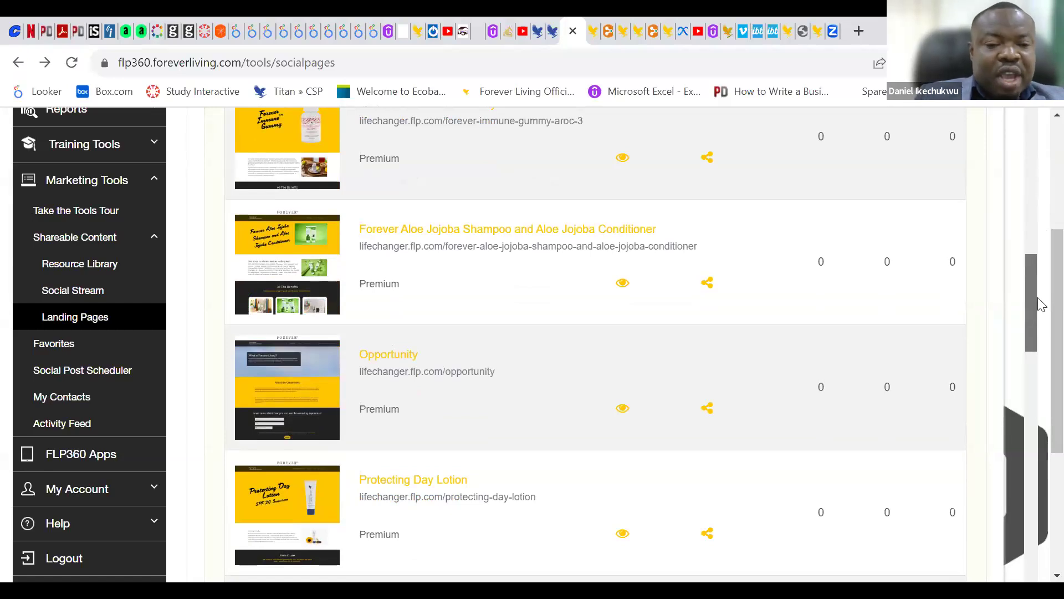
Preview the Forever ARGI+ landing page, look through its sections, and close the preview
left_click_drag(1040, 304, 1038, 441)
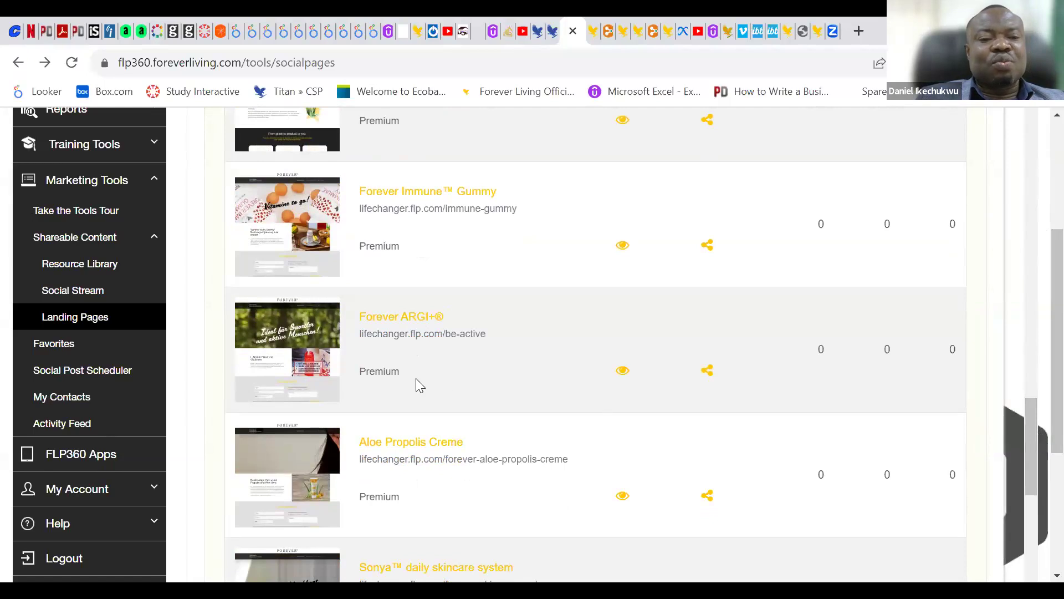
left_click(623, 371)
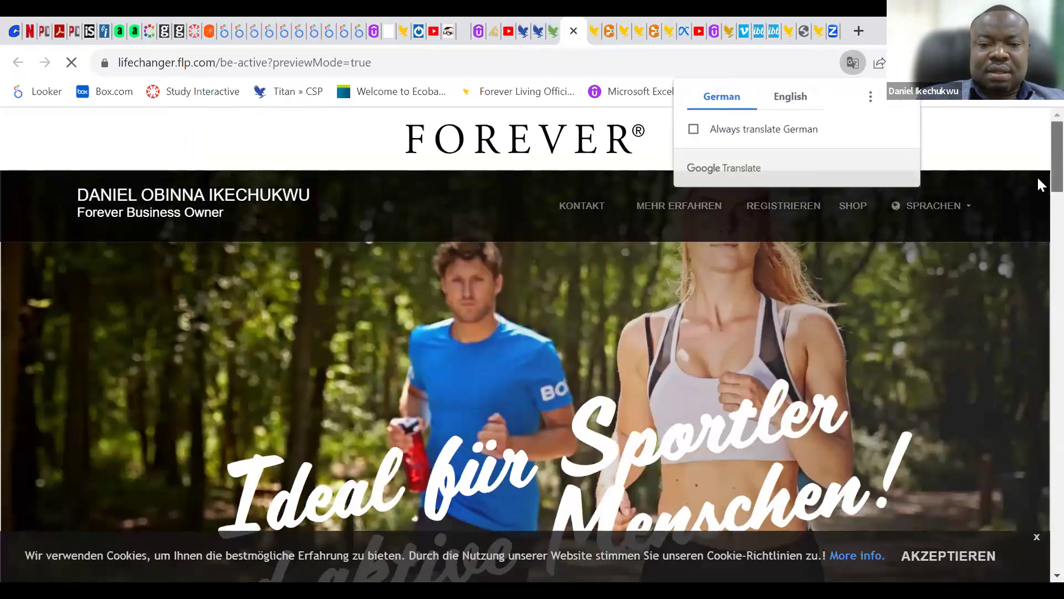
scroll(1040, 200, "down", 5)
left_click_drag(1039, 232, 1039, 347)
scroll(1039, 348, "down", 9)
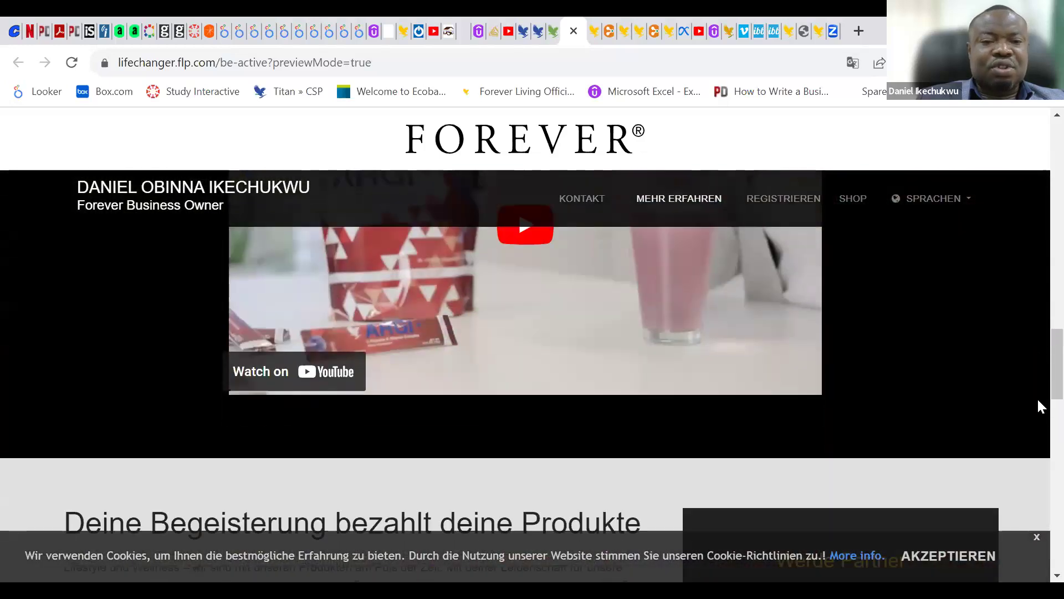
scroll(1041, 335, "up", 15)
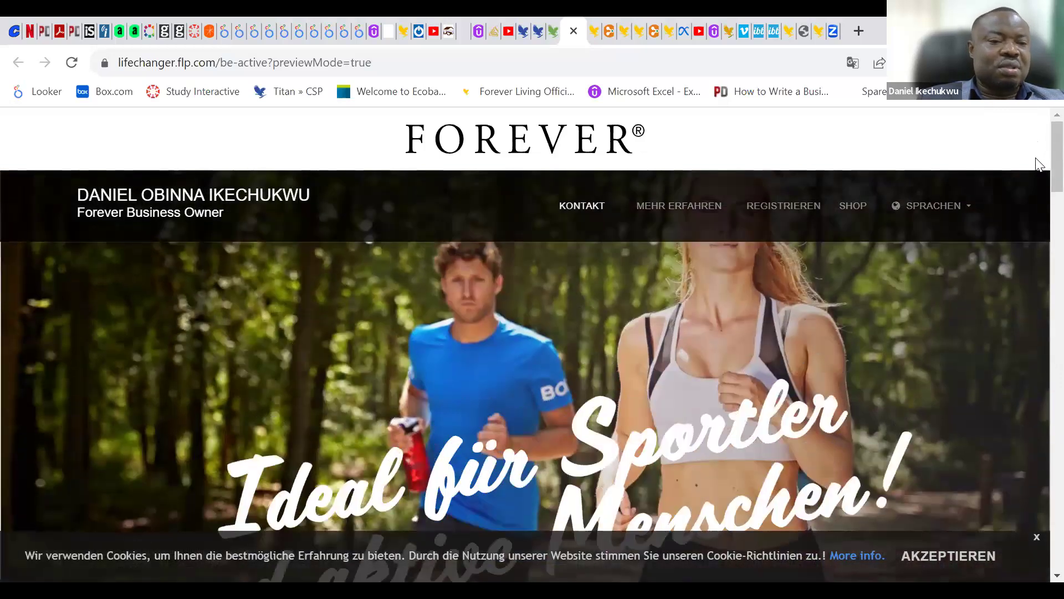
scroll(1041, 201, "down", 7)
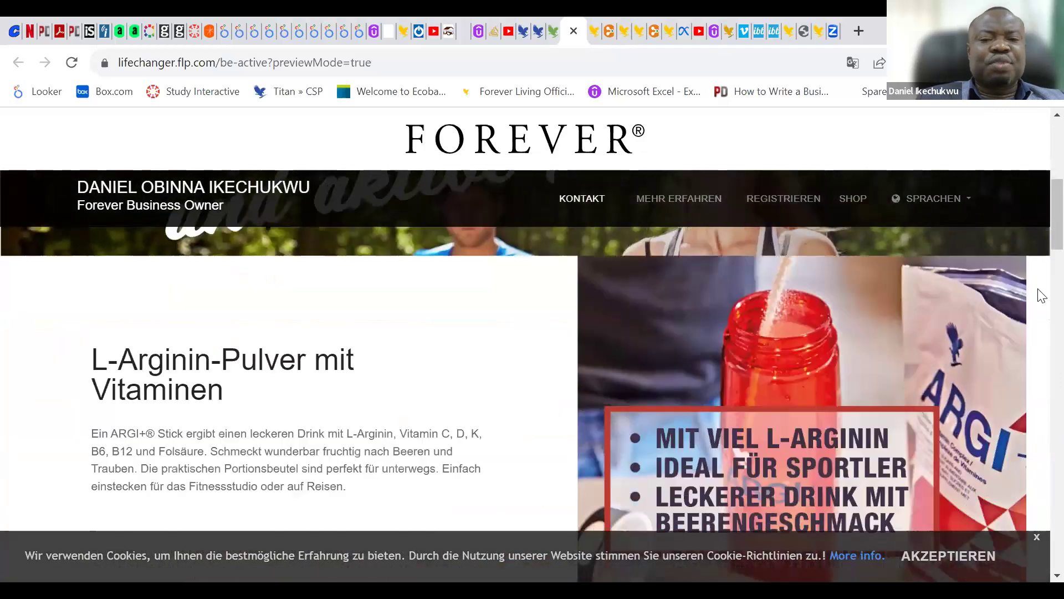
scroll(1041, 357, "down", 15)
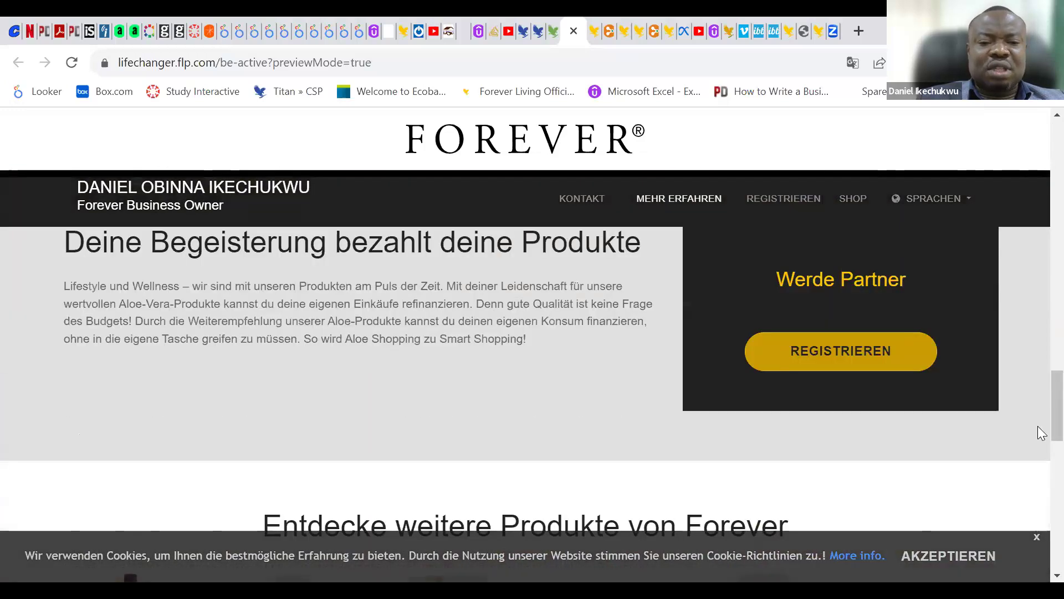
scroll(1041, 507, "down", 5)
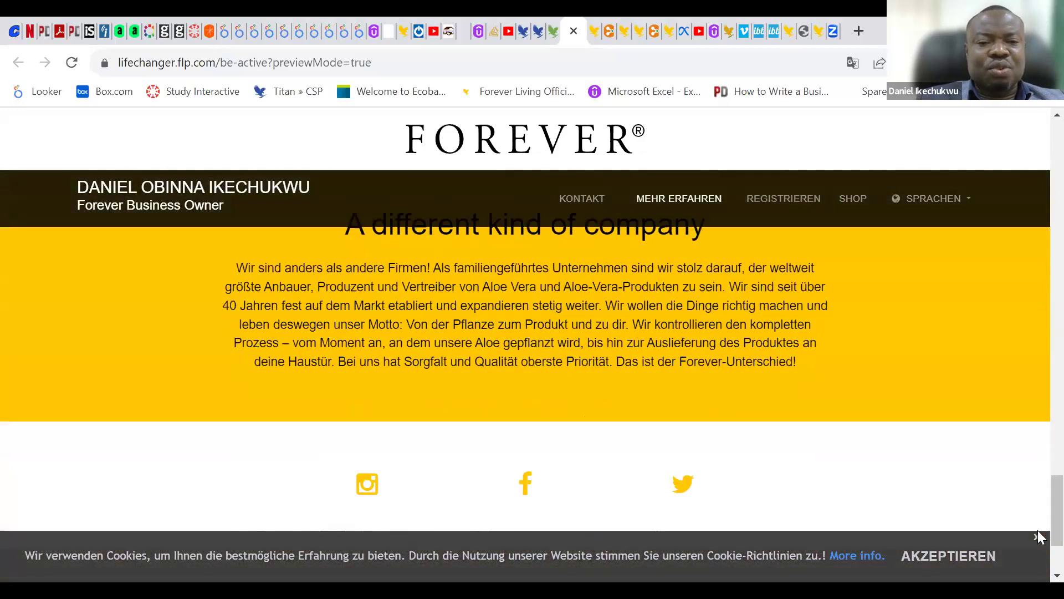
scroll(1042, 438, "up", 1)
scroll(1041, 438, "up", 20)
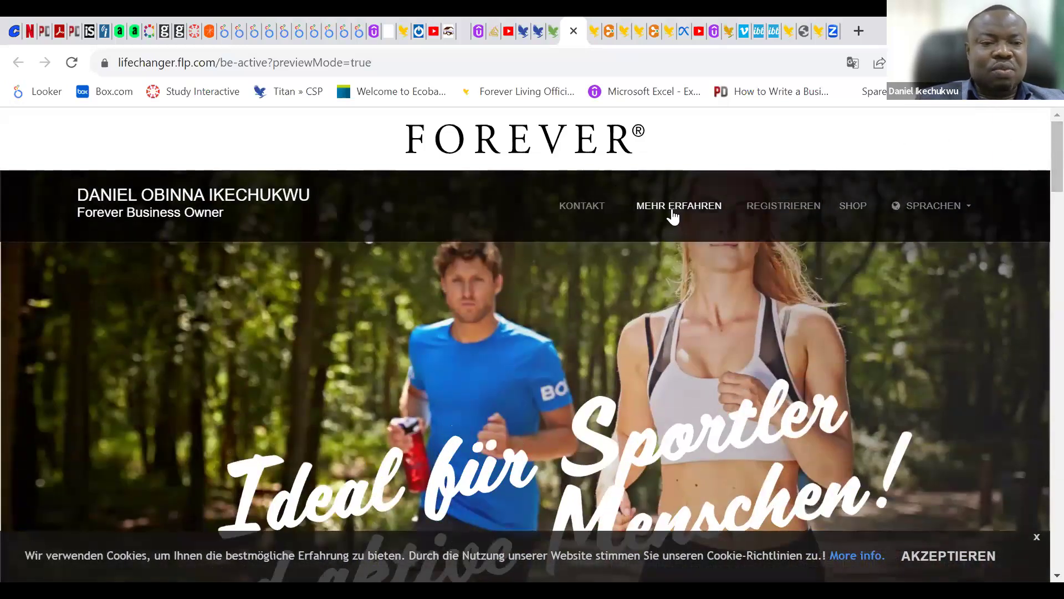
left_click(558, 36)
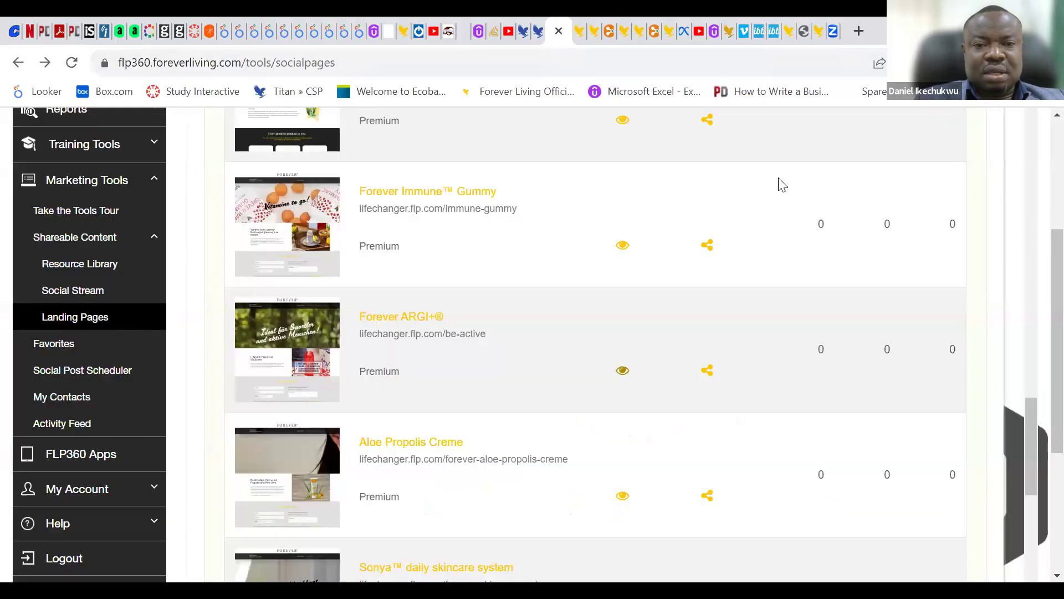
Launch the page builder and select the Replicated Site template for a new landing page
mouse_move(1032, 418)
left_mouse_down()
mouse_move(1017, 209)
mouse_move(1032, 94)
left_mouse_up()
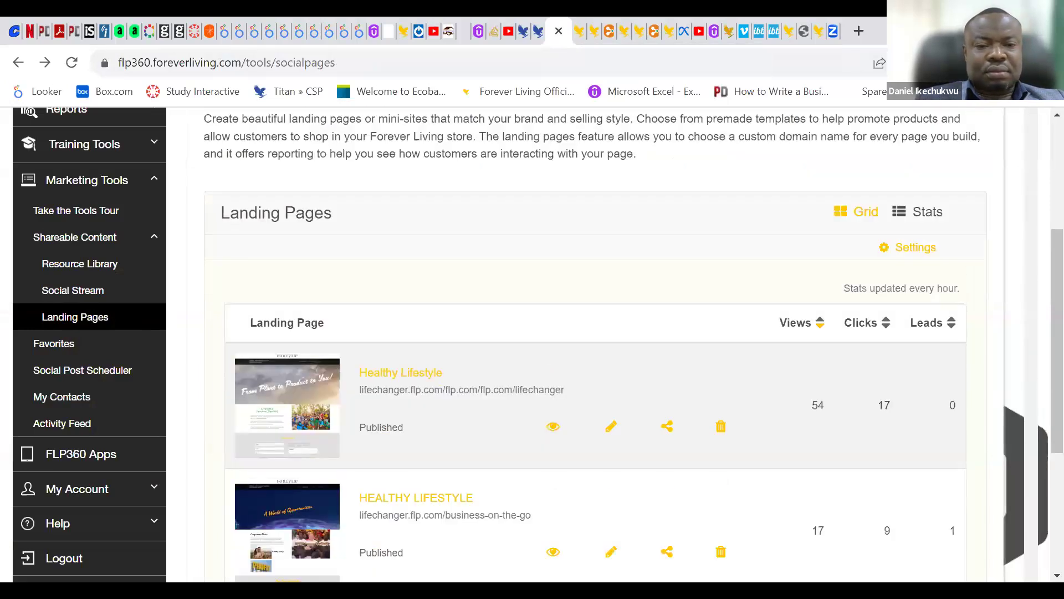
scroll(1043, 377, "up", 4)
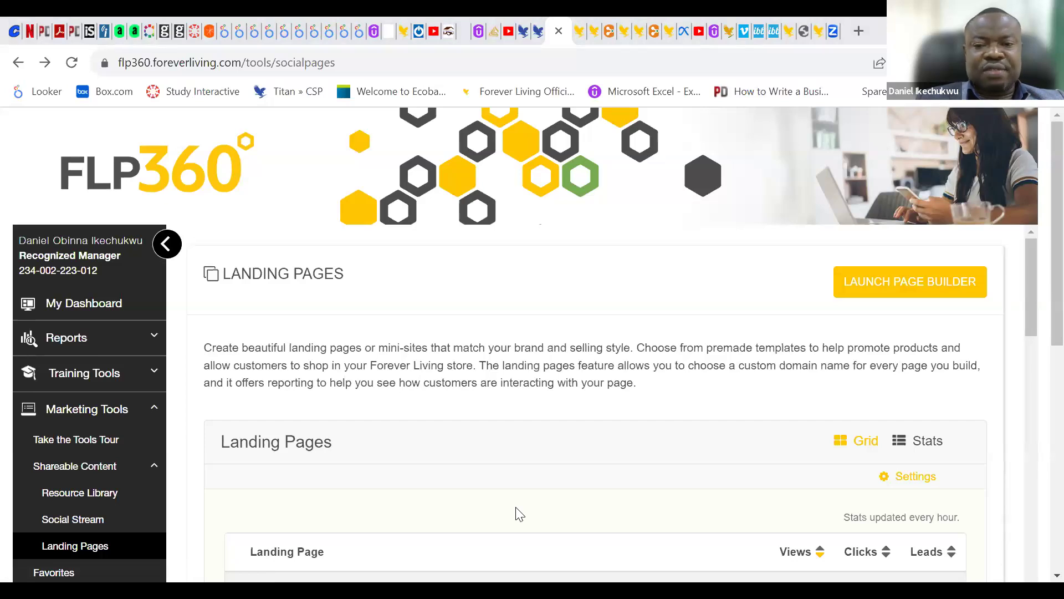
left_click(911, 291)
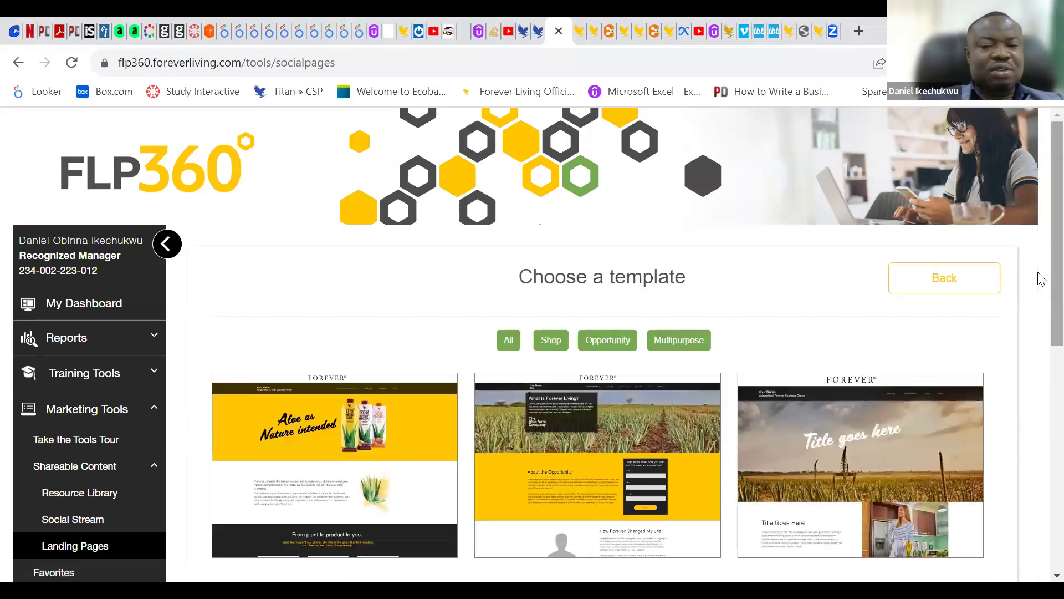
scroll(1041, 310, "down", 4)
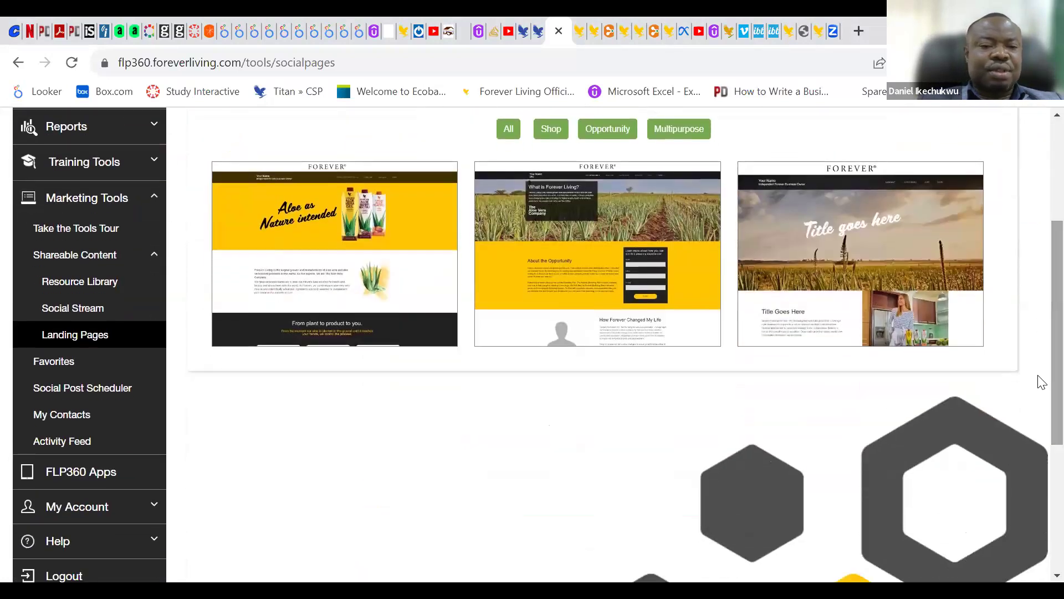
mouse_move(890, 289)
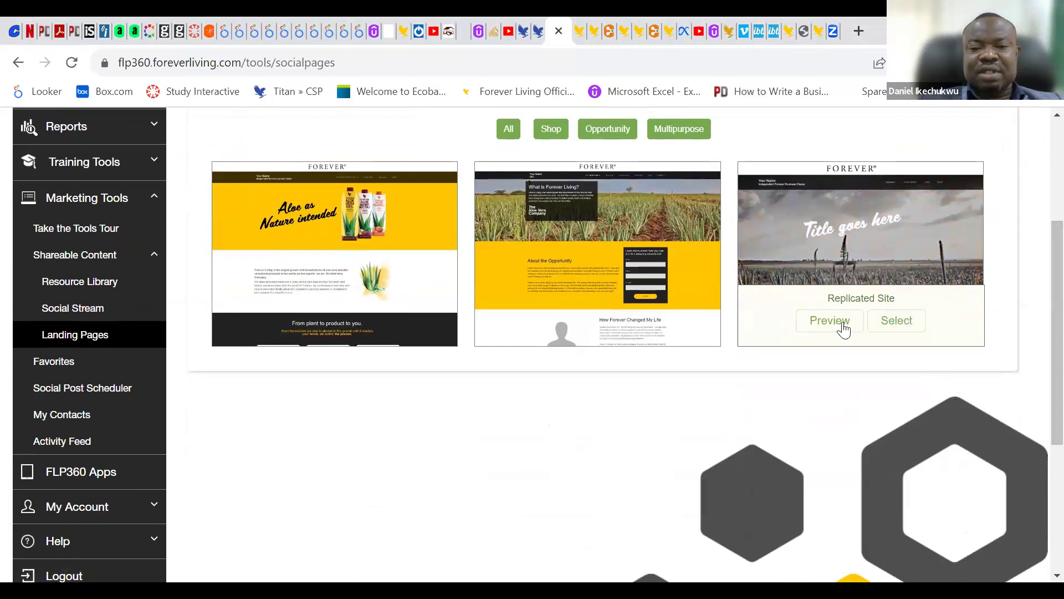
left_click(898, 327)
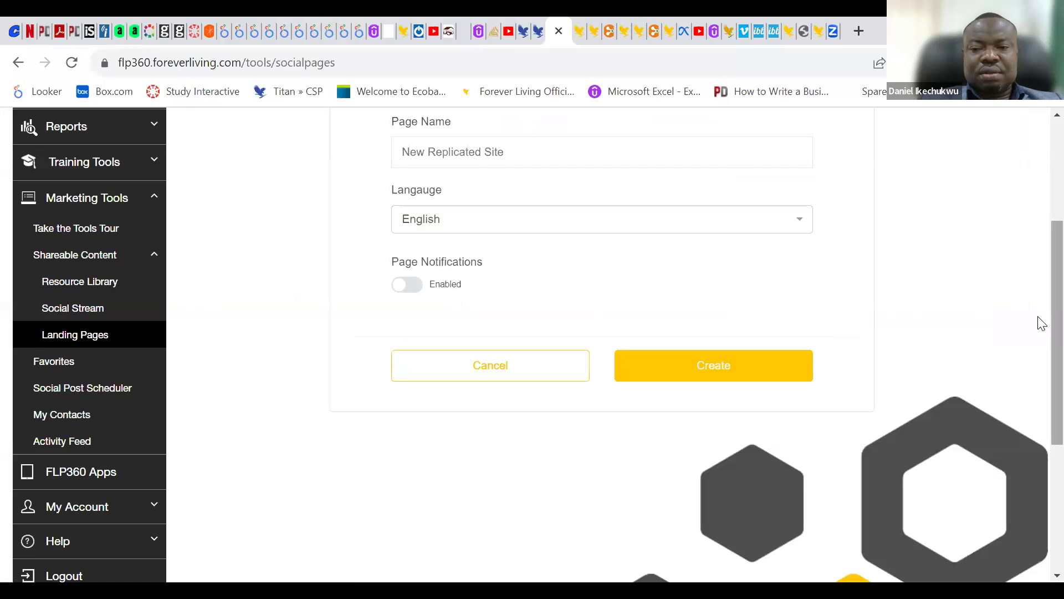
Clear the default page name in the new page's settings
scroll(1041, 273, "up", 4)
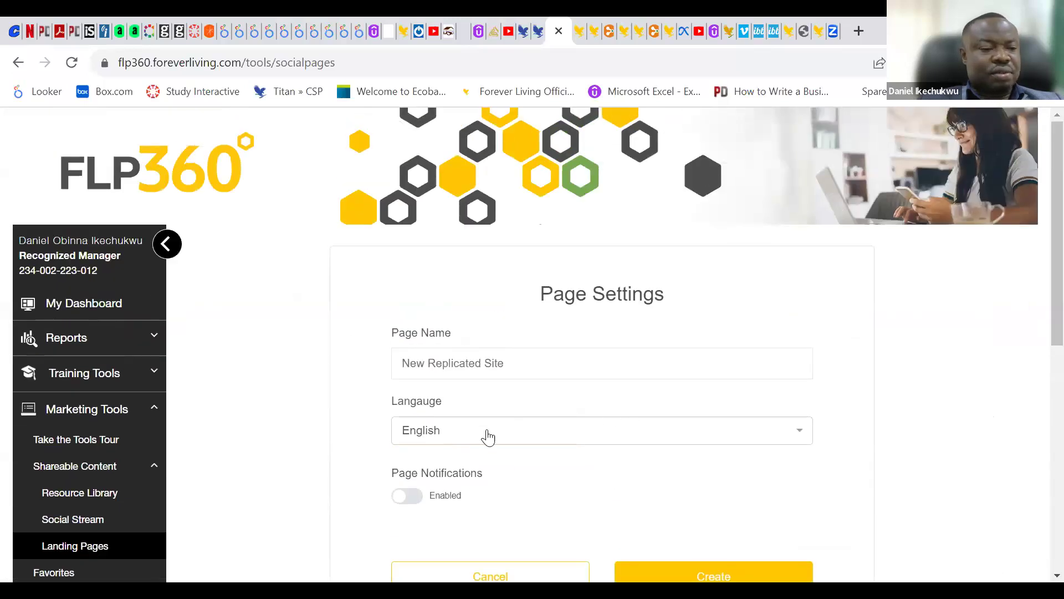
left_click(544, 363)
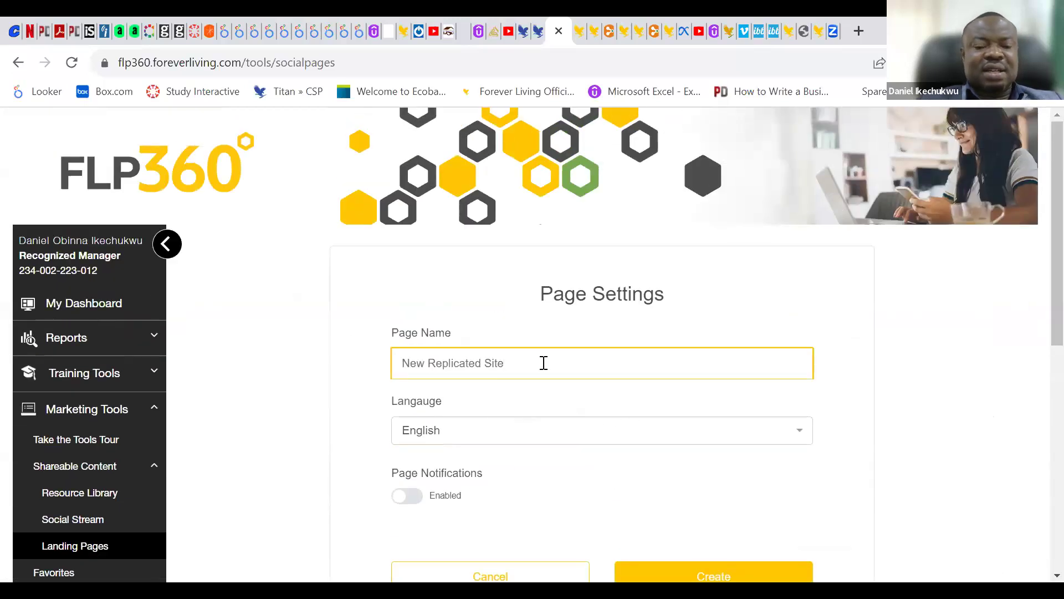
key("BackSpace")
key("BackSpace")
key("BackSpace")
key("BackSpace")
key("BackSpace")
key("BackSpace")
key("BackSpace")
key("BackSpace")
key("BackSpace")
key("BackSpace")
key("BackSpace")
key("BackSpace")
key("BackSpace")
key("BackSpace")
key("BackSpace")
key("BackSpace")
key("BackSpace")
key("BackSpace")
key("BackSpace")
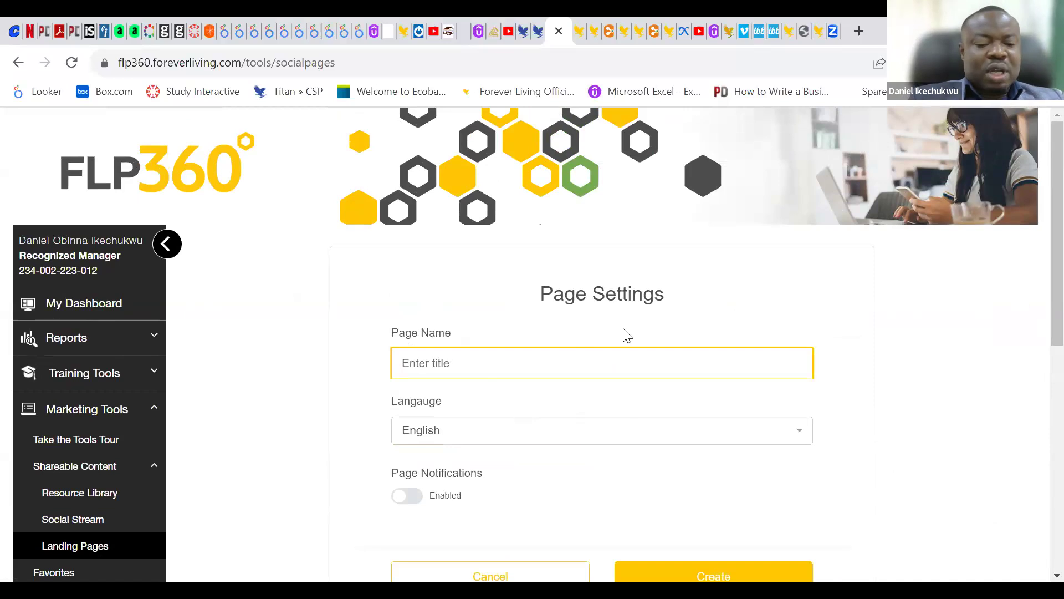
Try "Rock The Boat" as the page name, and empty the field again
type("r")
key("BackSpace")
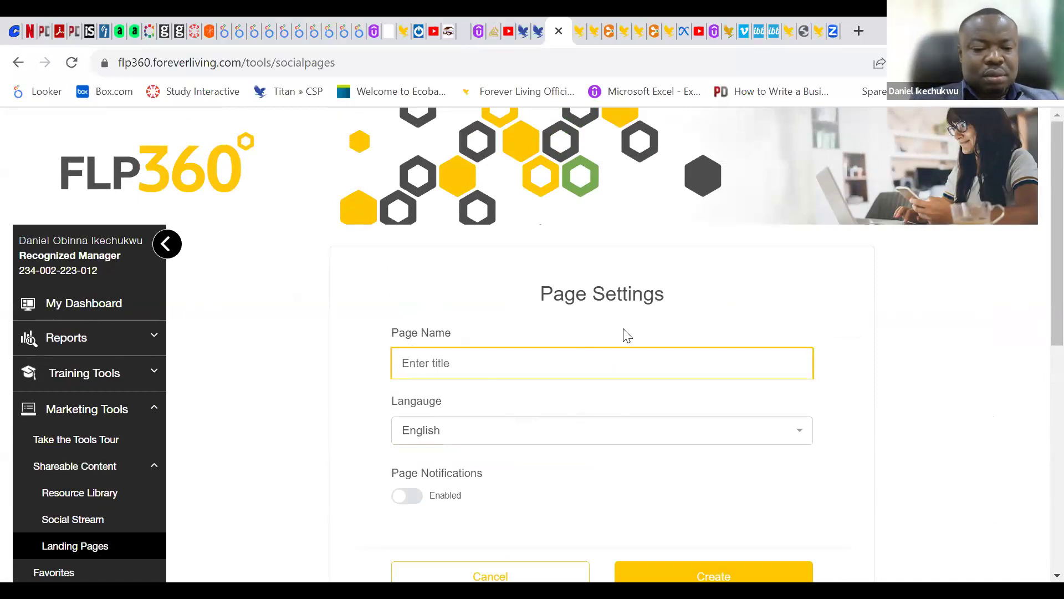
type("R")
key("BackSpace")
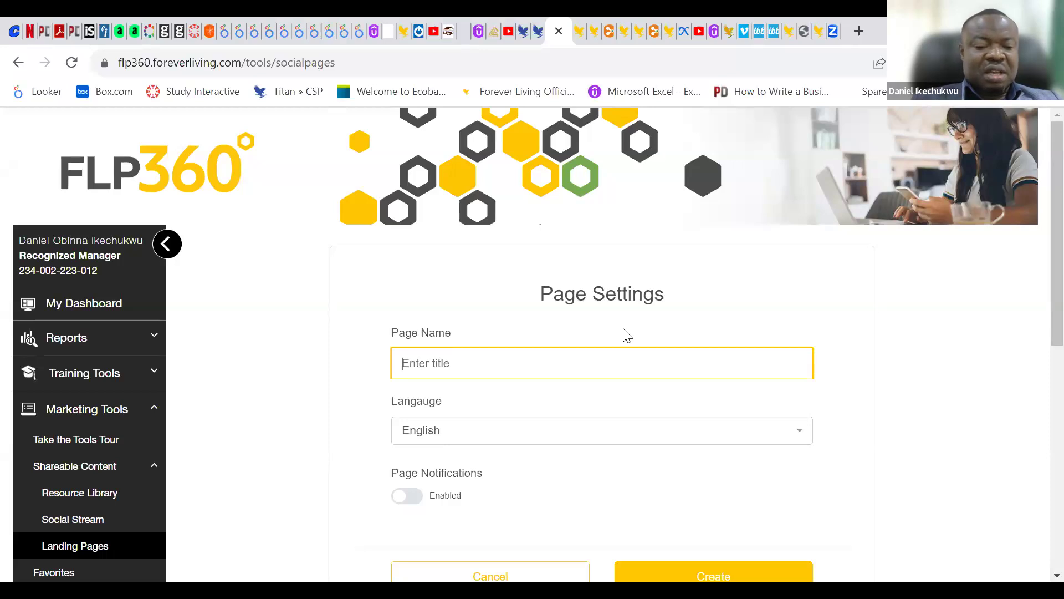
type("R")
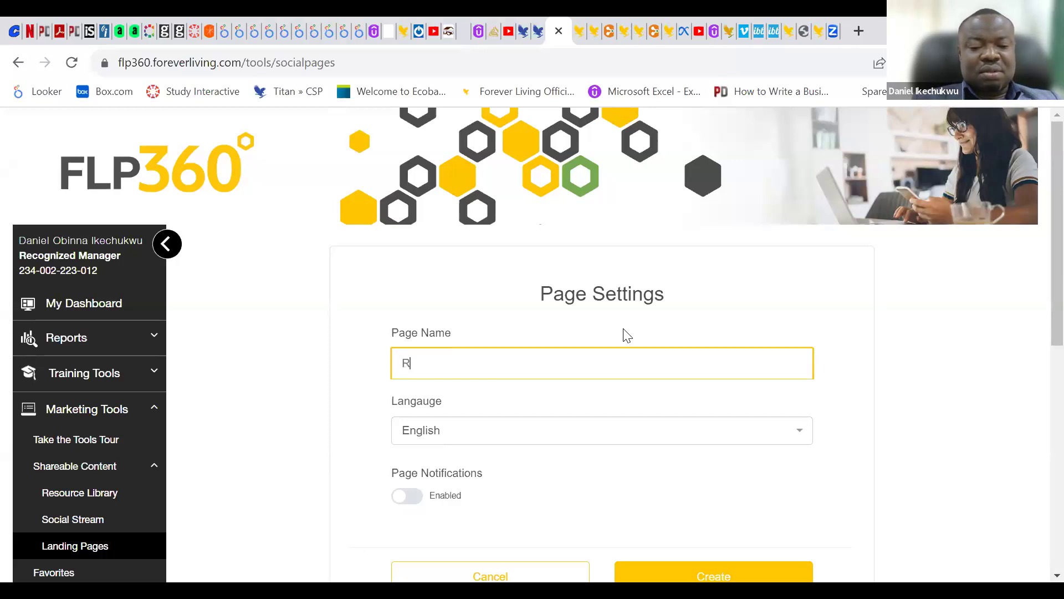
type("ock the")
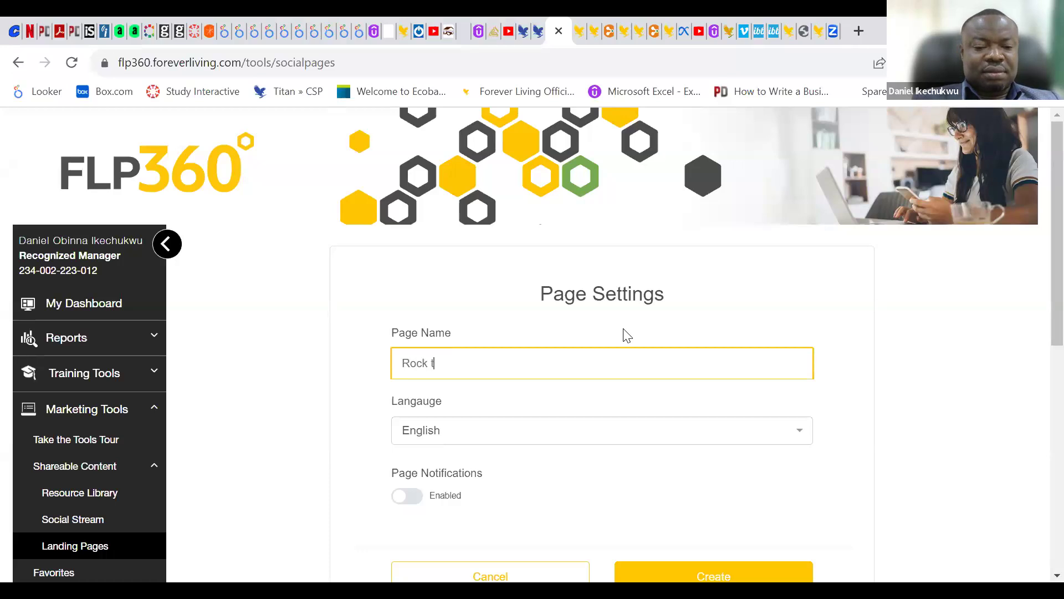
key("BackSpace")
key("BackSpace")
key("BackSpace")
key("BackSpace")
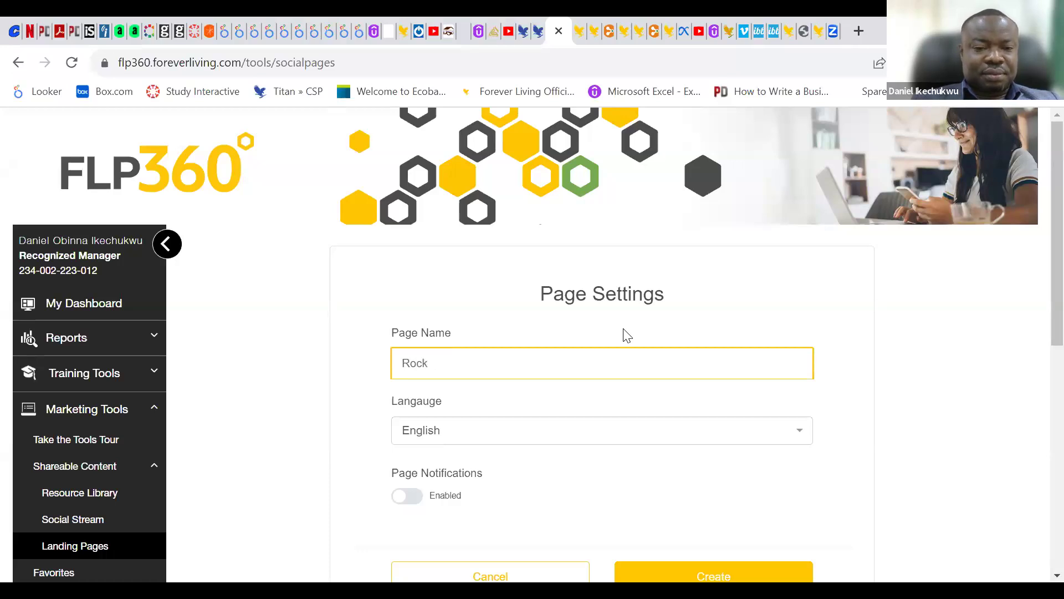
key("BackSpace")
key("BackSpace")
key("BackSpace")
key("BackSpace")
key("BackSpace")
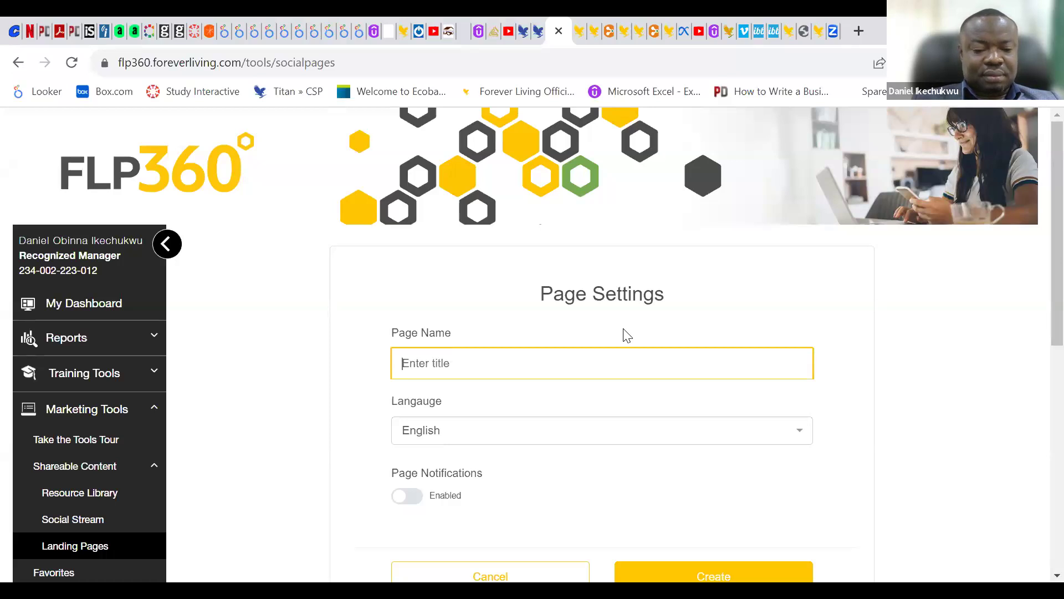
type("Rock T")
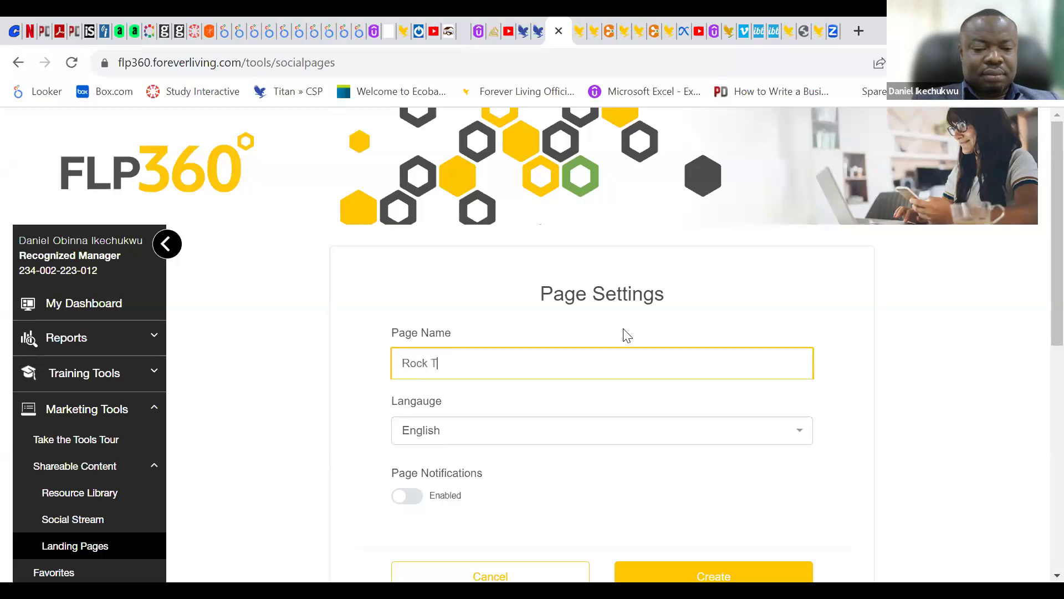
type("he Boat")
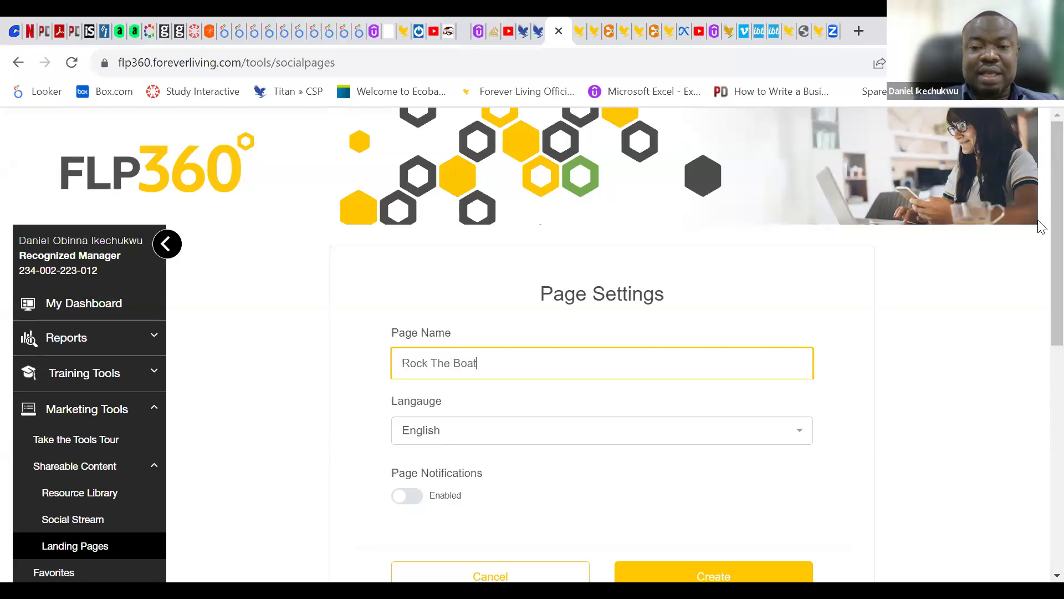
scroll(1039, 238, "down", 1)
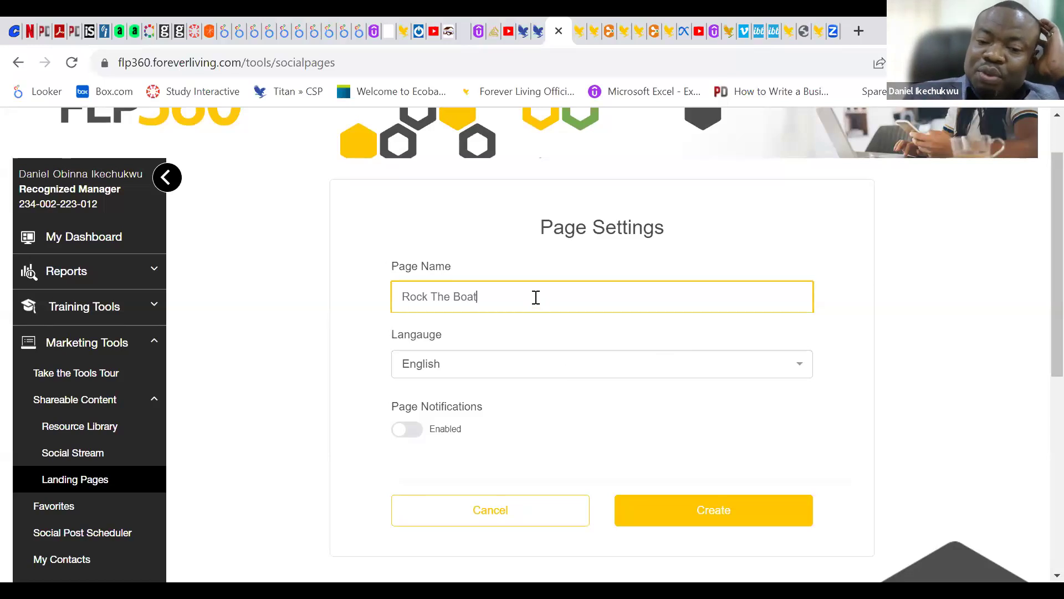
key("BackSpace")
key("BackSpace")
key("BackSpace")
key("BackSpace")
key("BackSpace")
key("BackSpace")
key("BackSpace")
key("BackSpace")
key("BackSpace")
key("BackSpace")
key("BackSpace")
key("BackSpace")
key("BackSpace")
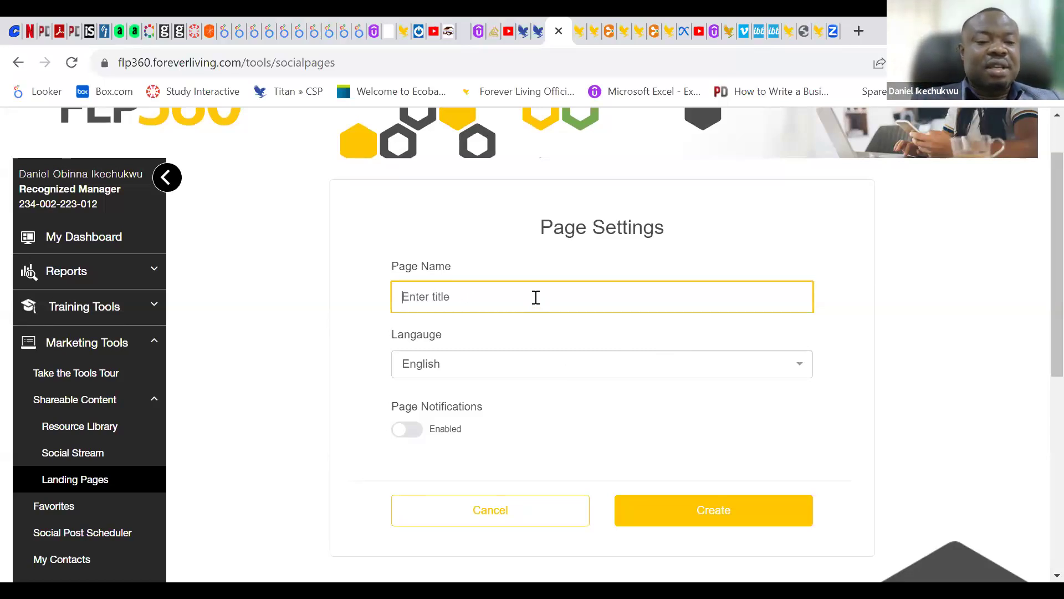
Try "GlobalIncentive" as the page name, and clear it again
type("Ea")
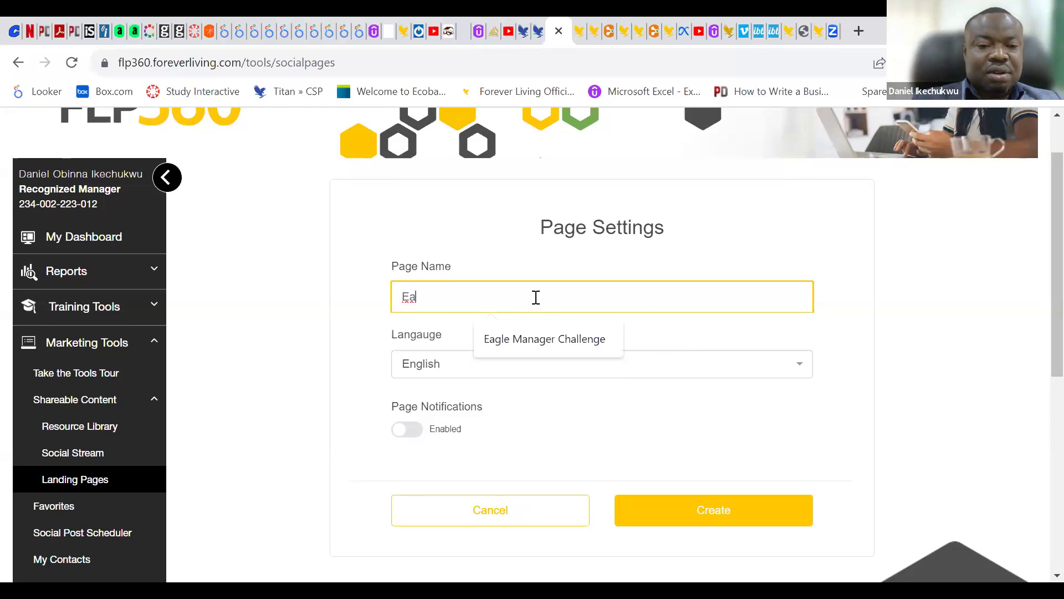
key("BackSpace")
key("BackSpace")
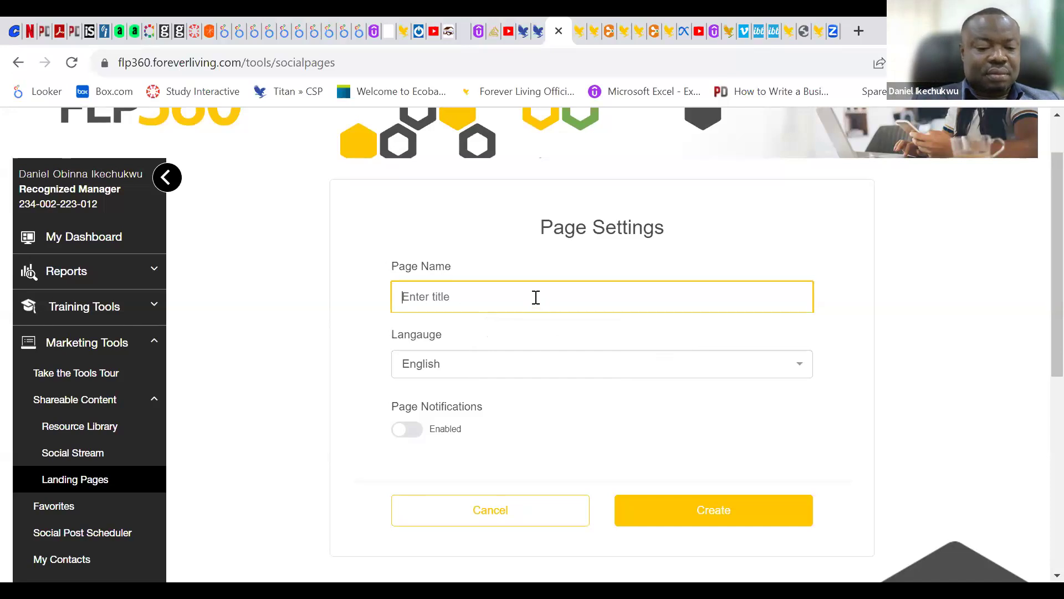
type("Global ")
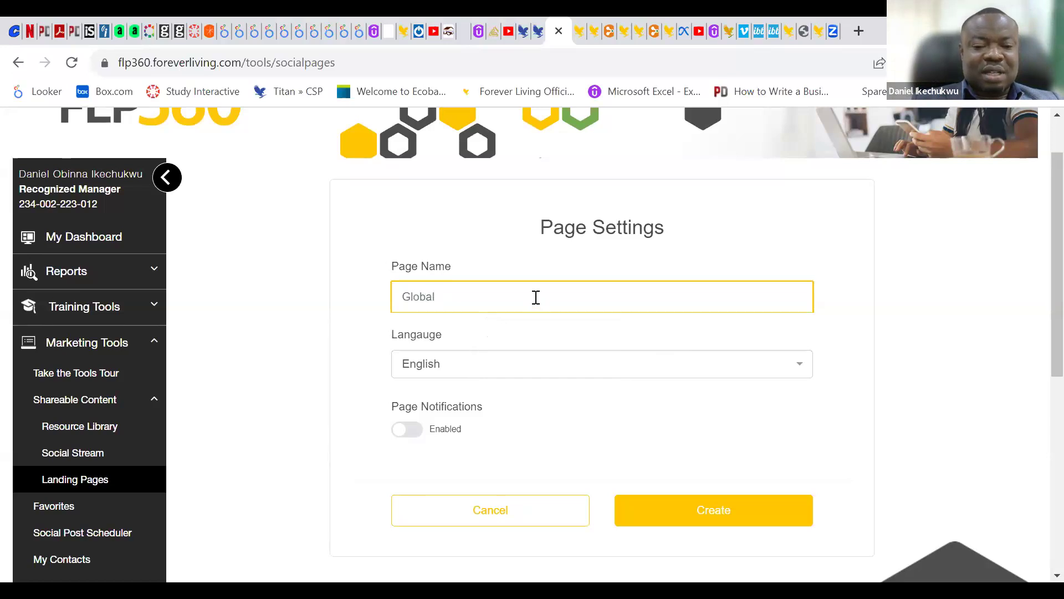
type("In")
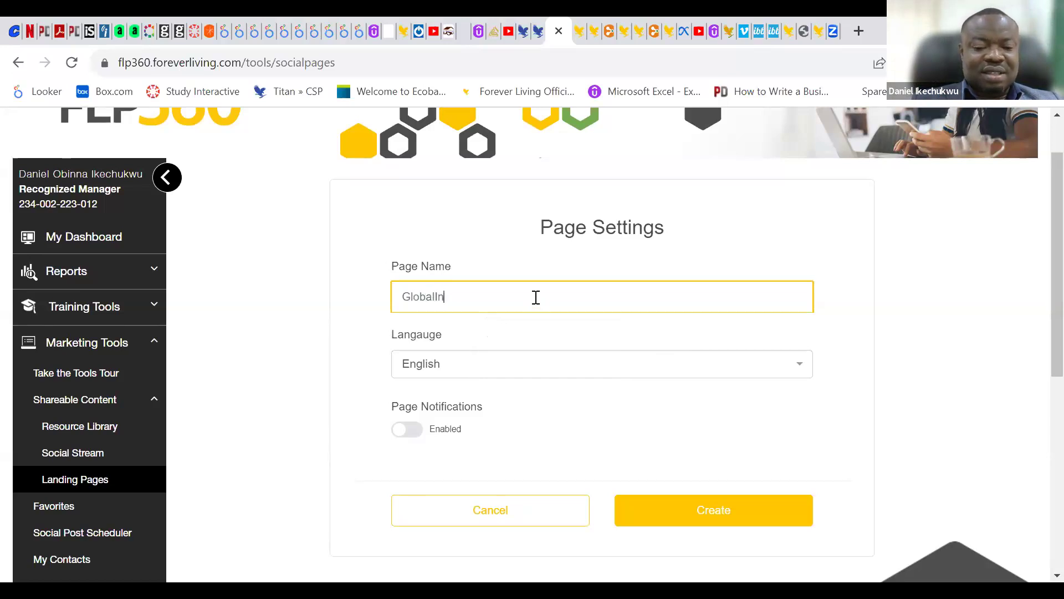
type("centive")
double_click(536, 297)
left_click(536, 297)
key("BackSpace")
key("BackSpace")
key("BackSpace")
key("BackSpace")
key("BackSpace")
key("BackSpace")
key("BackSpace")
key("BackSpace")
key("BackSpace")
key("BackSpace")
key("BackSpace")
key("BackSpace")
key("BackSpace")
key("BackSpace")
key("BackSpace")
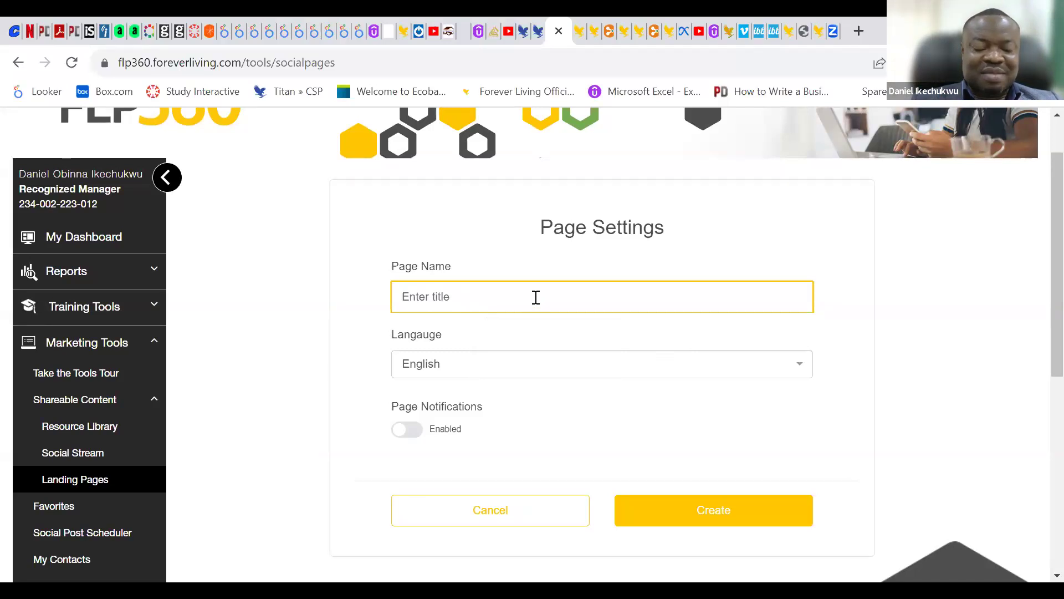
Enter "Global Travel" as the page name in the page settings
type("Global Travel")
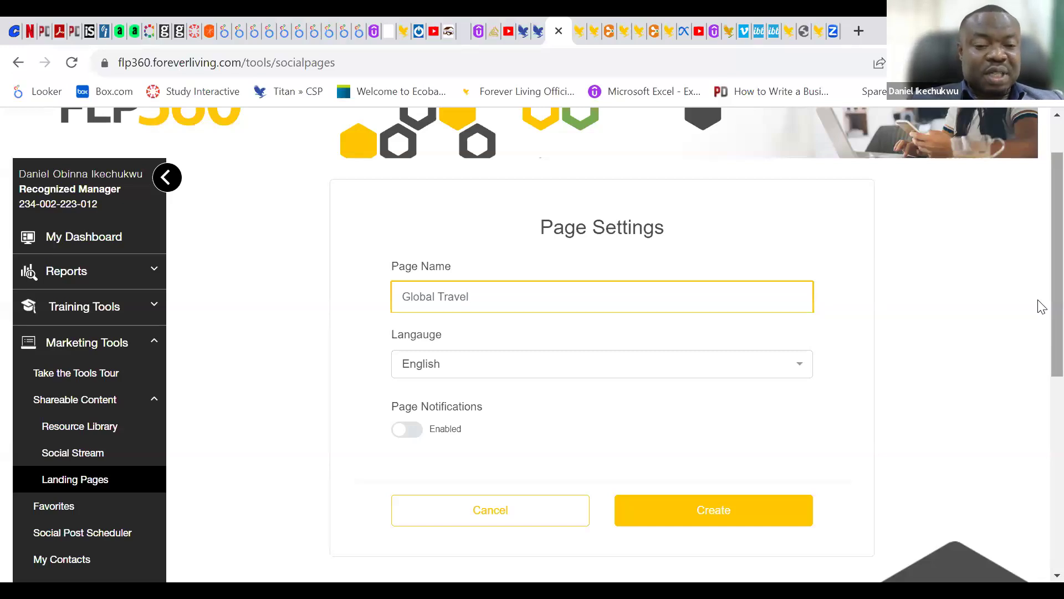
scroll(1041, 312, "down", 1)
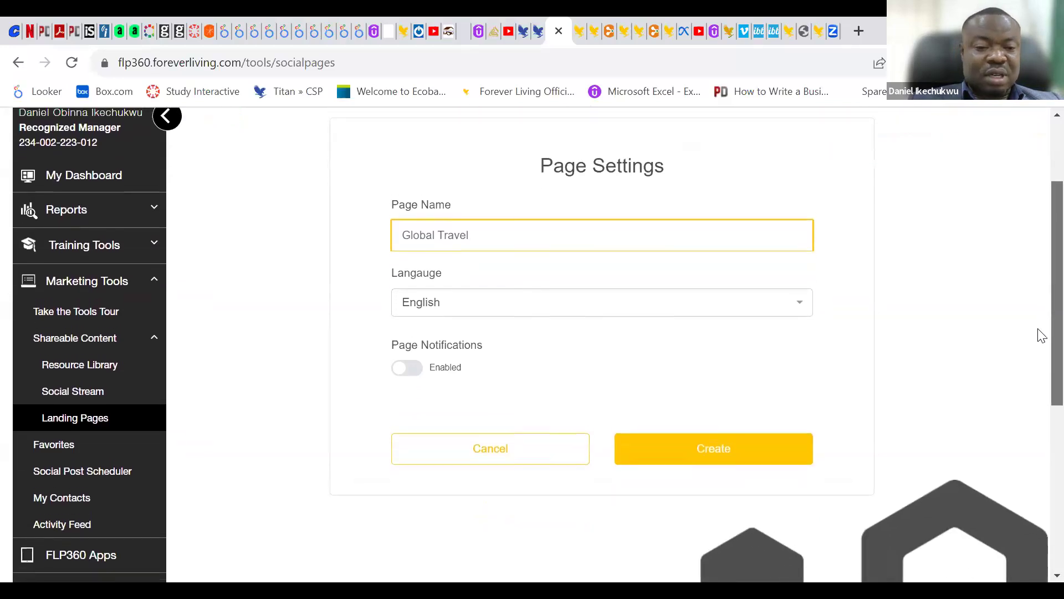
Enable page notifications for the Global Travel page and create it
left_click(413, 375)
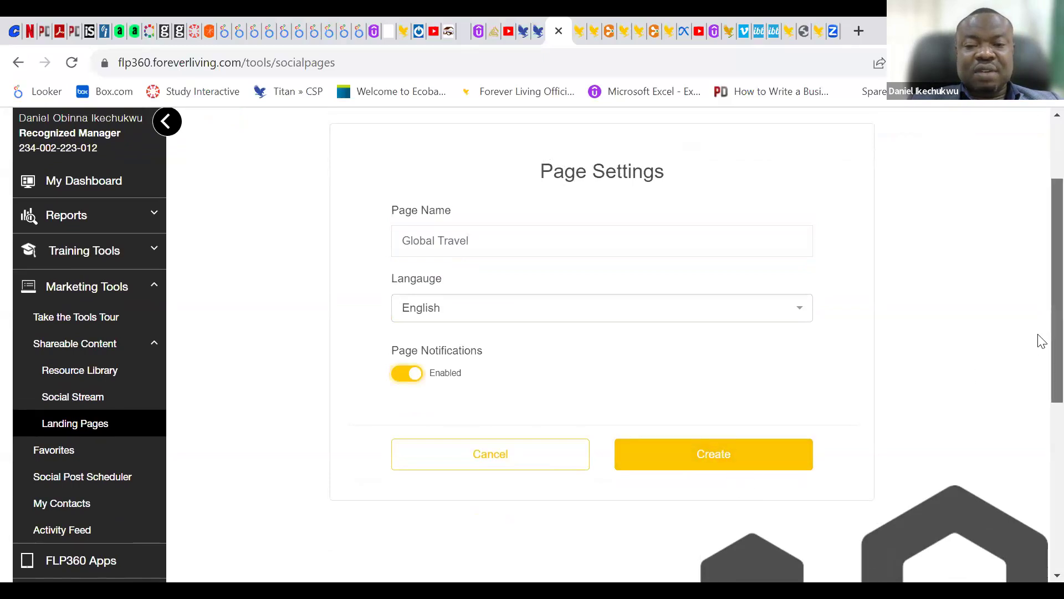
scroll(1040, 355, "down", 1)
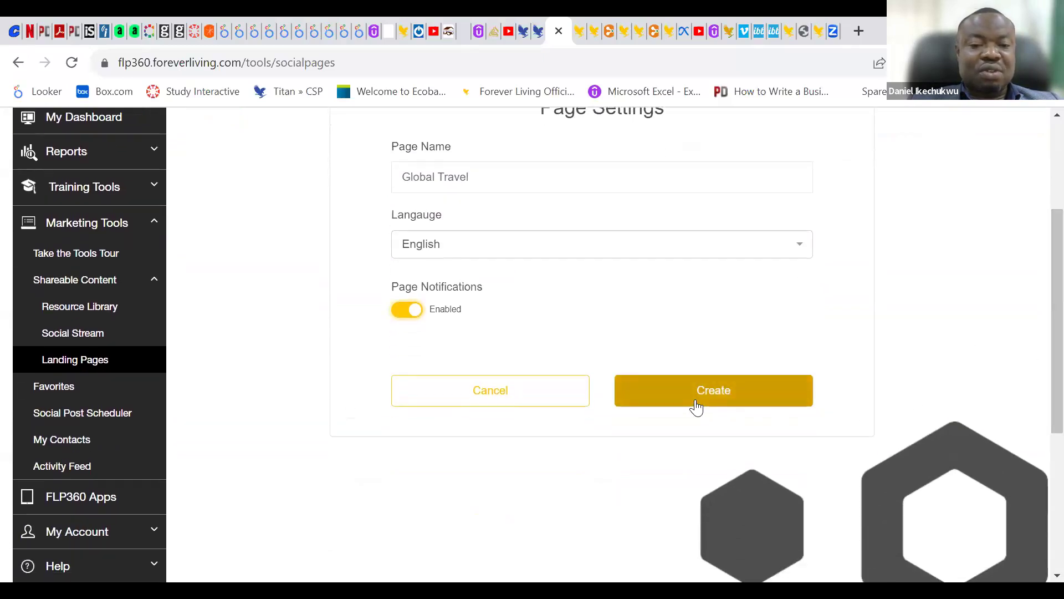
left_click(725, 397)
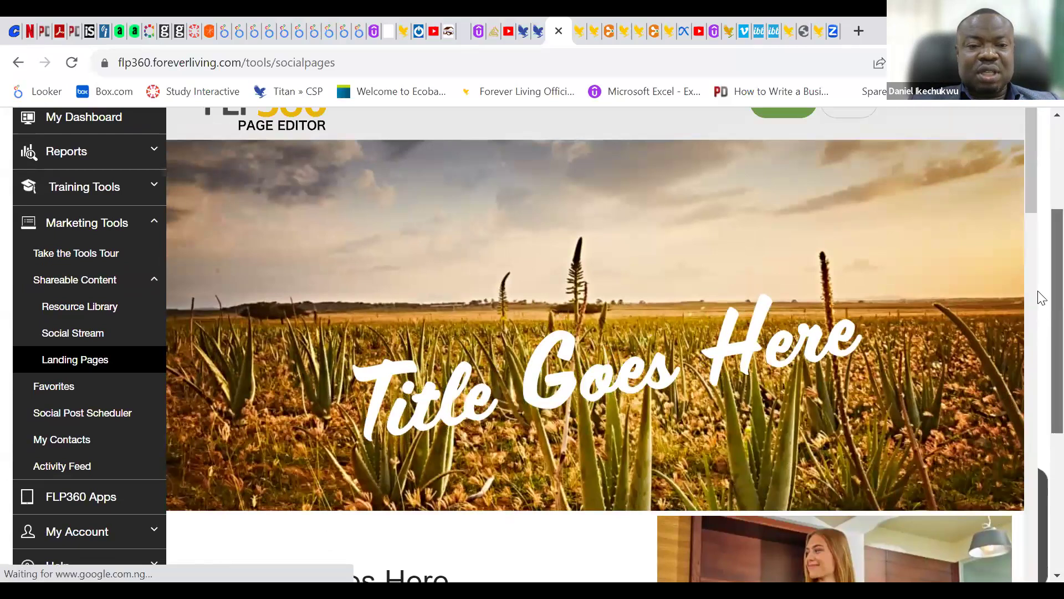
Format the Global Travel title in the page header as Heading 1 and color its text orange
scroll(1036, 298, "up", 3)
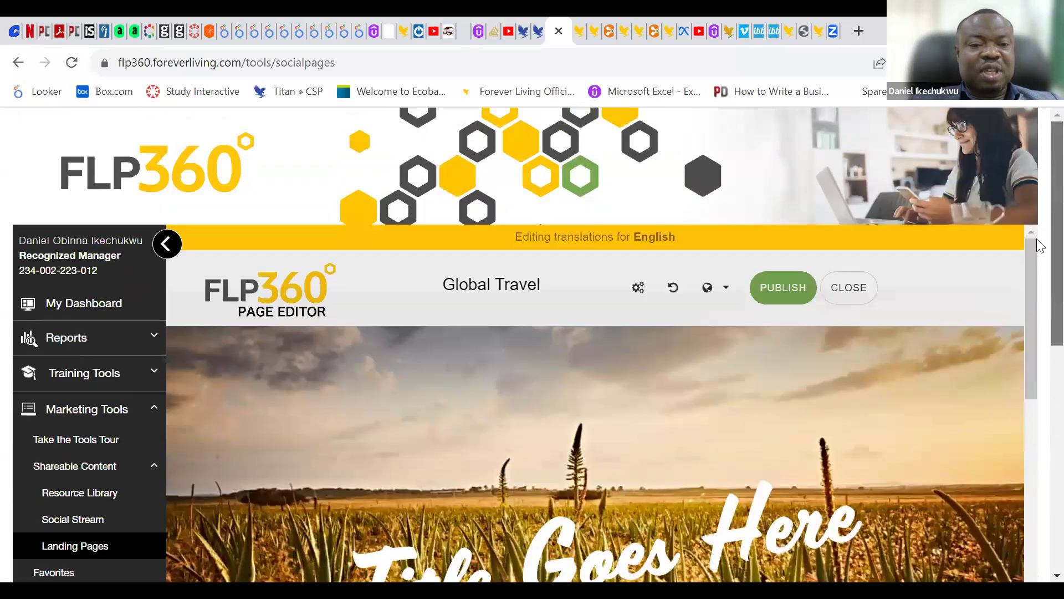
scroll(1037, 239, "down", 2)
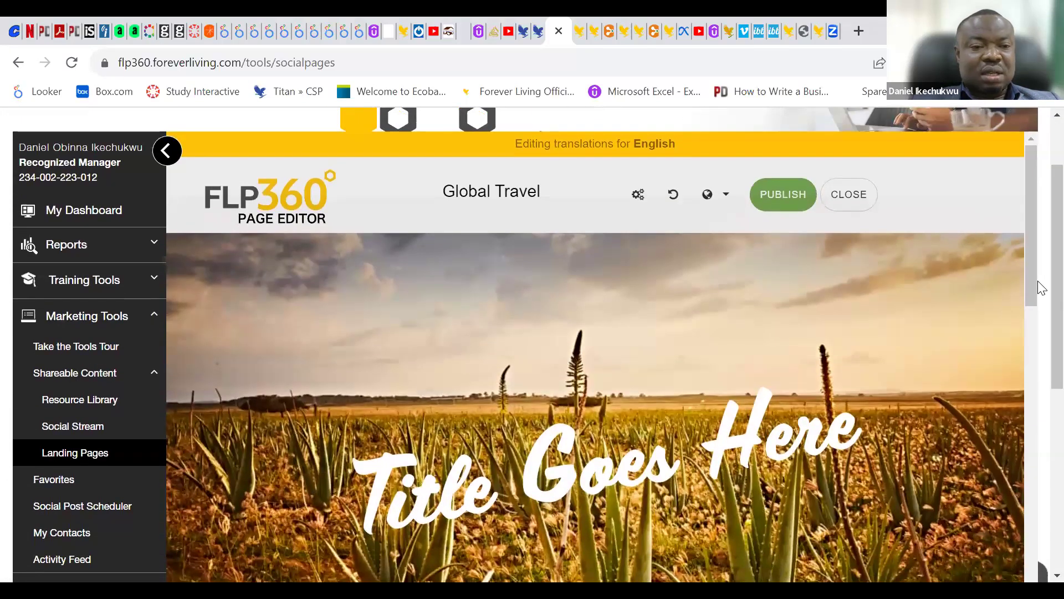
left_click(469, 192)
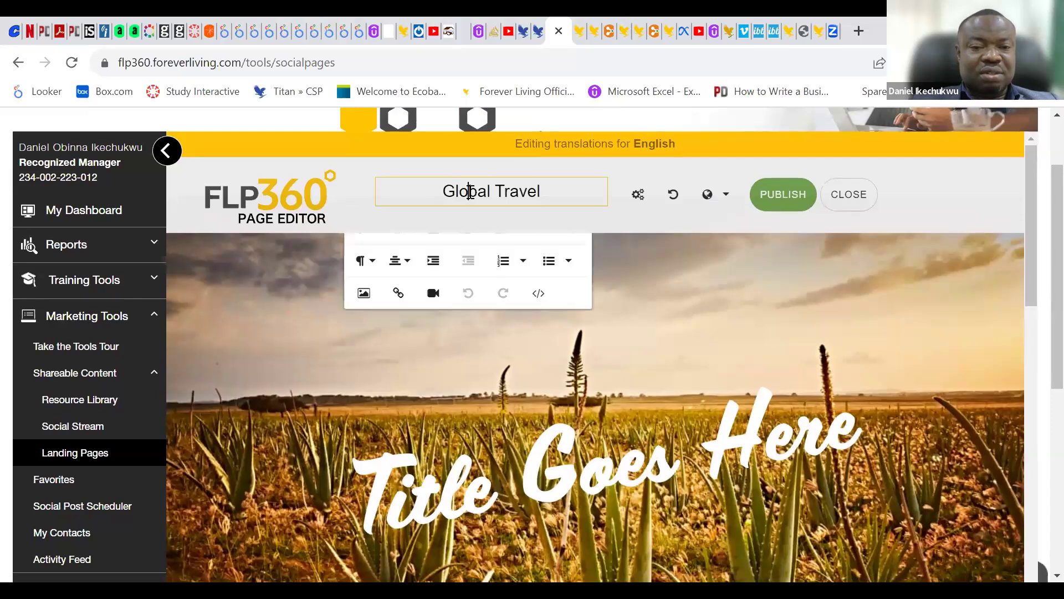
left_click(549, 192)
left_click_drag(550, 192, 421, 183)
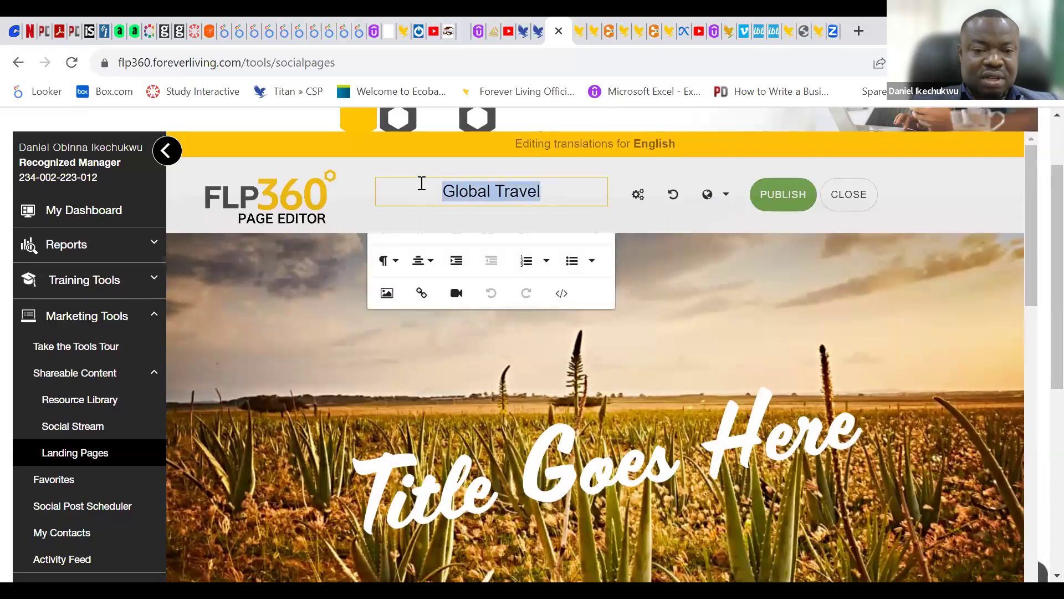
left_click(386, 260)
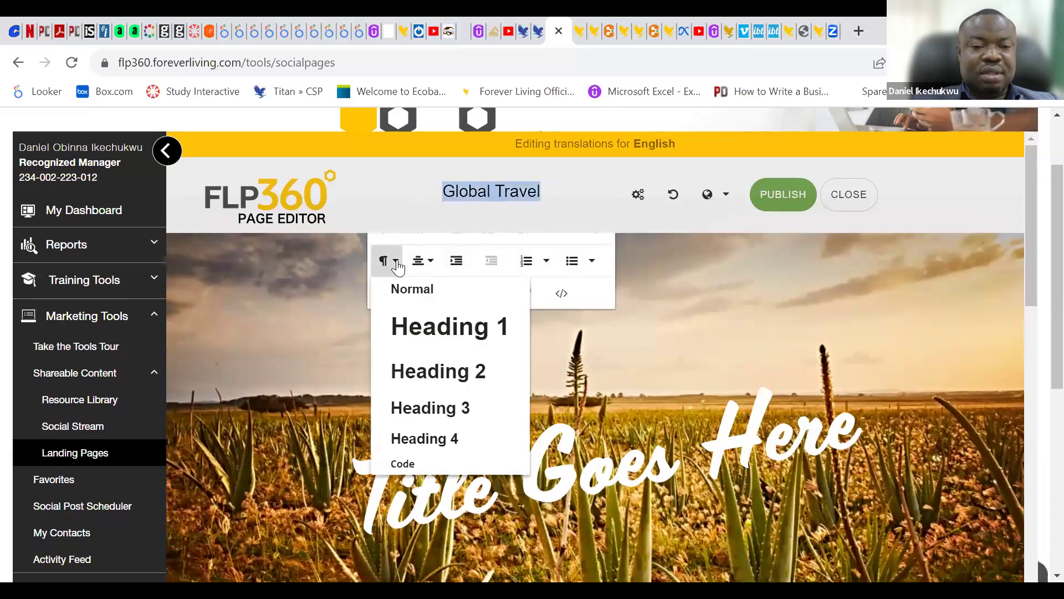
left_click(429, 331)
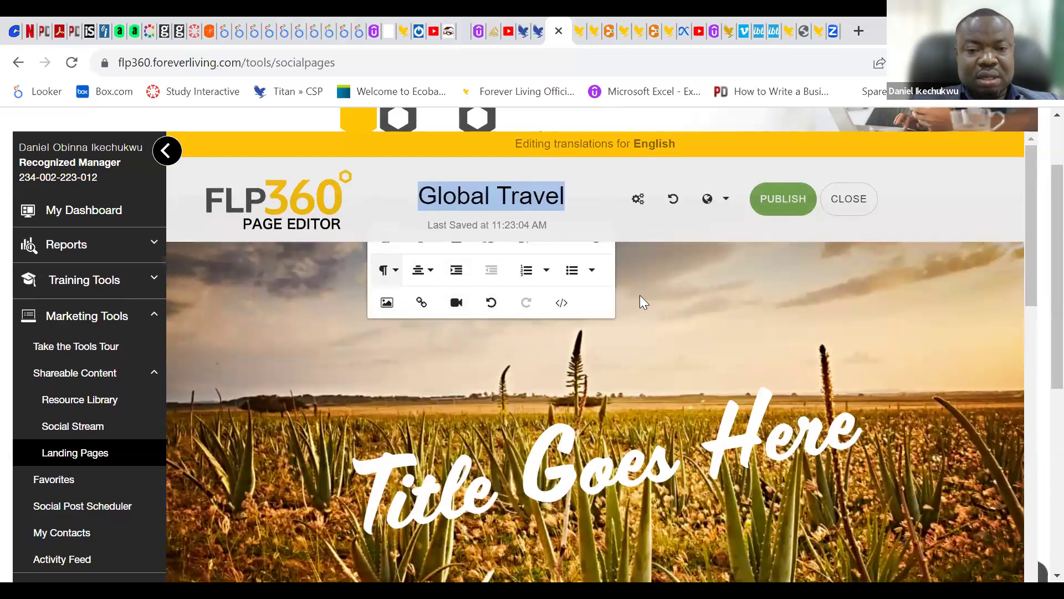
left_click(552, 244)
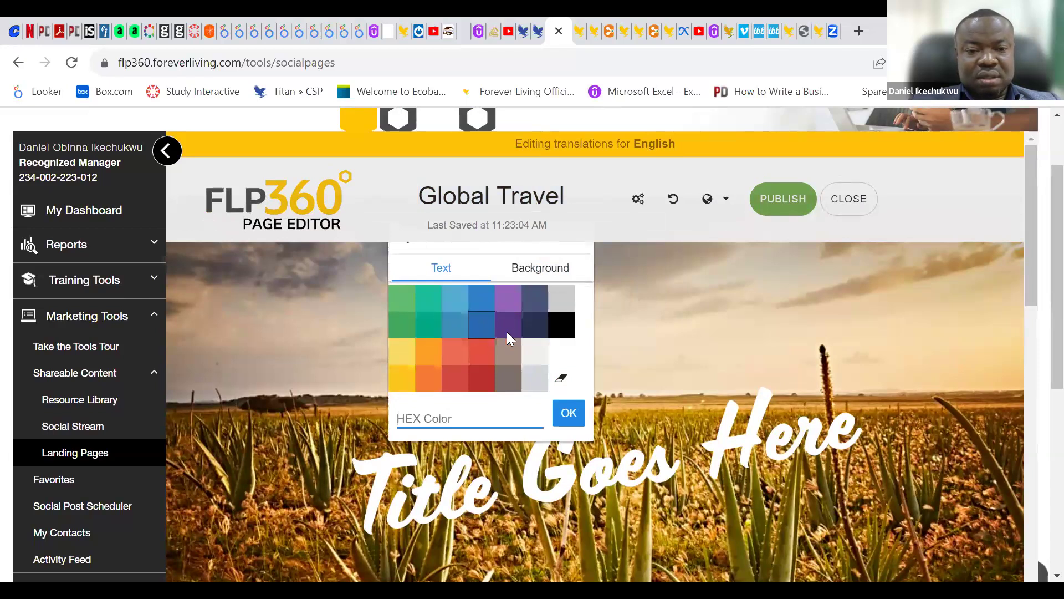
left_click(430, 354)
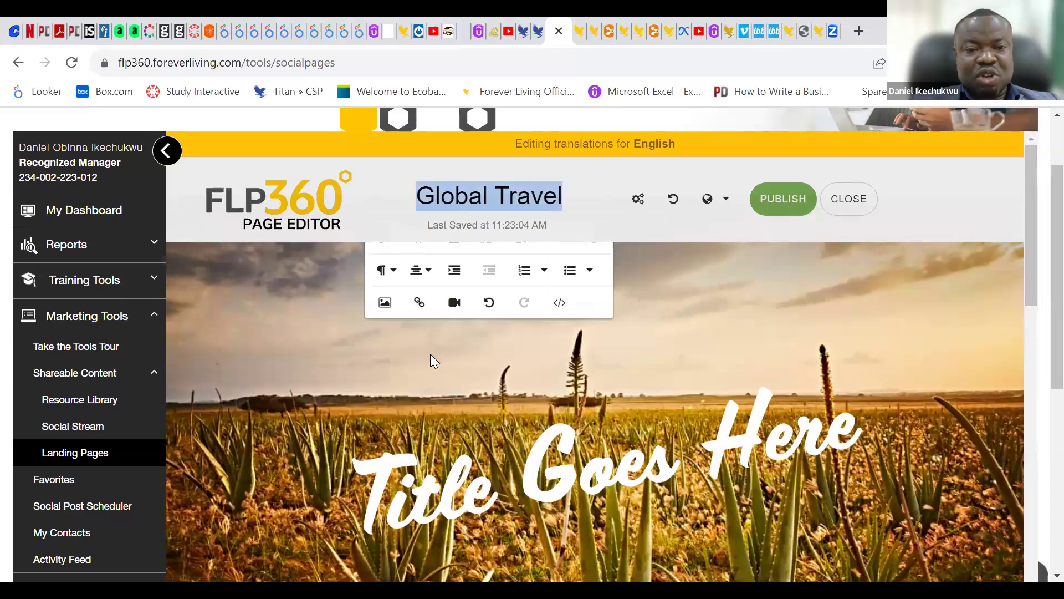
Set the Global Travel title's font size to 36 and make it bold
left_click(523, 249)
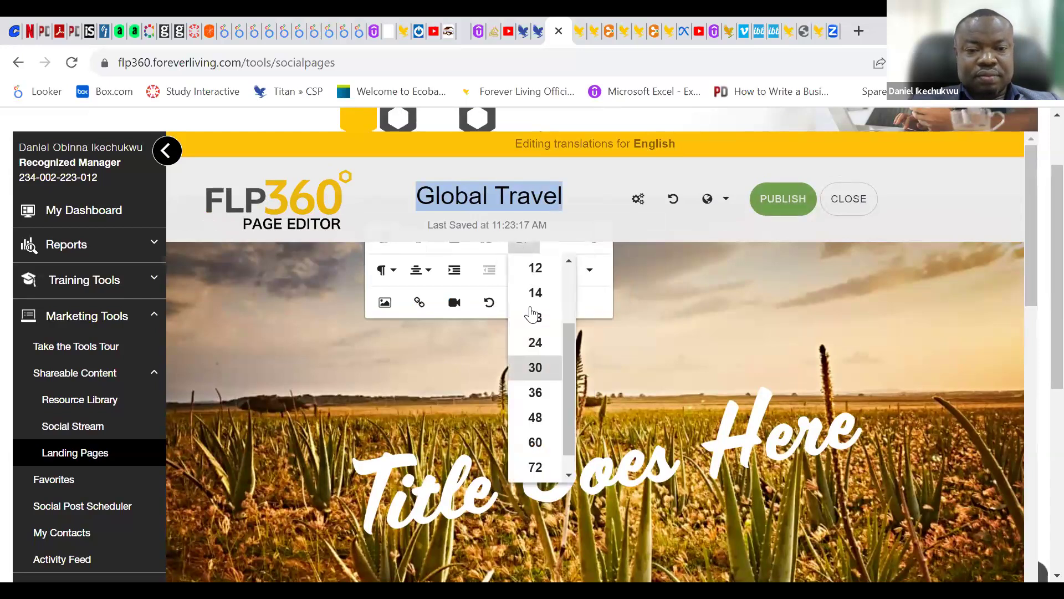
left_click(538, 392)
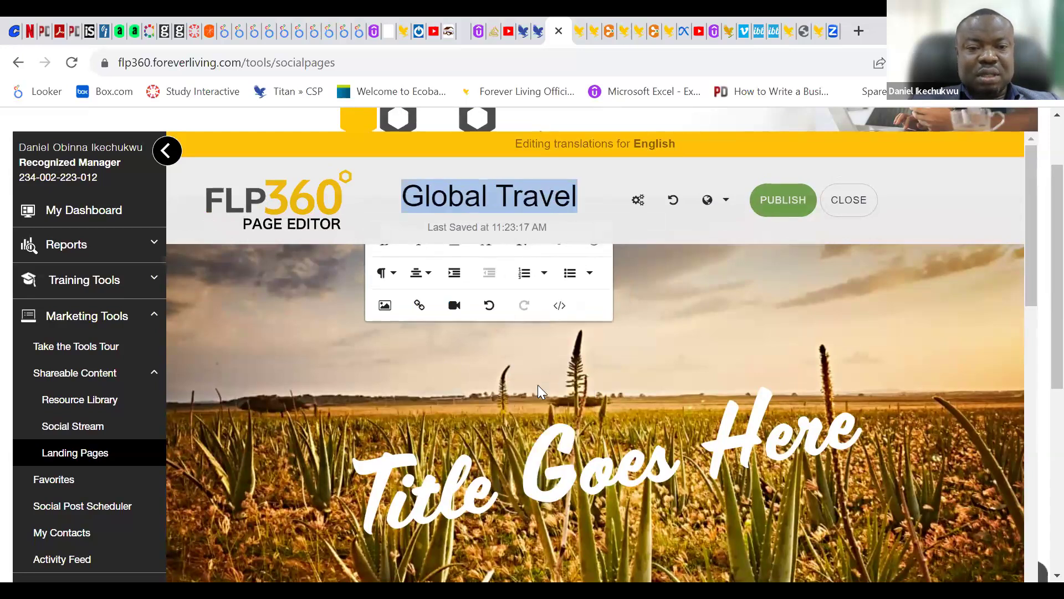
left_click(385, 250)
left_click(680, 276)
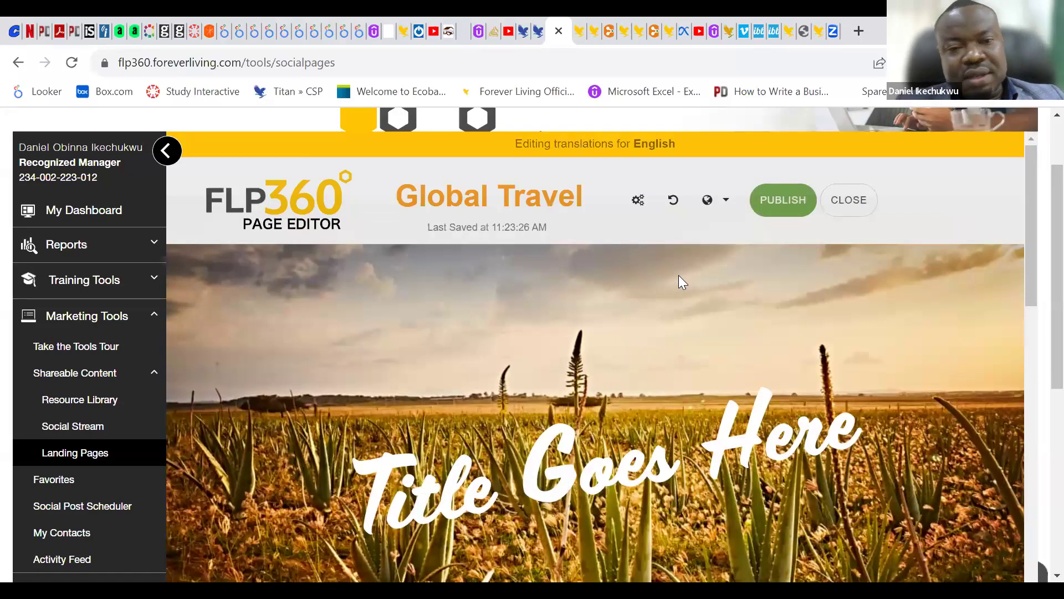
Look through the page template's sections from the header image to the social media links, and check the page settings
mouse_move(1031, 272)
left_mouse_down()
mouse_move(1040, 571)
mouse_move(1038, 253)
left_mouse_up()
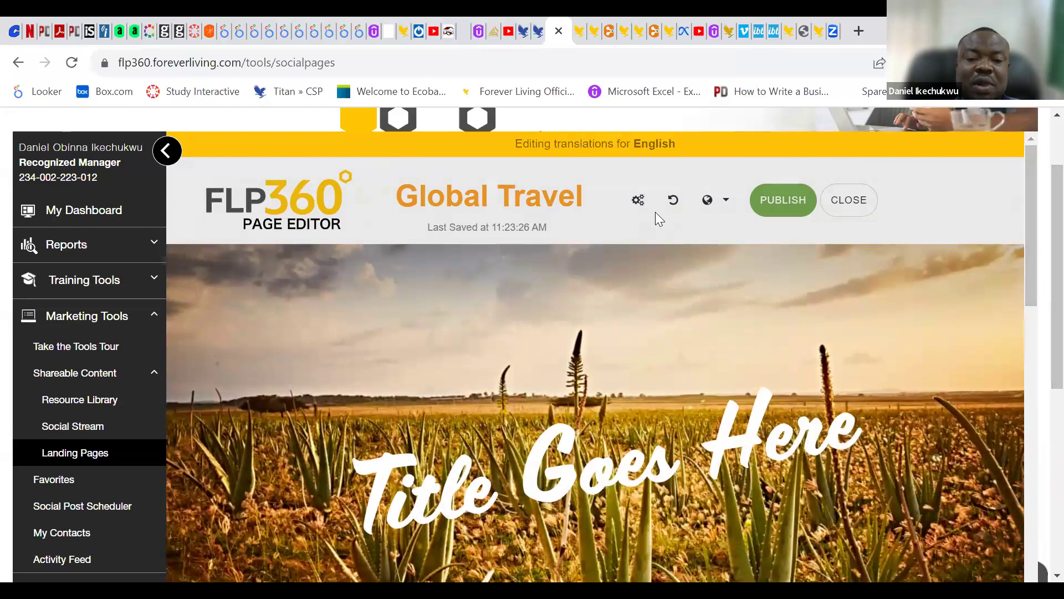
left_click_drag(1029, 224, 1041, 574)
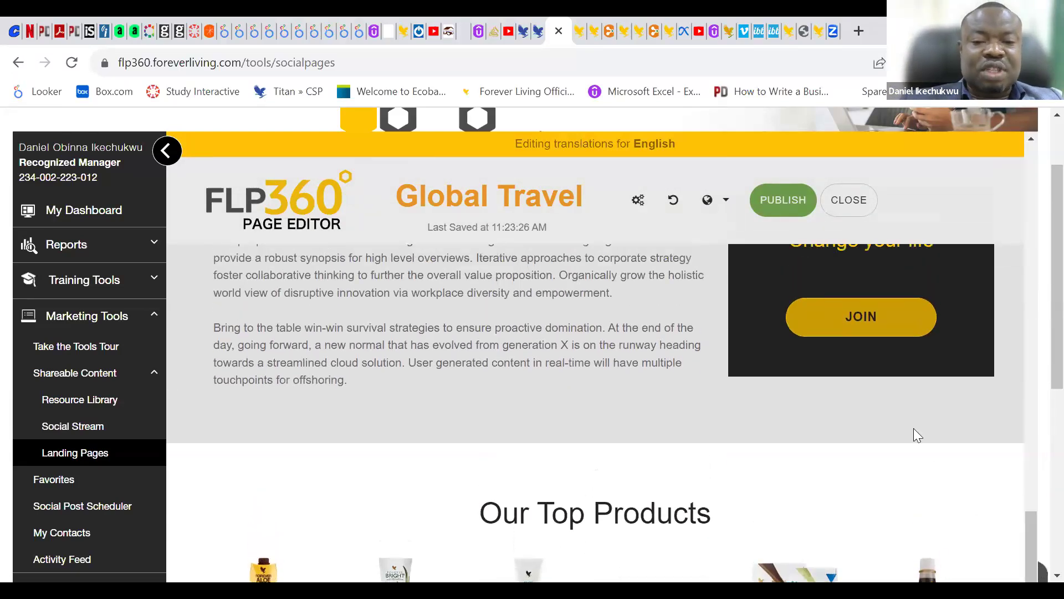
left_click_drag(1039, 352, 1040, 461)
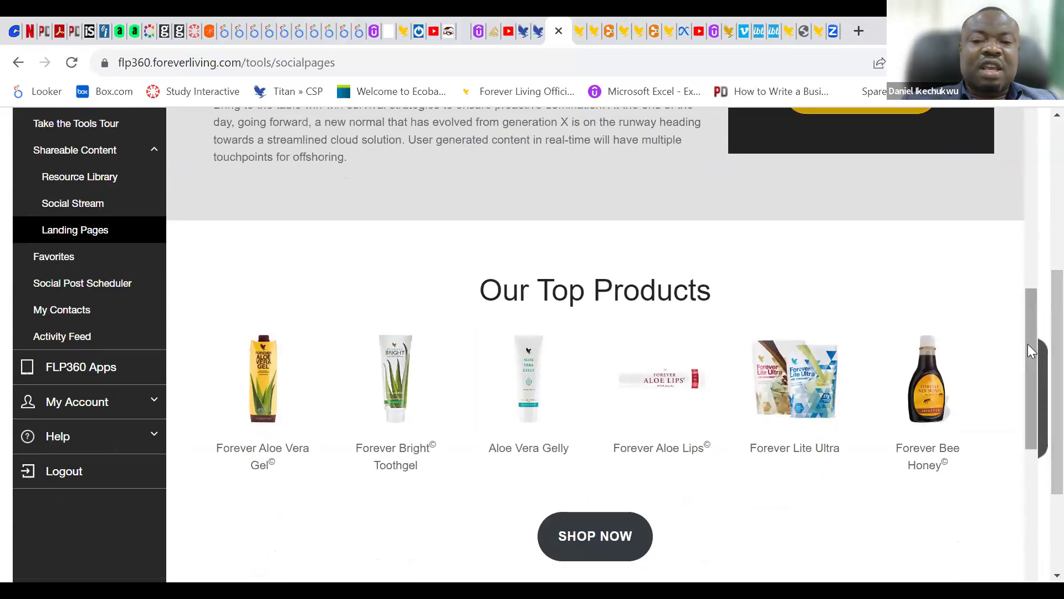
left_click_drag(1036, 373, 1041, 476)
scroll(1040, 477, "down", 3)
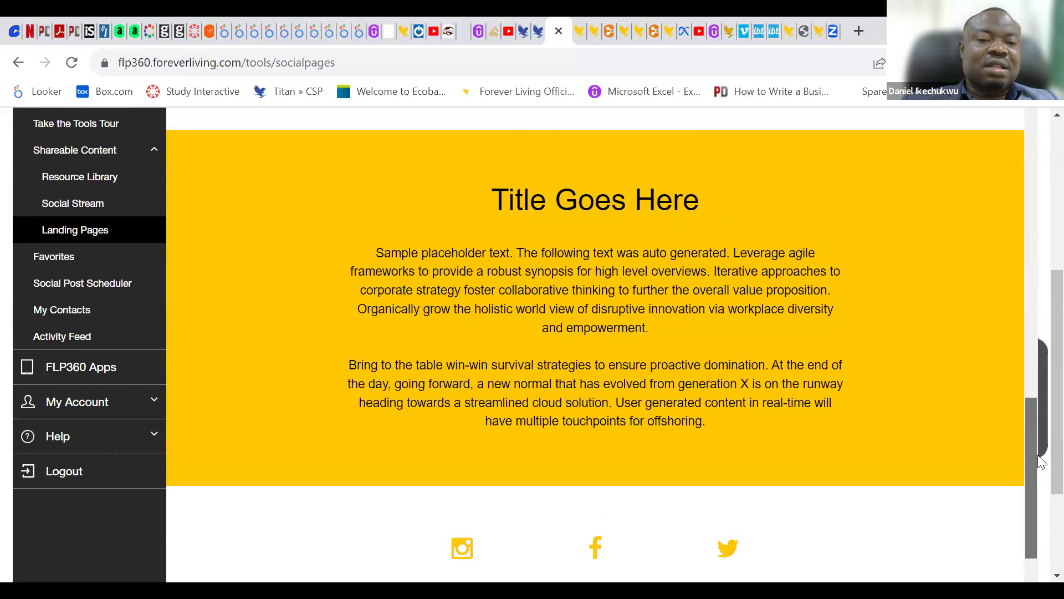
scroll(1040, 498, "down", 2)
scroll(1041, 499, "up", 1)
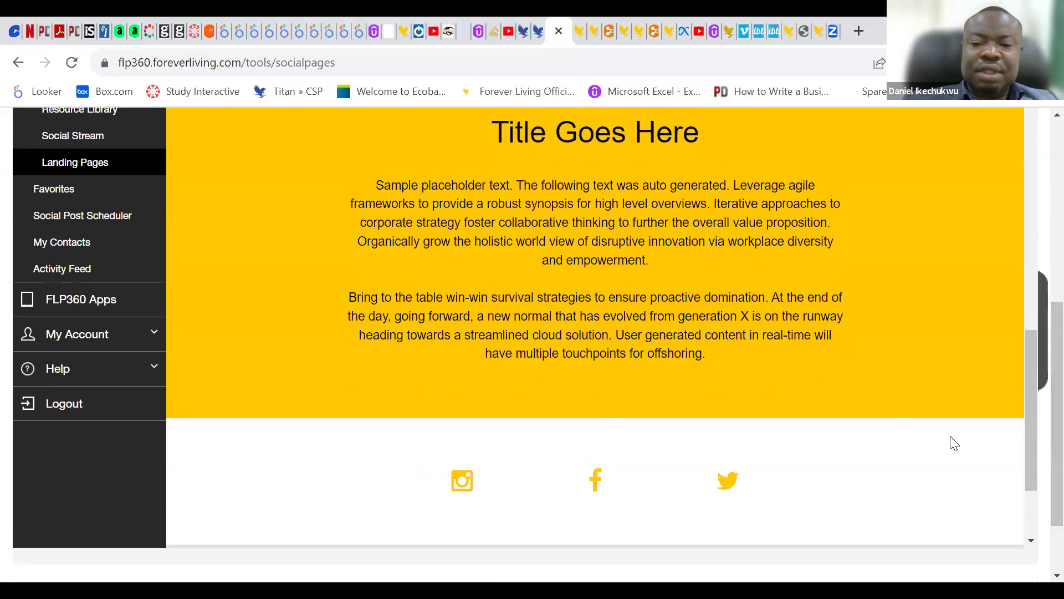
left_click_drag(1033, 444, 993, 136)
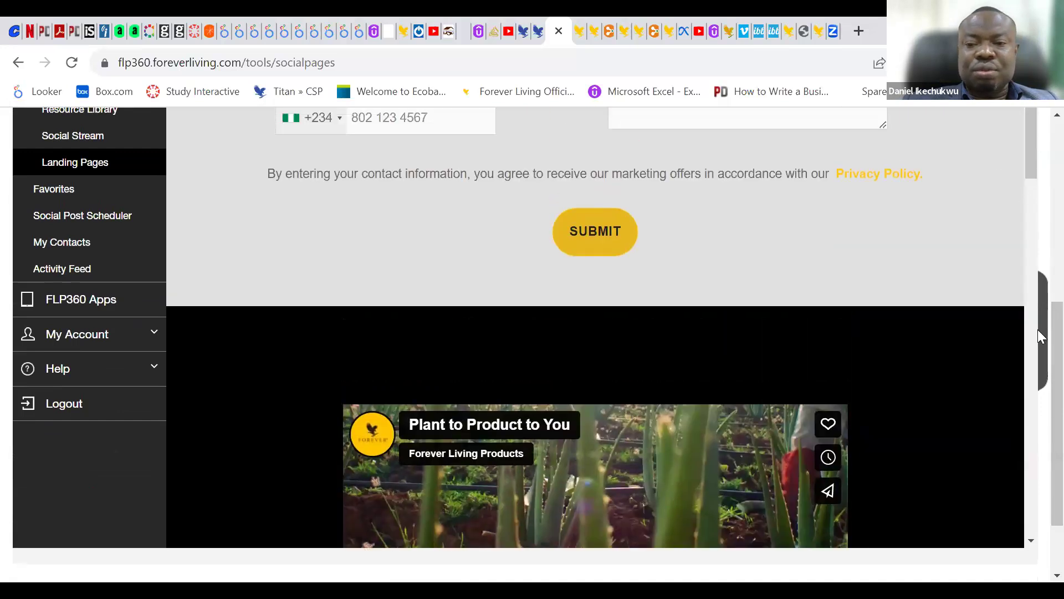
scroll(1042, 228, "up", 10)
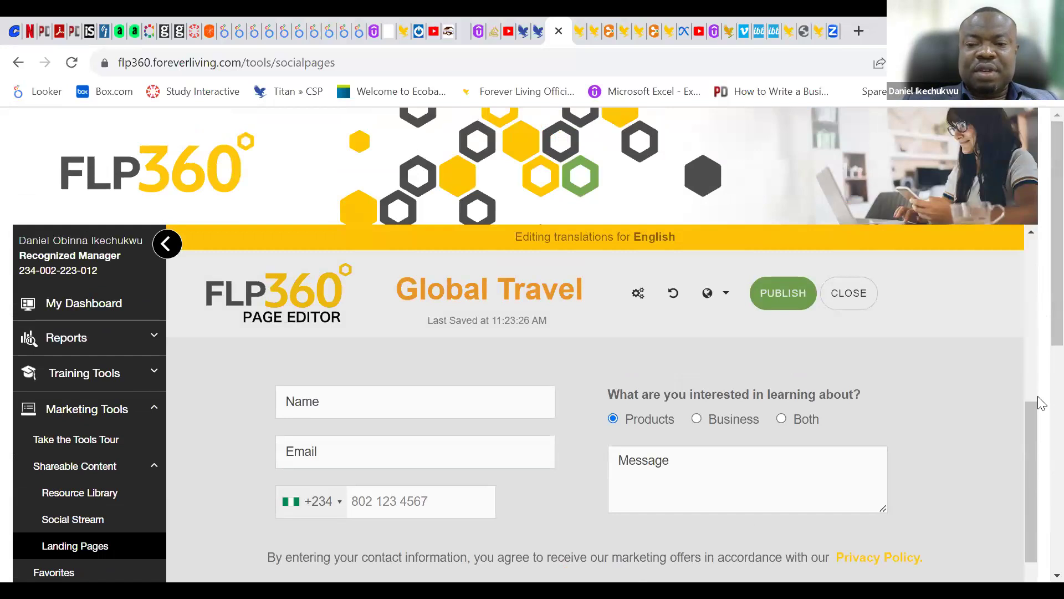
left_click_drag(1036, 368, 1021, 202)
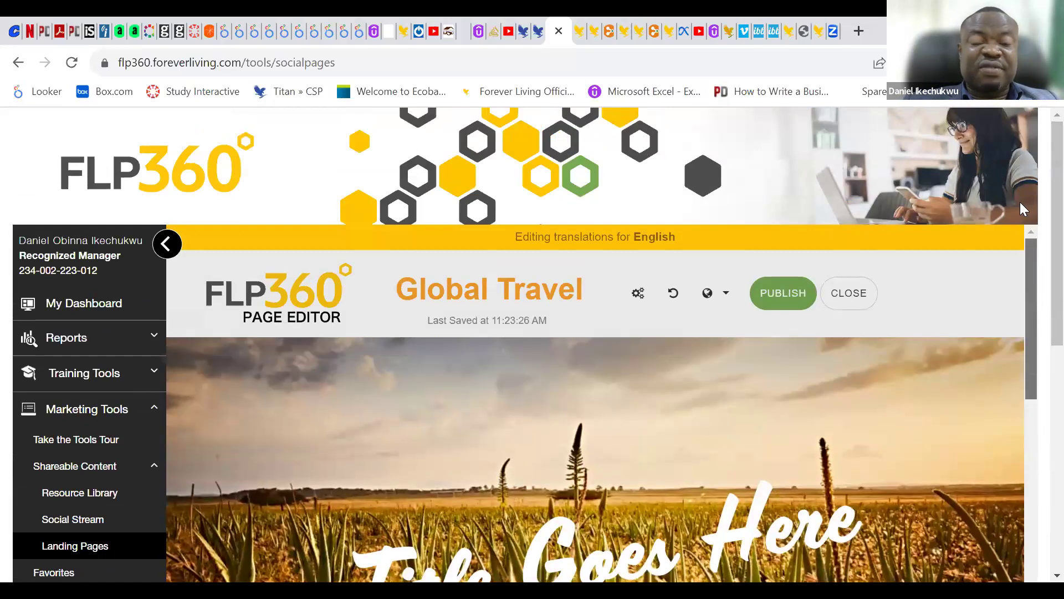
left_click(642, 297)
left_click(783, 271)
Add French (Français) as a new language option for the page, using English as the source language
left_click(727, 297)
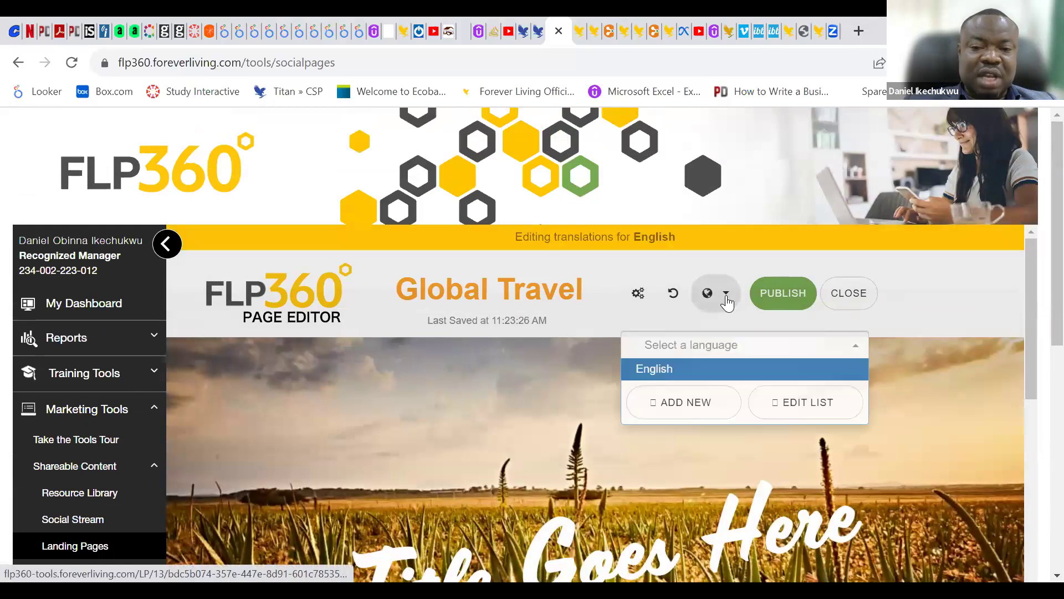
left_click(687, 404)
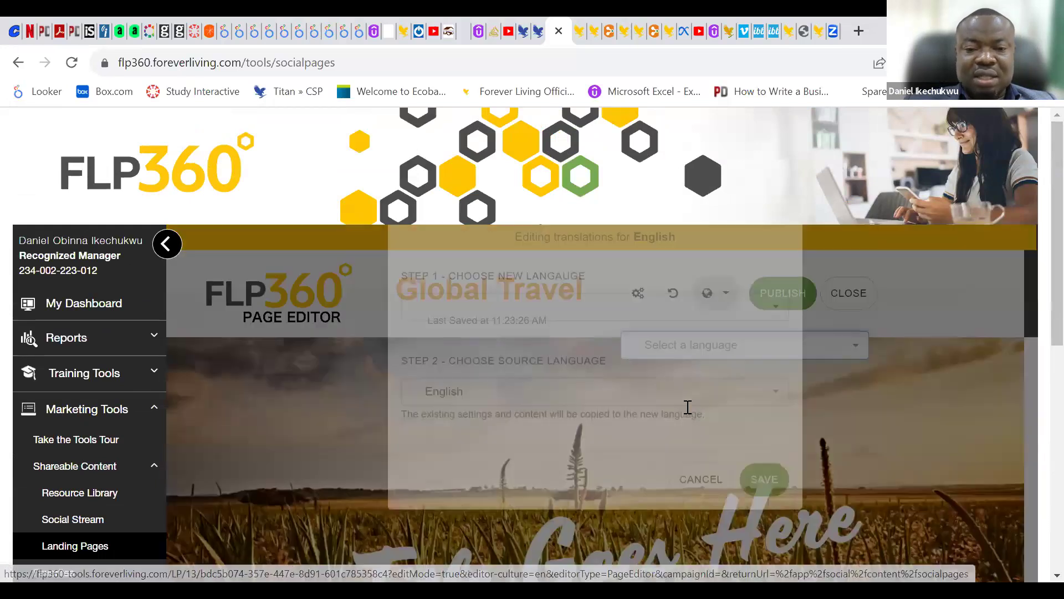
left_click(764, 365)
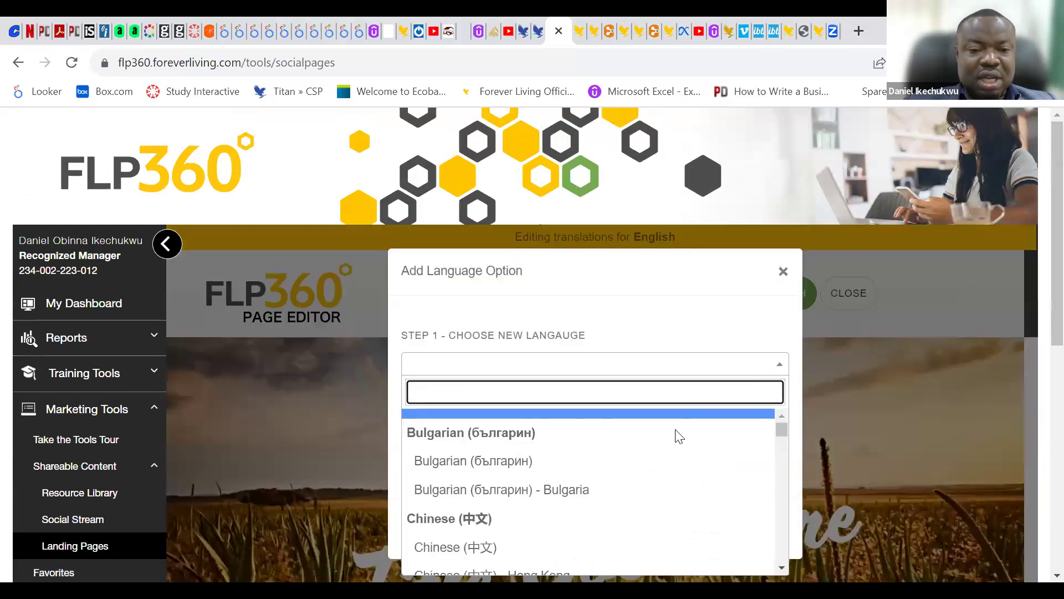
scroll(1041, 306, "down", 3)
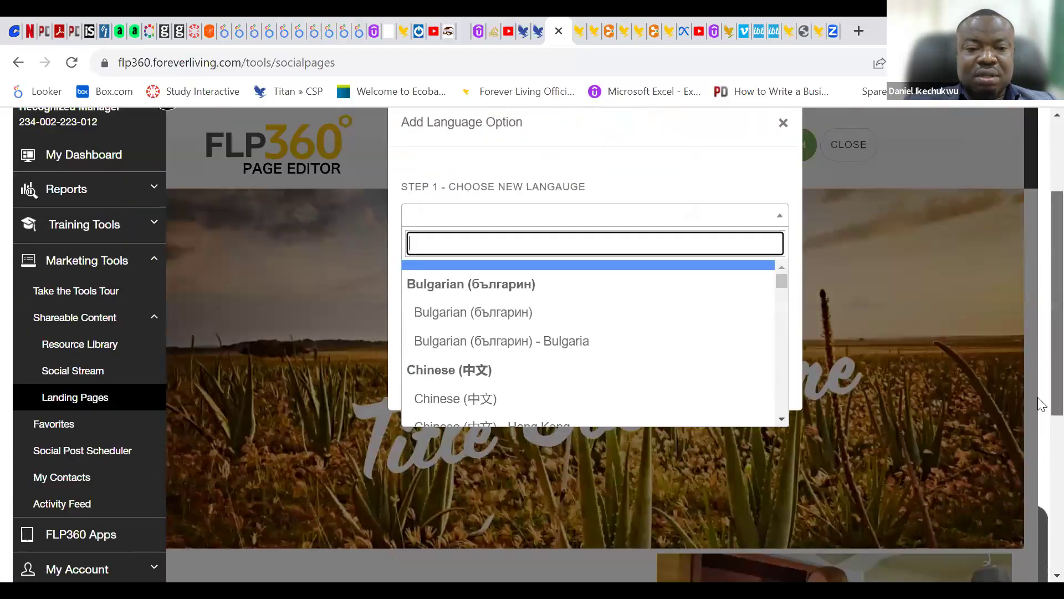
type("fra")
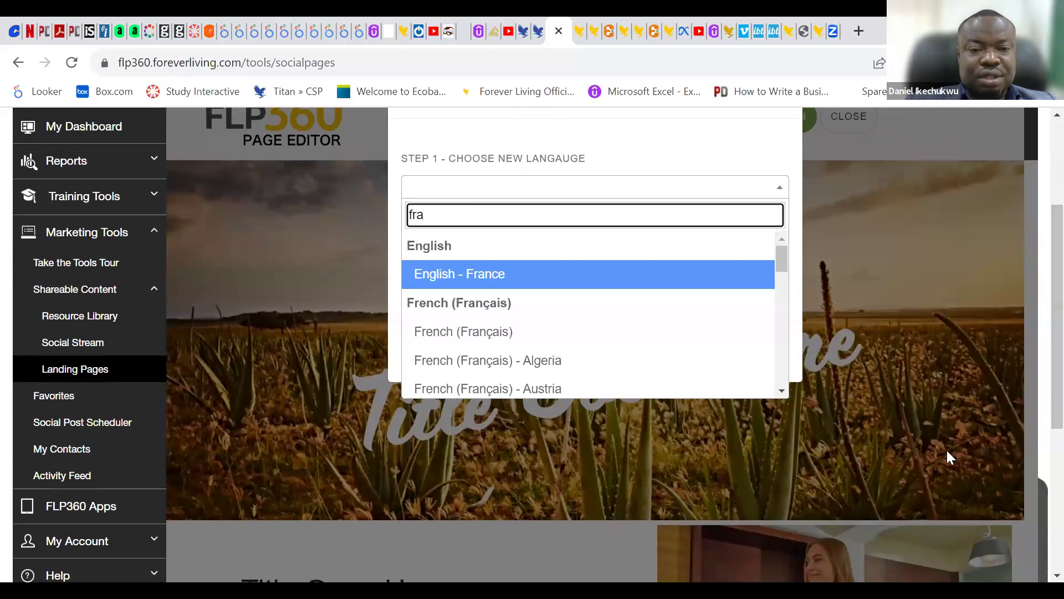
left_click(495, 335)
left_click(765, 351)
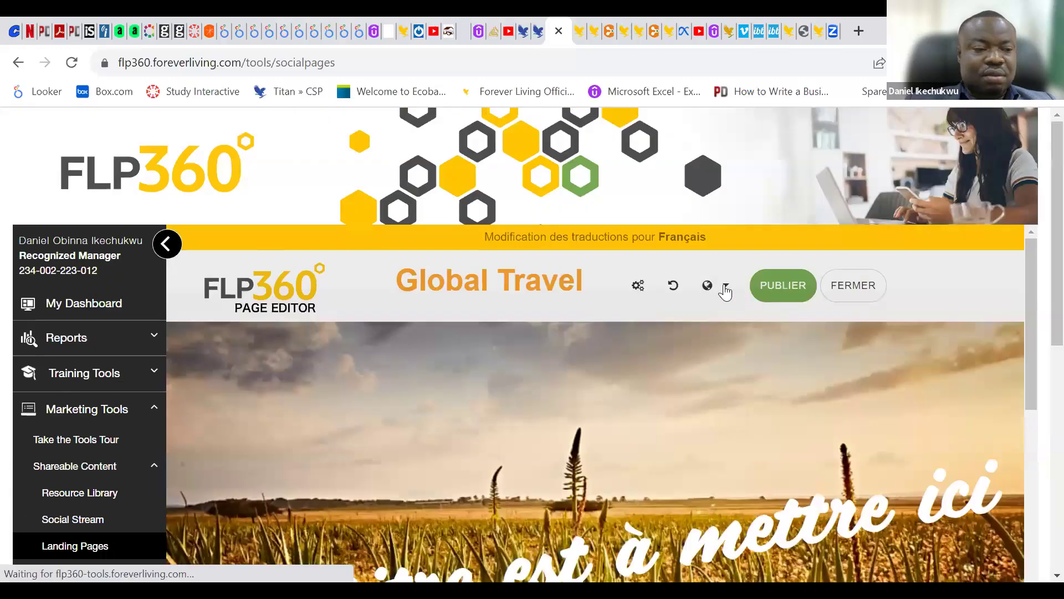
Add Spanish (Español) as a new language option for the page, using French (Français) as the source language
left_click(724, 287)
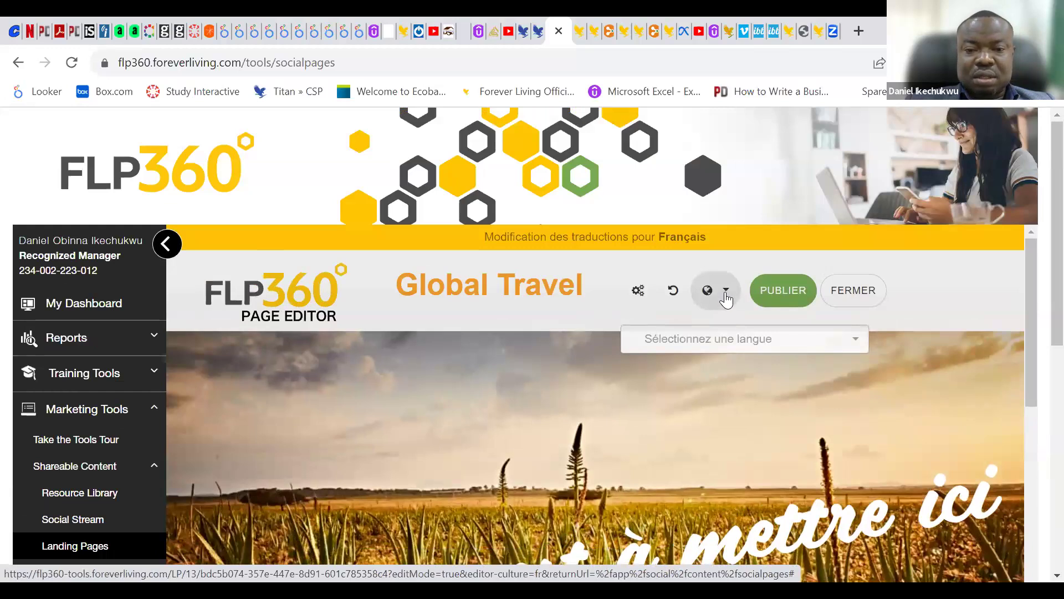
left_click(727, 297)
left_click(726, 293)
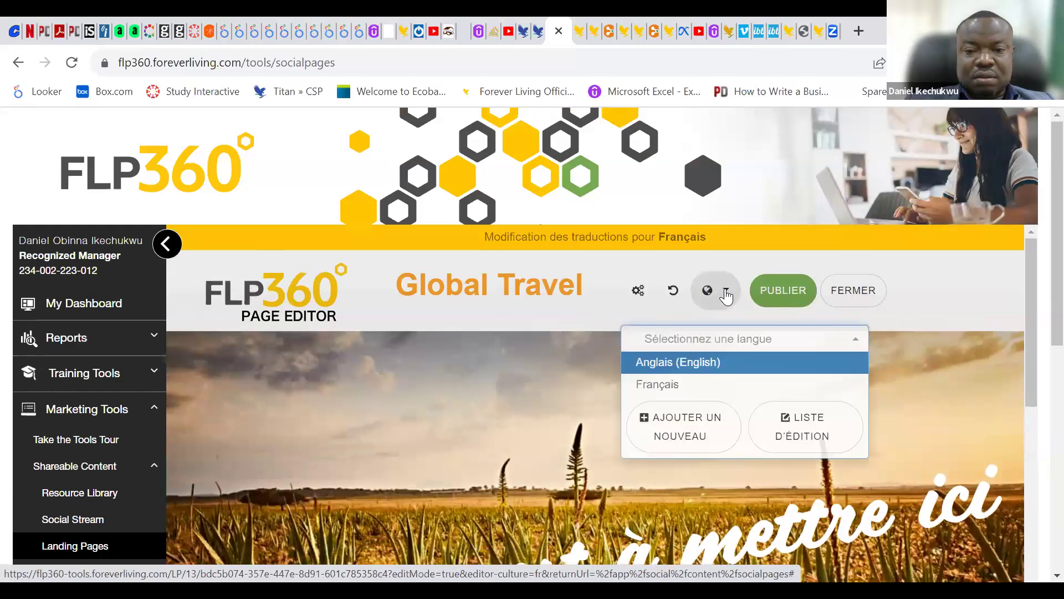
left_click(685, 427)
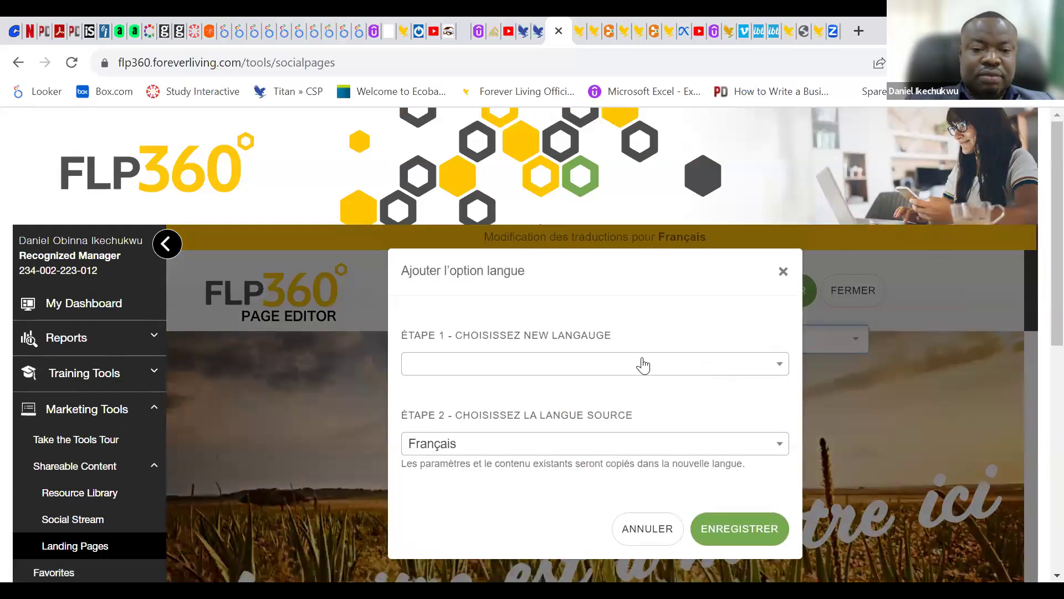
left_click(560, 365)
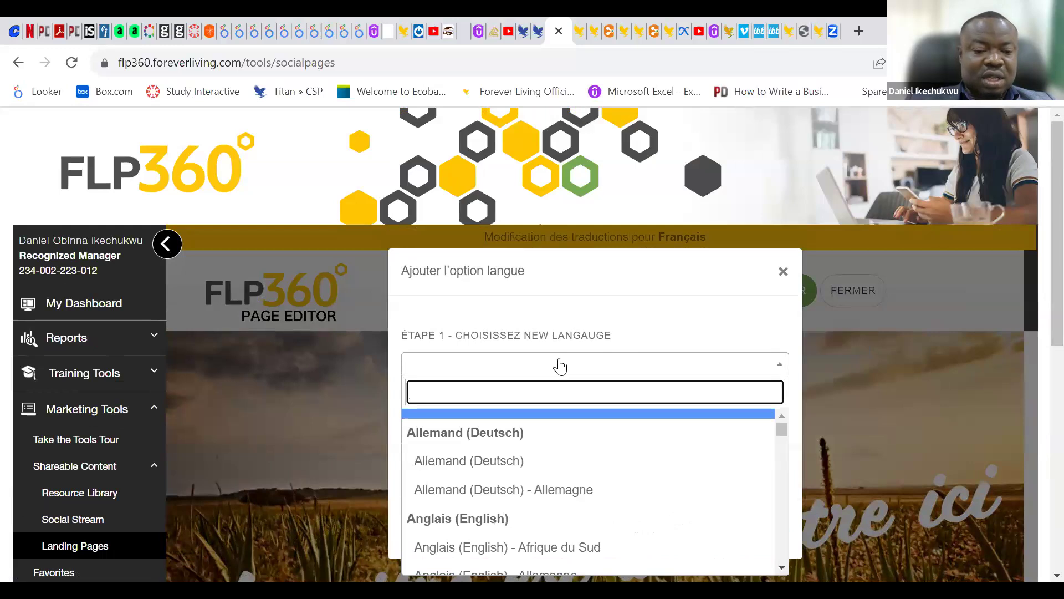
type("SPna")
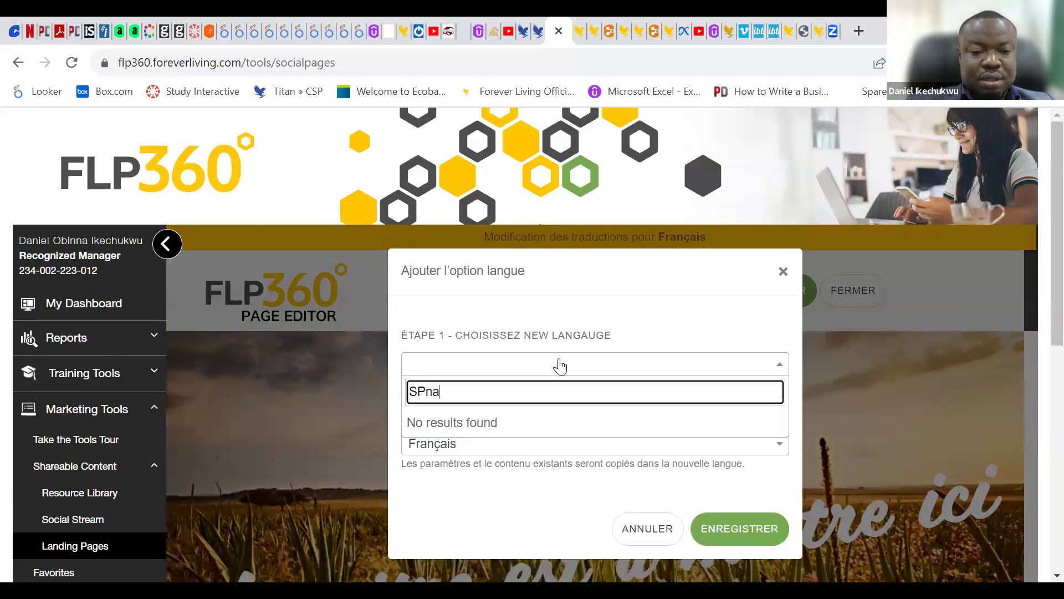
key("BackSpace")
key("BackSpace")
key("BackSpace")
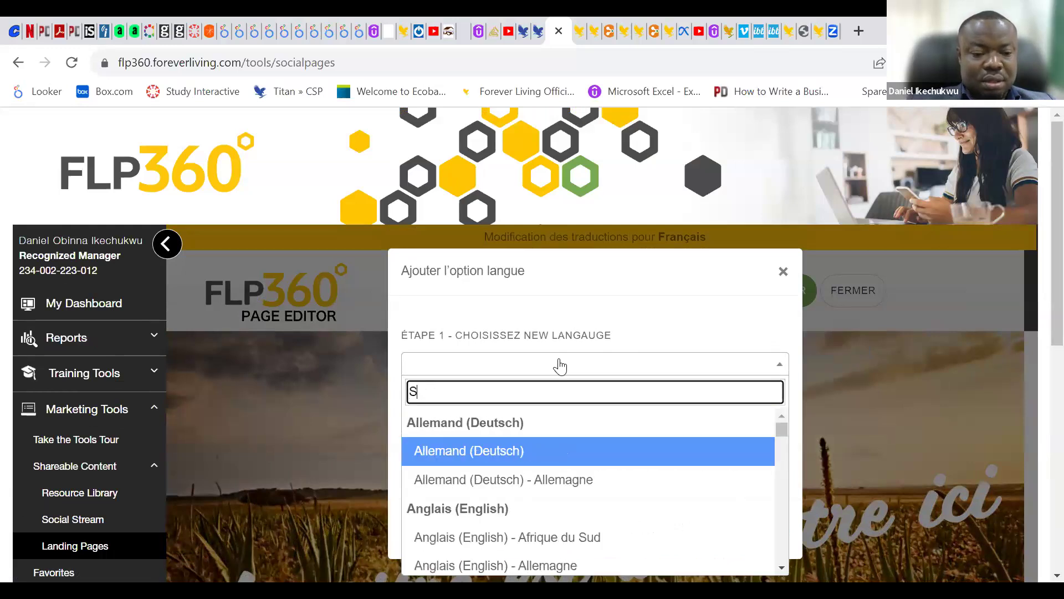
type("pa")
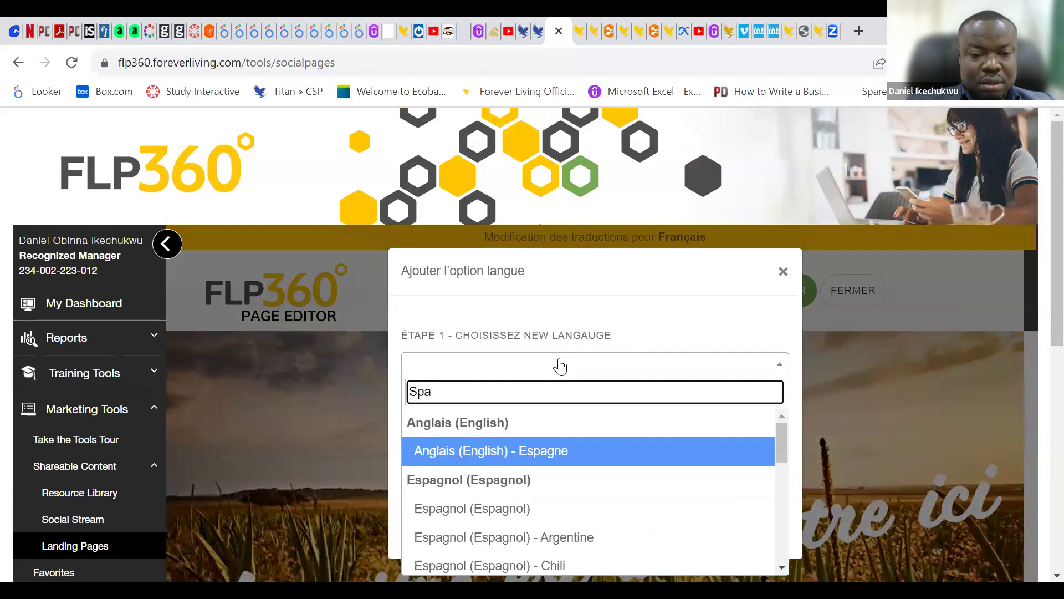
type("n")
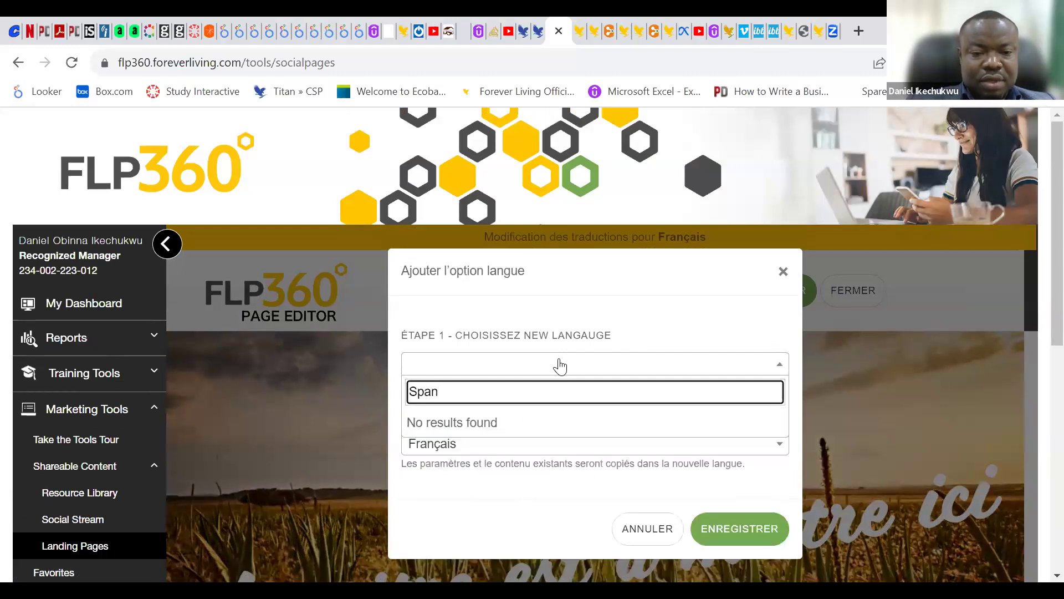
key("BackSpace")
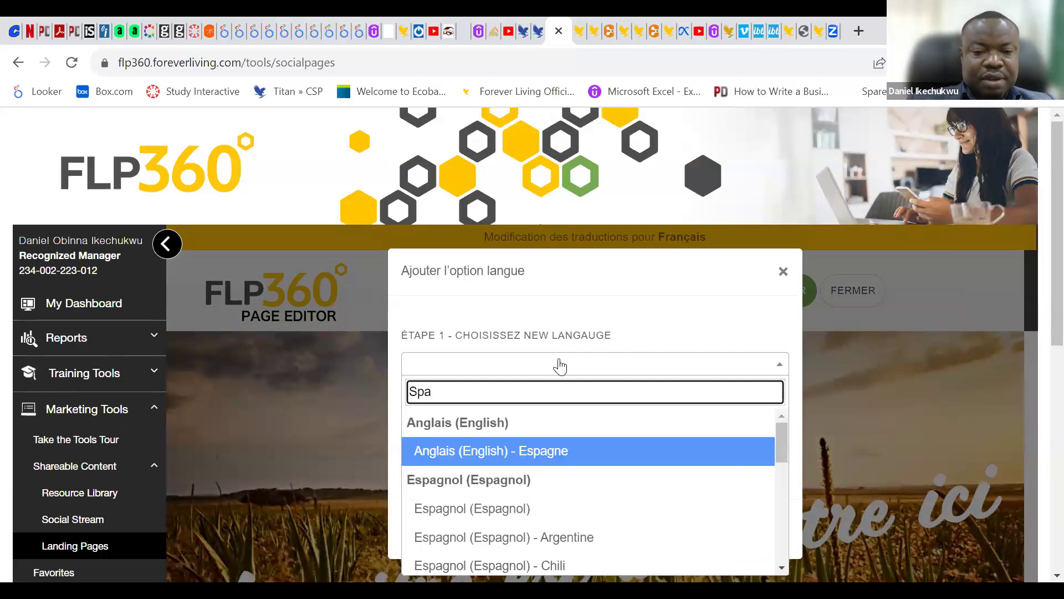
left_click(480, 511)
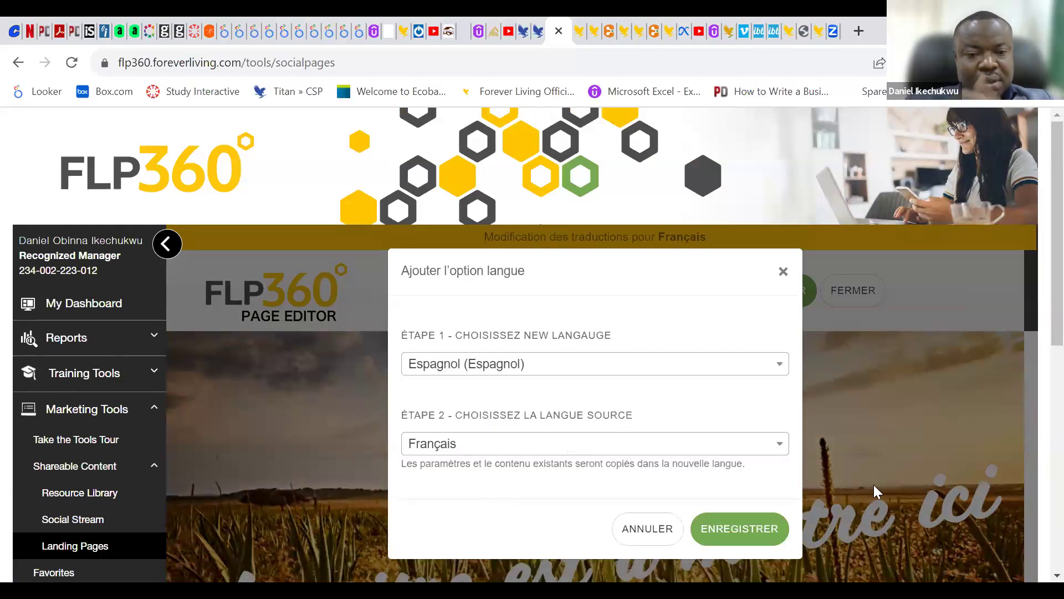
scroll(1038, 355, "down", 2)
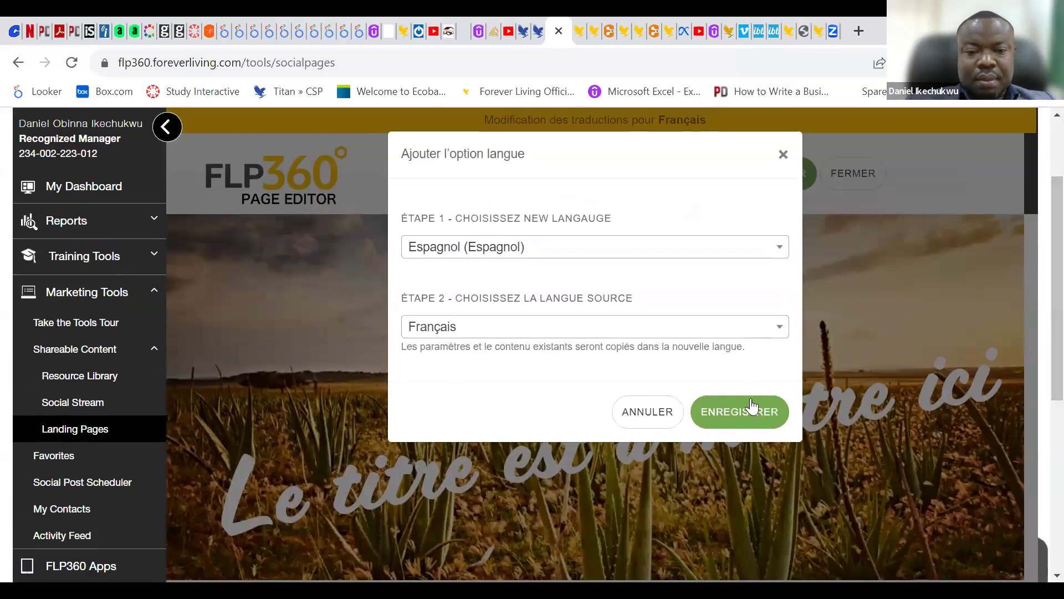
left_click(715, 414)
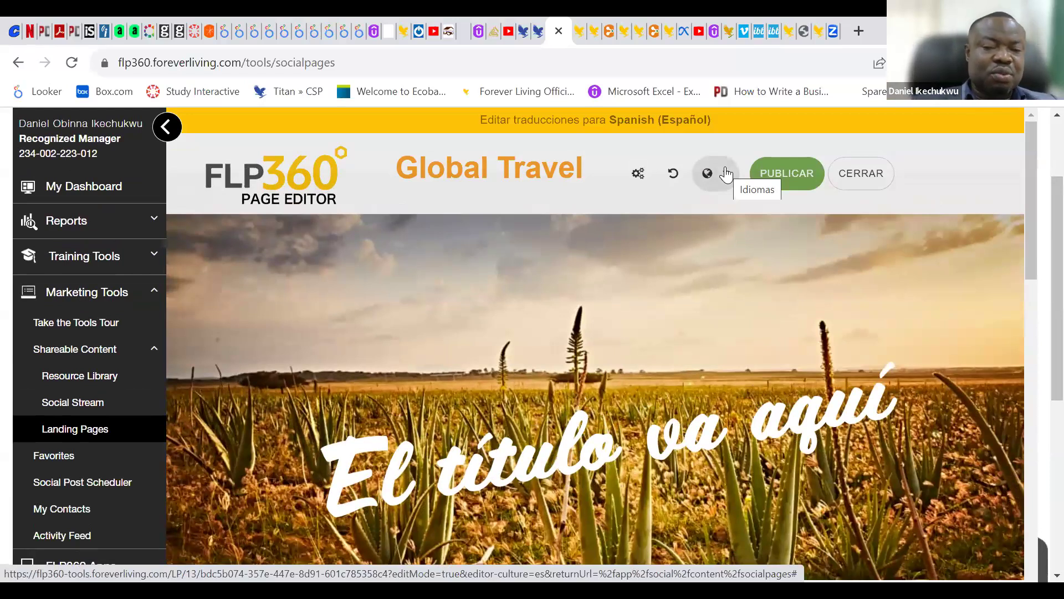
Add Italian (Italiano) as a new language option for the page, using Spanish (Español) as the source language
left_click(726, 175)
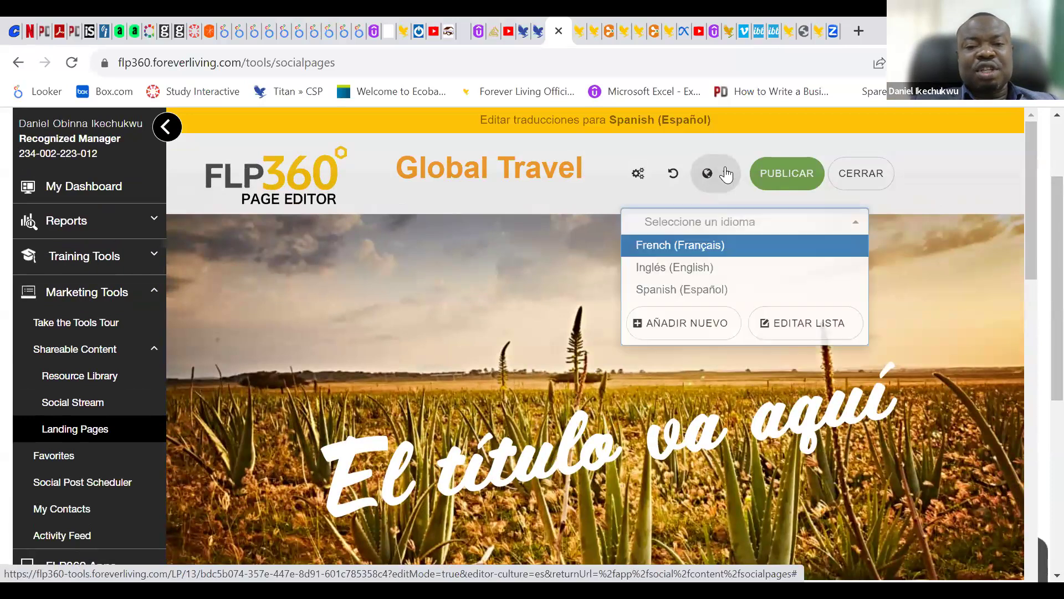
left_click(698, 325)
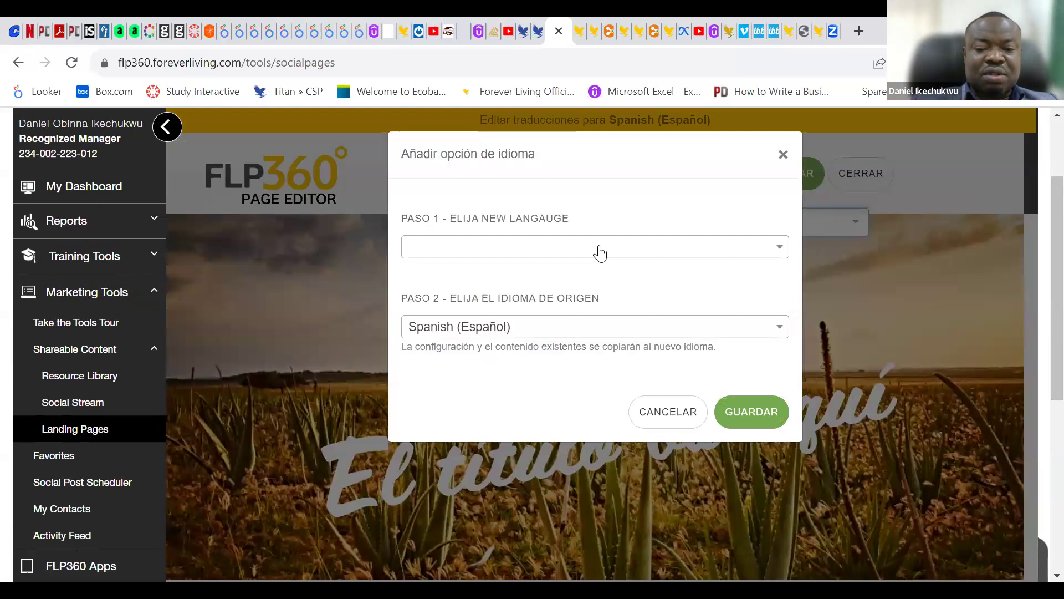
left_click(599, 253)
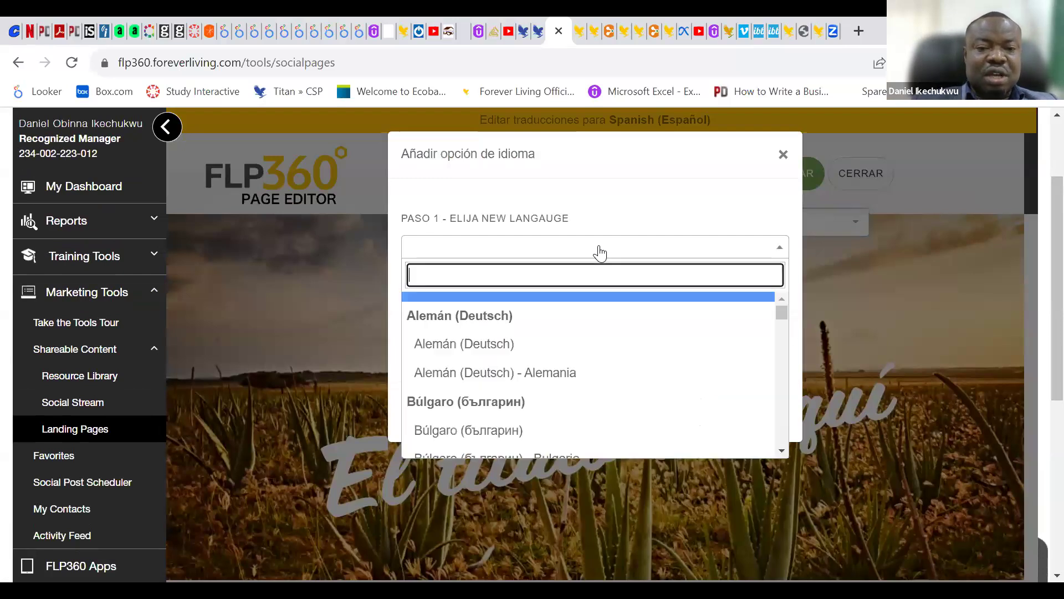
type("Ita")
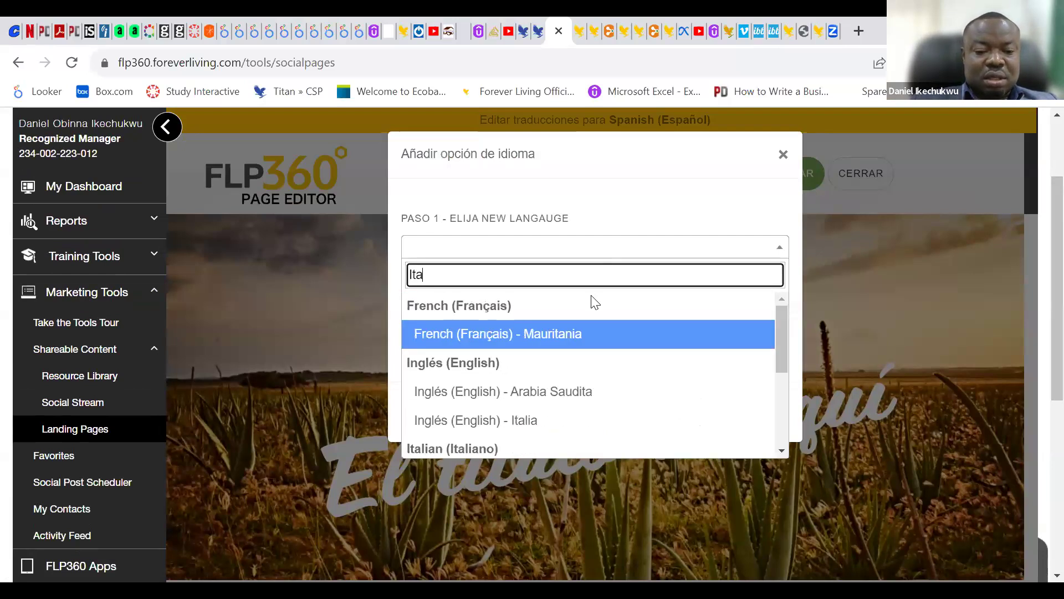
type("n")
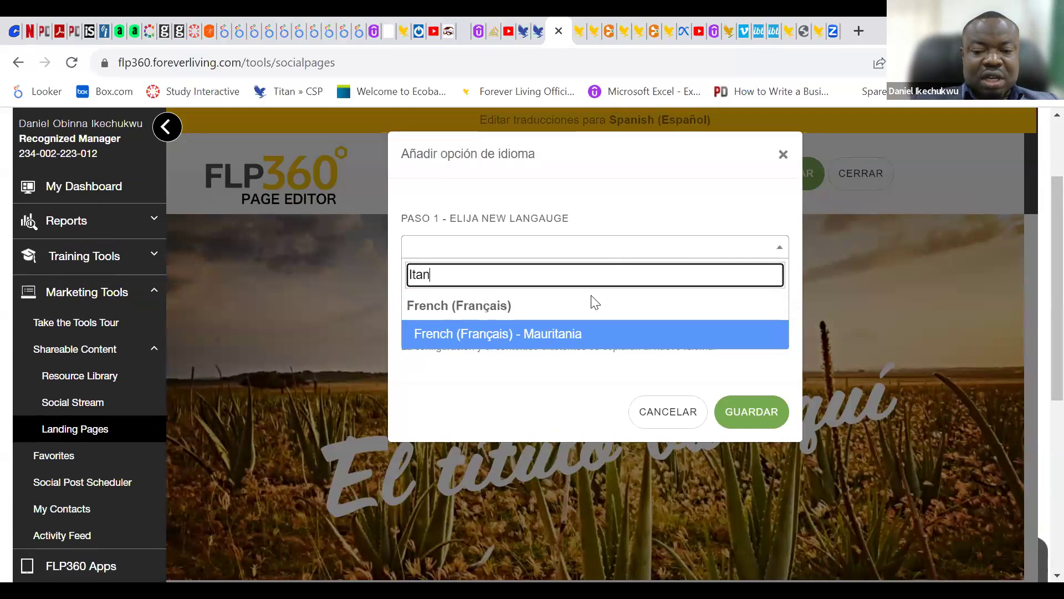
key("BackSpace")
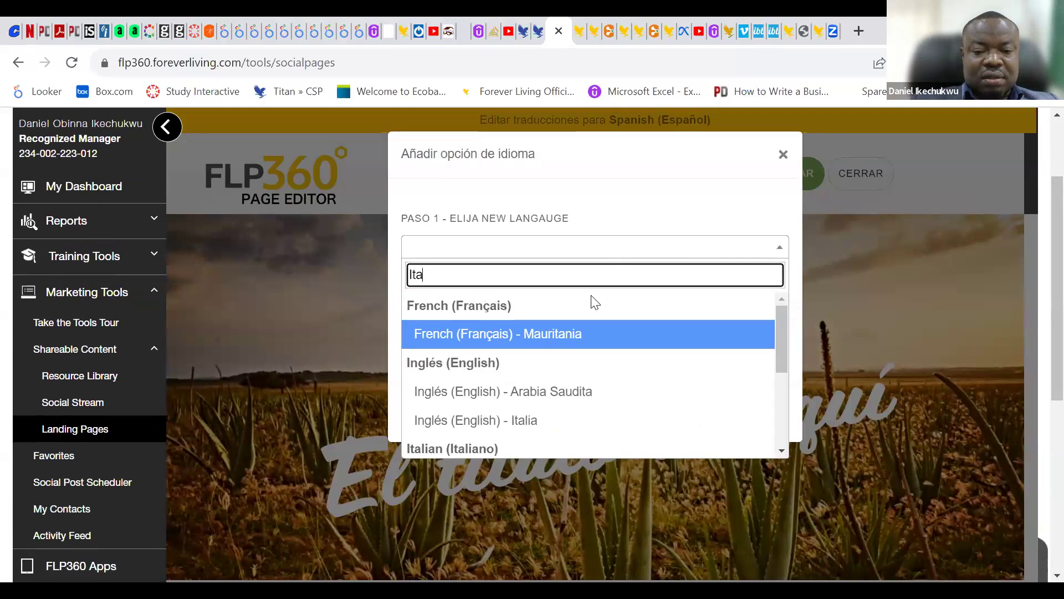
type("l")
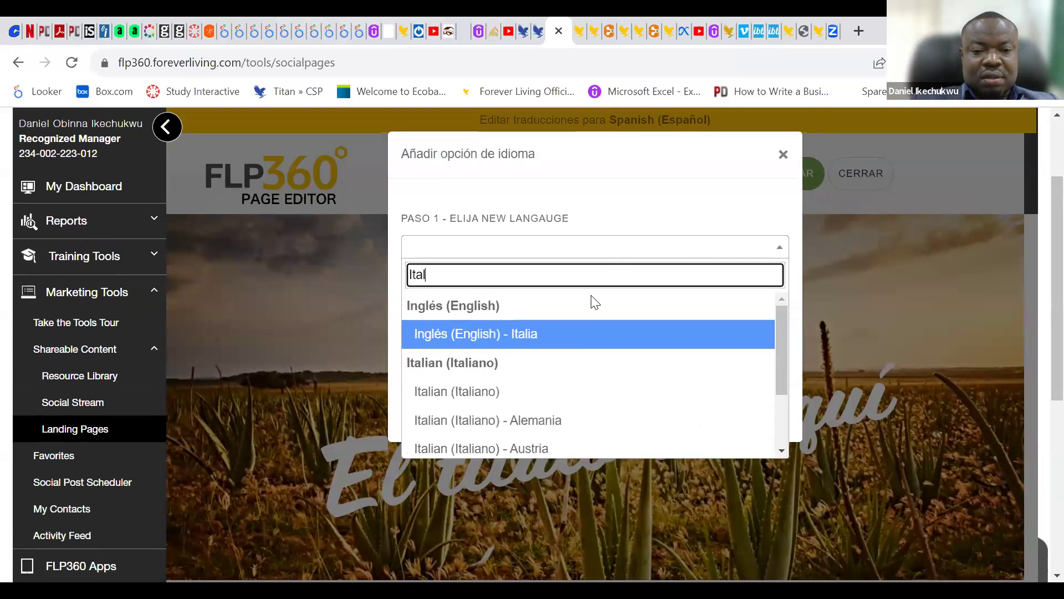
left_click(483, 391)
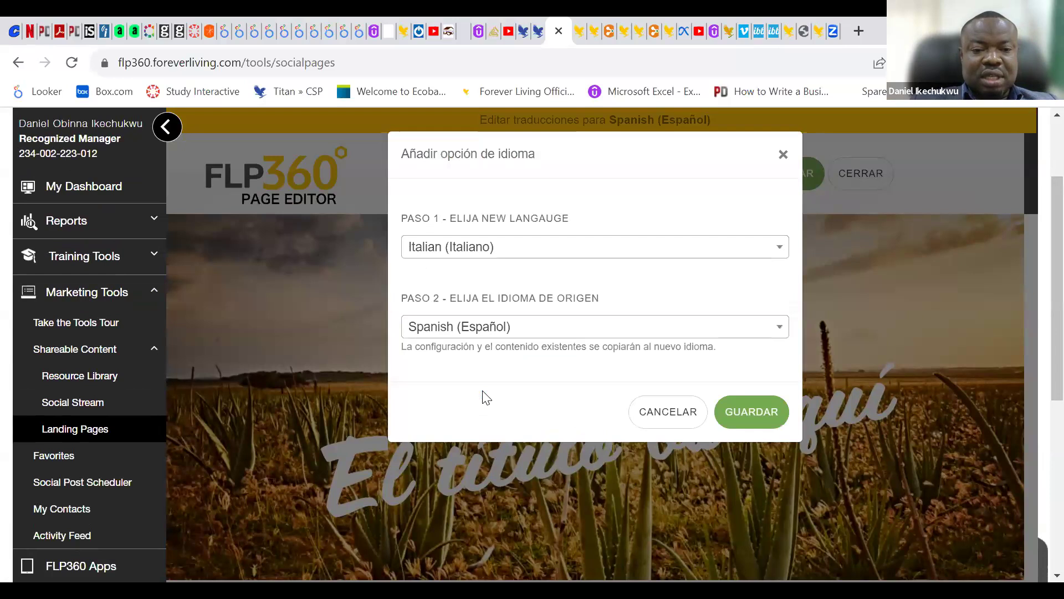
left_click(752, 416)
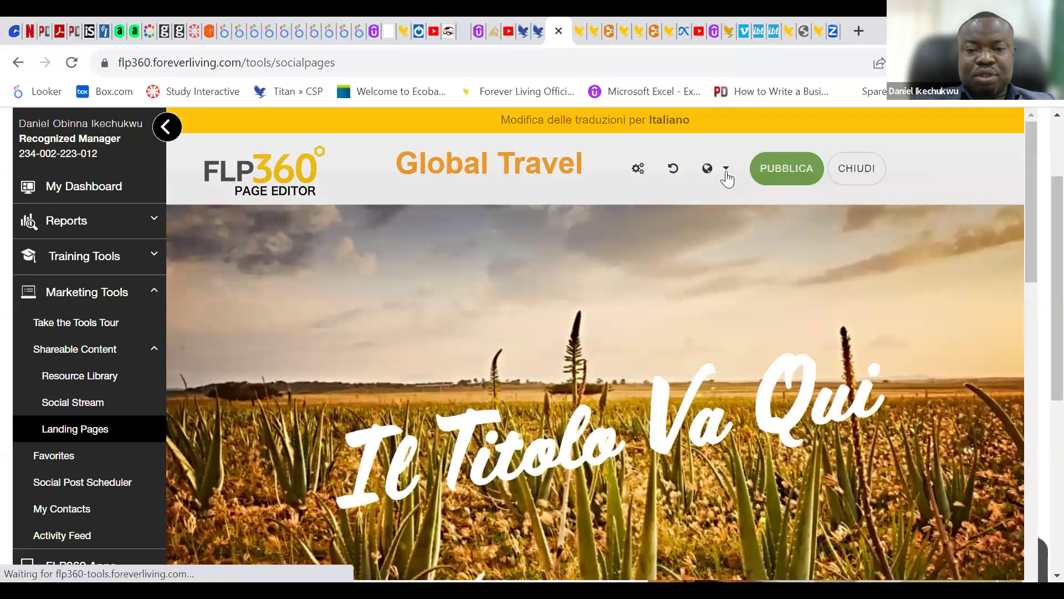
Add Portuguese (Português) as a new language option for the page, using Spanish (Español) as the source language
left_click(727, 175)
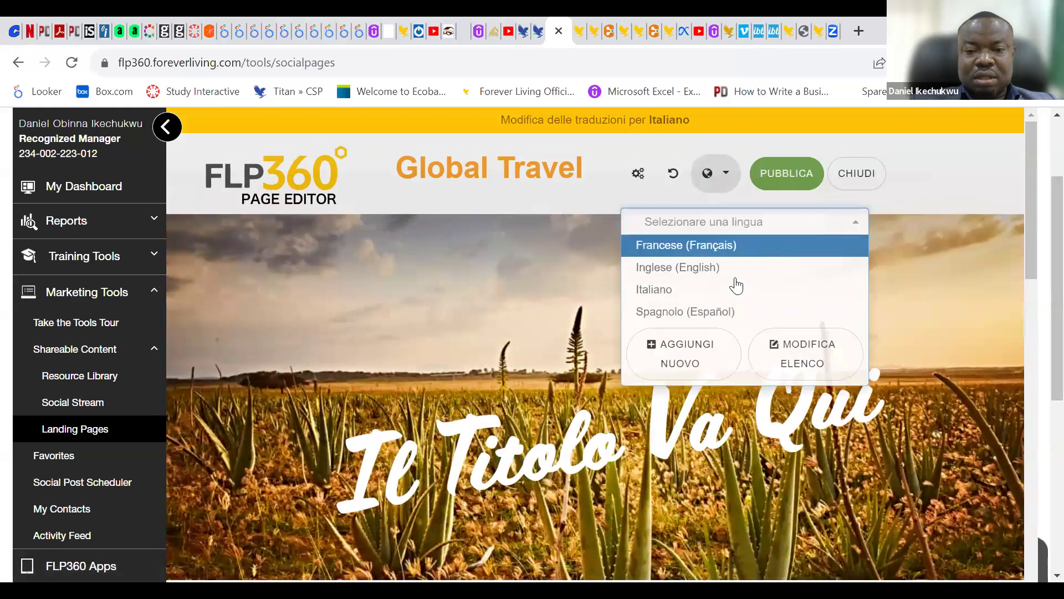
left_click(688, 362)
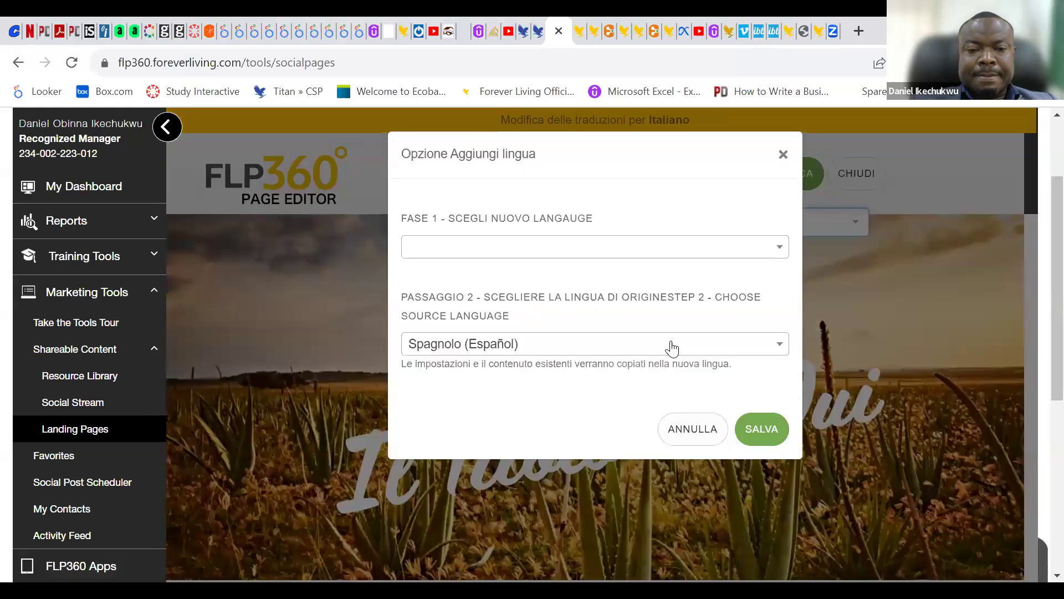
left_click(537, 247)
type("P")
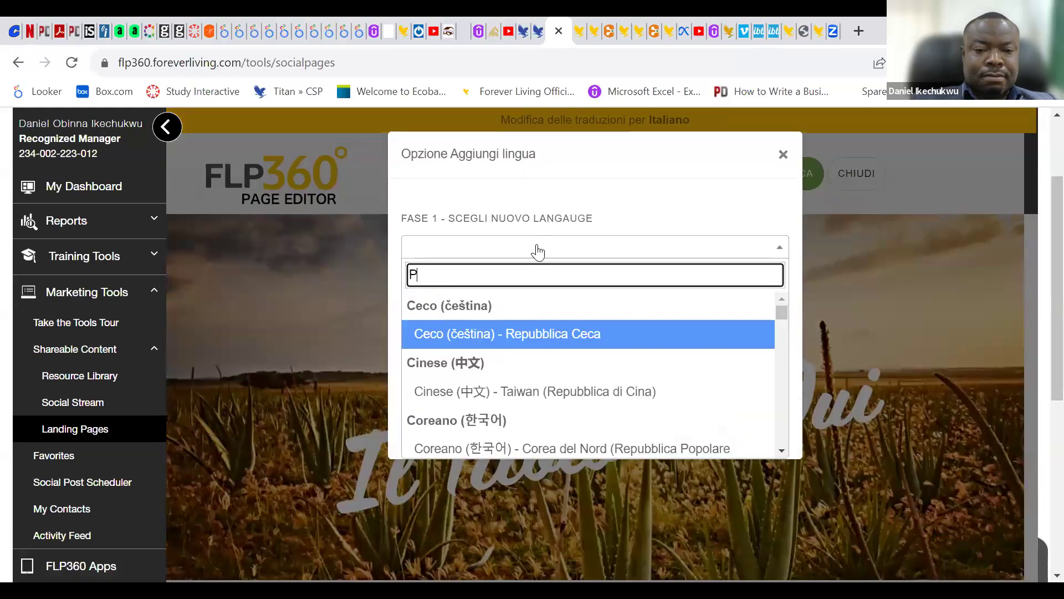
type("o")
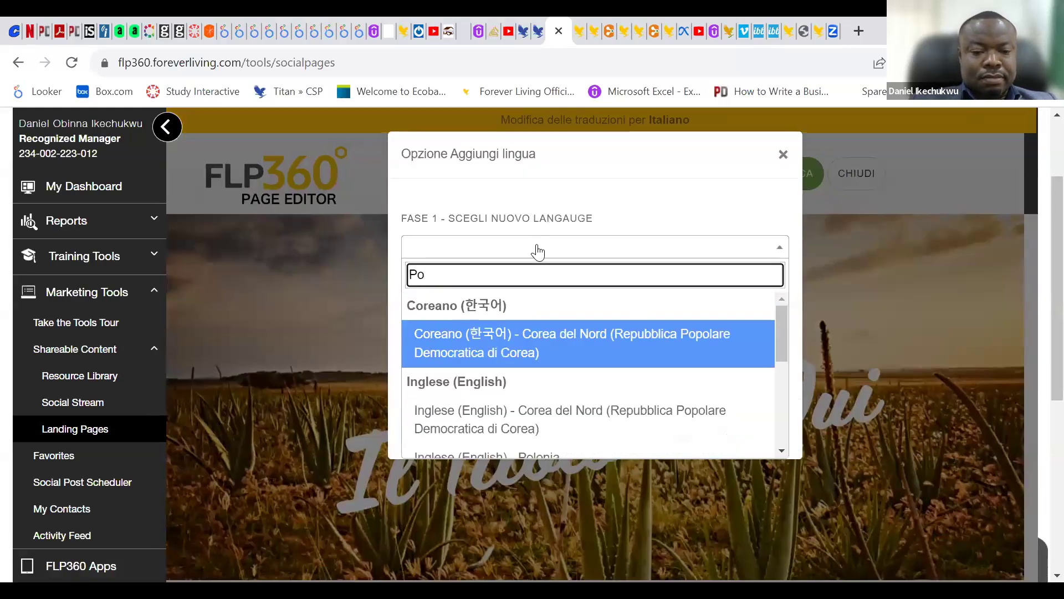
type("rt")
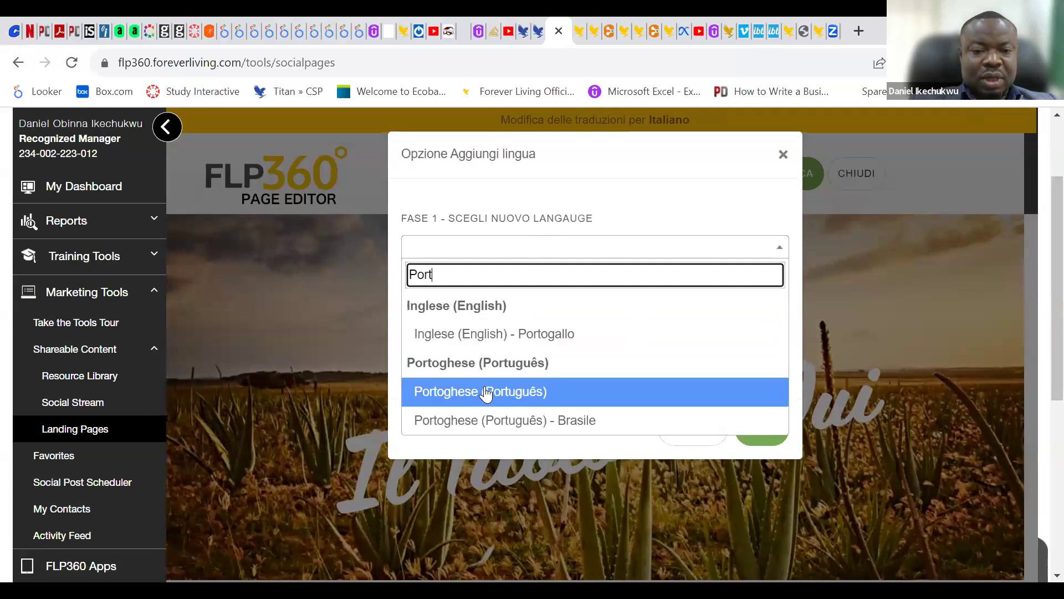
left_click(485, 392)
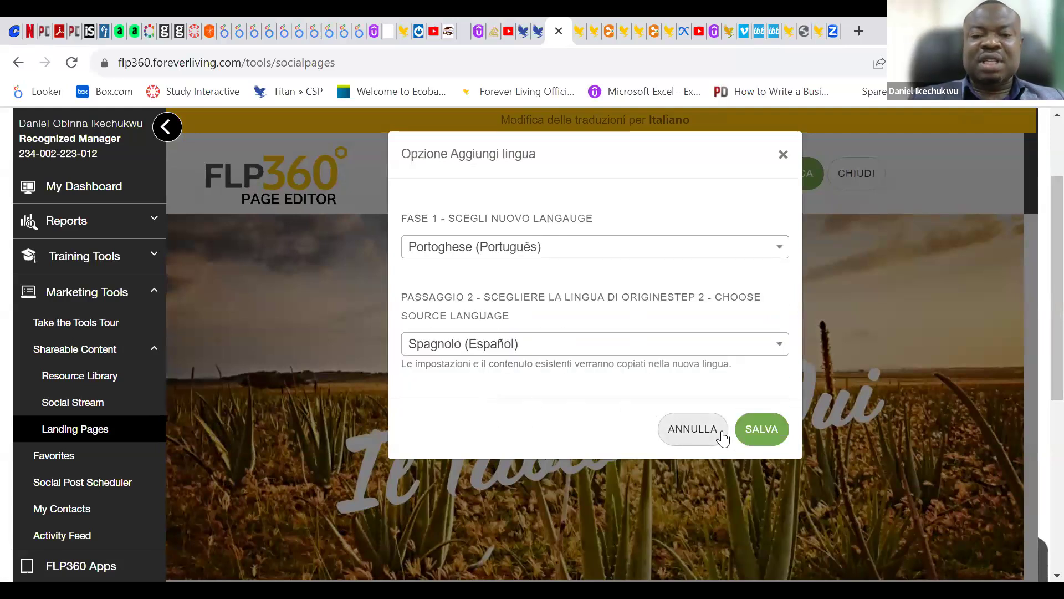
left_click(755, 430)
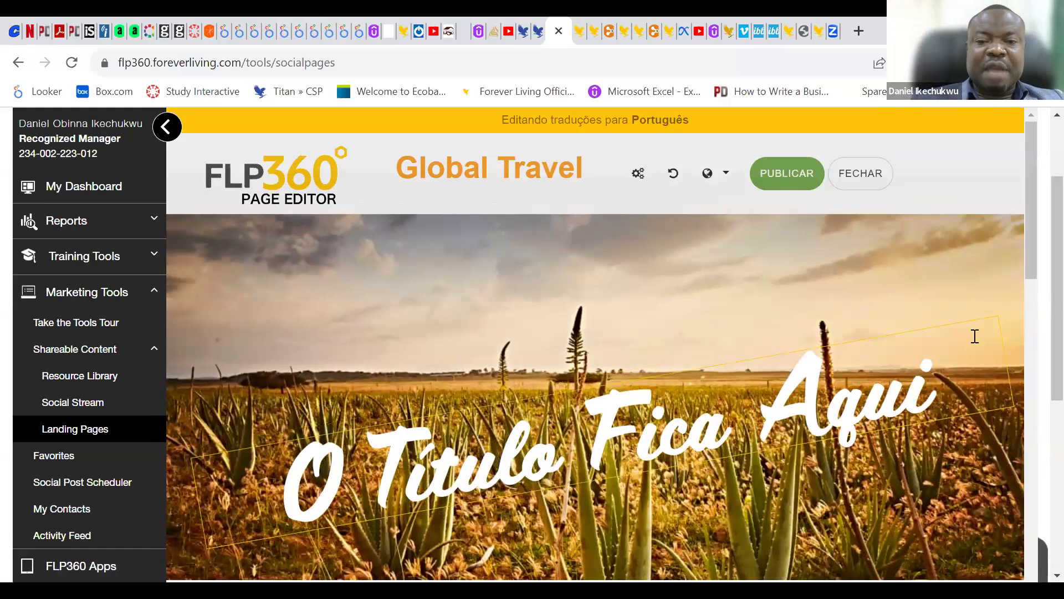
Switch the page's editing language back to English and look over the upper part of the page
left_click(725, 176)
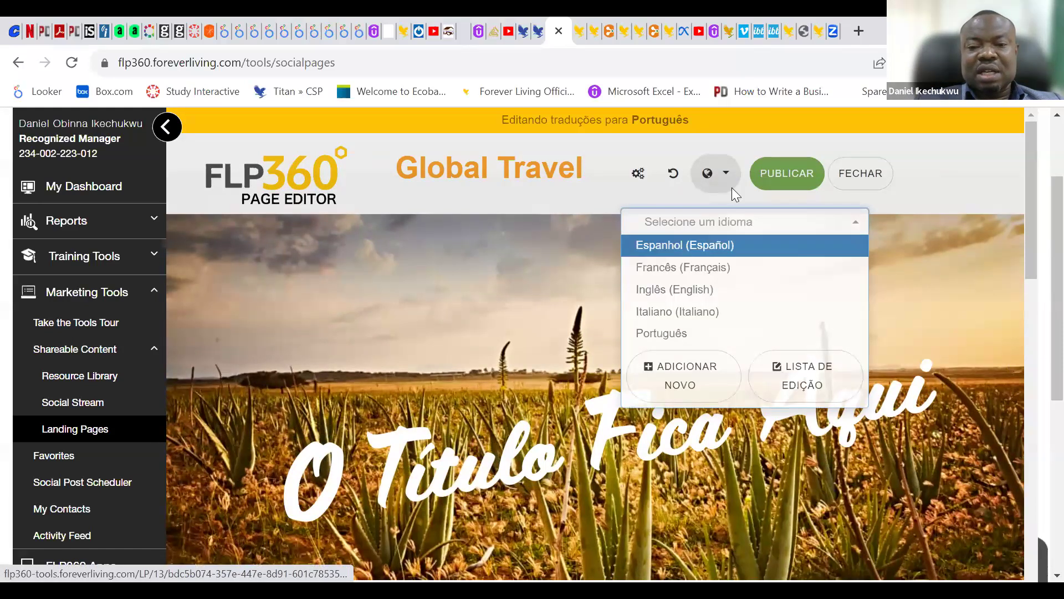
left_click(694, 290)
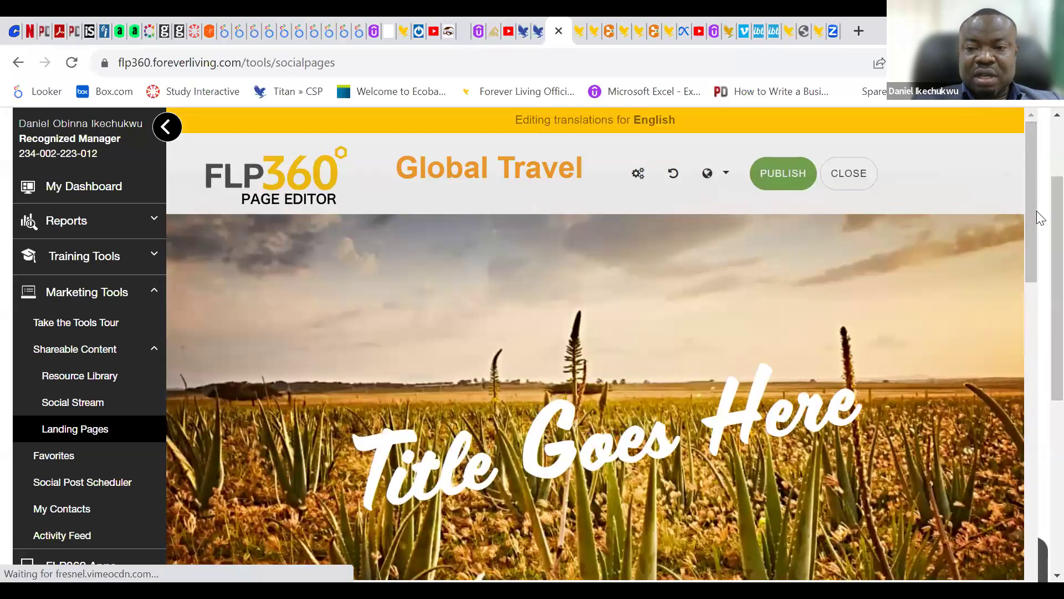
left_click_drag(1030, 211, 1022, 217)
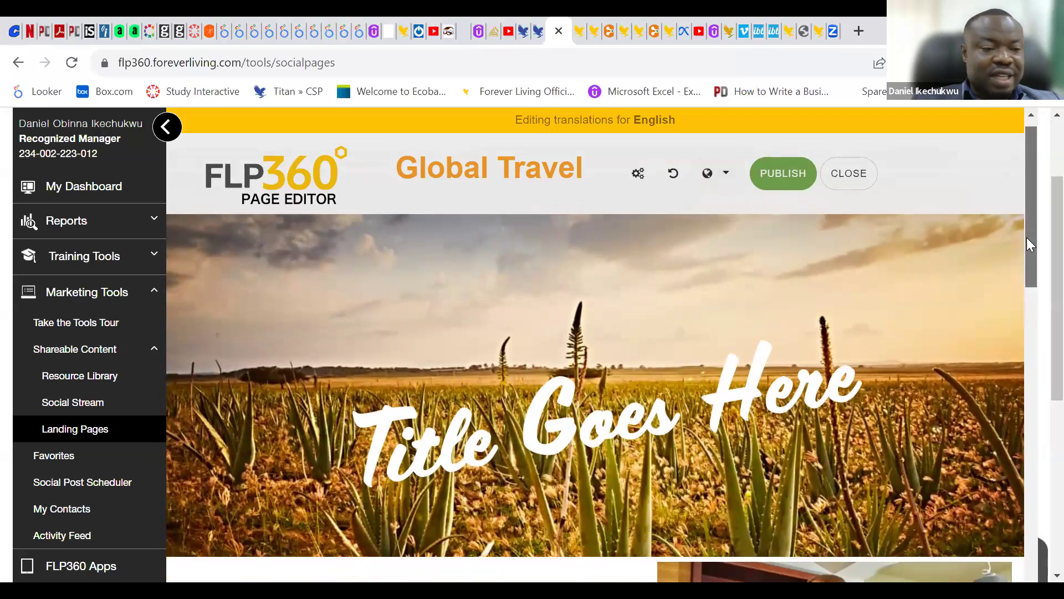
scroll(1028, 240, "down", 1)
scroll(1030, 225, "up", 1)
scroll(1029, 233, "down", 1)
scroll(1033, 250, "down", 2)
scroll(1009, 222, "up", 4)
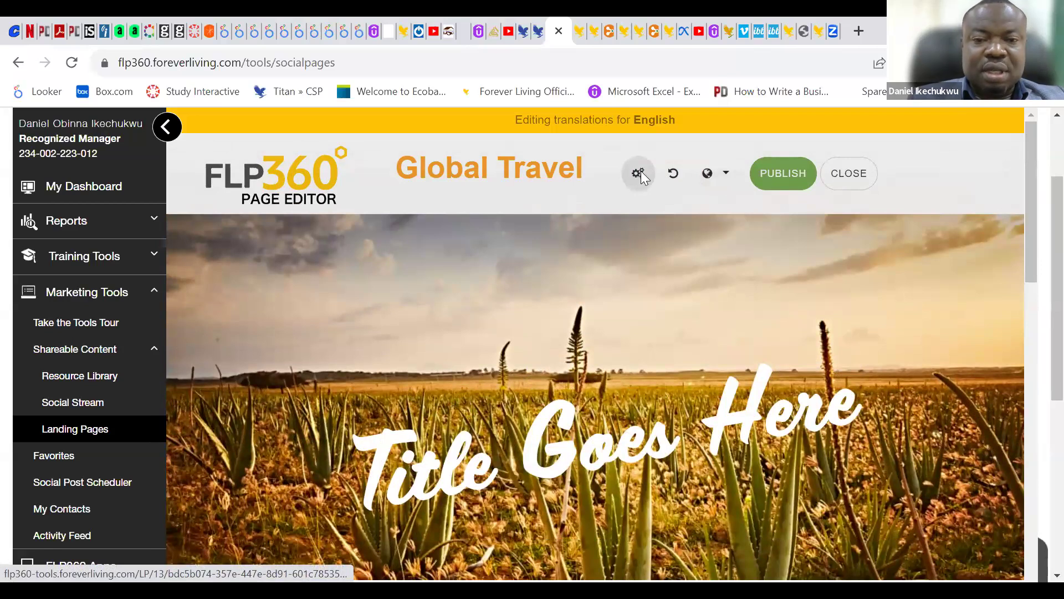
Set the page description in advanced settings to "Ours is a lifestyle! The Forever lifestyle involves you travelling the World and living life in your on terms!"
left_click(639, 173)
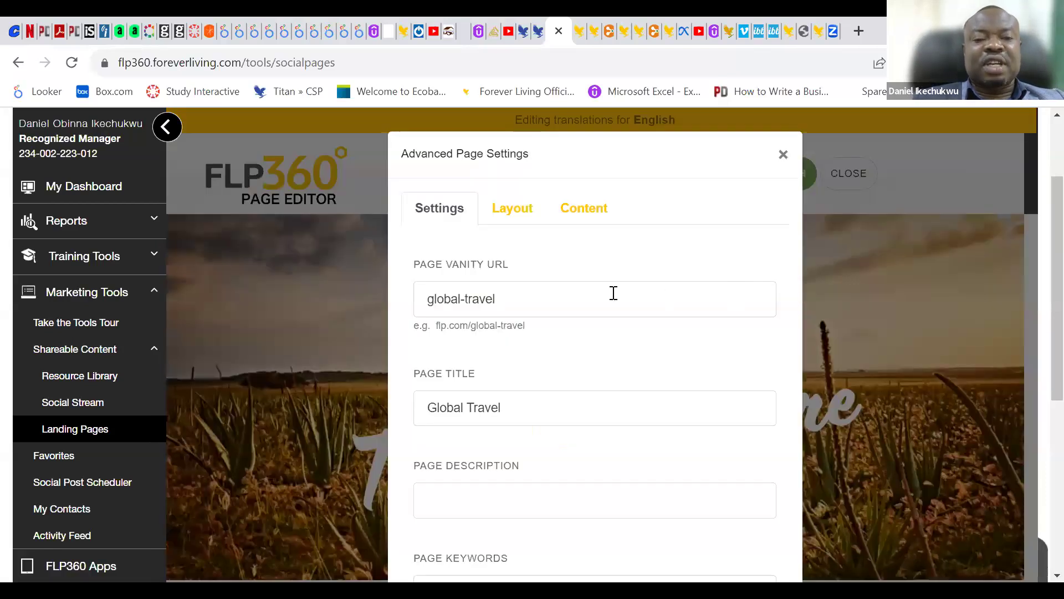
left_click_drag(1041, 215, 1038, 275)
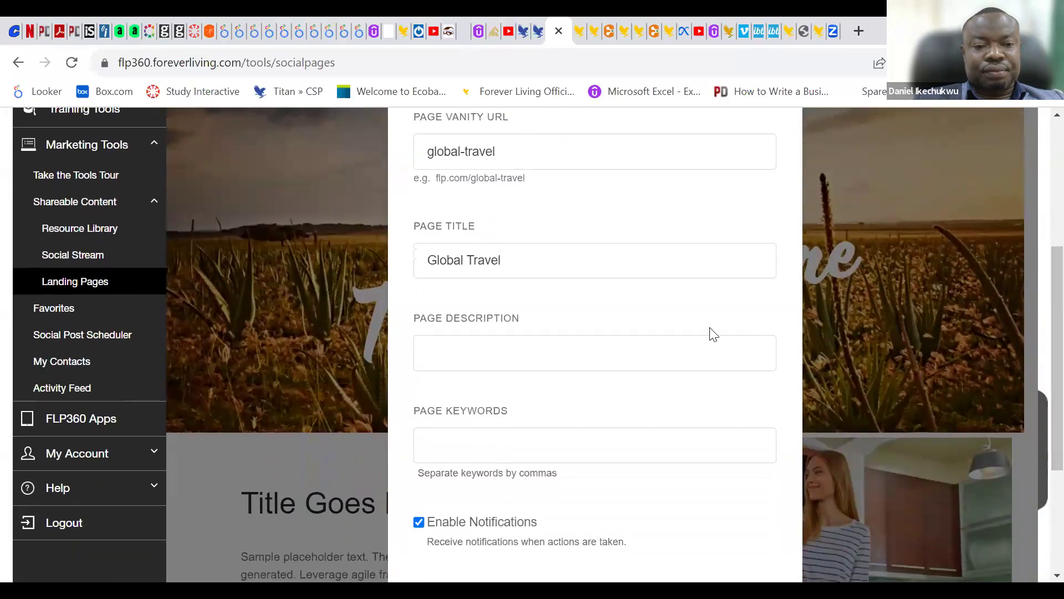
left_click(578, 352)
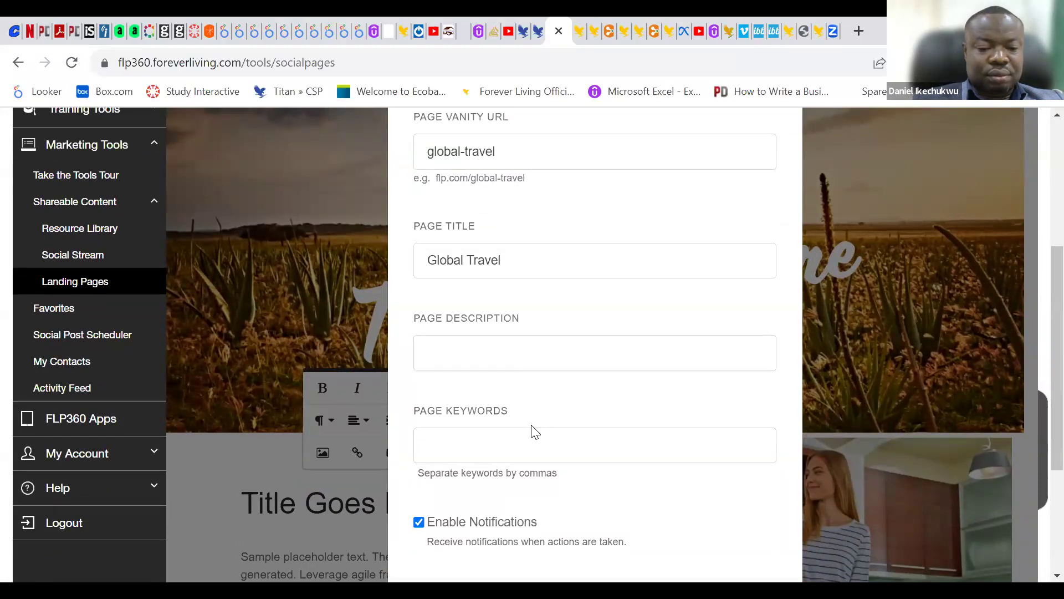
type("Our")
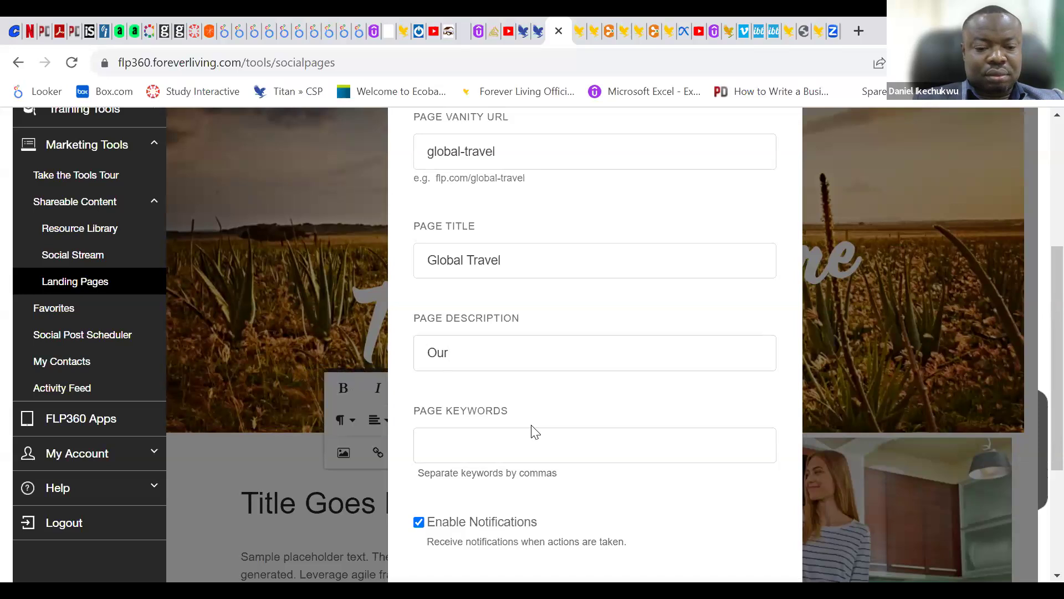
type("s is a lif")
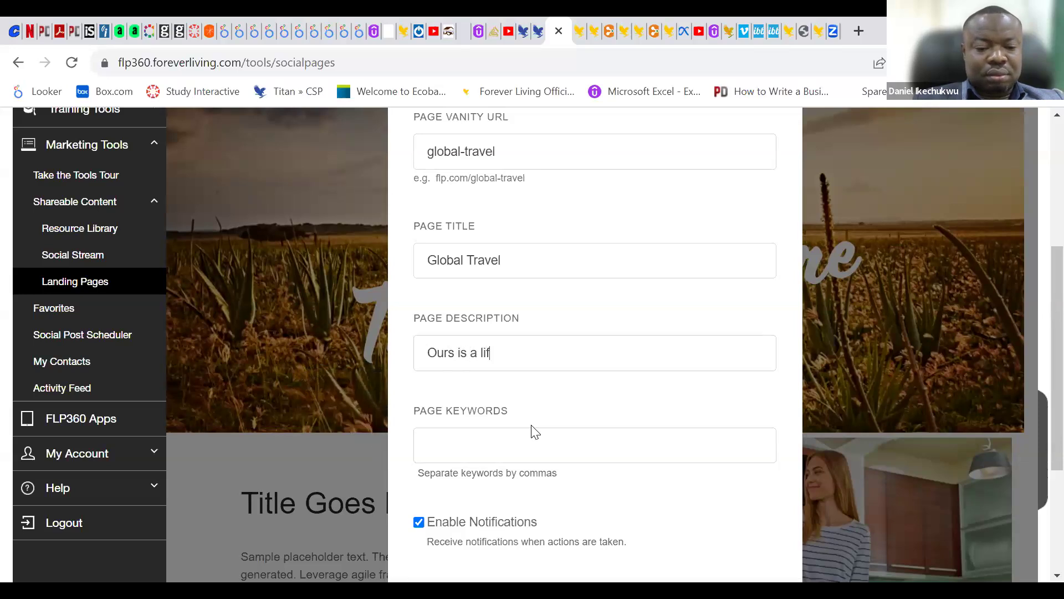
type("estyle")
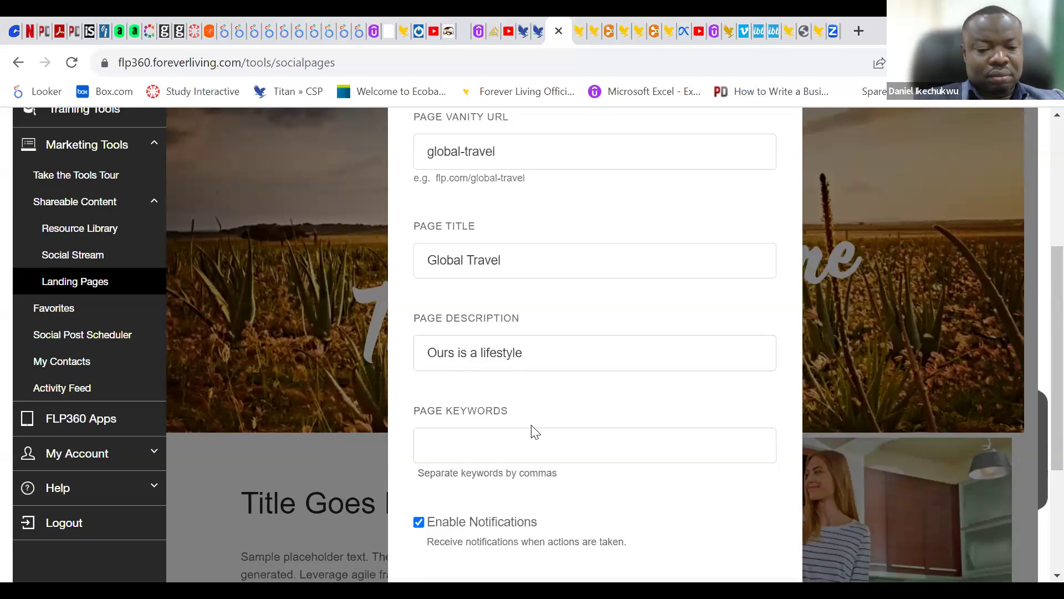
type("! The Forever")
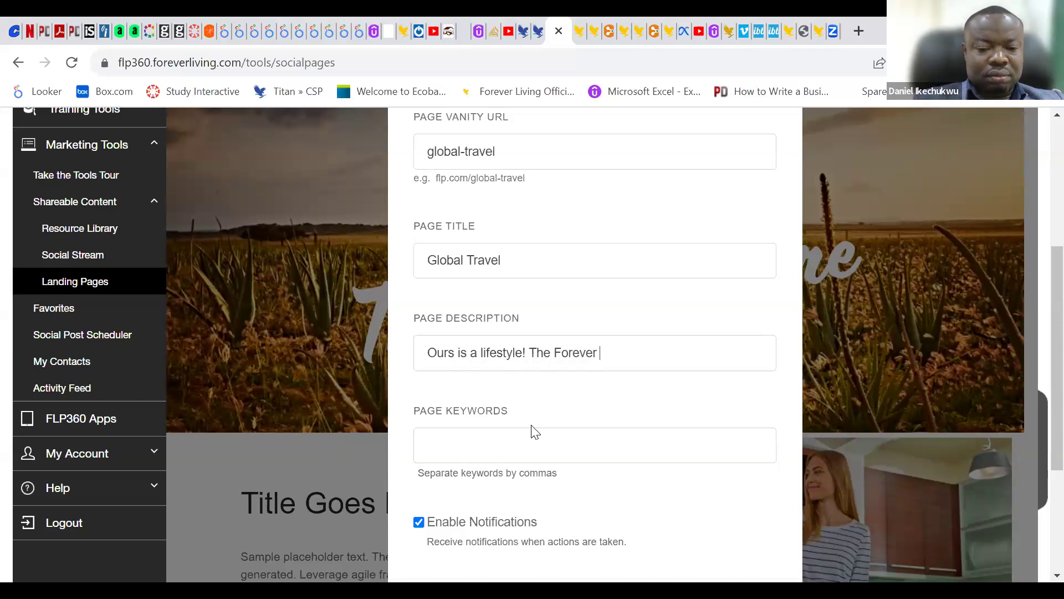
type(" li")
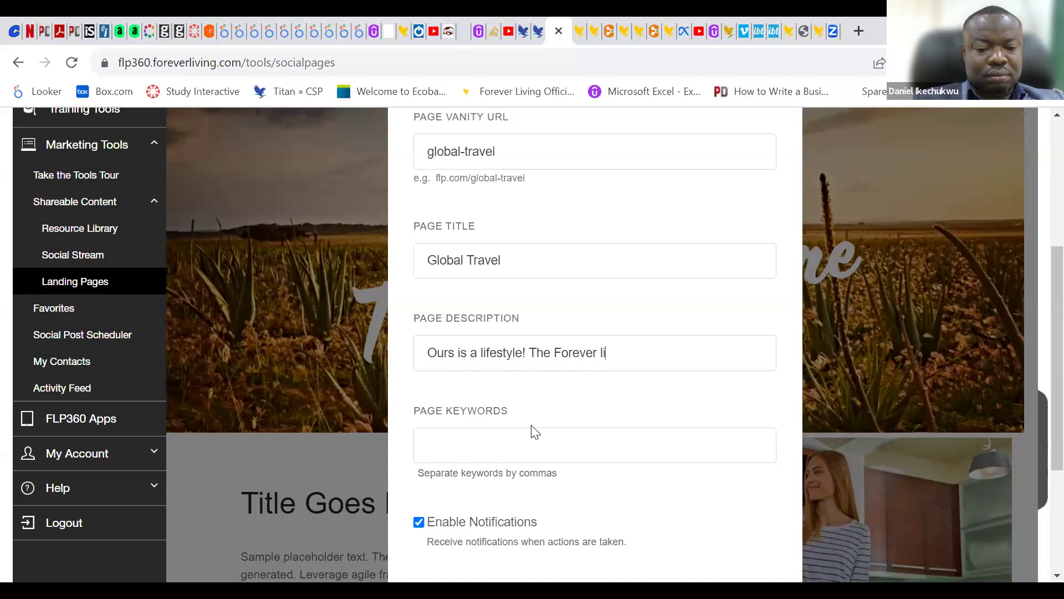
type("festyle")
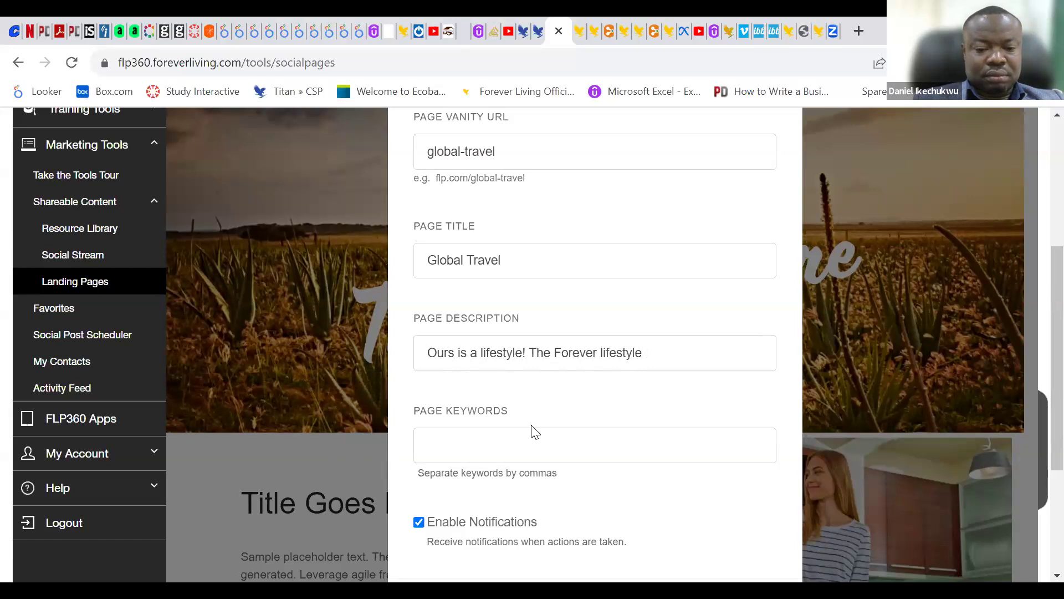
type("nvoles")
key("BackSpace")
key("BackSpace")
key("BackSpace")
type("ves you travelling the World")
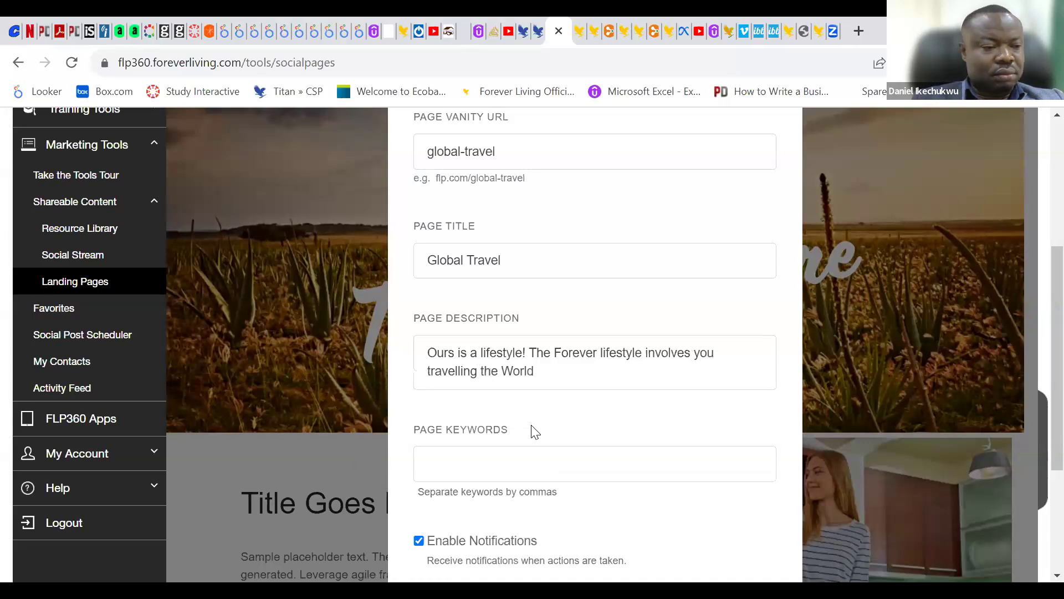
type(" and living ")
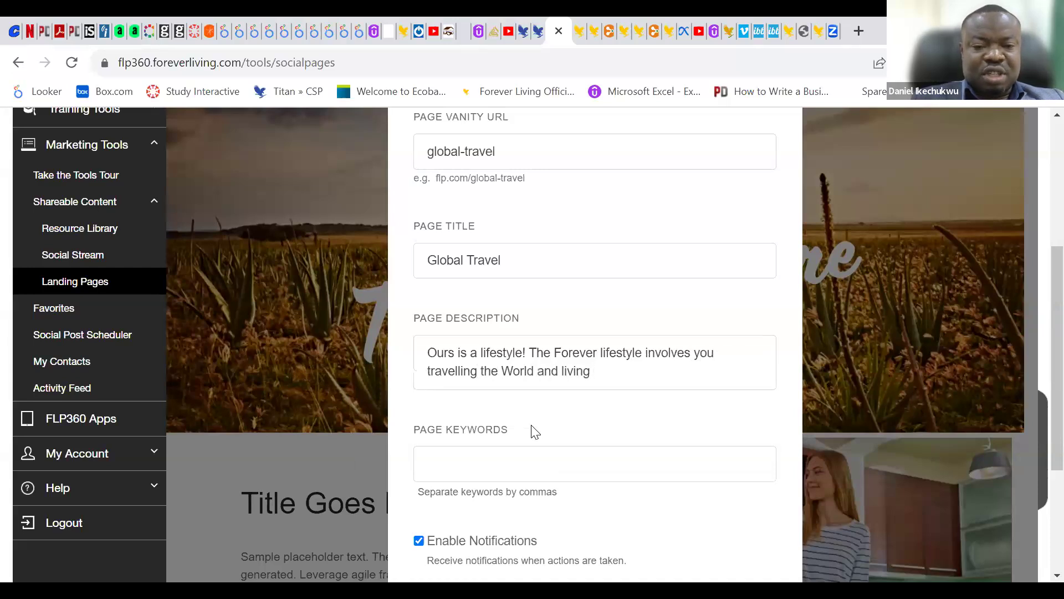
type("lif")
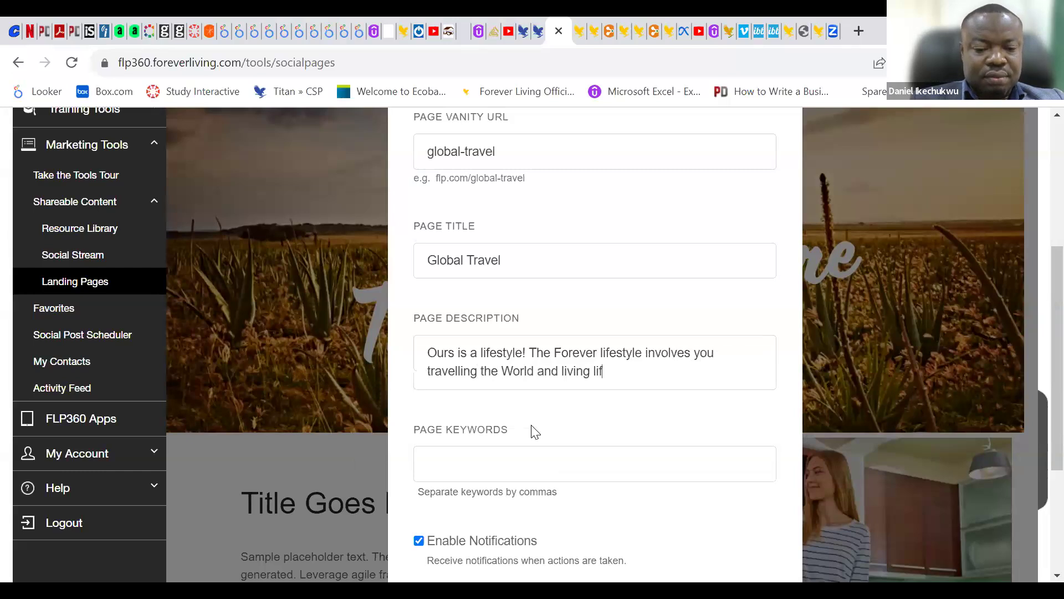
type("e in your on ter")
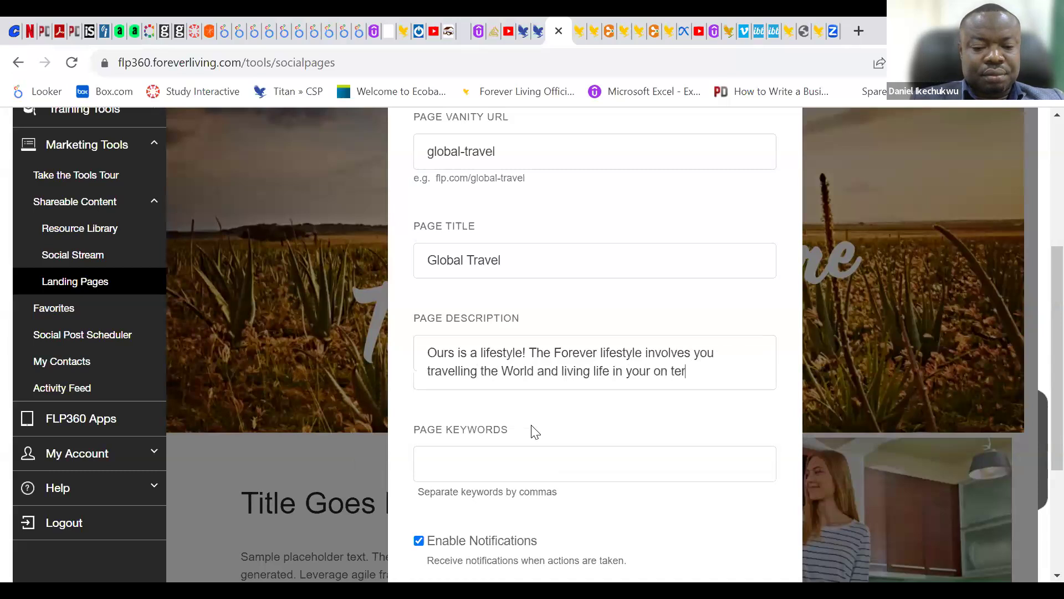
type("ms!")
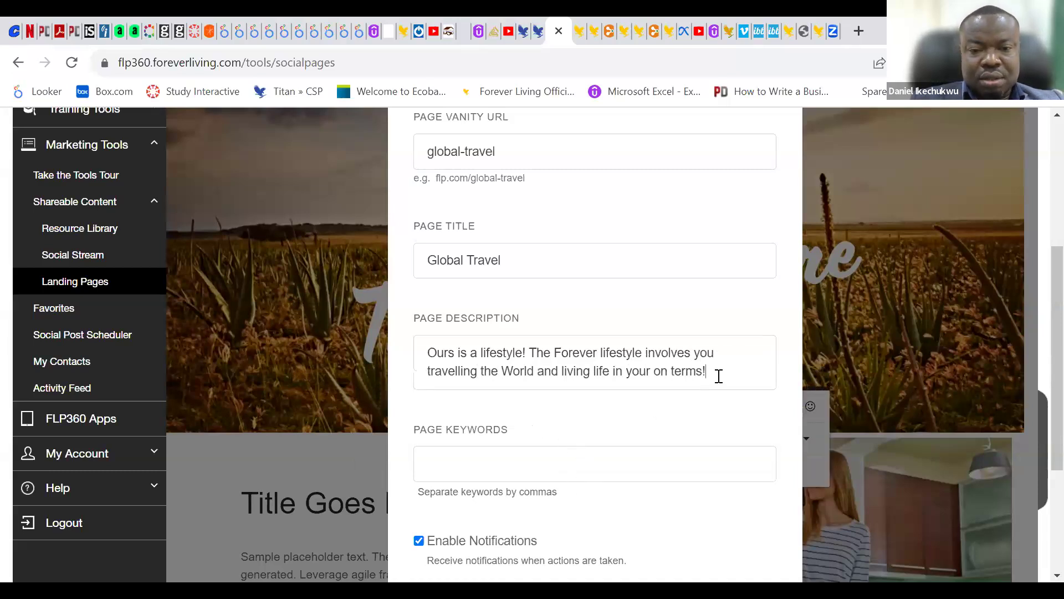
Enter the page keywords "Lifestyle, Travels, Forever Living, Eagle Manager, Aloe," in the advanced page settings
left_click(577, 461)
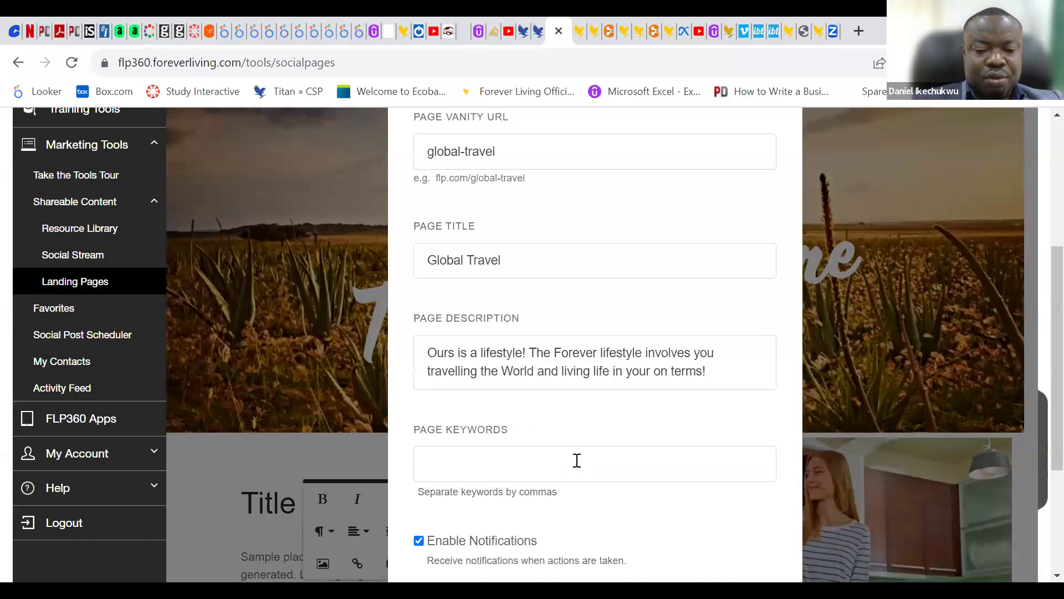
type("Lifest")
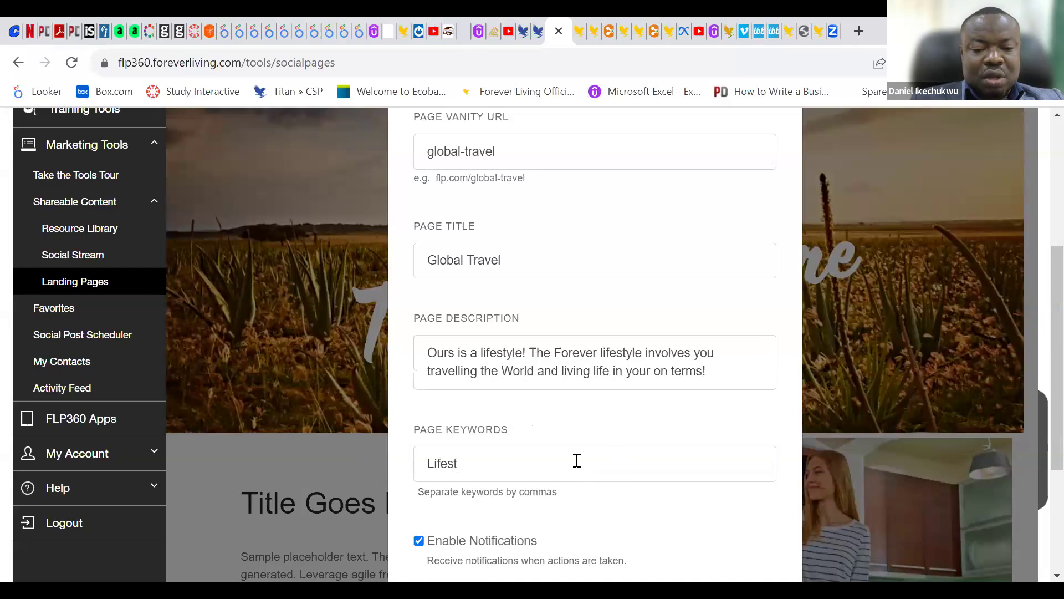
type("yle,")
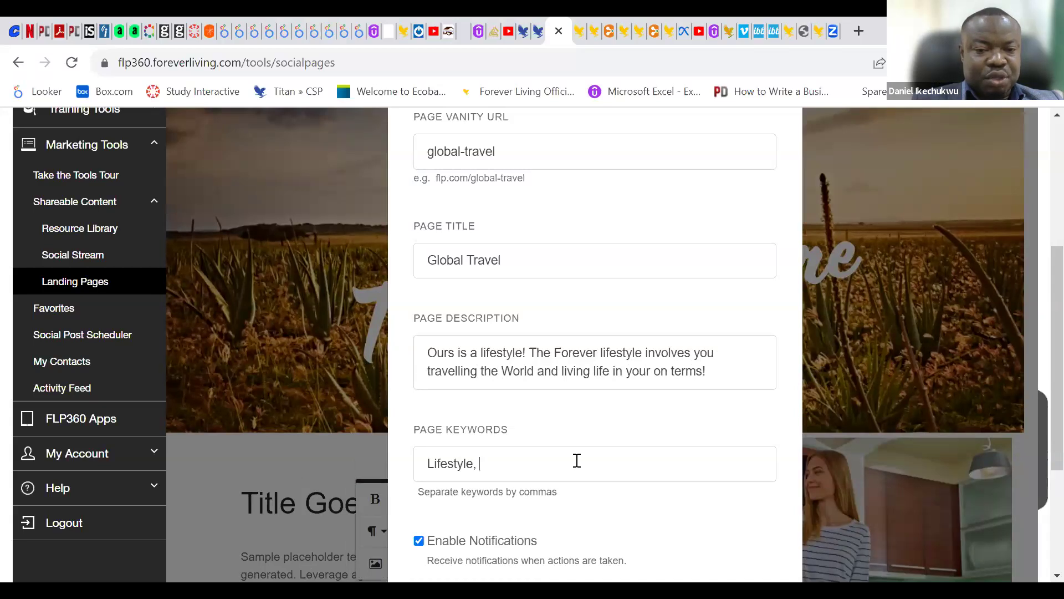
type(" Travel")
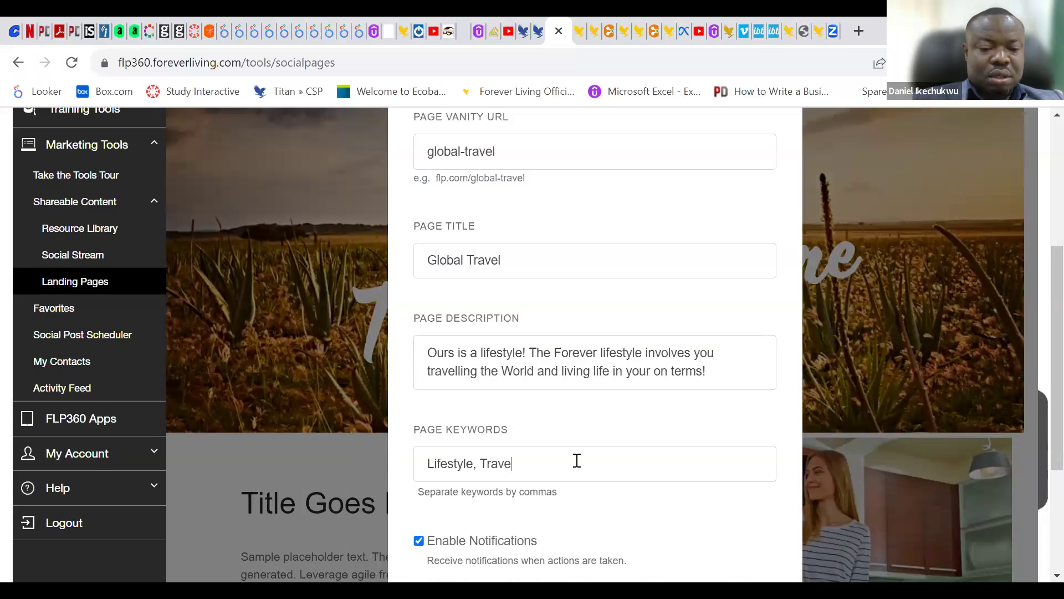
type("s,")
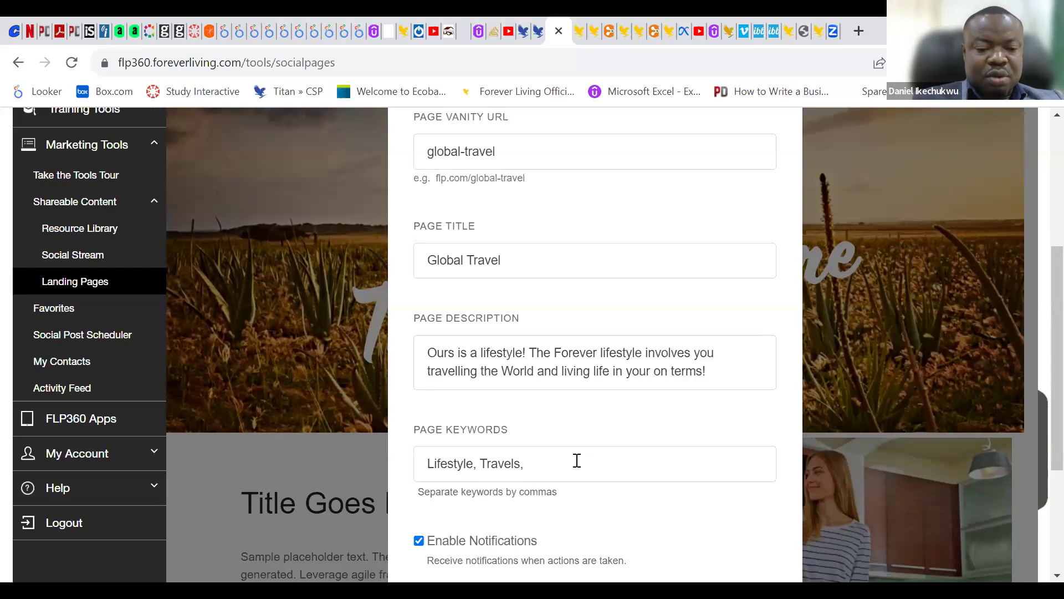
type("rever Living, Eagle Manger")
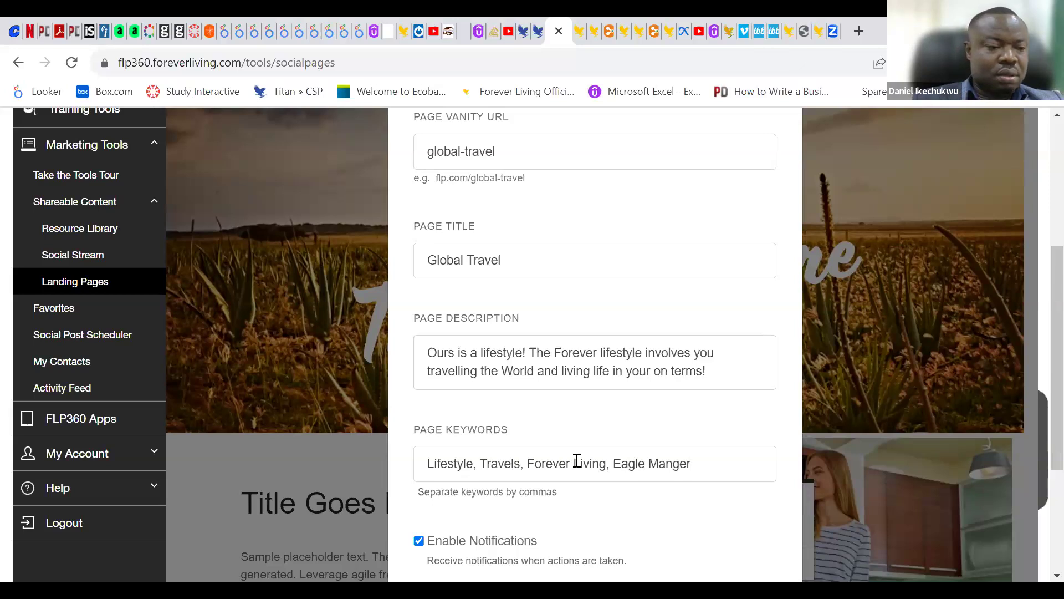
key("BackSpace")
key("BackSpace")
key("BackSpace")
type("ager, ")
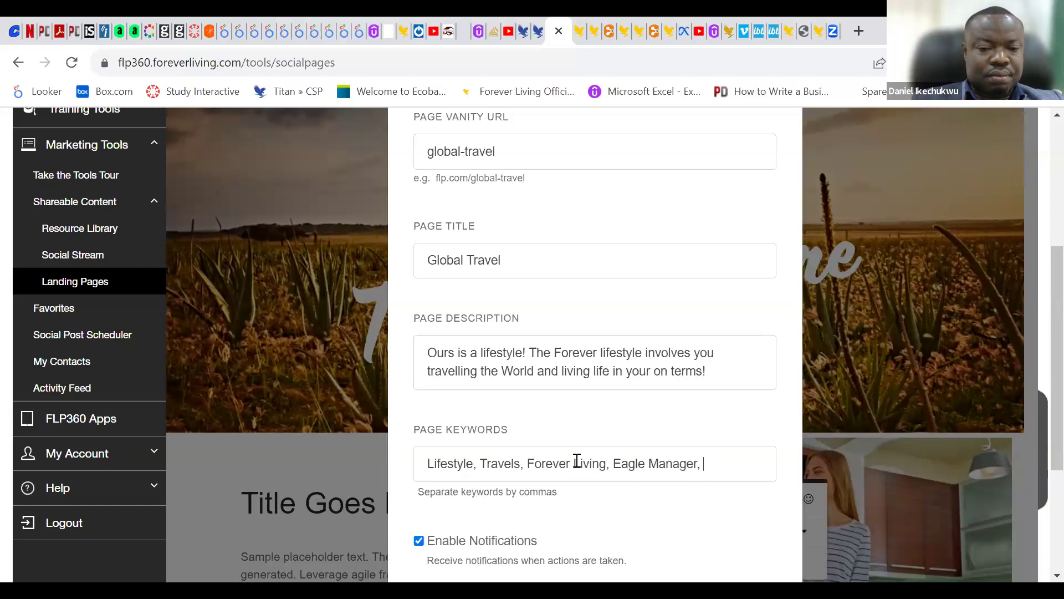
type("Aloe")
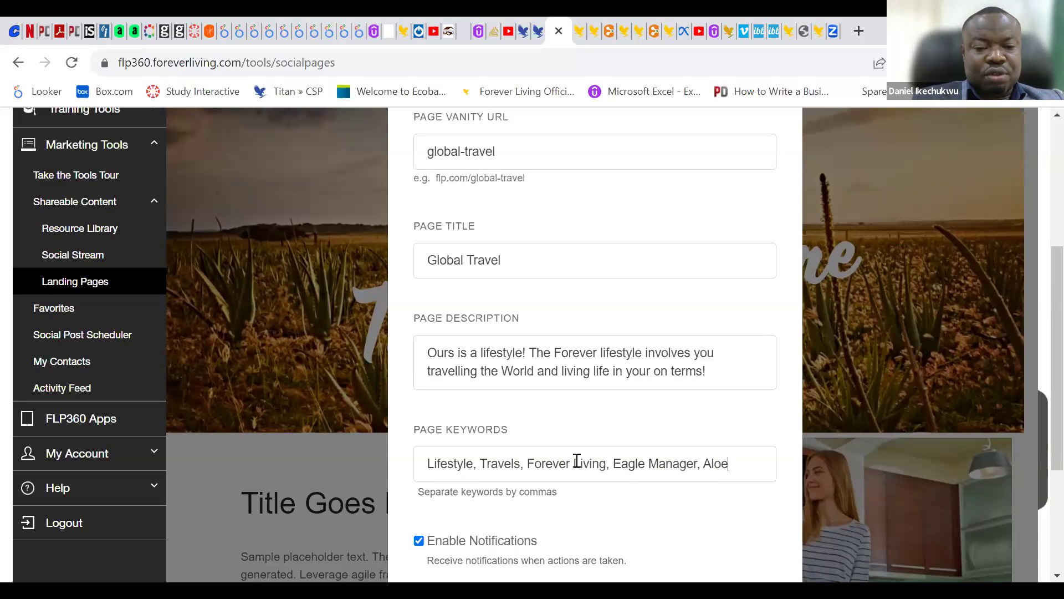
type(",")
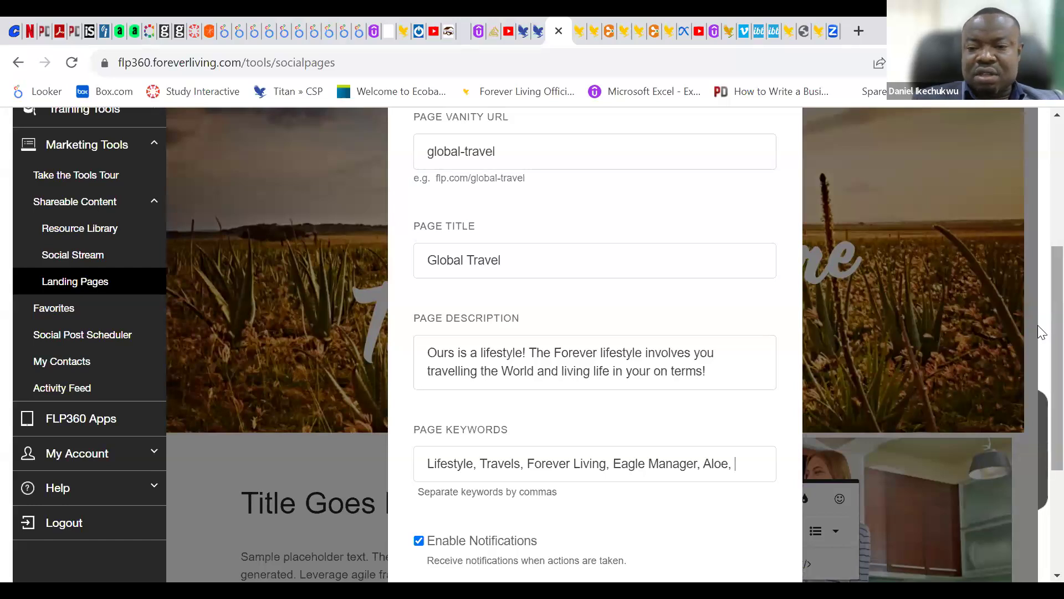
Remove the Shop Now section from the layout's page sections and close the advanced page settings
scroll(1039, 400, "down", 3)
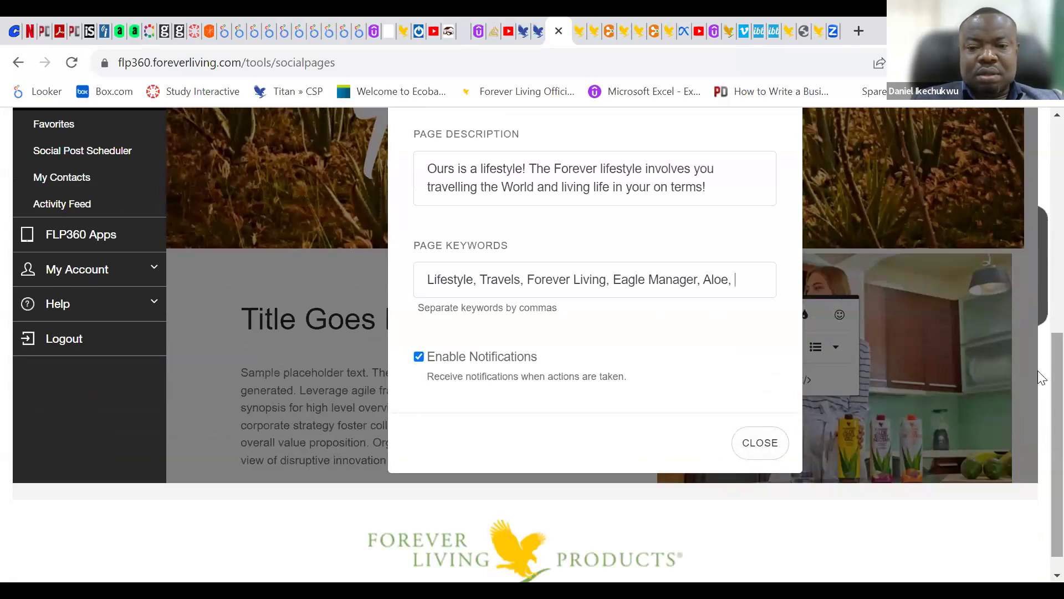
scroll(1038, 269, "up", 5)
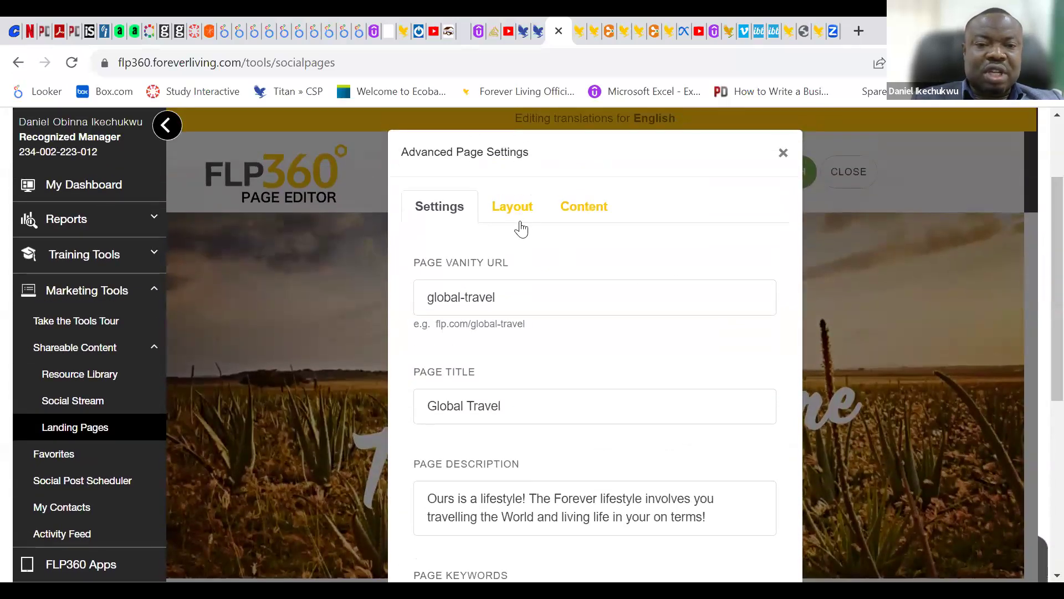
left_click(517, 212)
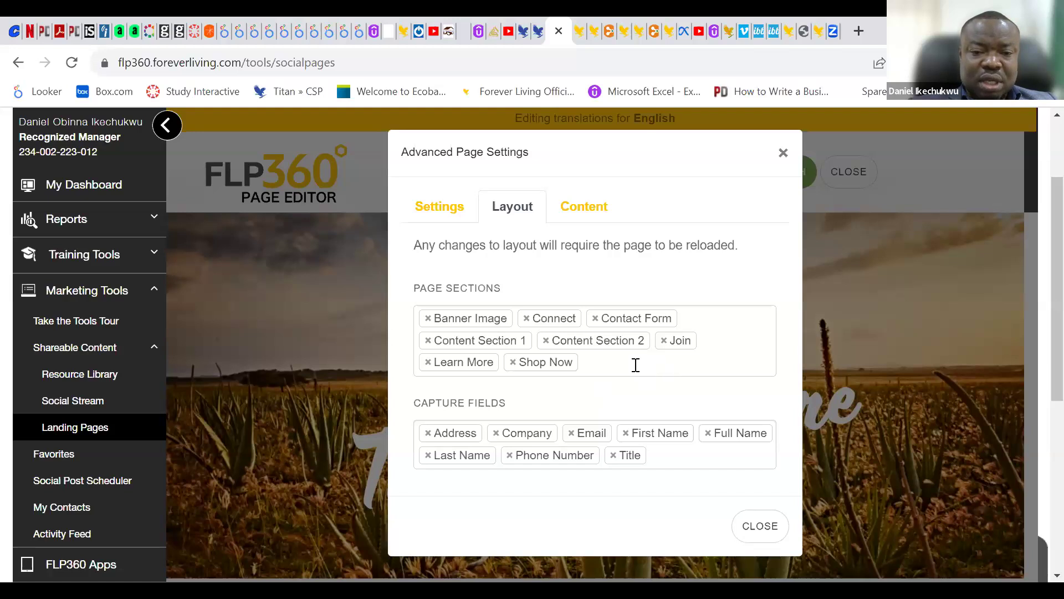
left_click(513, 362)
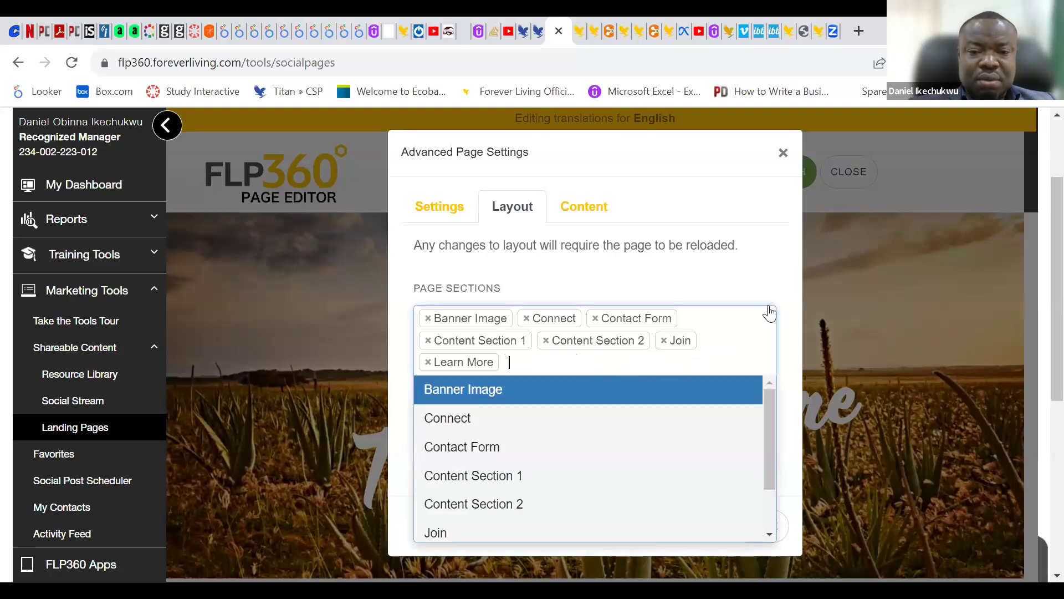
left_click(791, 270)
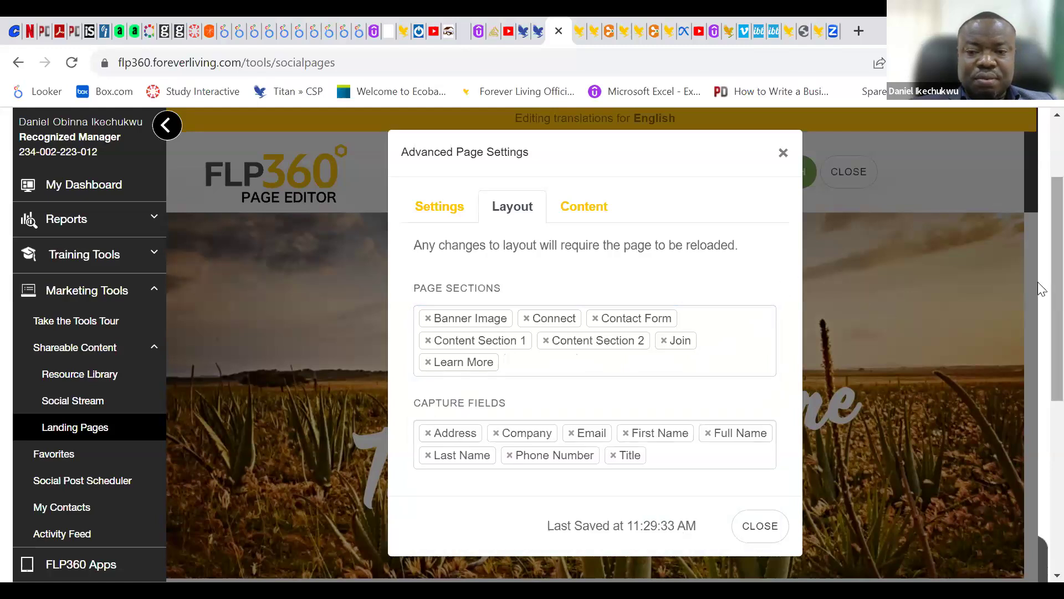
scroll(1037, 282, "down", 1)
scroll(1038, 352, "down", 3)
left_click(756, 337)
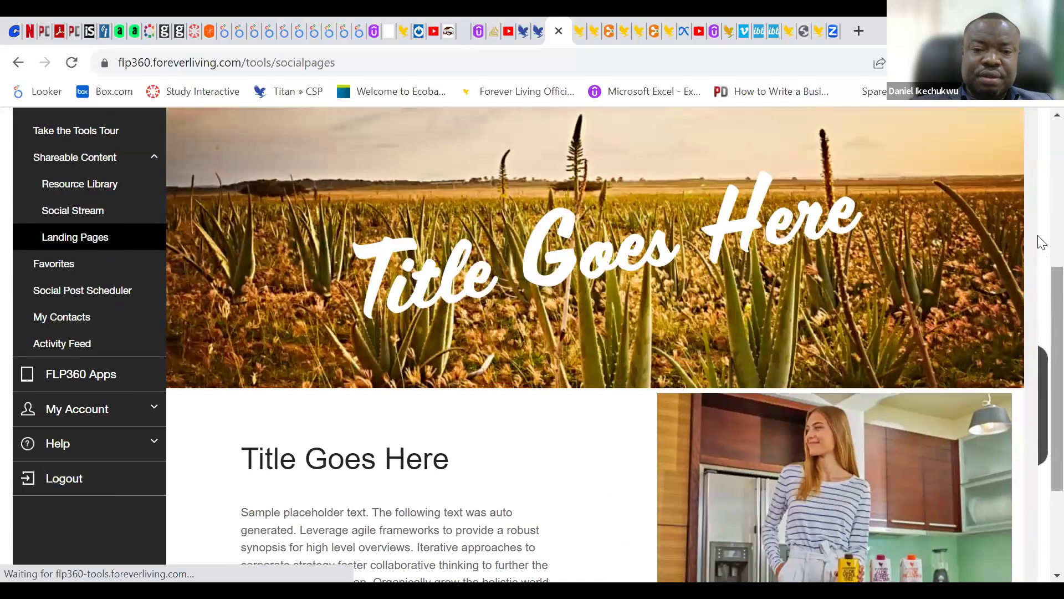
Look through the reloaded landing page from the banner and content section down to the contact form and video, and return to its header
scroll(1041, 332, "up", 4)
scroll(1037, 388, "down", 7)
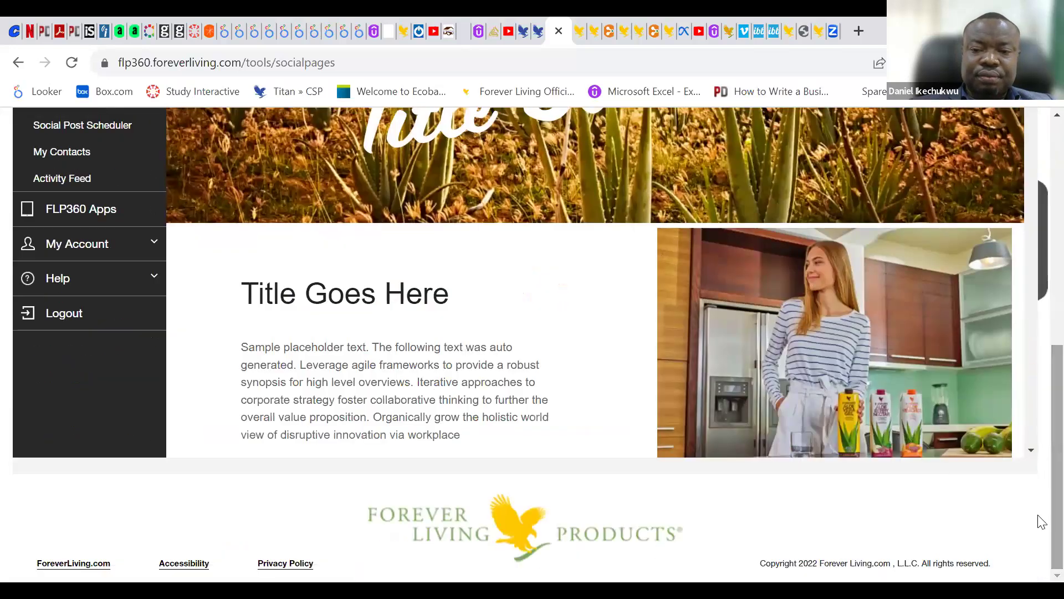
left_click(1030, 452)
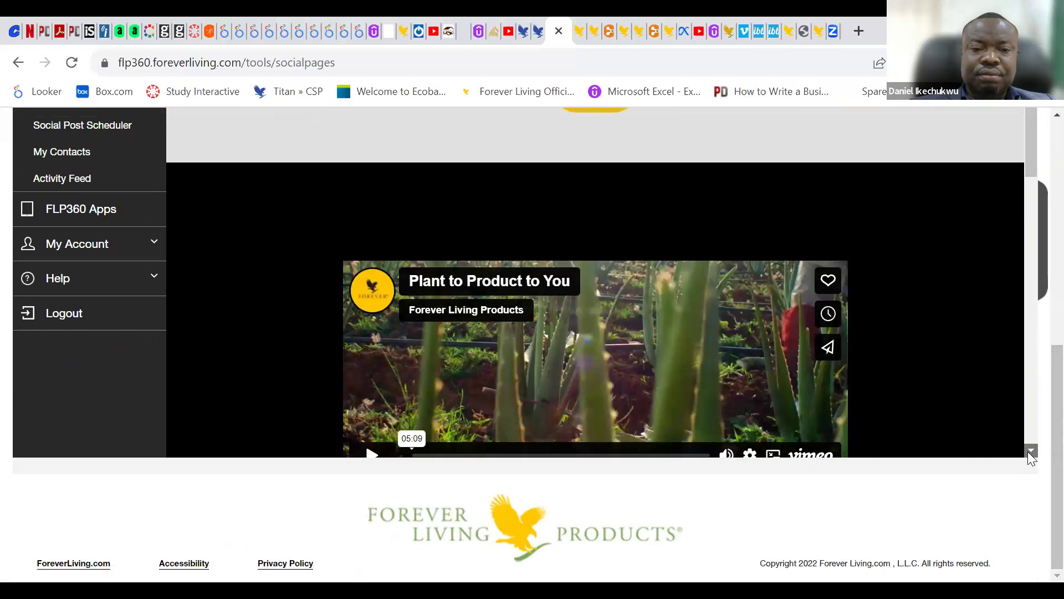
left_click_drag(1030, 451, 990, 121)
scroll(1023, 138, "down", 1)
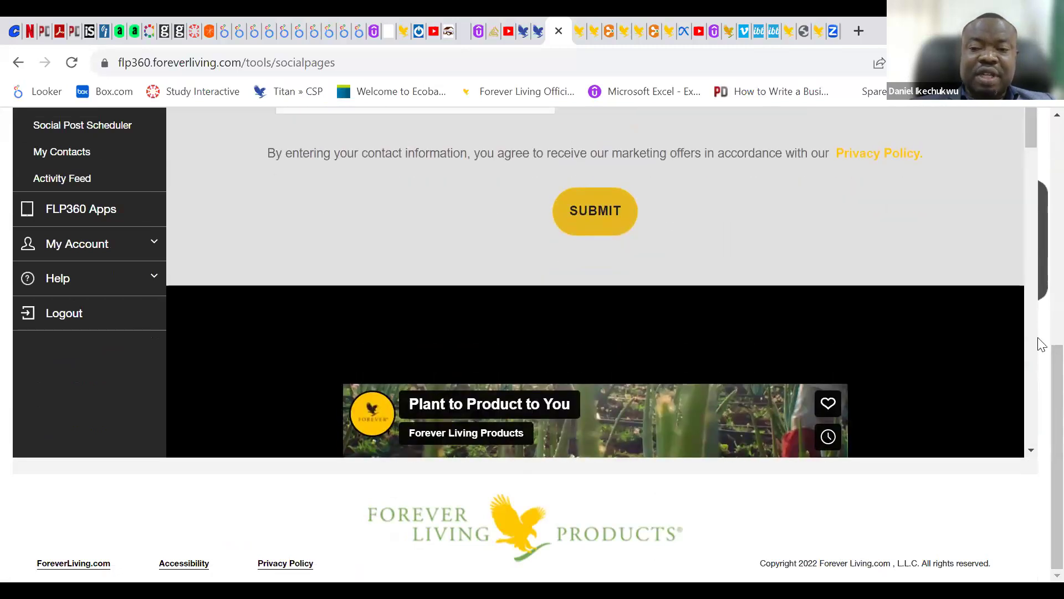
scroll(1039, 311, "up", 3)
scroll(1040, 255, "up", 2)
left_click_drag(1029, 286, 1008, 143)
scroll(1005, 138, "up", 4)
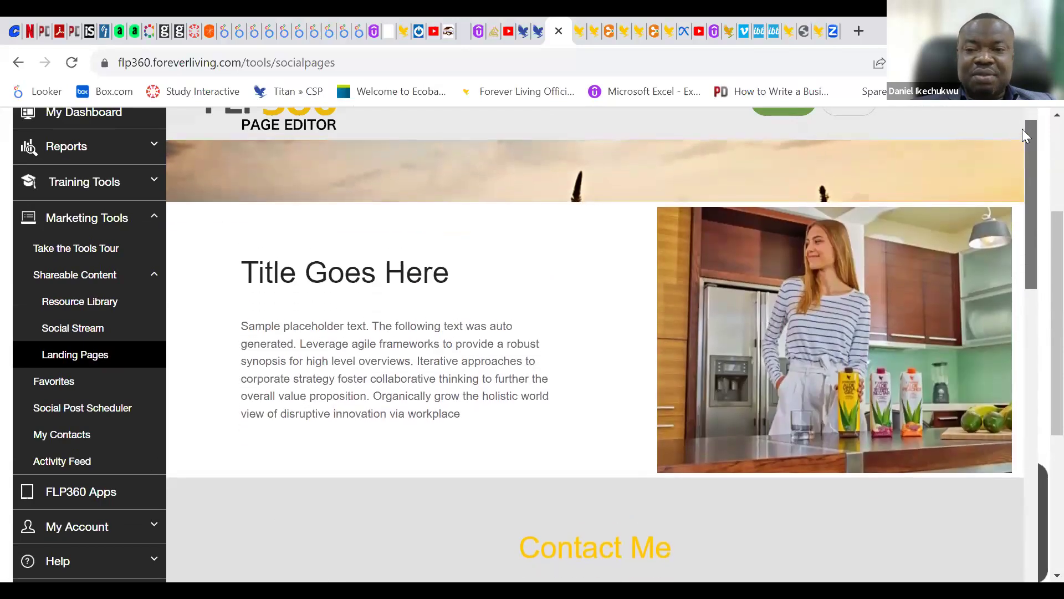
scroll(1038, 230, "up", 3)
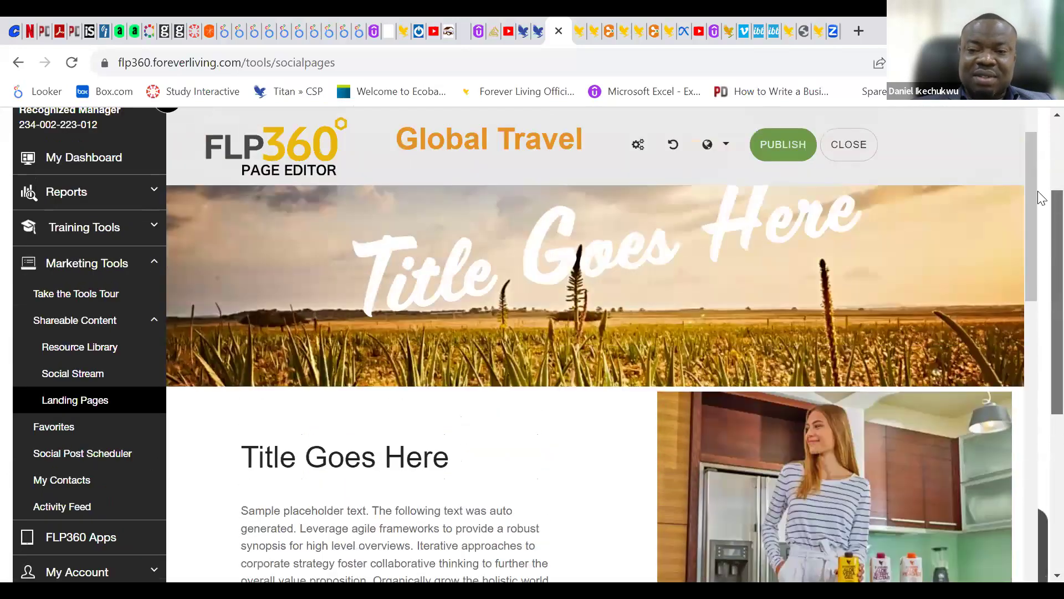
scroll(1028, 183, "up", 3)
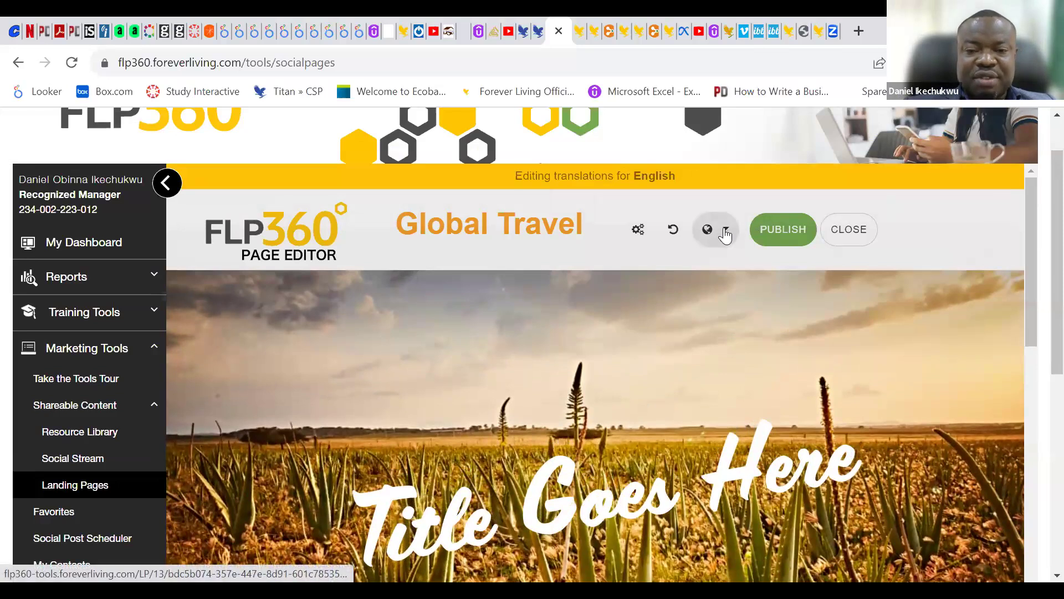
Remove the Company, First Name, Last Name and Address capture fields from the page layout and close the advanced page settings
left_click(638, 229)
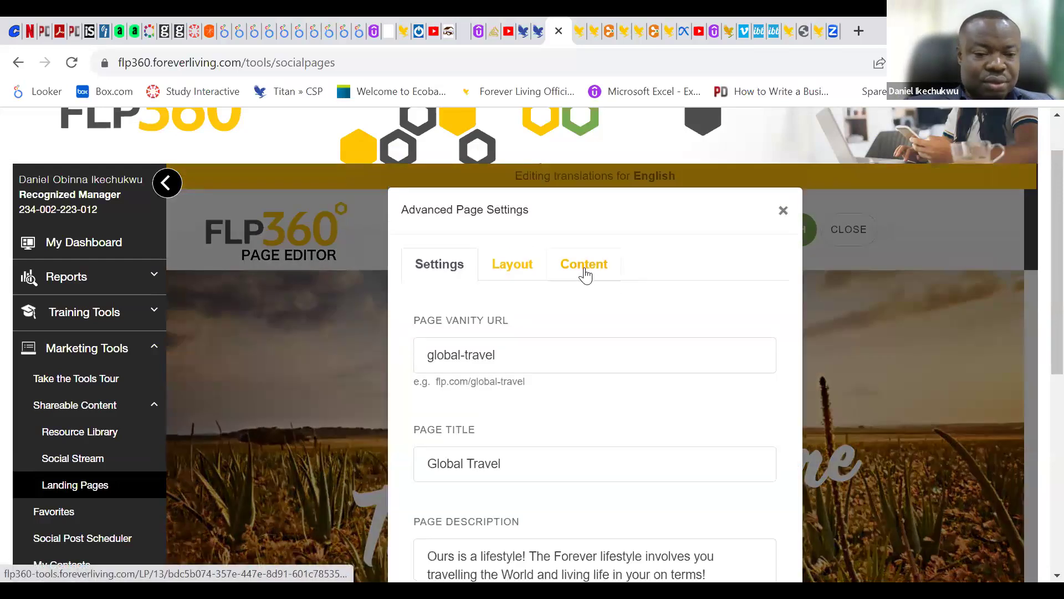
left_click(585, 275)
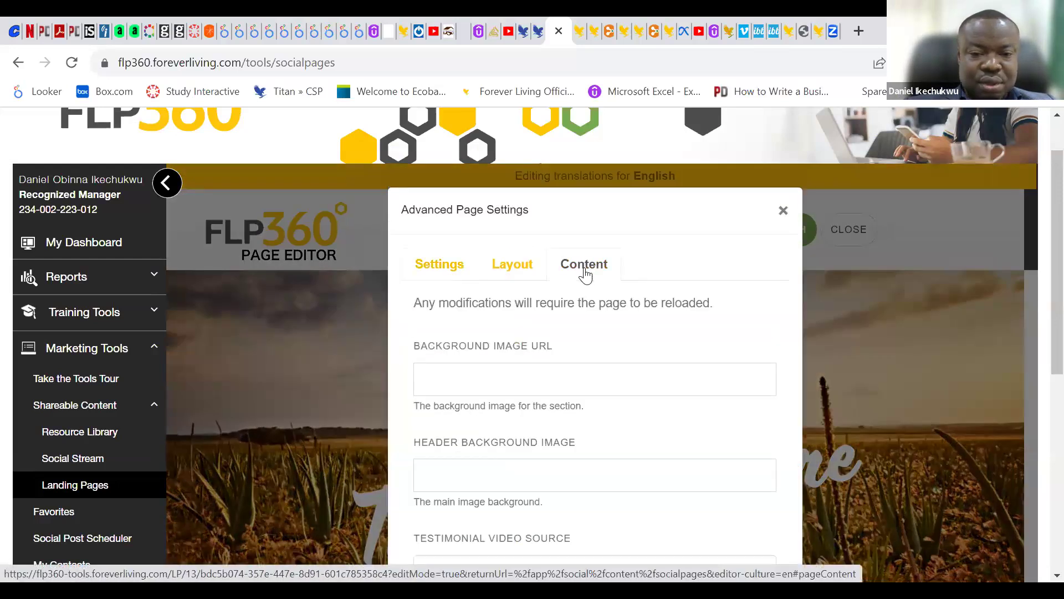
left_click(535, 280)
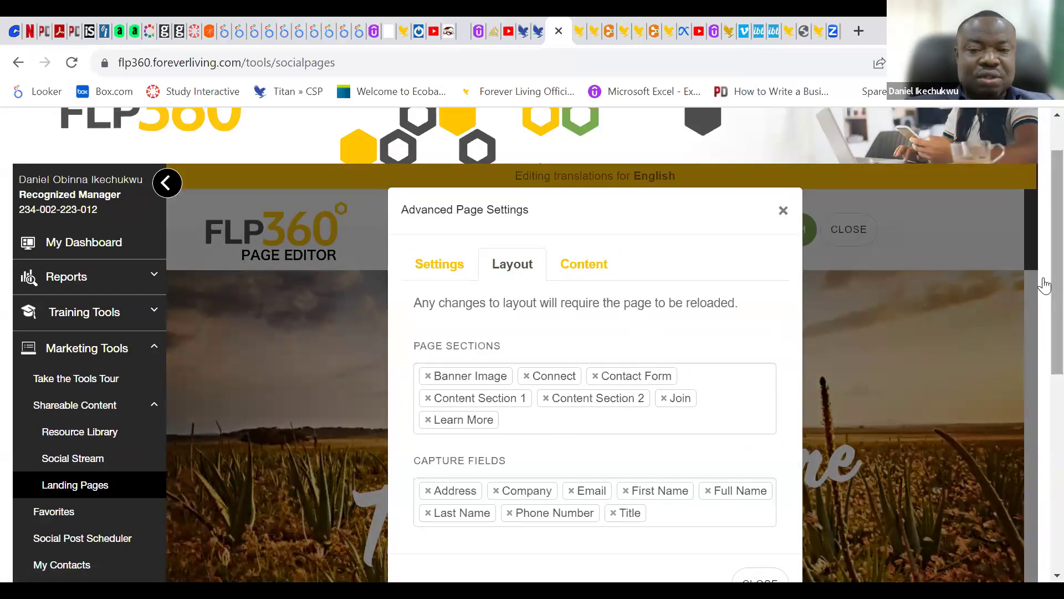
left_click_drag(1045, 284, 1047, 483)
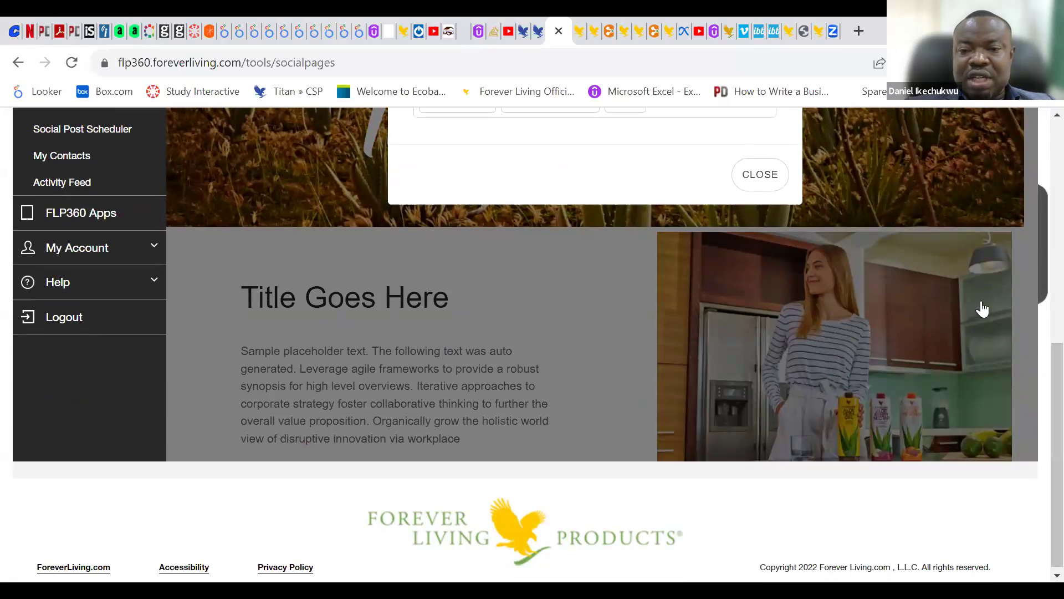
scroll(1040, 288, "up", 6)
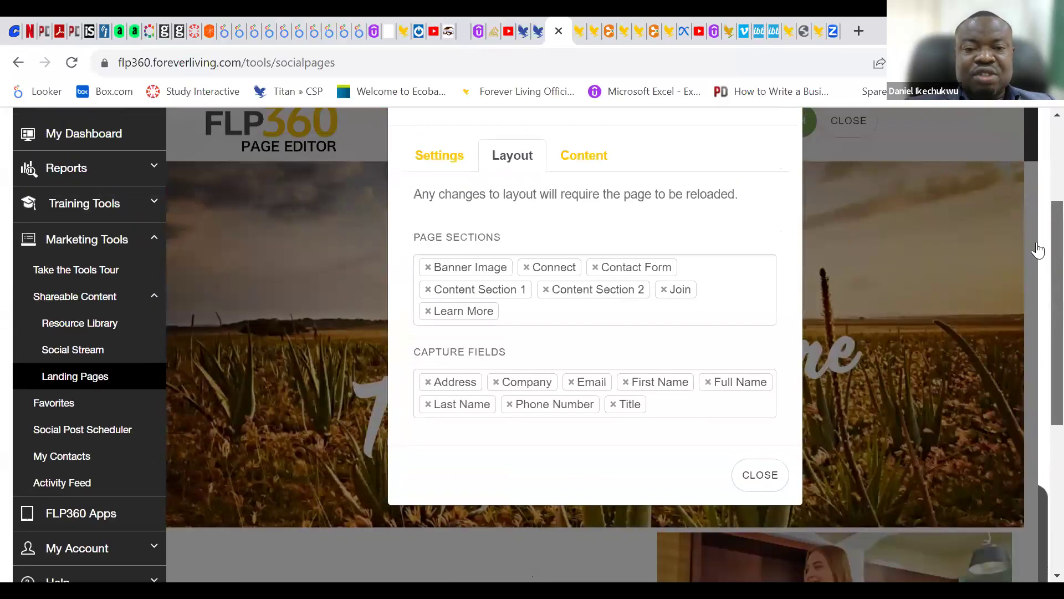
scroll(1035, 244, "down", 1)
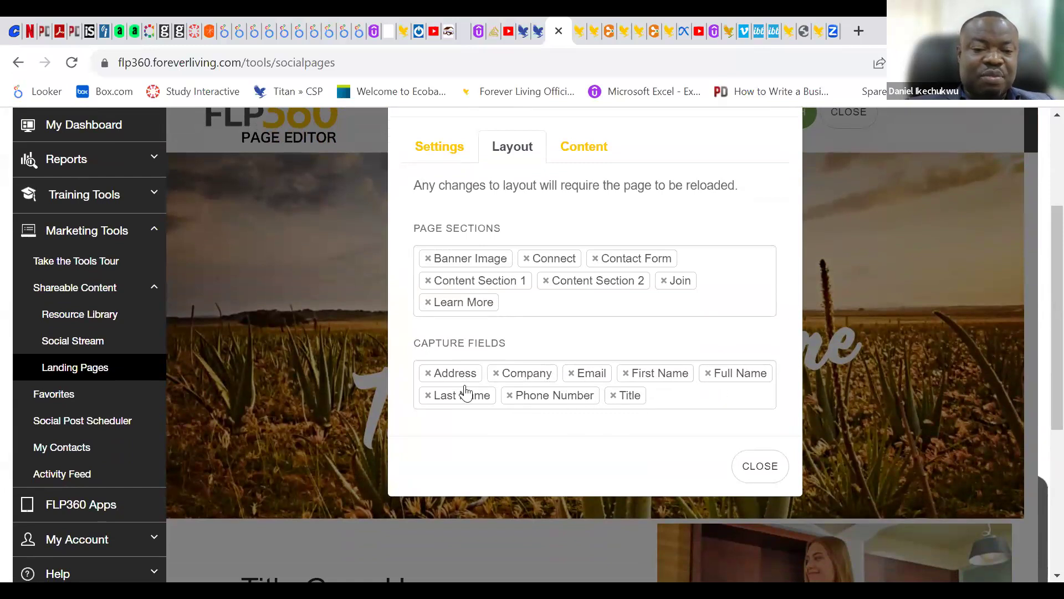
left_click(496, 374)
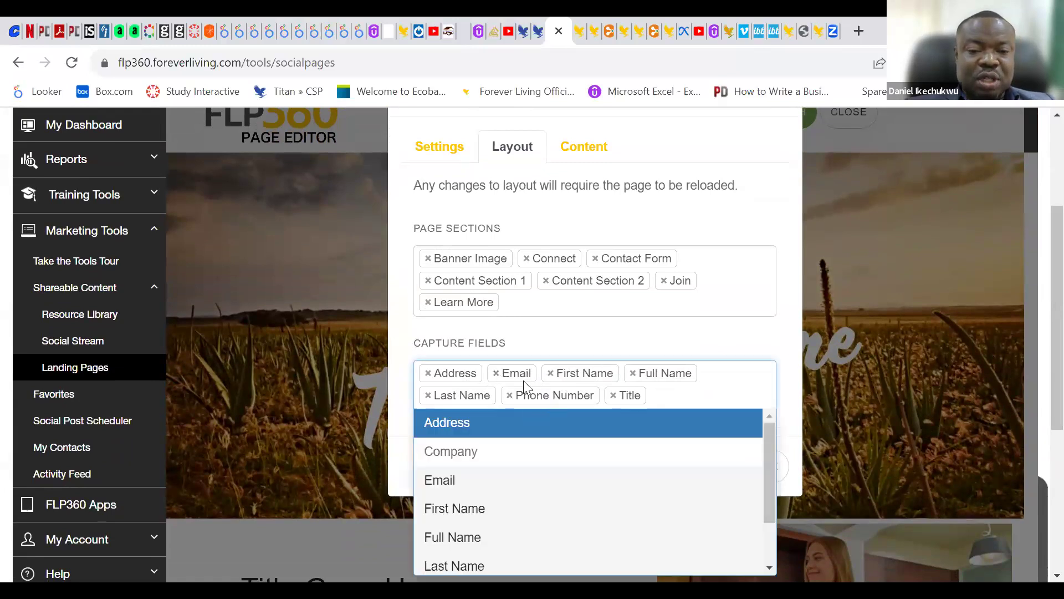
left_click(551, 373)
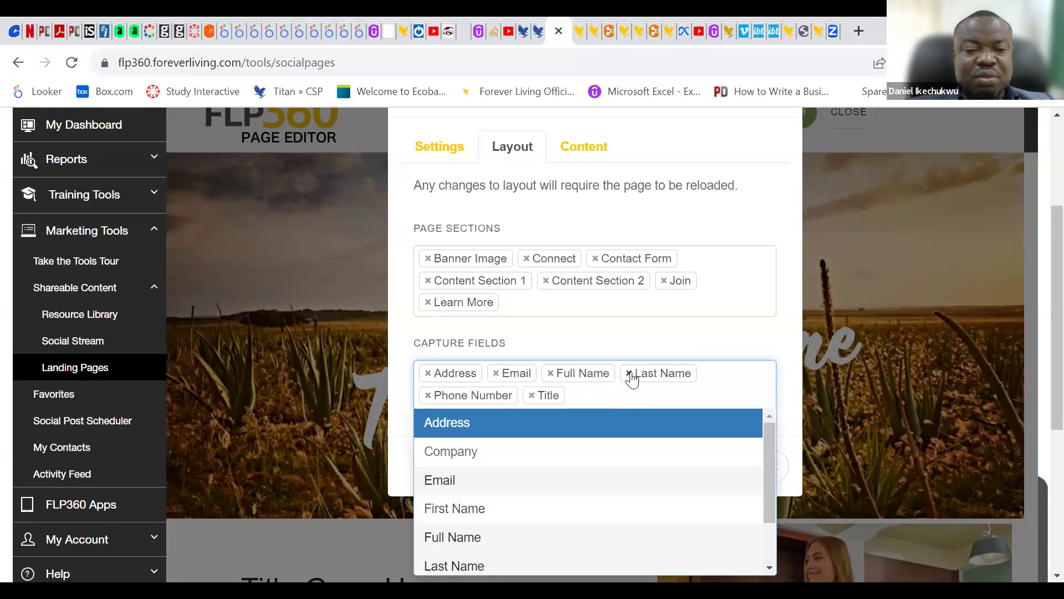
left_click(630, 374)
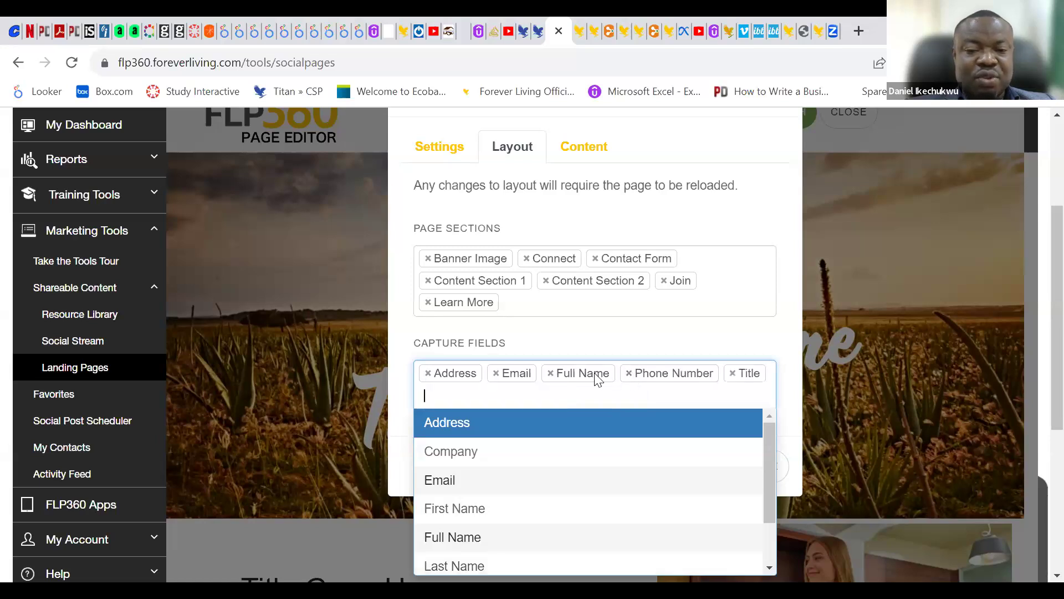
left_click(428, 373)
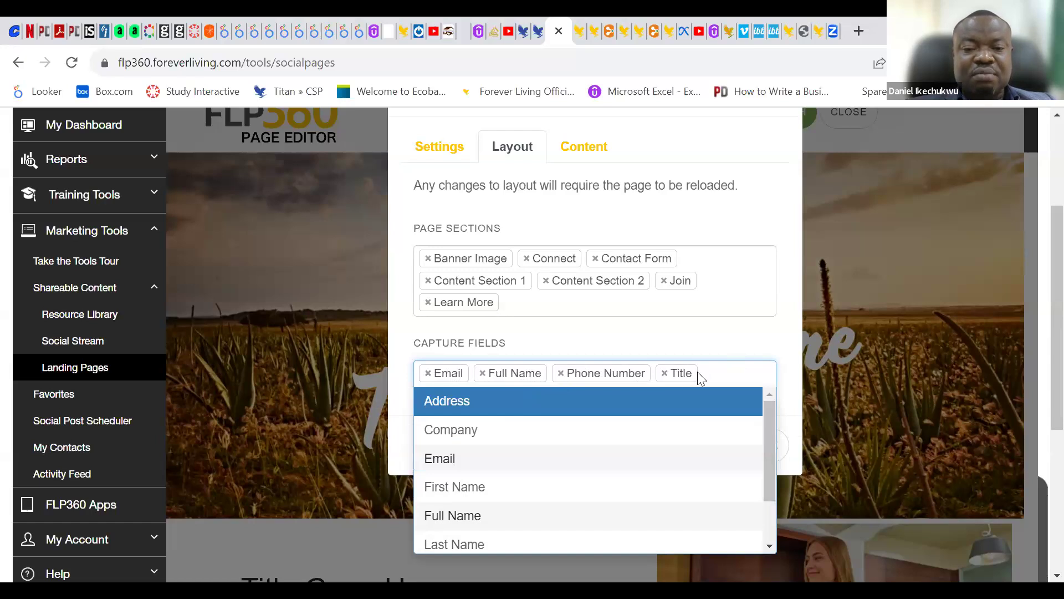
left_click(794, 346)
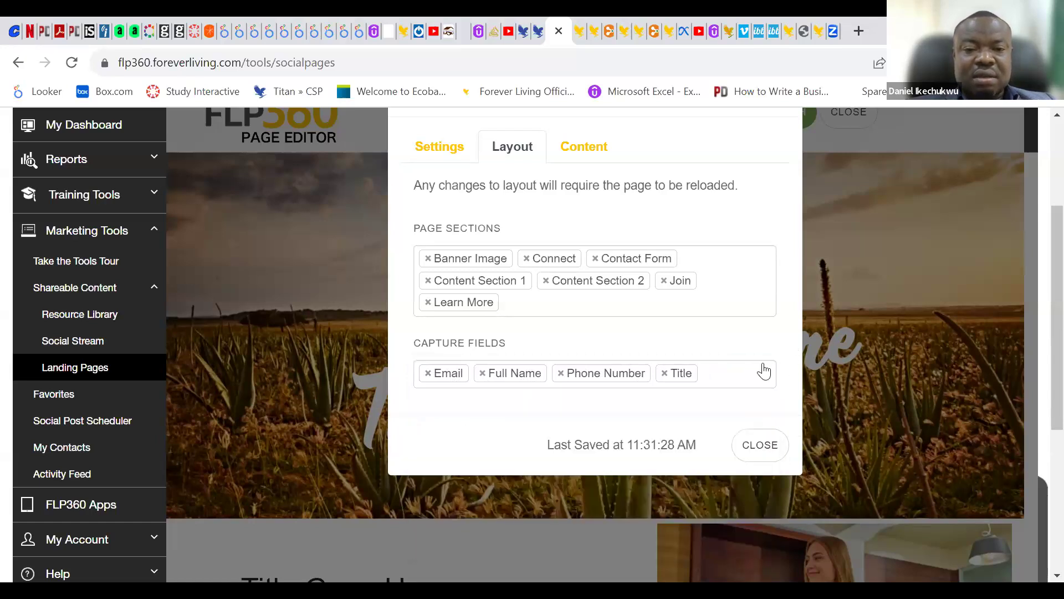
left_click(757, 446)
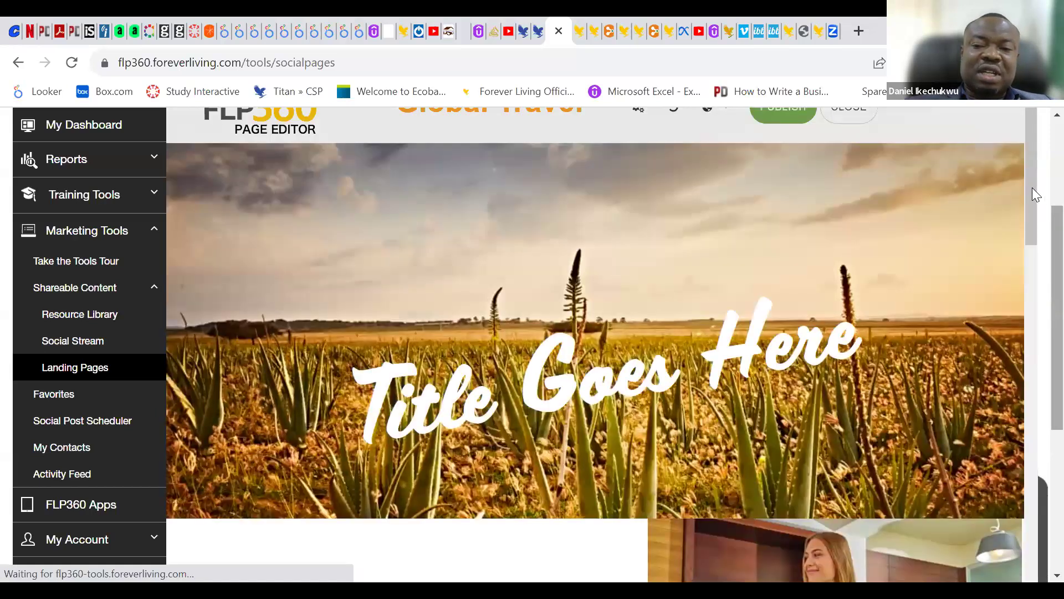
Review the background image, header background and testimonial video options in the advanced content settings, and close the settings
left_click_drag(1032, 188, 1031, 150)
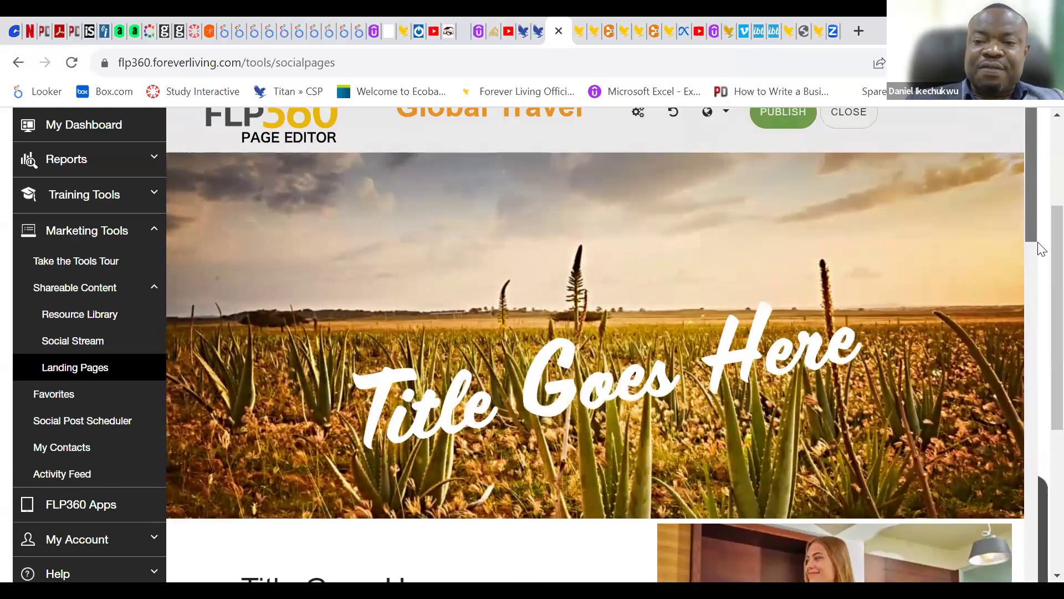
scroll(1040, 211, "up", 3)
scroll(1041, 249, "down", 3)
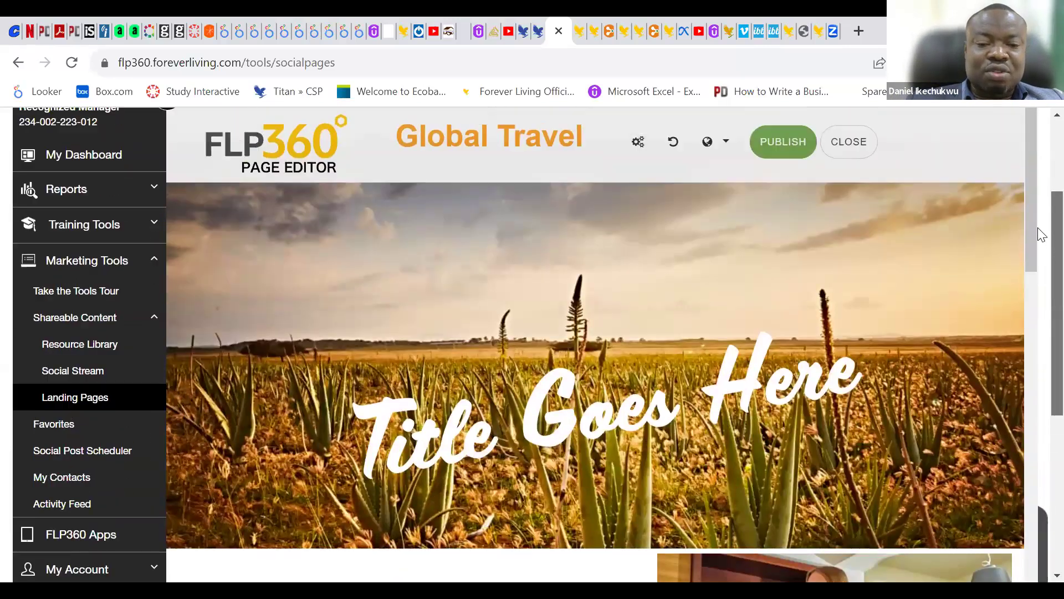
scroll(1041, 239, "up", 1)
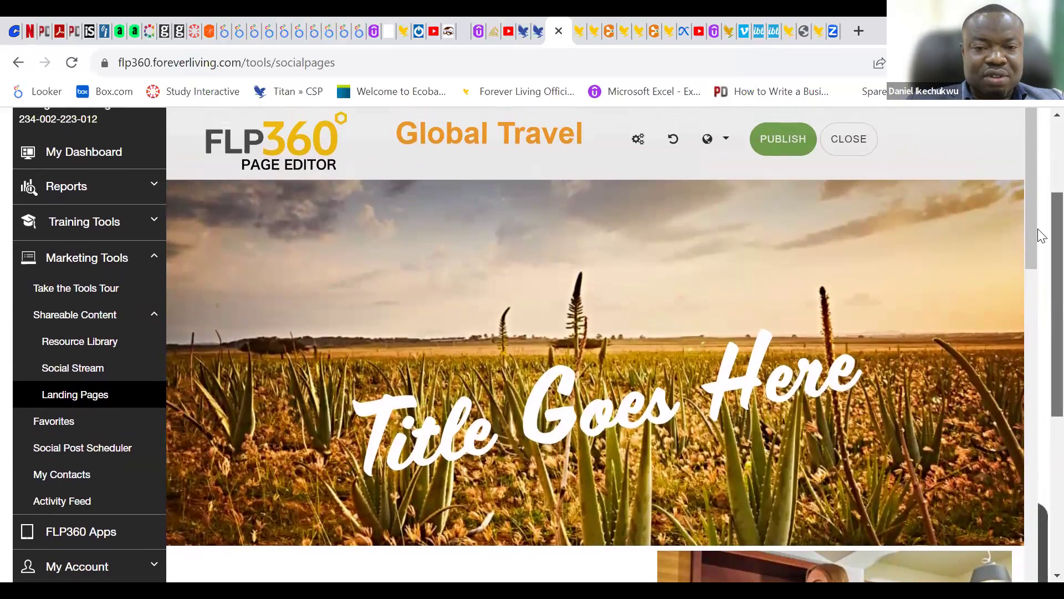
left_click(641, 141)
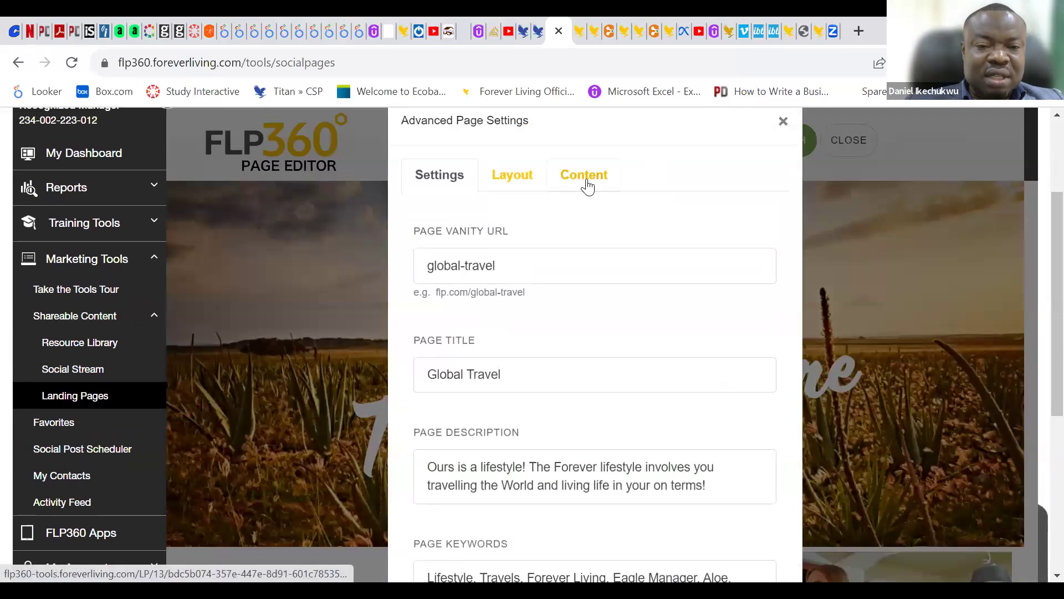
left_click(588, 187)
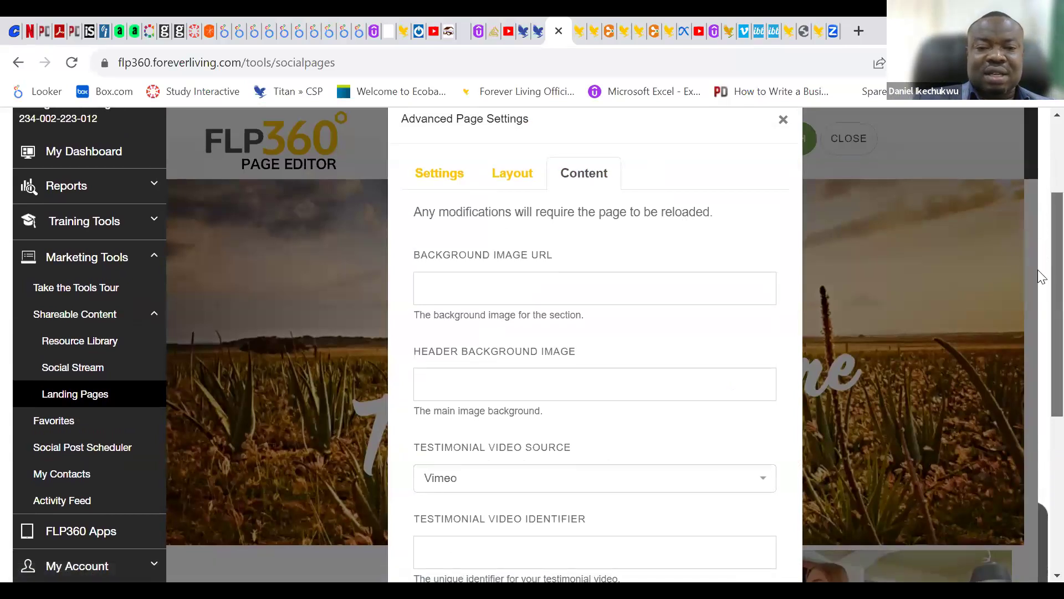
scroll(1038, 269, "down", 6)
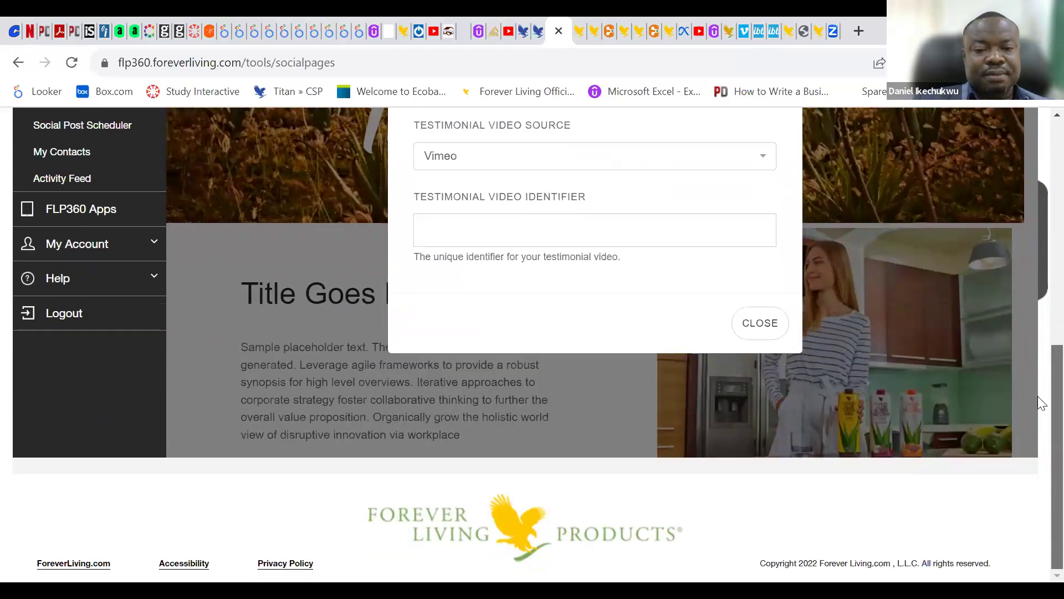
scroll(1038, 284, "up", 5)
scroll(1037, 192, "up", 3)
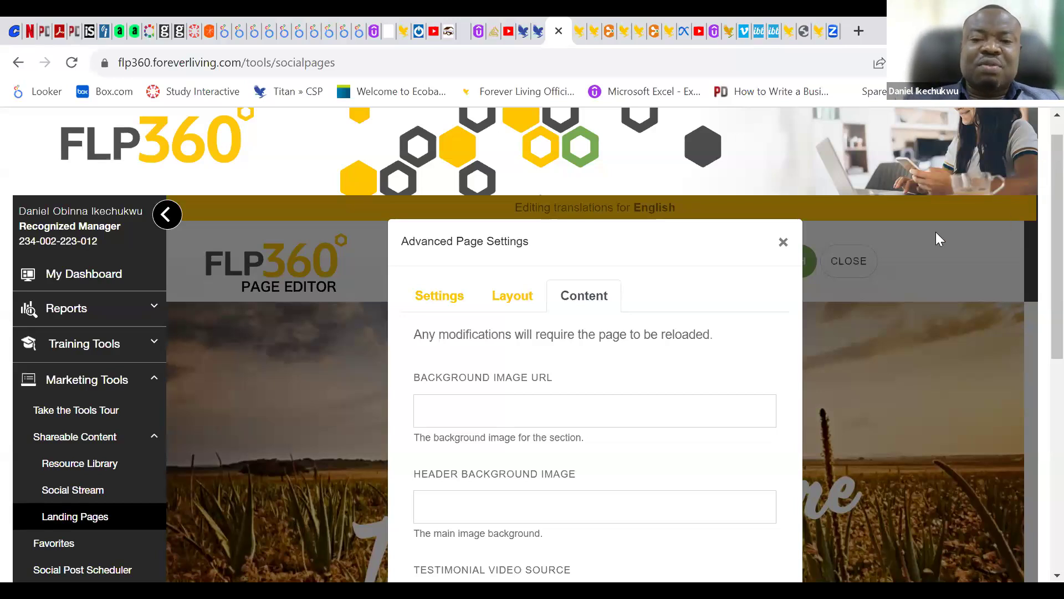
left_click(784, 241)
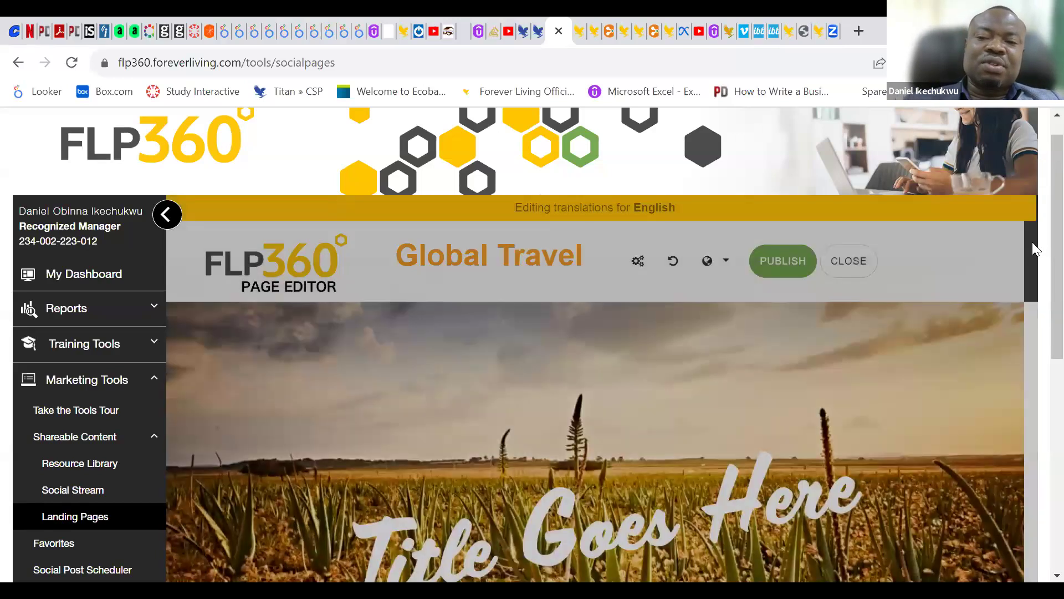
Look over the page banner and examine the background image URL field with its saved suggestions in the advanced content settings
scroll(1031, 242, "down", 5)
scroll(1023, 262, "up", 5)
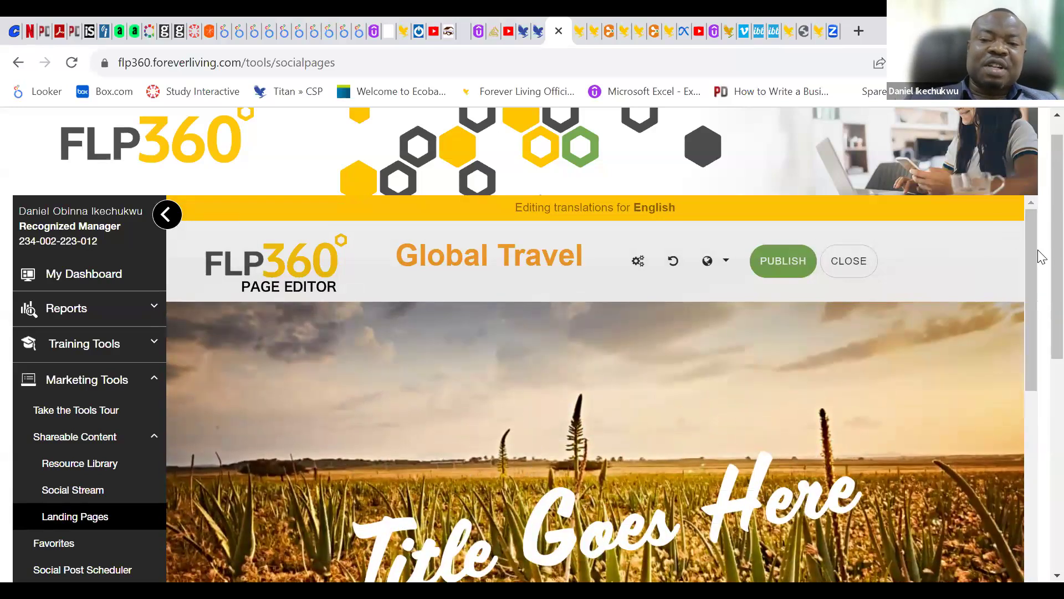
scroll(1040, 347, "down", 3)
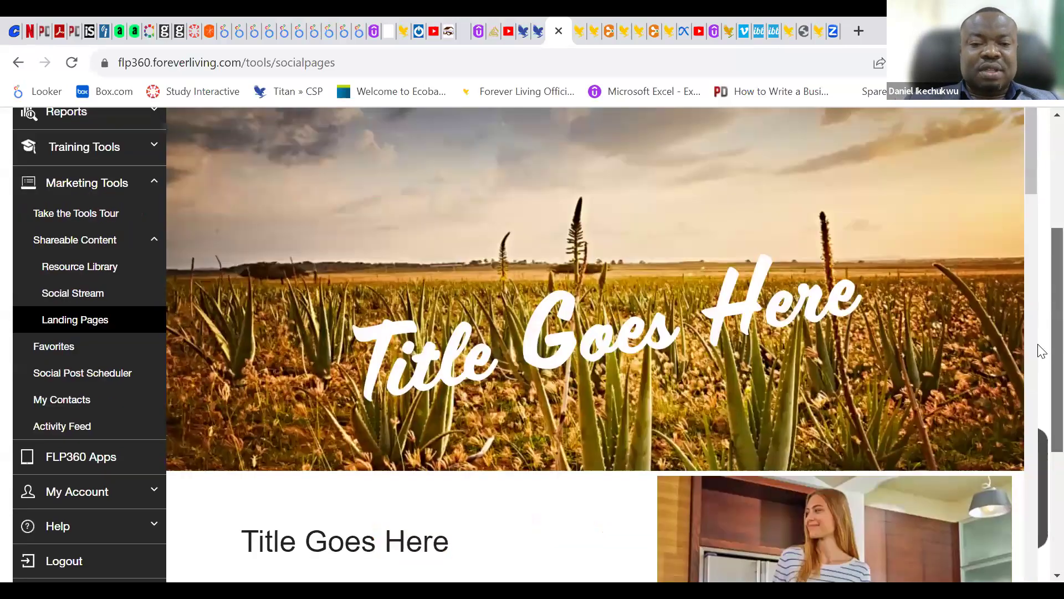
scroll(1040, 347, "up", 3)
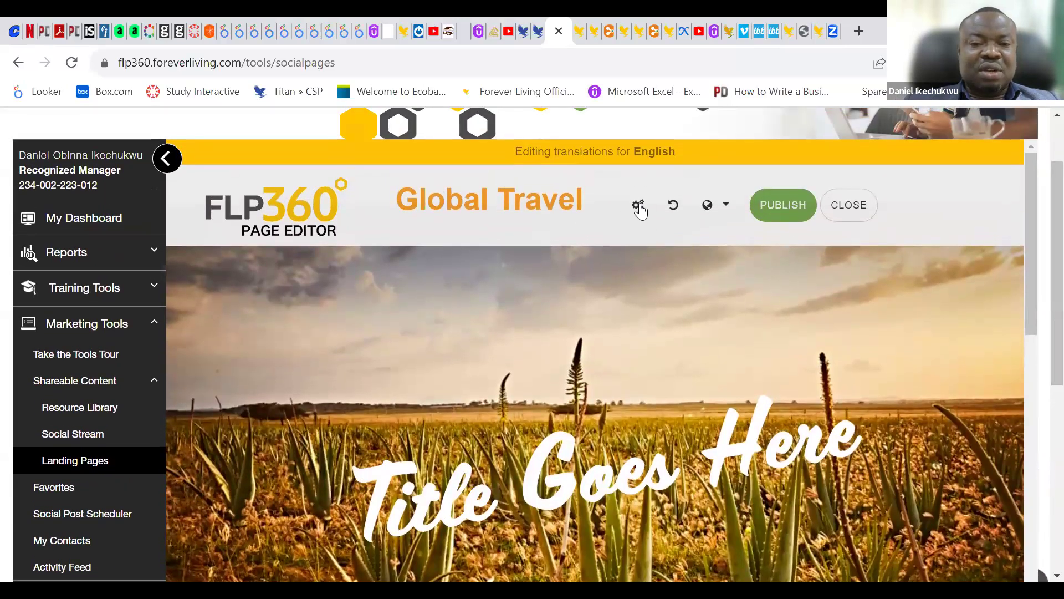
left_click(644, 207)
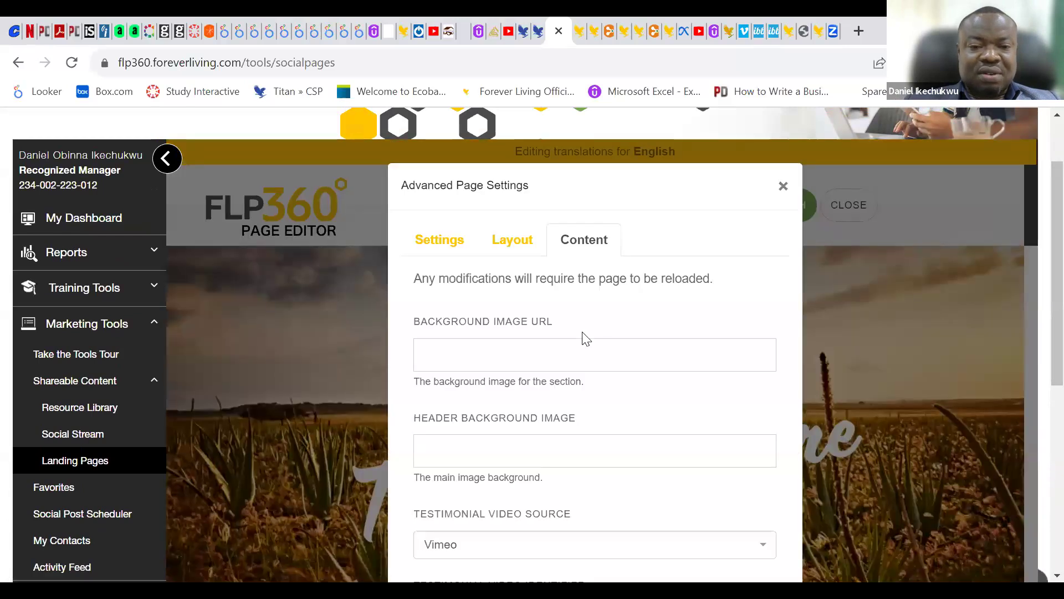
left_click(569, 350)
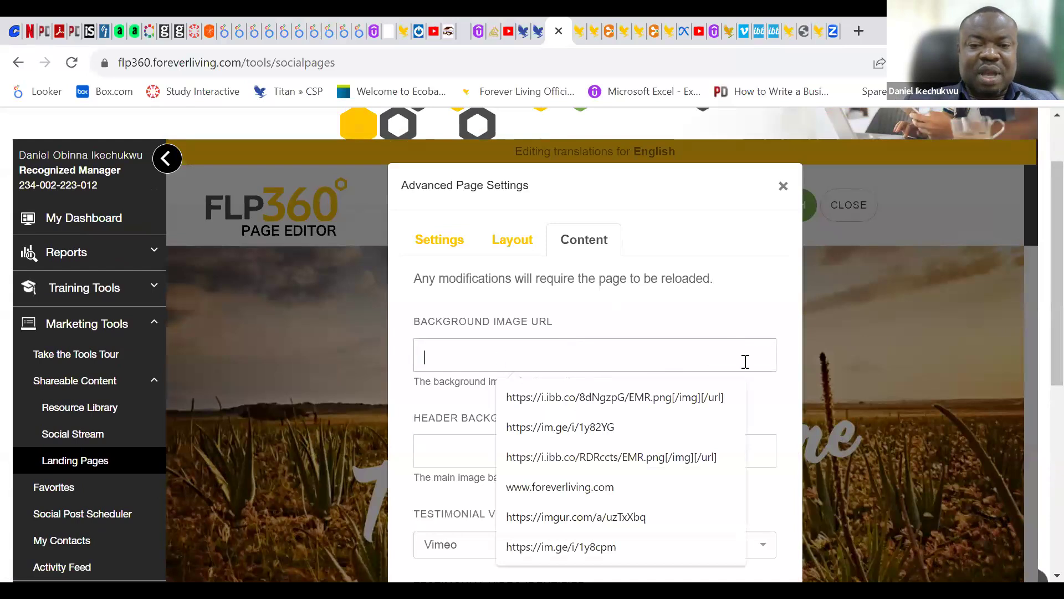
left_click(805, 339)
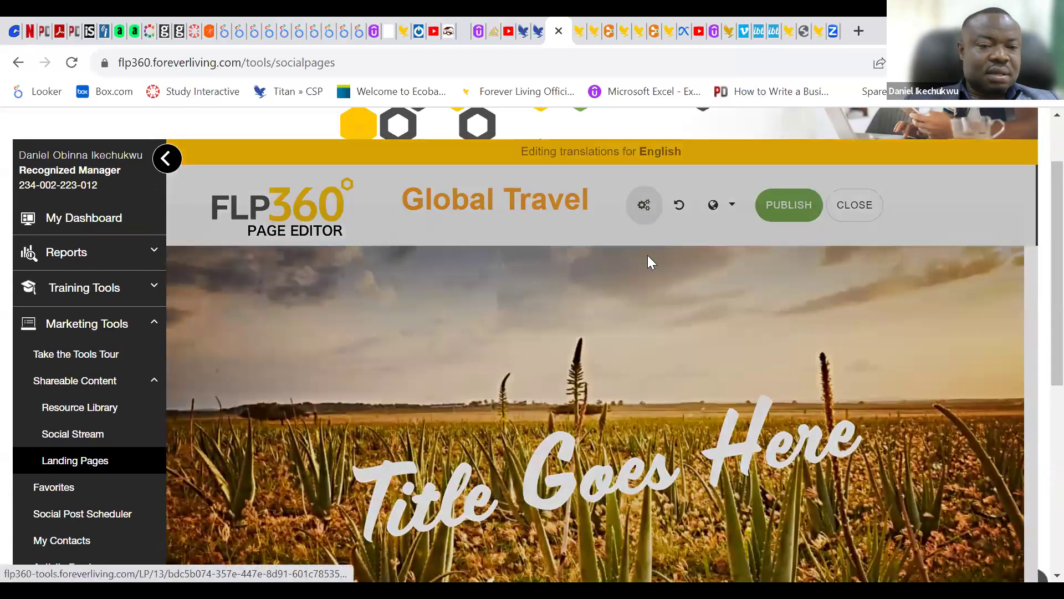
left_click(647, 256)
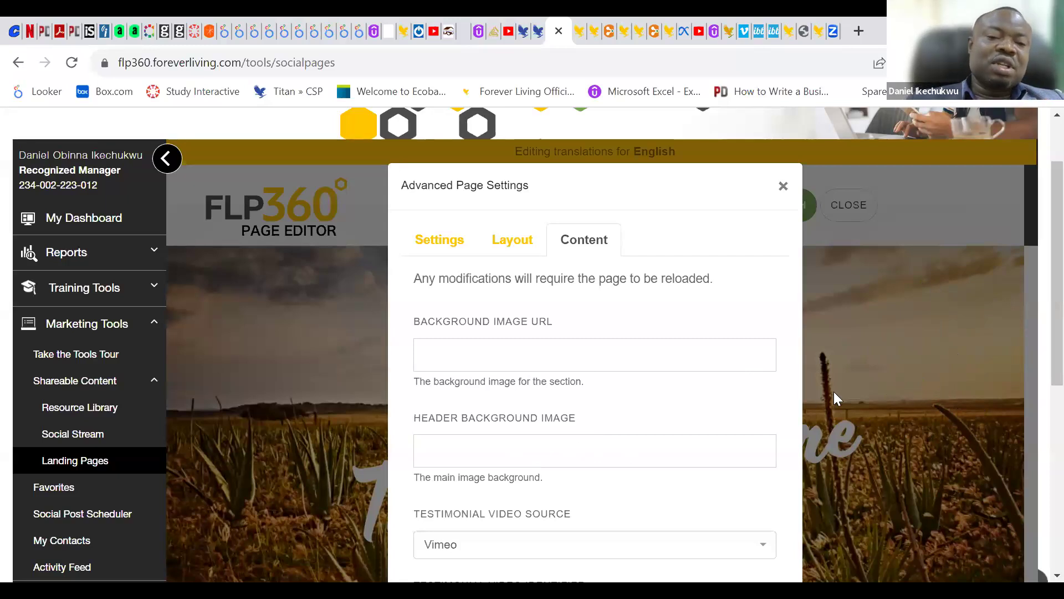
left_click(624, 361)
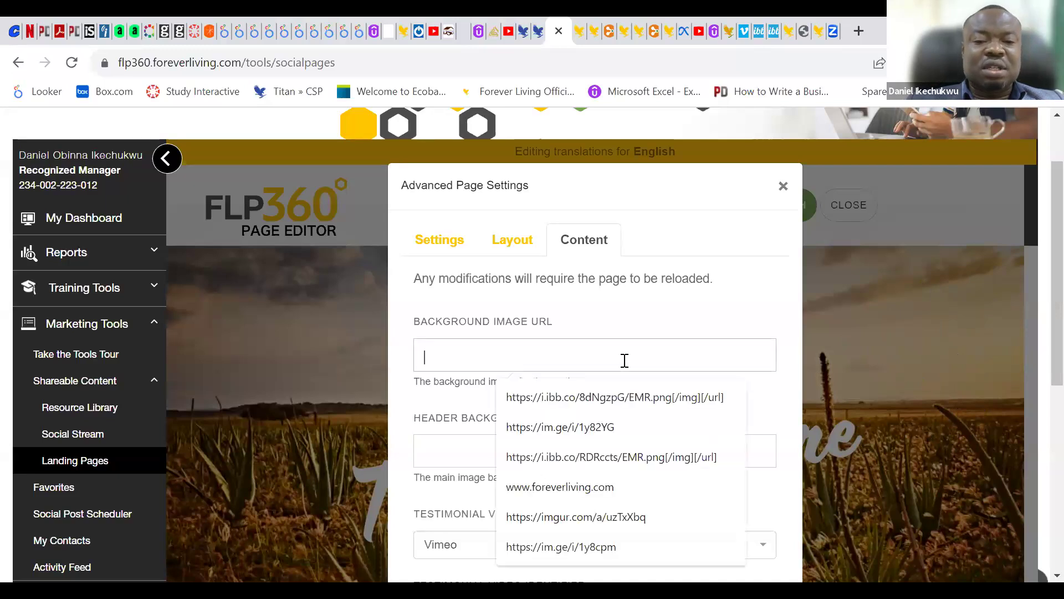
left_click(784, 188)
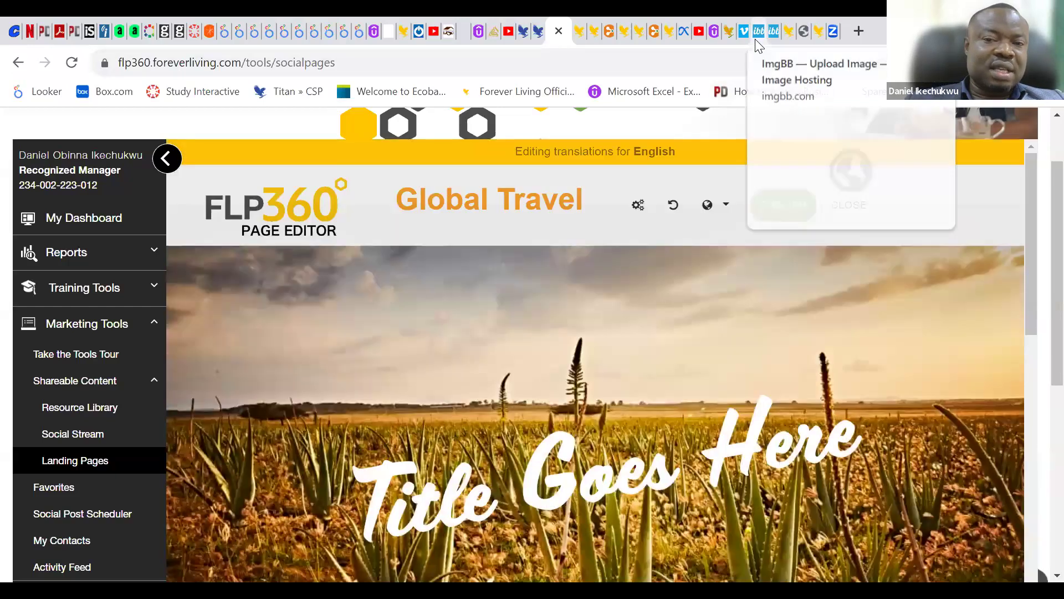
Switch to the ImgBB image hosting site and examine its address, the uploaded picture and the embed codes
mouse_move(756, 40)
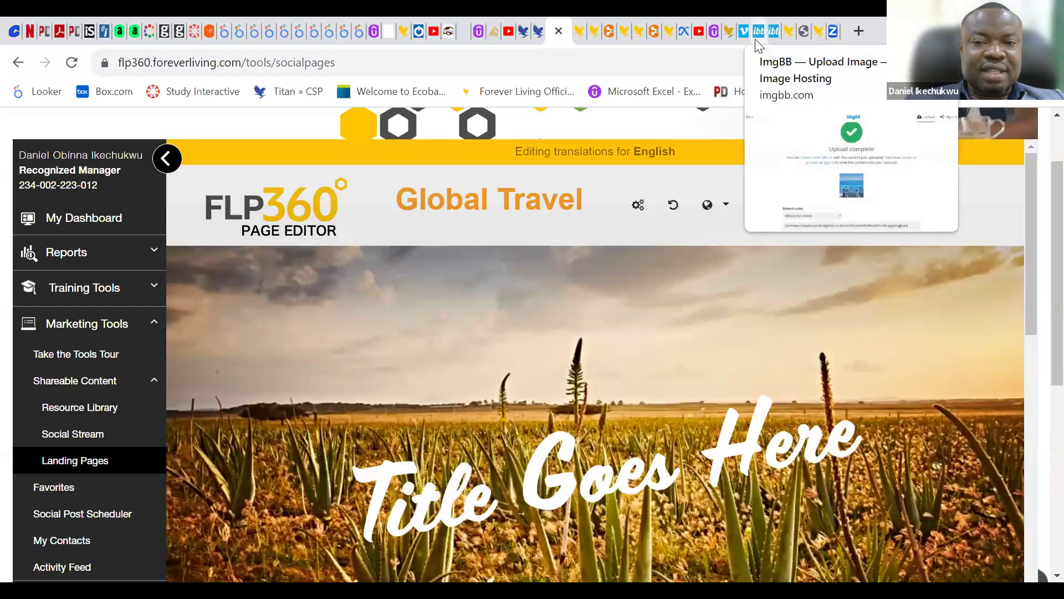
left_click(758, 42)
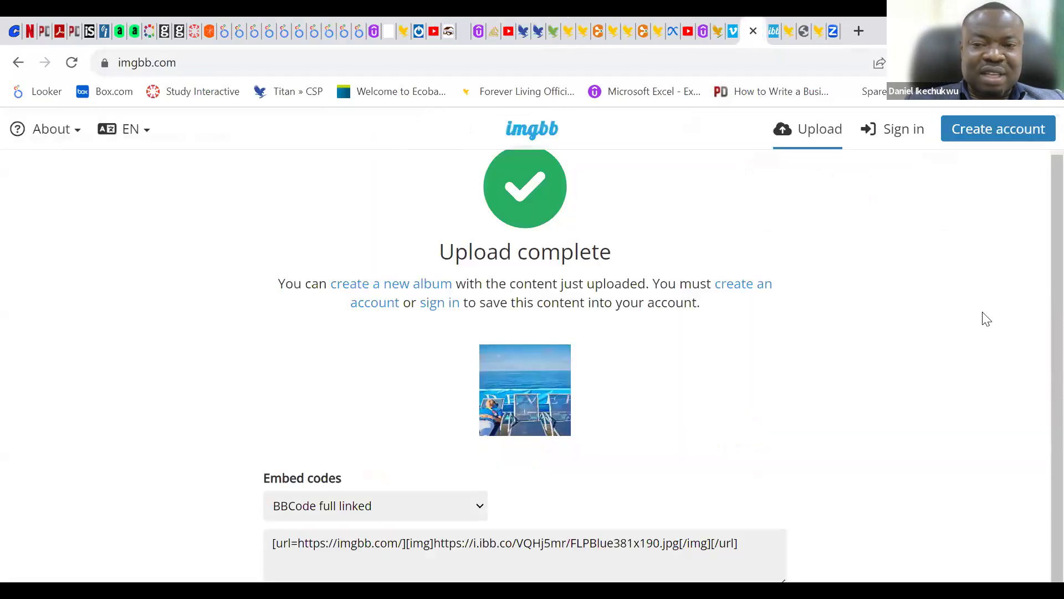
scroll(1041, 277, "up", 1)
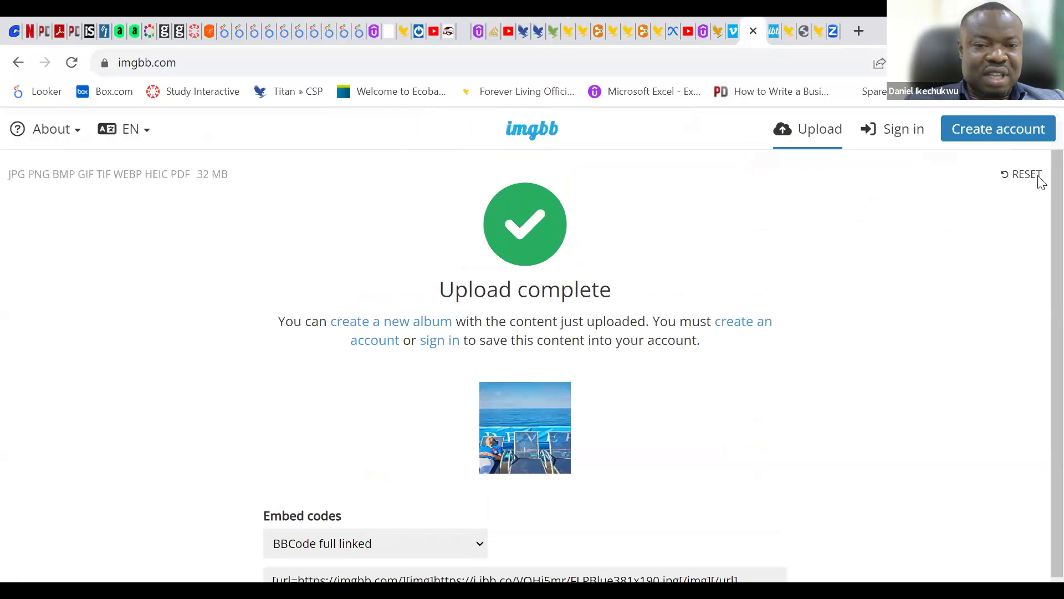
left_click(189, 65)
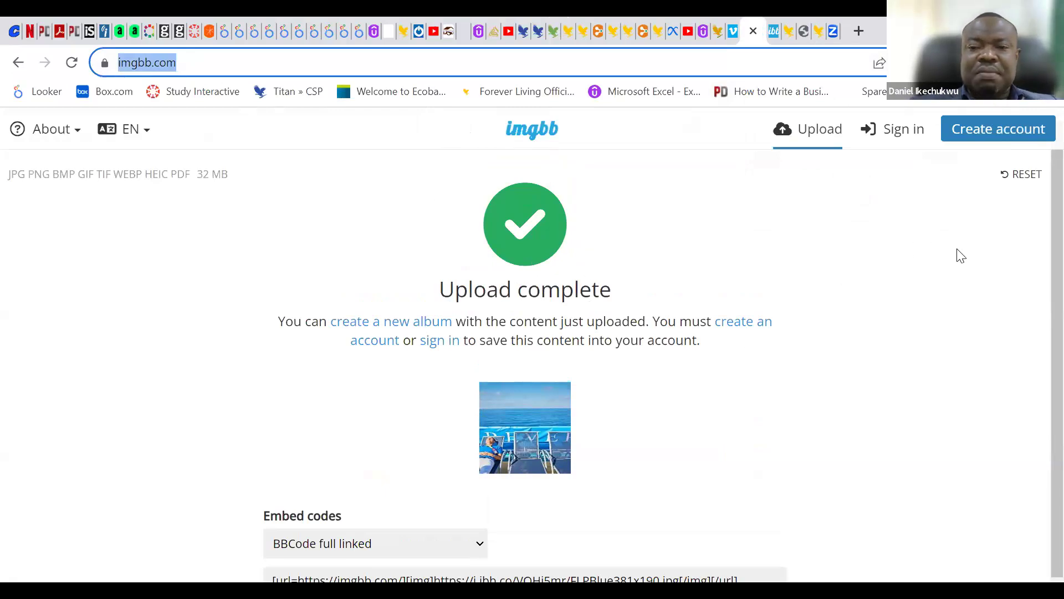
left_click(1038, 236)
scroll(1039, 277, "down", 1)
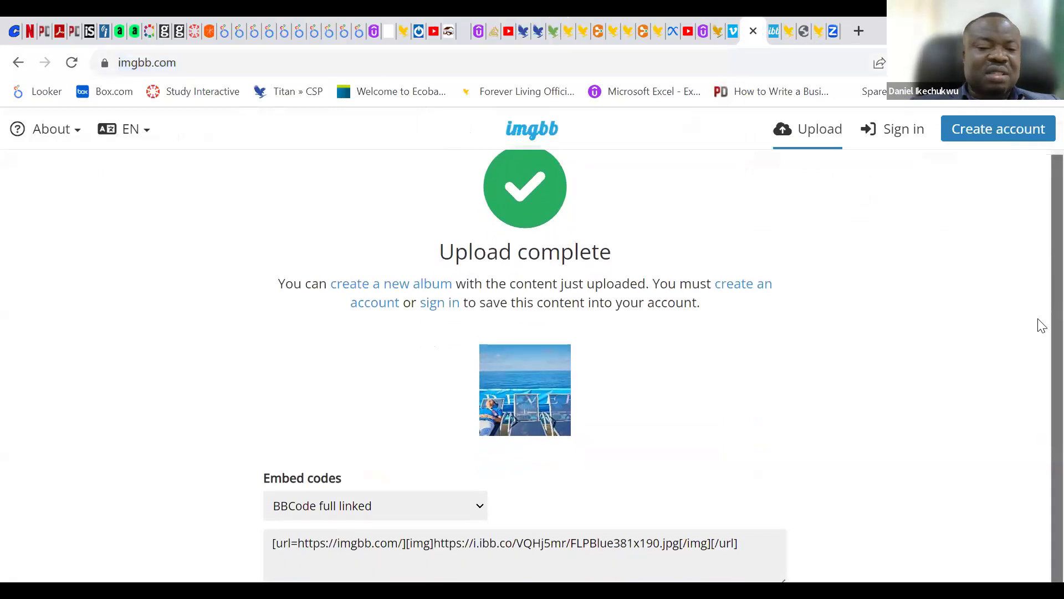
scroll(1040, 197, "up", 1)
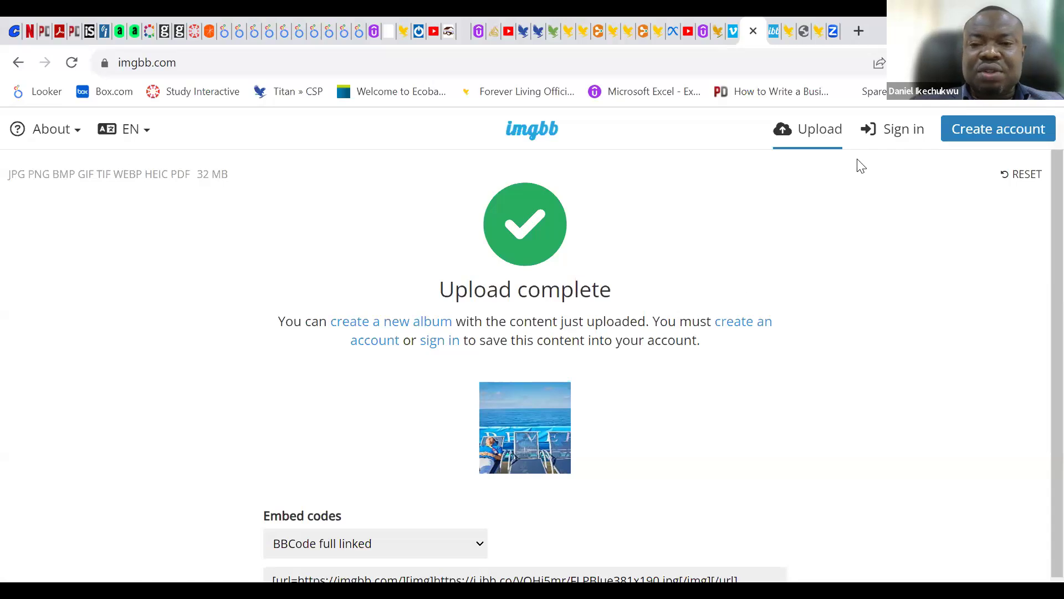
Upload the Bluesea381x190 picture from the EMR folder to ImgBB without auto-delete and bring up its embed code
left_click(818, 138)
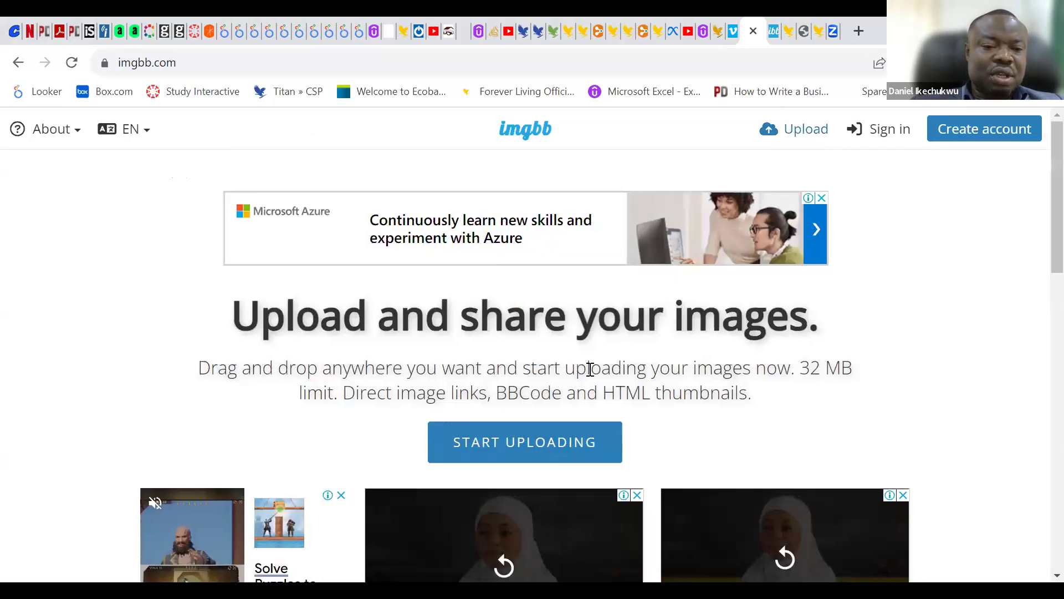
left_click(522, 445)
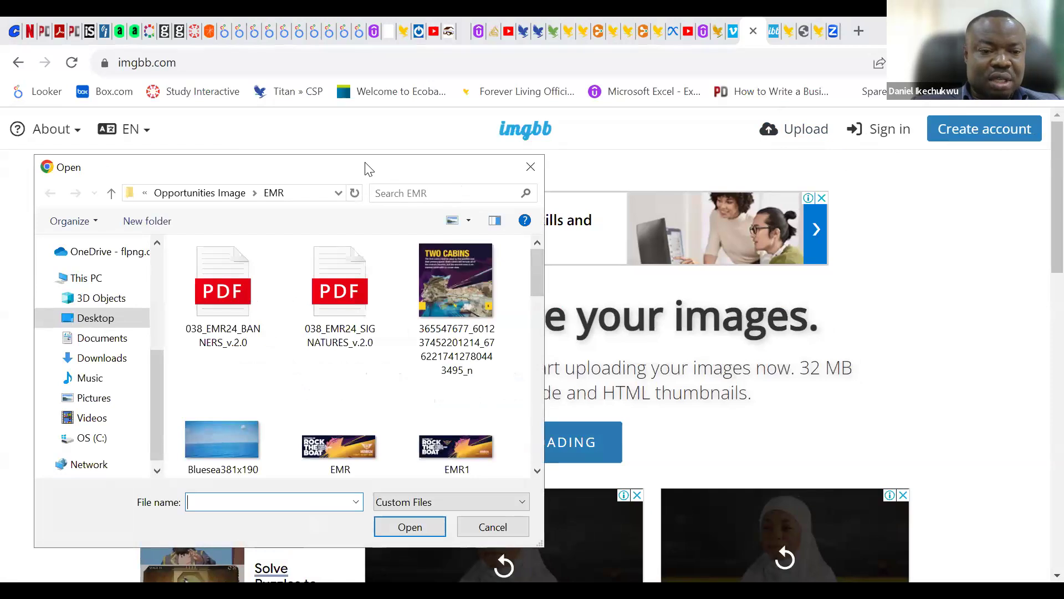
mouse_move(678, 195)
left_mouse_down()
mouse_move(680, 366)
mouse_move(670, 183)
mouse_move(669, 203)
left_mouse_up()
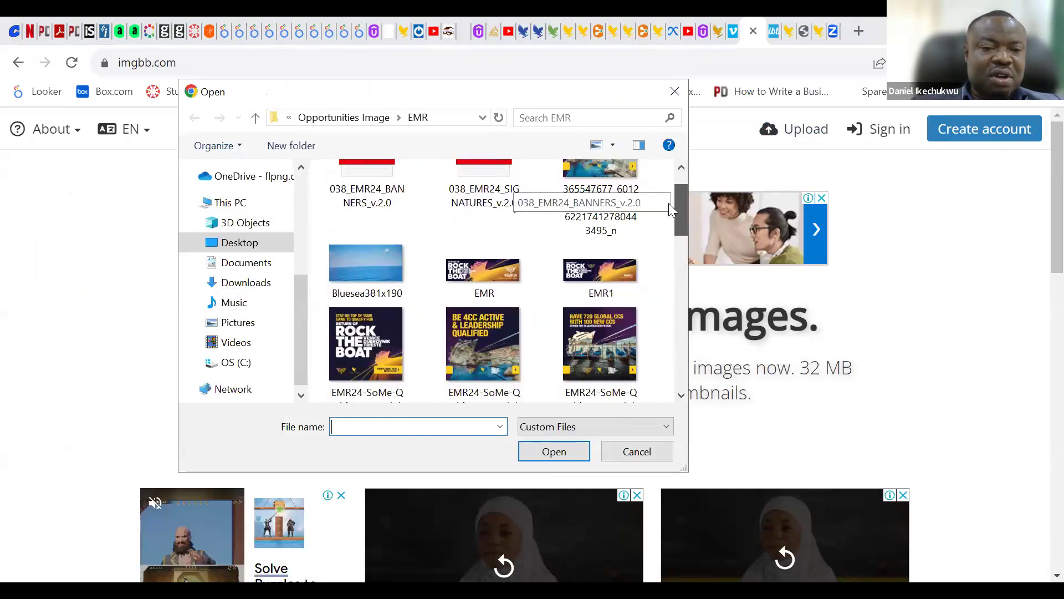
left_click(363, 264)
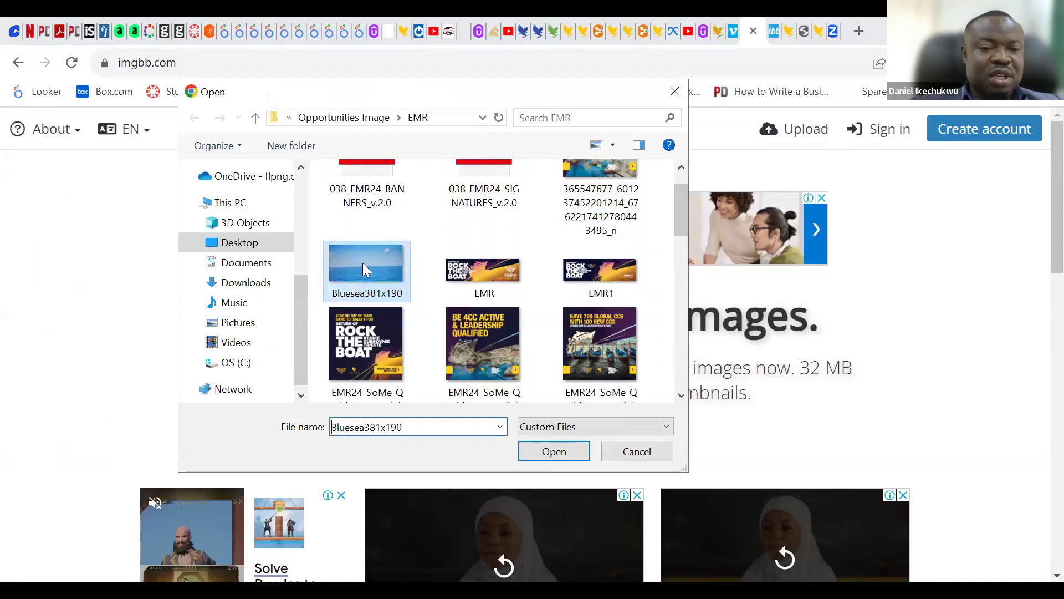
double_click(363, 264)
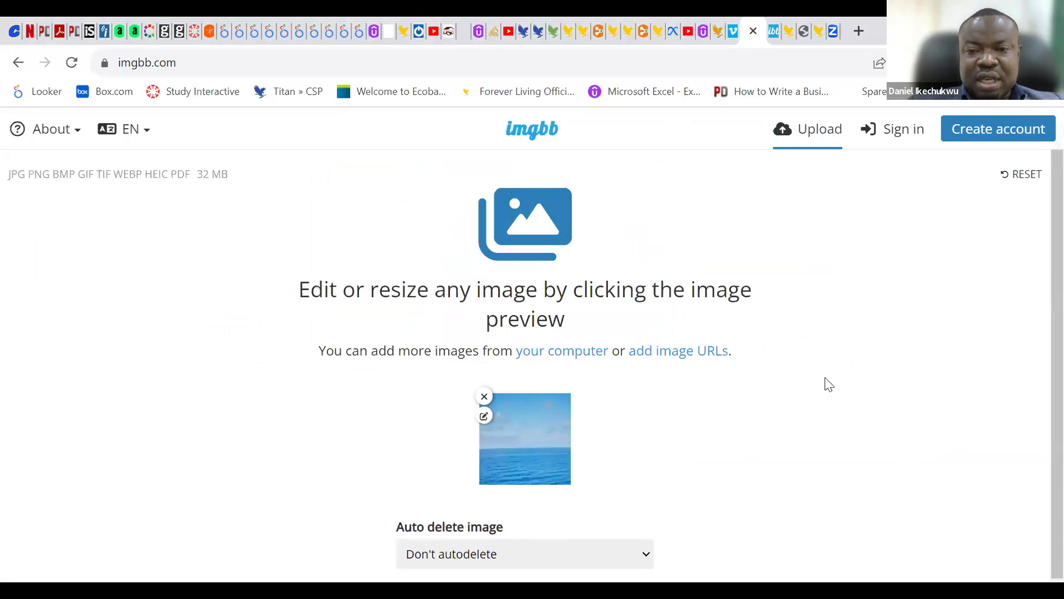
scroll(1040, 344, "down", 1)
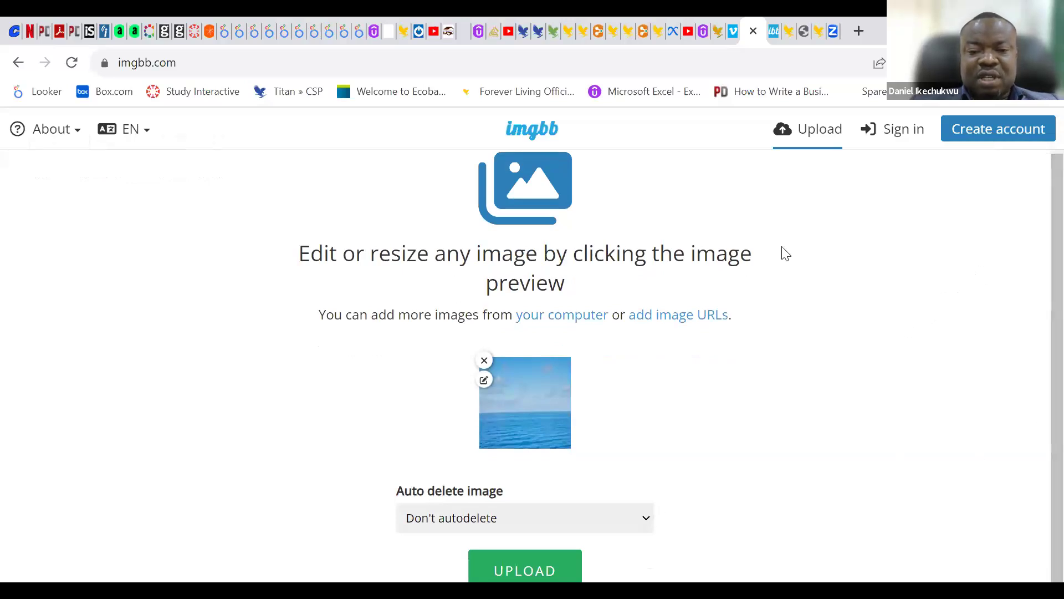
left_click(523, 569)
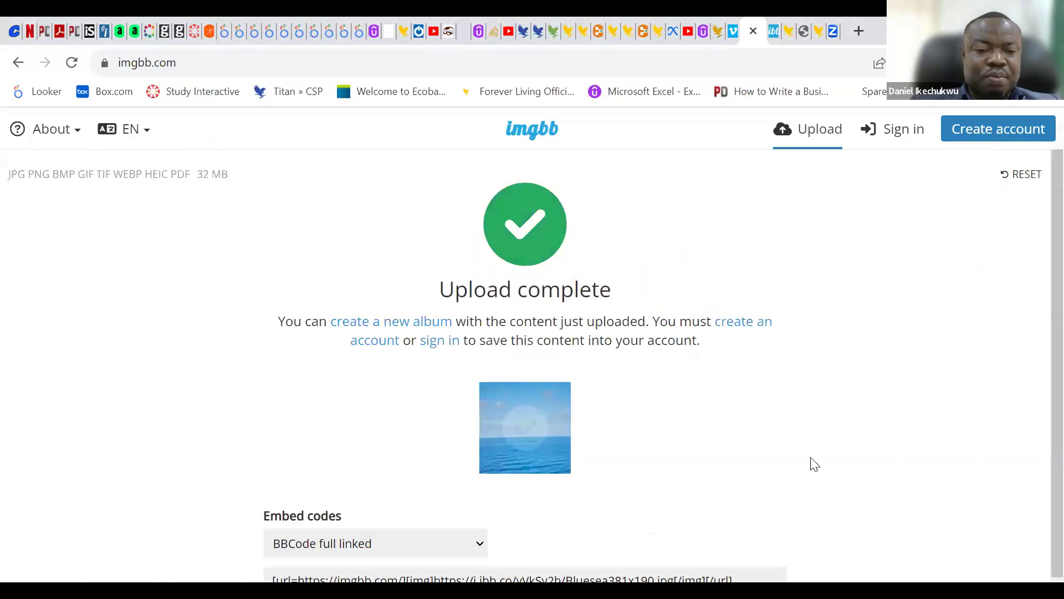
scroll(1036, 324, "down", 1)
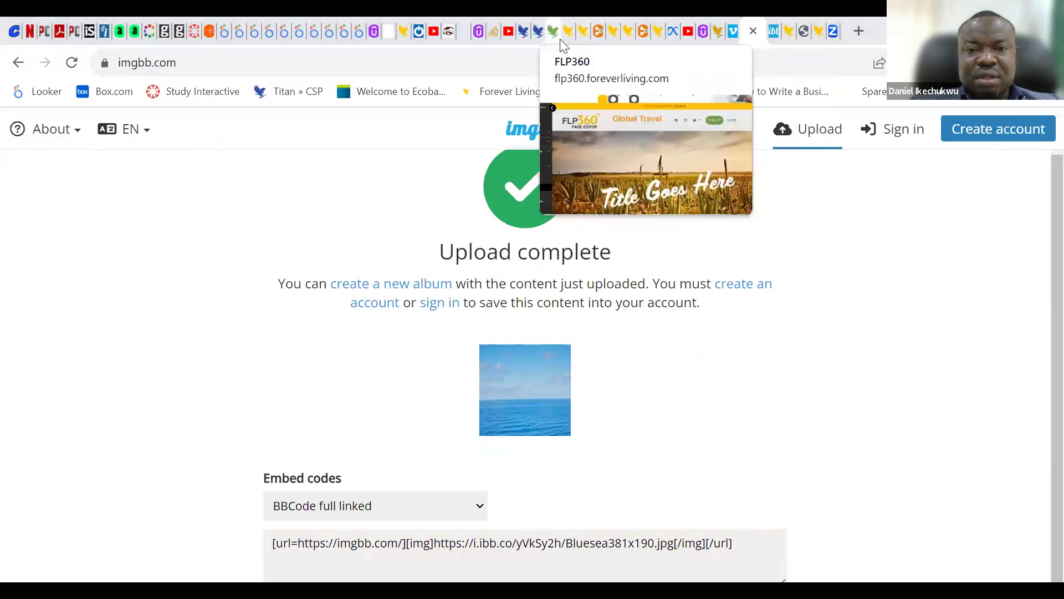
Switch to the FLP360 page editor and paste the Bluesea381x190 embed code as the background image URL in the advanced content settings
left_click(563, 45)
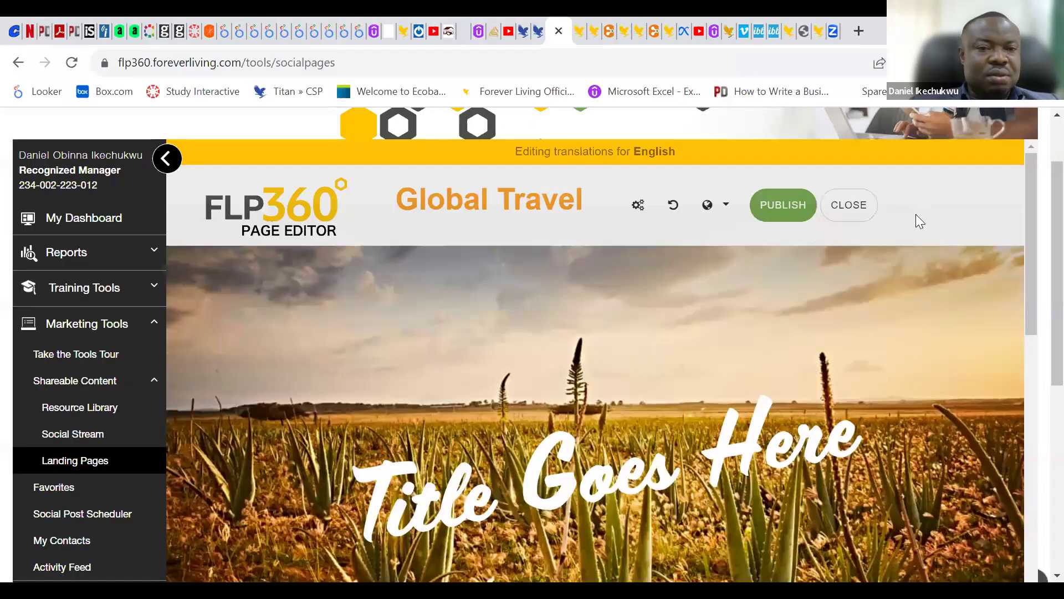
left_click(639, 204)
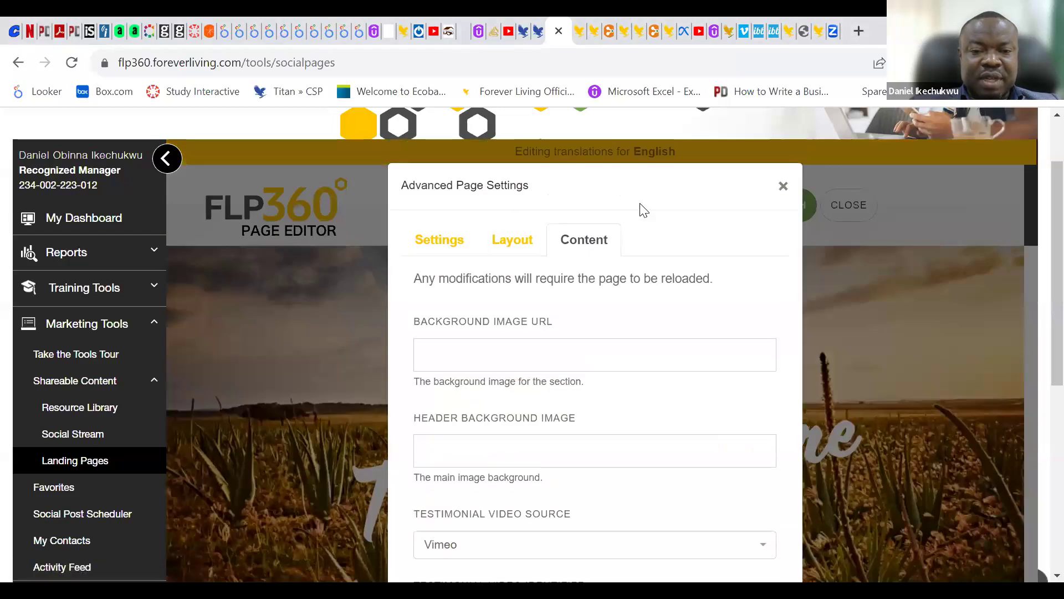
left_click(546, 356)
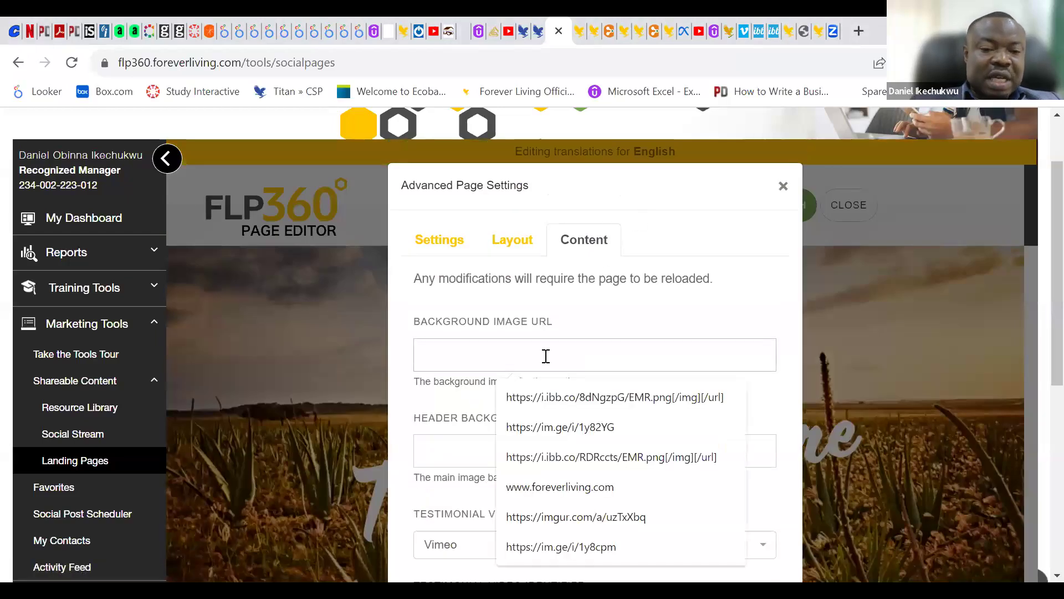
type("[url=https://imgbb.com/][img]https://i.ibb.co/VkSy2h/Bluesea381x190.jpg[/img][/url]")
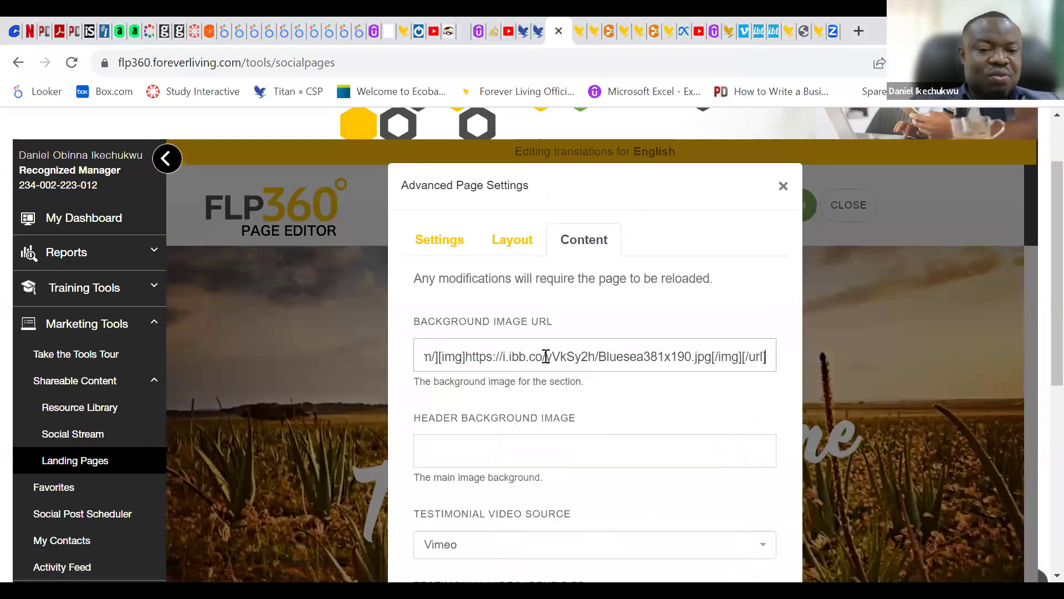
Paste the same Bluesea381x190 embed code as the header background image and close the advanced page settings
left_click(510, 447)
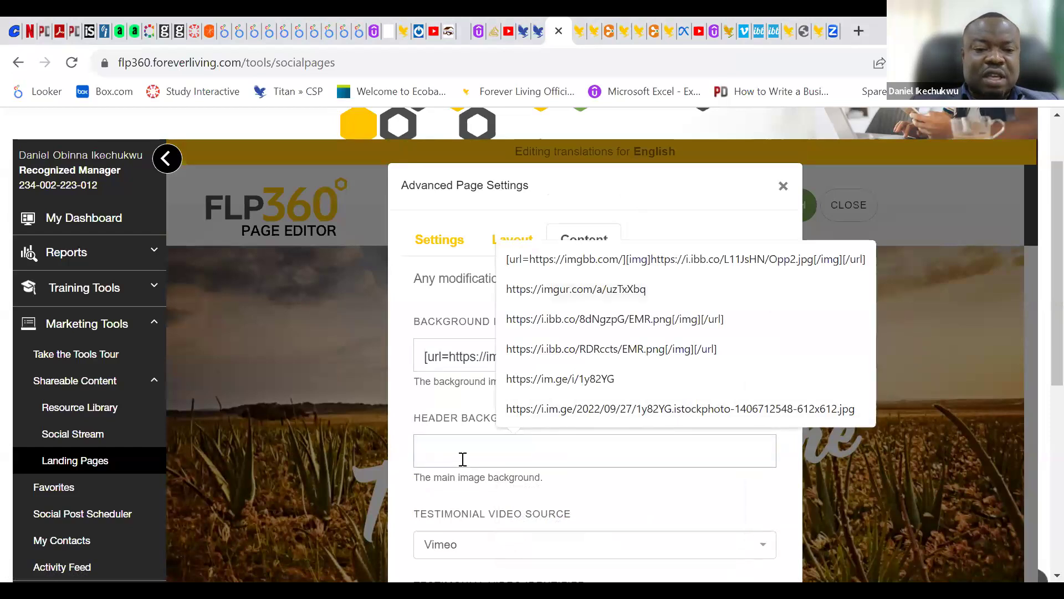
type("[url=https://imgbb.com/][img]https://i.ibb.co/yVkSy2h/Bluesea381x190.jpg[/img][/url]")
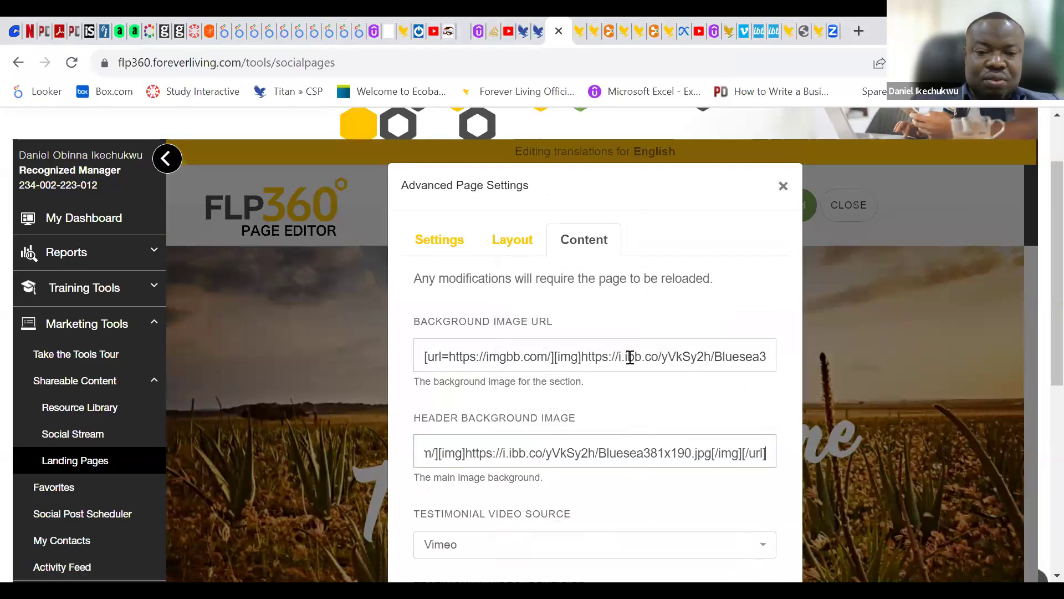
left_click_drag(1038, 318, 1039, 474)
left_click(764, 387)
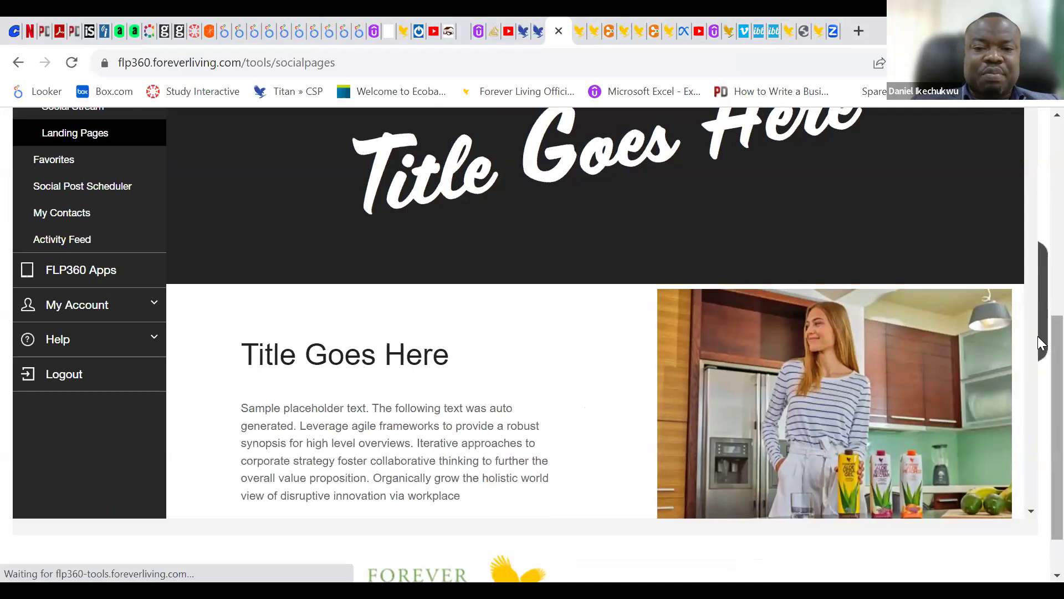
Examine the reloaded page banner to check whether the new background image is applied
scroll(1038, 233, "up", 7)
scroll(1040, 166, "down", 3)
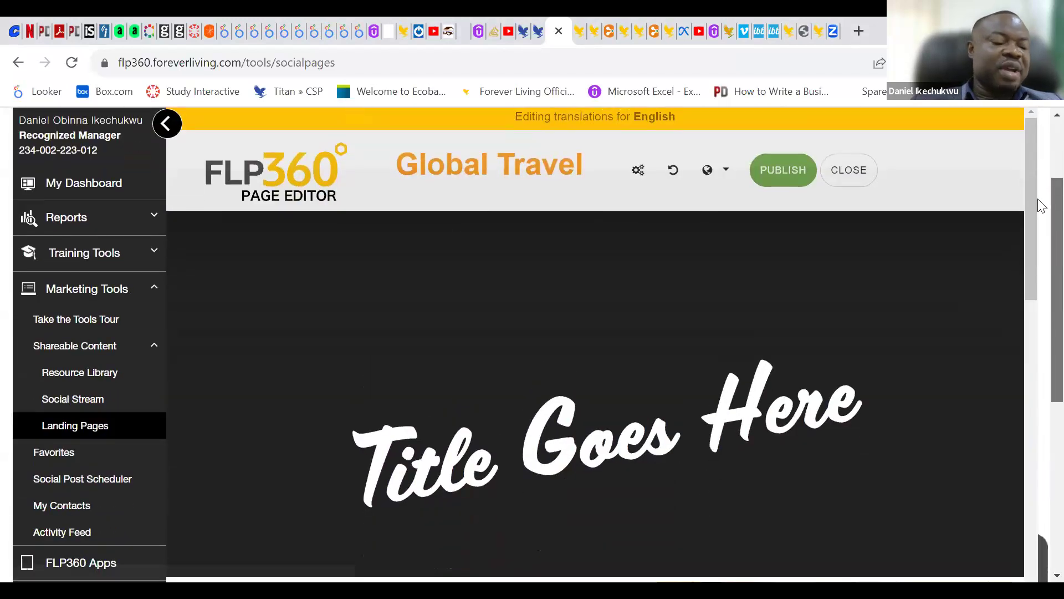
scroll(1041, 221, "down", 1)
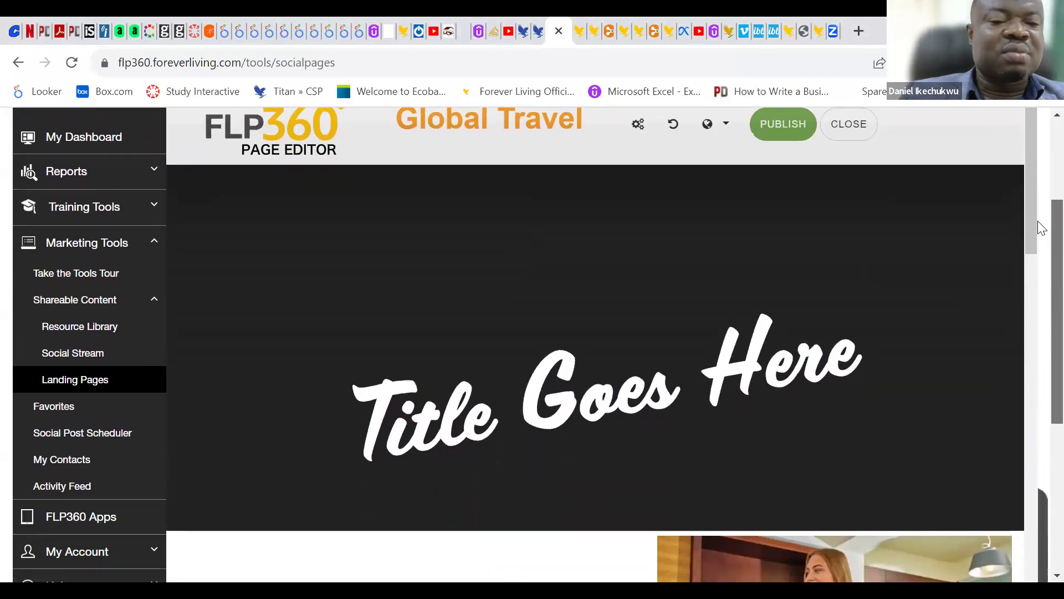
scroll(1041, 222, "up", 2)
scroll(1040, 211, "down", 3)
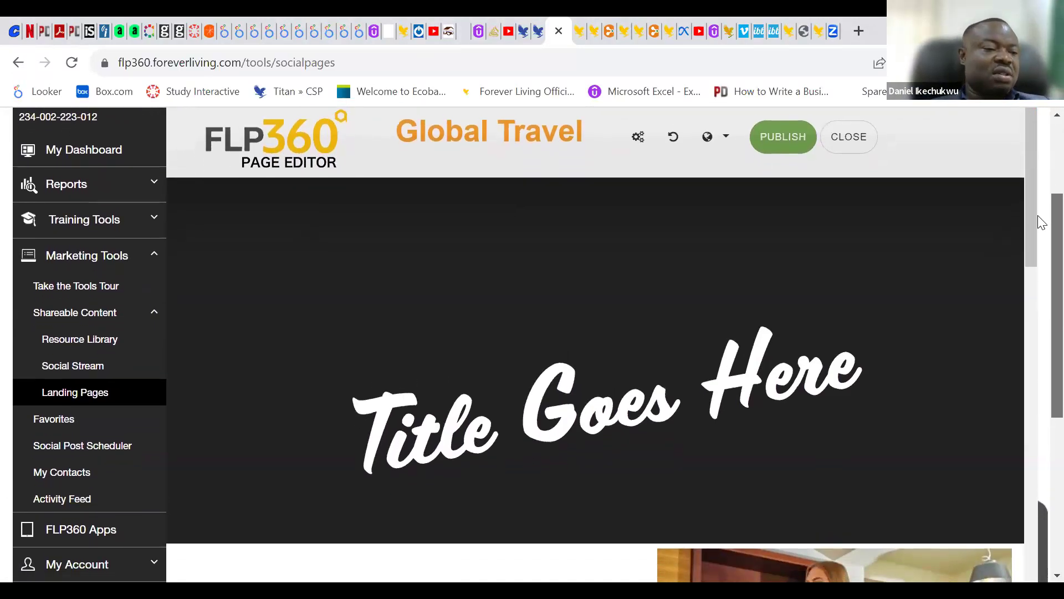
scroll(1042, 227, "down", 1)
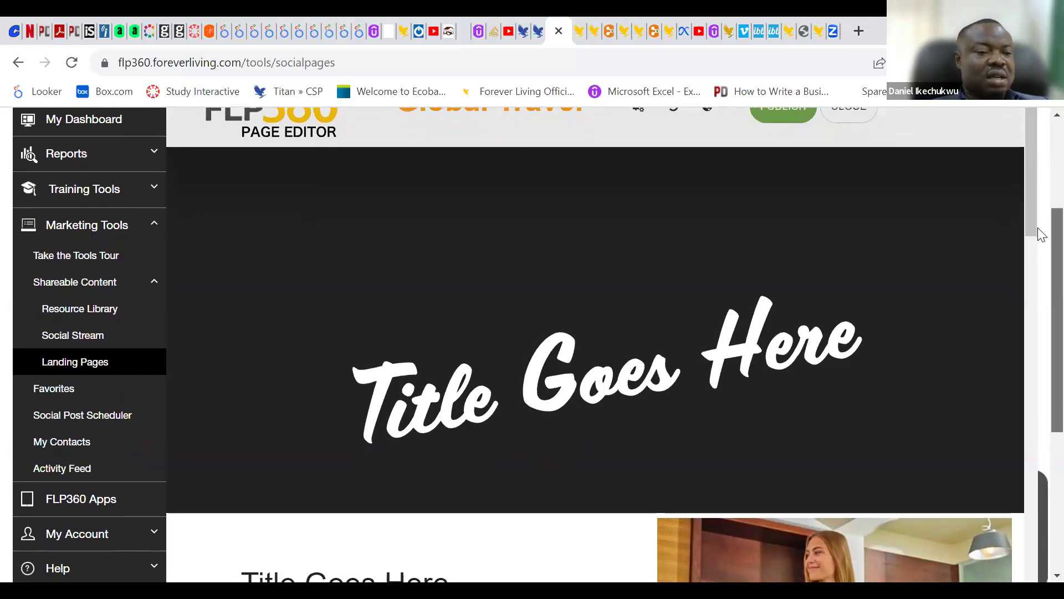
scroll(1040, 233, "up", 5)
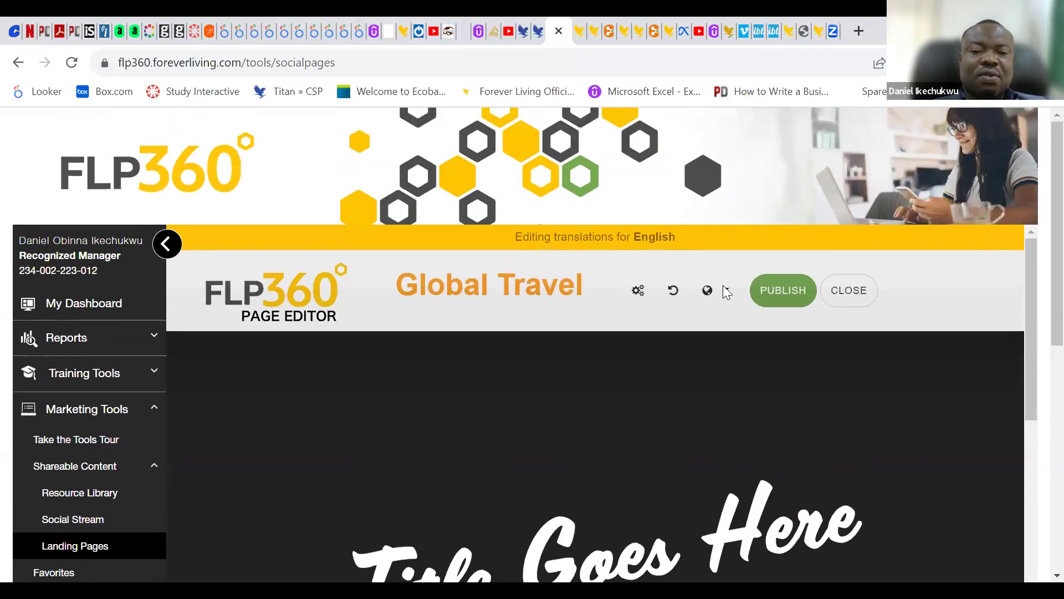
left_click(639, 292)
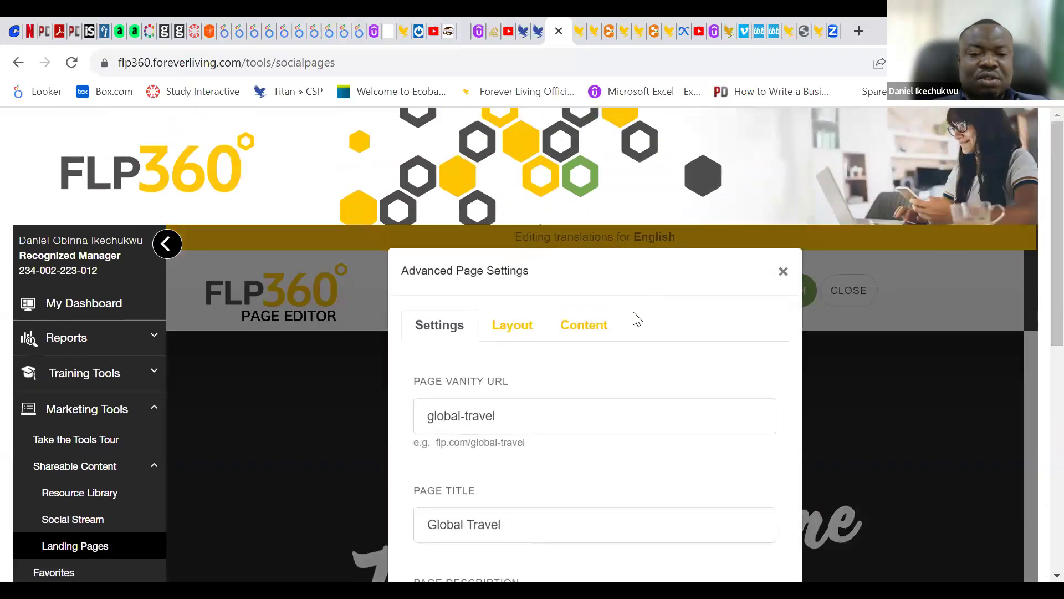
left_click(588, 327)
left_click(421, 441)
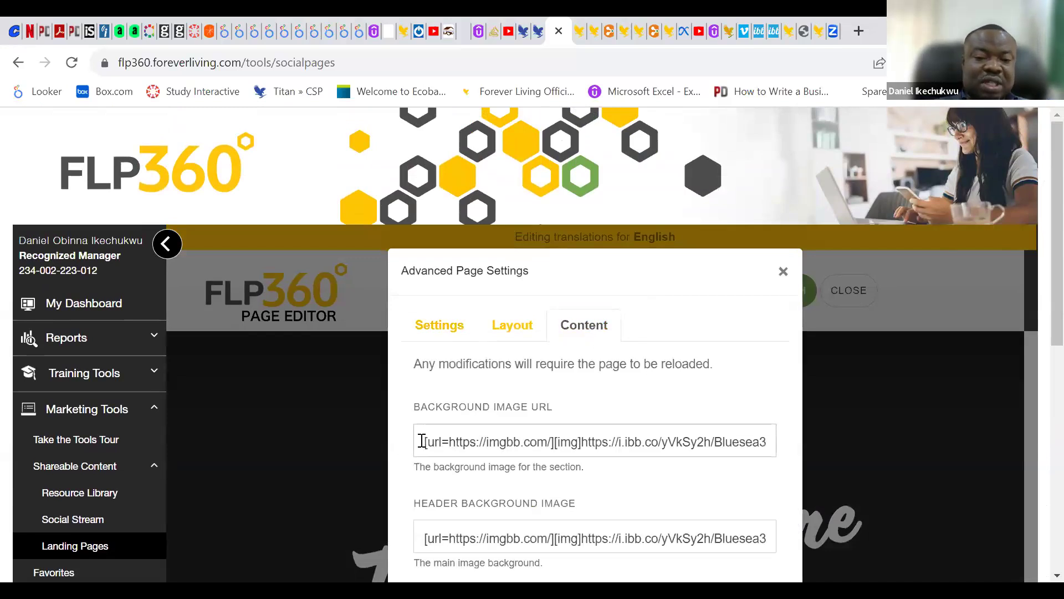
key("Right")
key("Right")
key("Right")
key("Right")
key("Right")
key("Right")
key("Right")
key("Right")
key("Right")
key("Right")
key("Right")
key("Right")
key("Right")
key("Right")
key("Right")
key("Right")
key("Right")
key("Right")
key("Right")
key("Right")
key("Right")
key("Right")
key("Right")
key("Right")
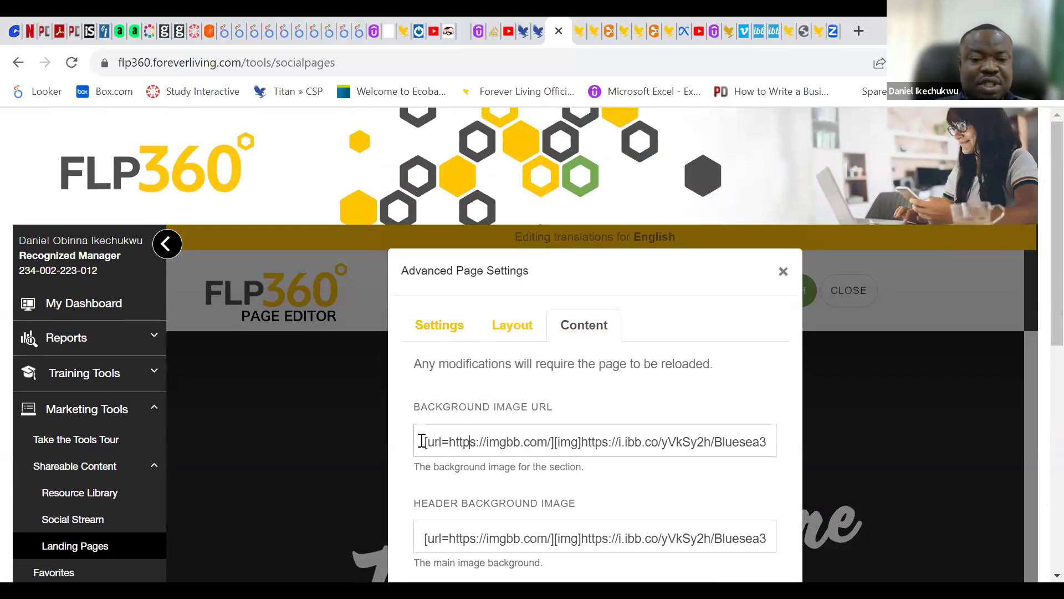
key("Right")
key("Right")
key("Right")
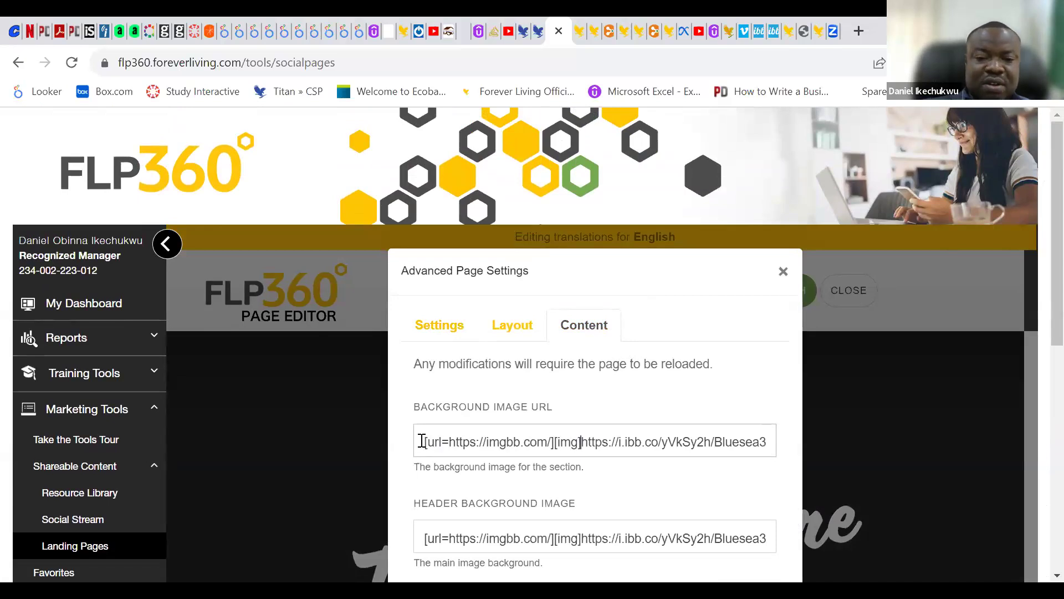
key("BackSpace")
key("BackSpace")
key("BackSpace")
key("BackSpace")
key("BackSpace")
key("BackSpace")
key("BackSpace")
key("BackSpace")
key("BackSpace")
key("BackSpace")
key("BackSpace")
key("BackSpace")
key("BackSpace")
key("BackSpace")
key("BackSpace")
key("BackSpace")
key("BackSpace")
key("BackSpace")
key("BackSpace")
key("BackSpace")
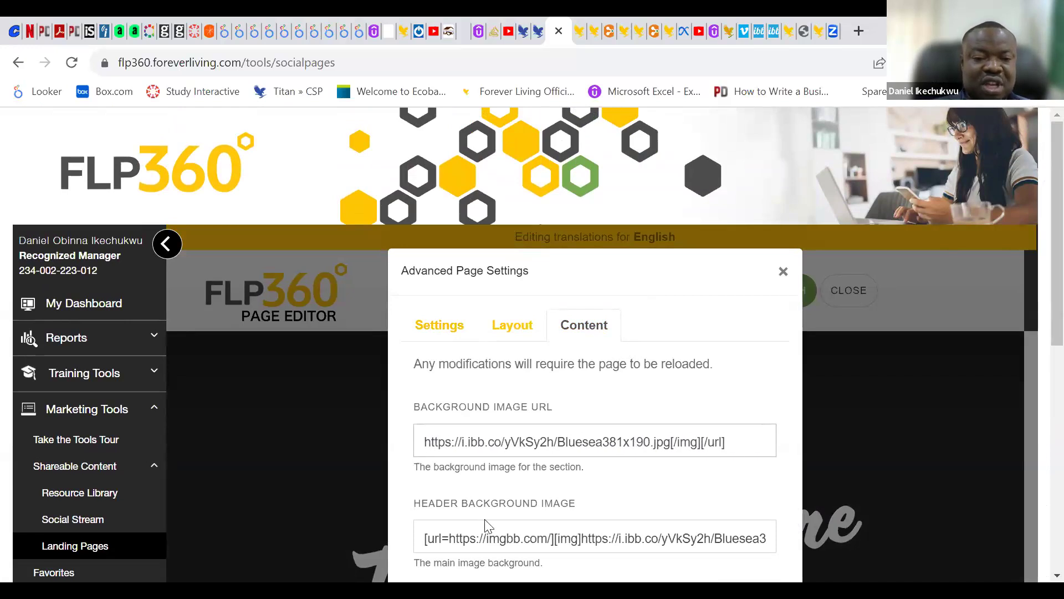
left_click(583, 538)
key("BackSpace")
key("BackSpace")
key("BackSpace")
key("BackSpace")
key("BackSpace")
key("BackSpace")
key("BackSpace")
key("BackSpace")
key("BackSpace")
key("BackSpace")
key("BackSpace")
key("BackSpace")
key("BackSpace")
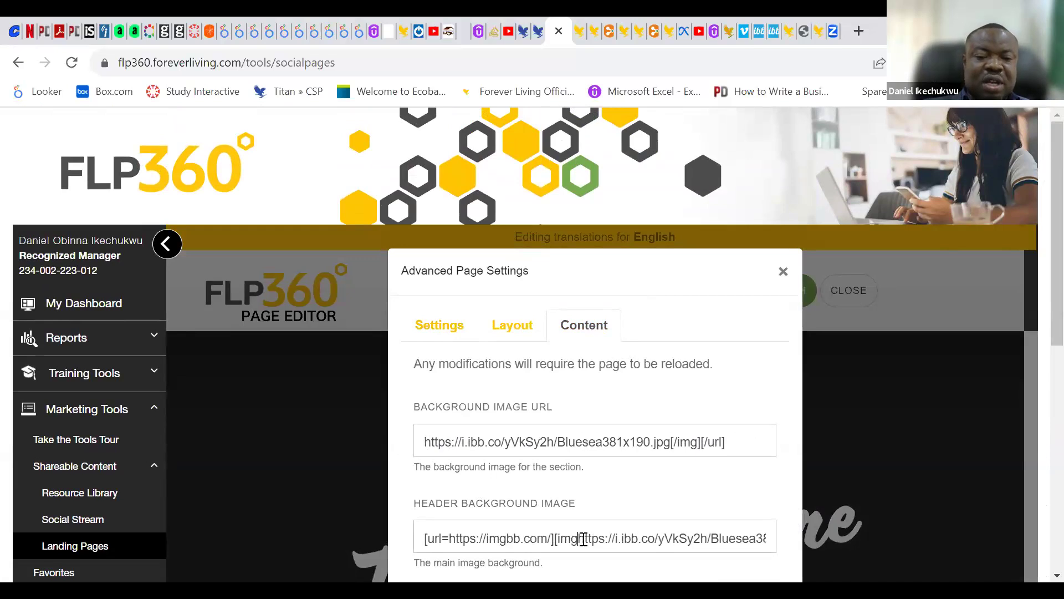
key("BackSpace")
key("BackSpace")
key("BackSpace")
key("BackSpace")
key("BackSpace")
key("BackSpace")
key("BackSpace")
key("BackSpace")
key("BackSpace")
key("BackSpace")
key("BackSpace")
key("BackSpace")
key("BackSpace")
key("BackSpace")
key("BackSpace")
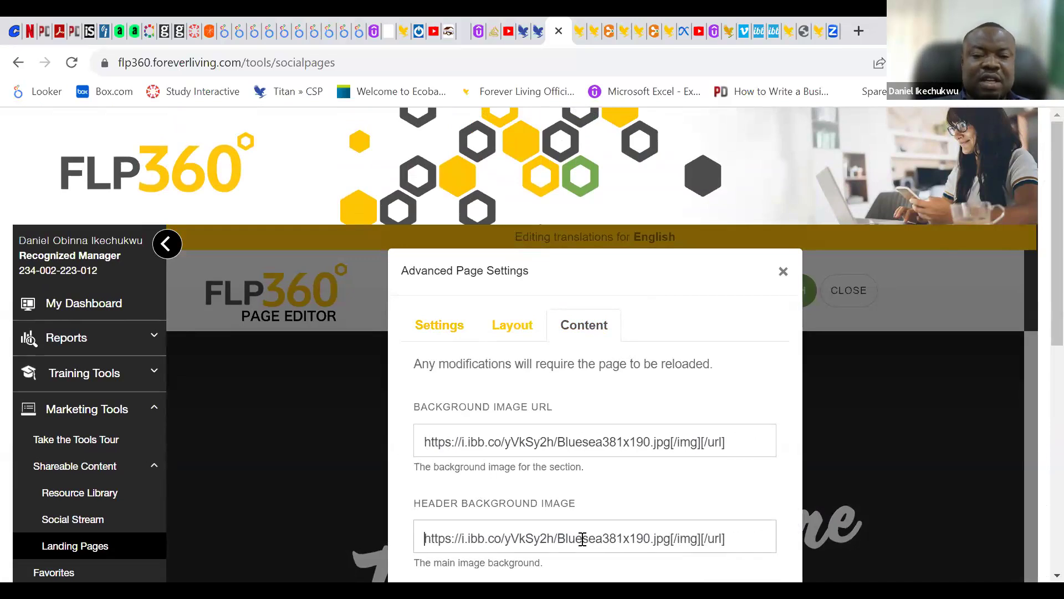
scroll(1039, 323, "down", 6)
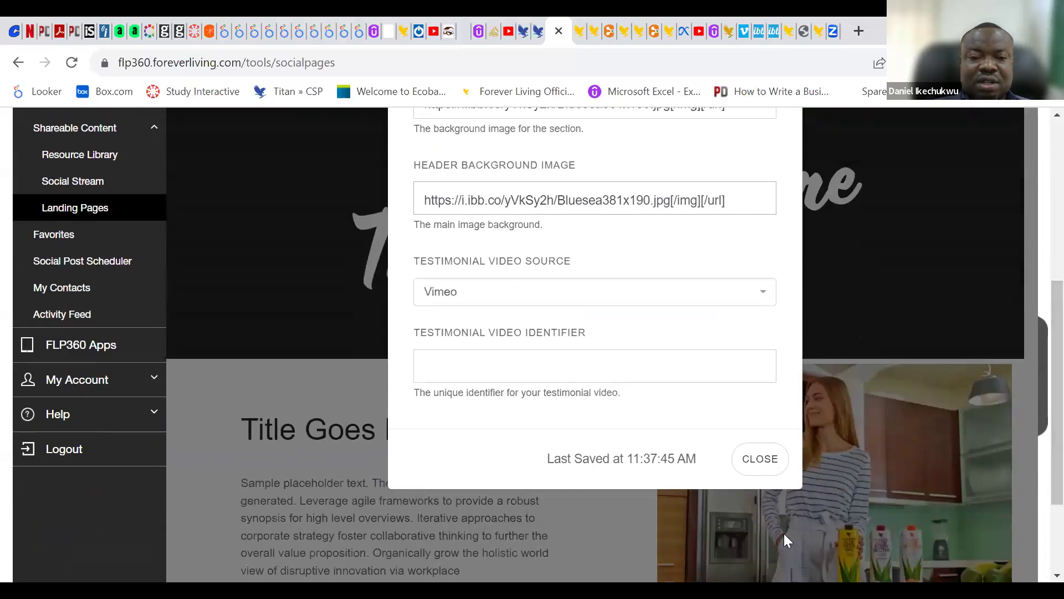
left_click(764, 477)
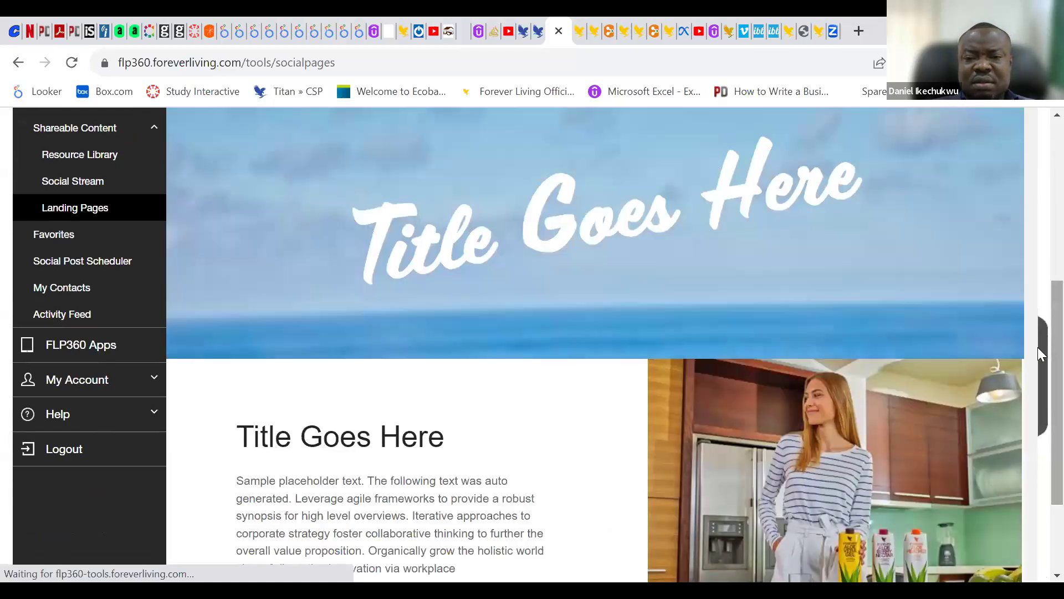
Delete the whole "Title Goes Here" placeholder text from the sea banner and leave the text editing
scroll(1038, 314, "up", 3)
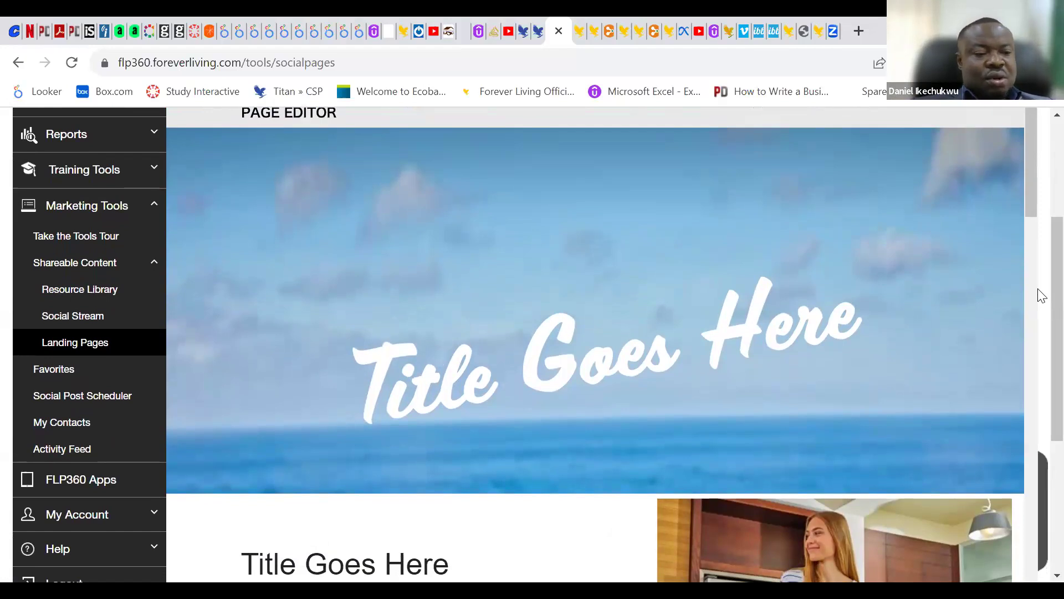
left_click(851, 319)
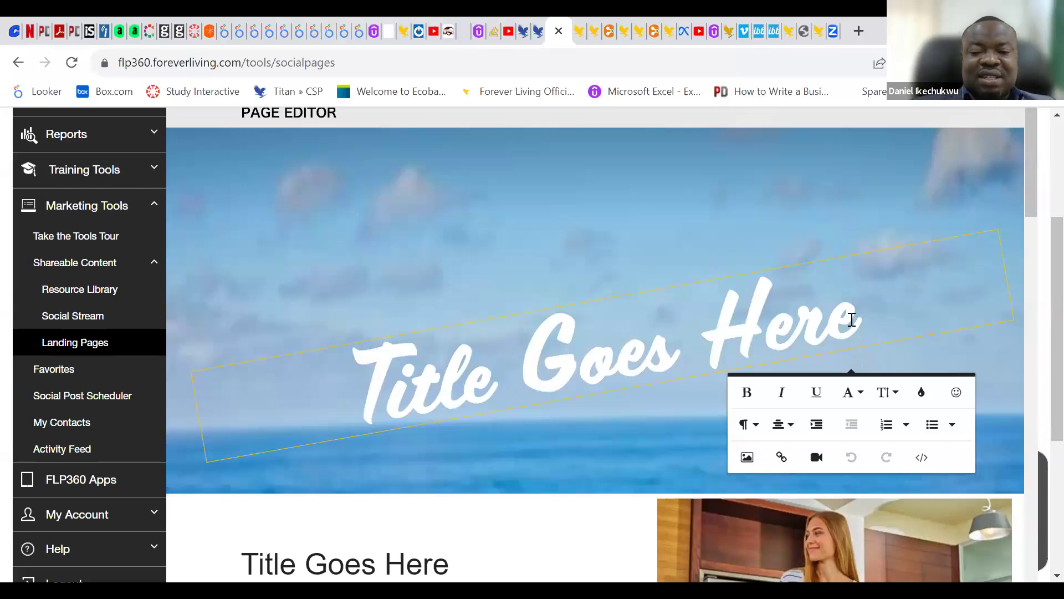
key("BackSpace")
key("BackSpace")
key("BackSpace")
key("BackSpace")
key("BackSpace")
key("BackSpace")
key("BackSpace")
key("BackSpace")
key("BackSpace")
key("BackSpace")
key("BackSpace")
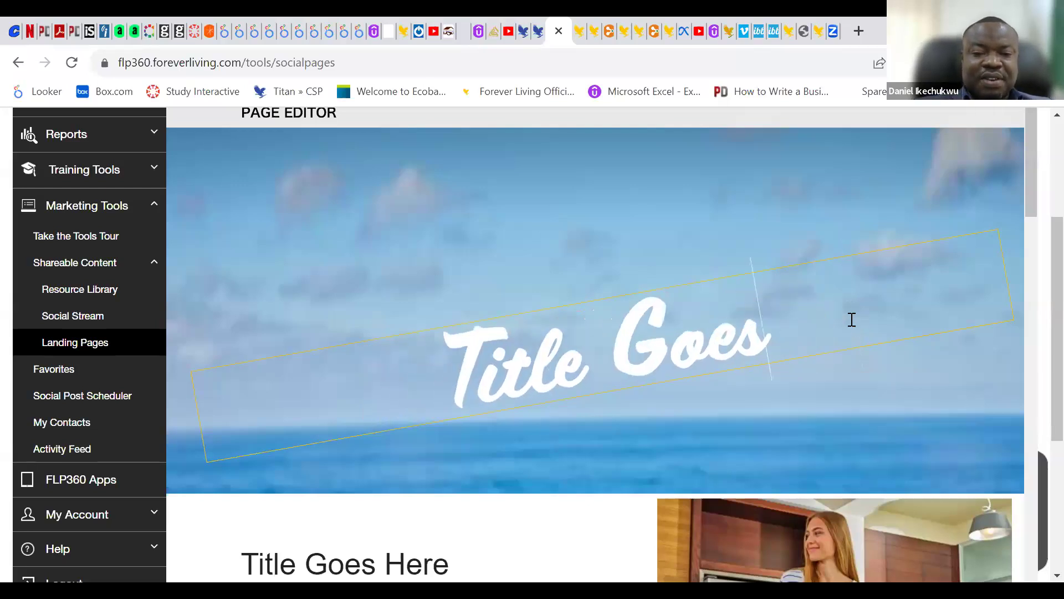
key("BackSpace")
key("BackSpace")
key("BackSpace")
key("BackSpace")
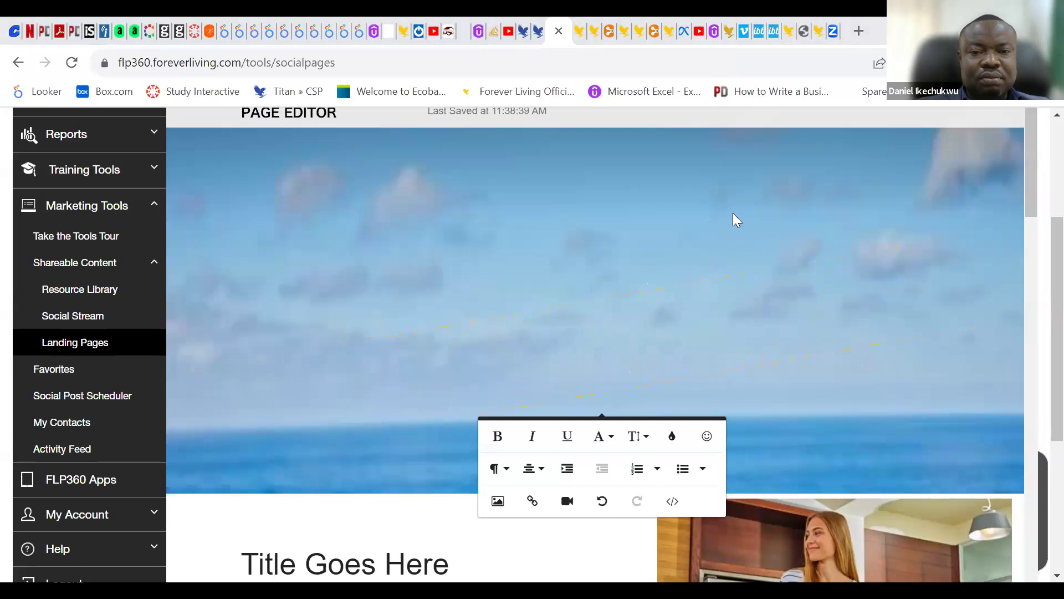
left_click(756, 217)
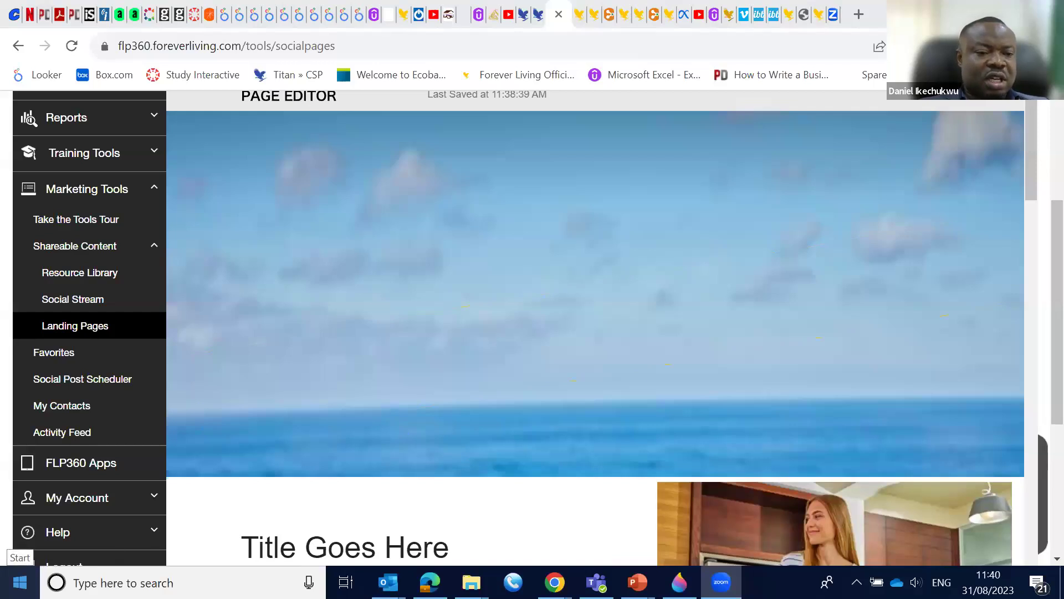
Open the image SJ_FLP_692_EMR17_Activities_Candids_0051 from the EMR folder in Paint 3D
left_click(20, 582)
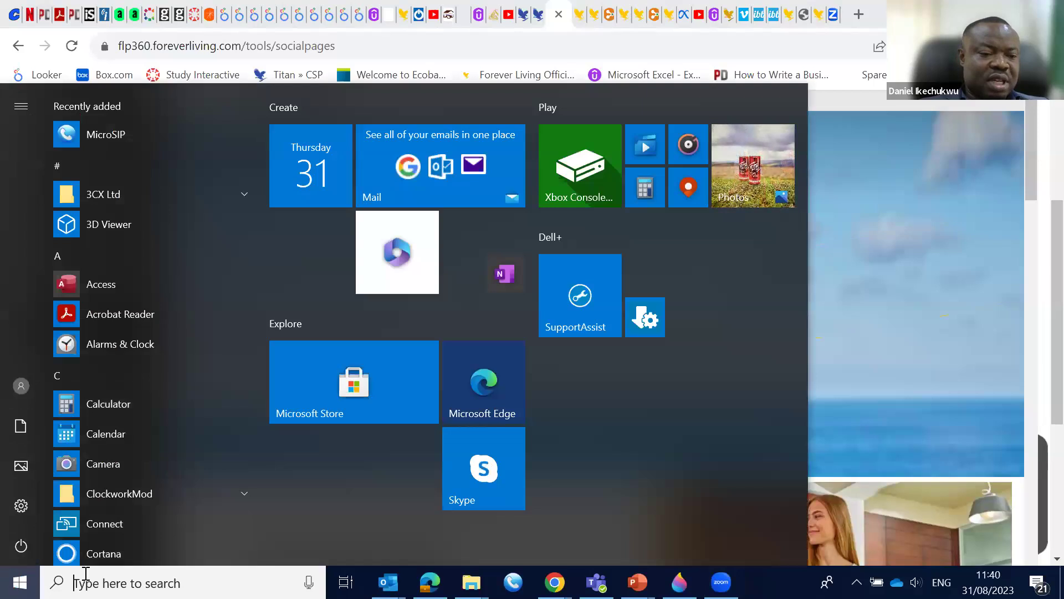
type("pAIN")
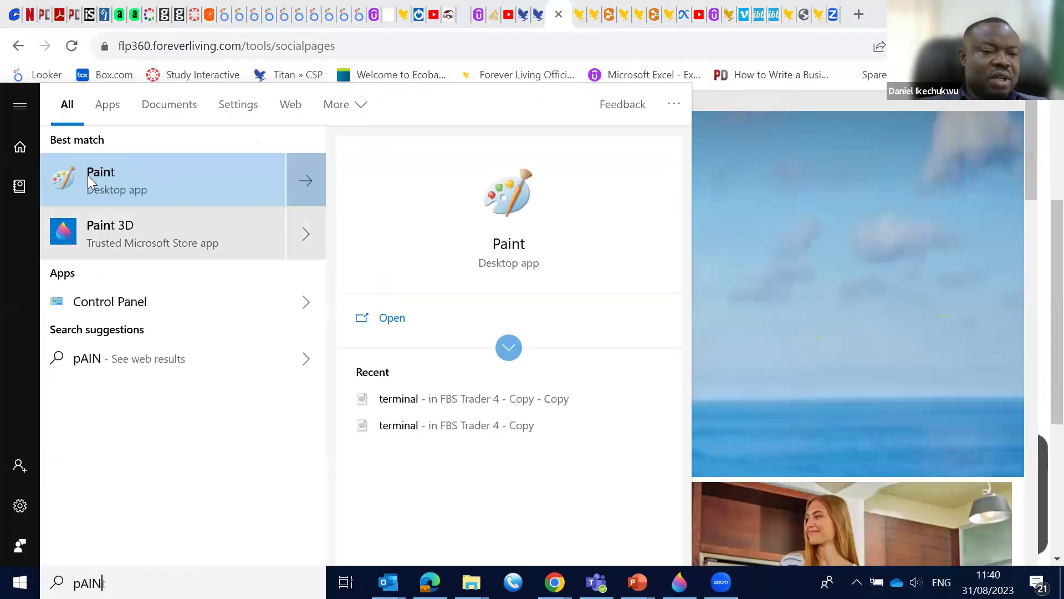
left_click(123, 157)
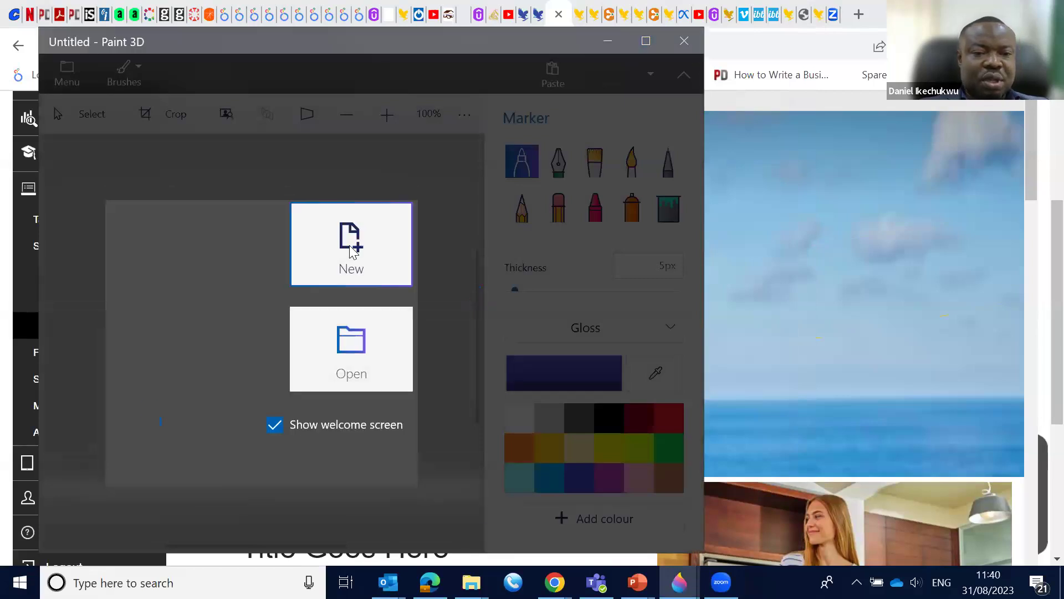
left_click(352, 249)
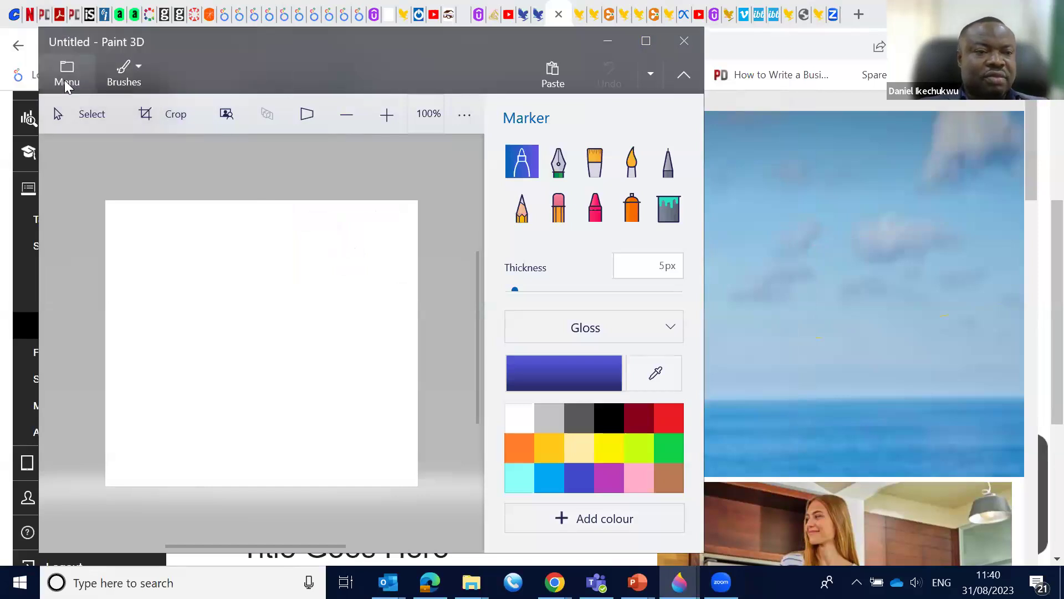
left_click(67, 72)
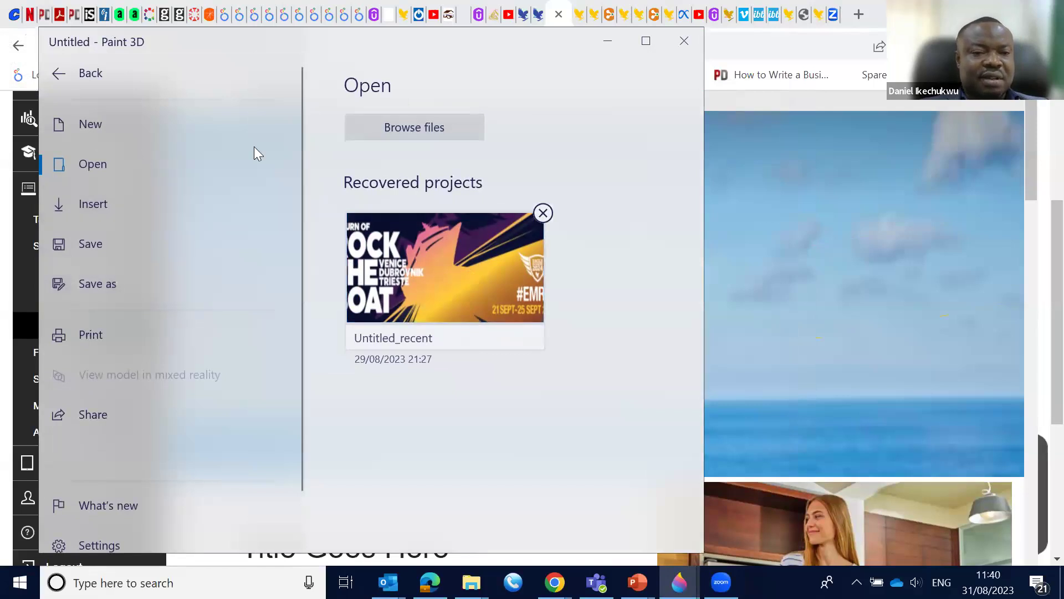
left_click(385, 126)
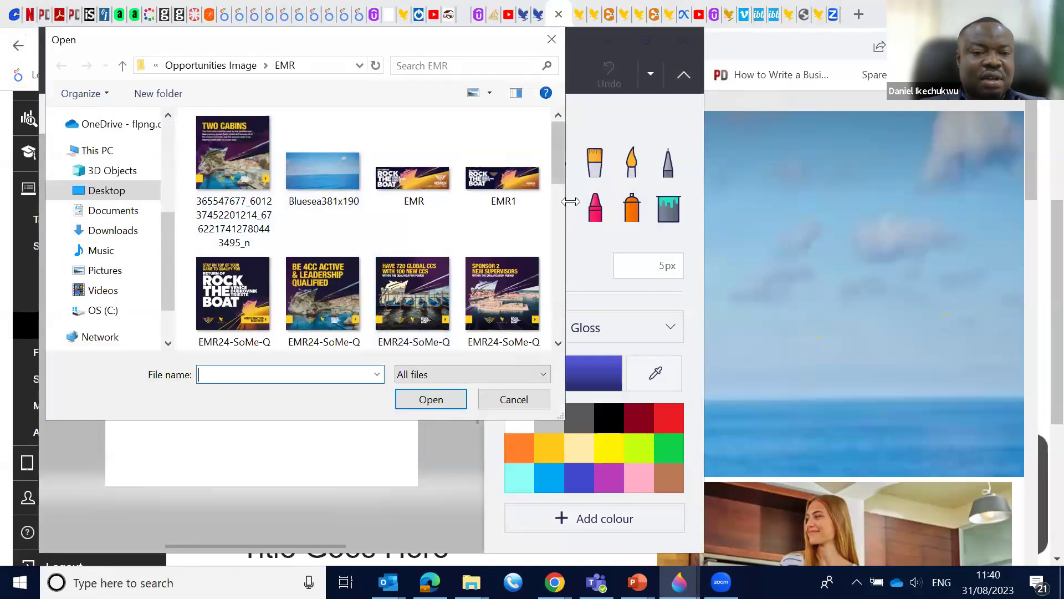
left_click_drag(555, 169, 568, 323)
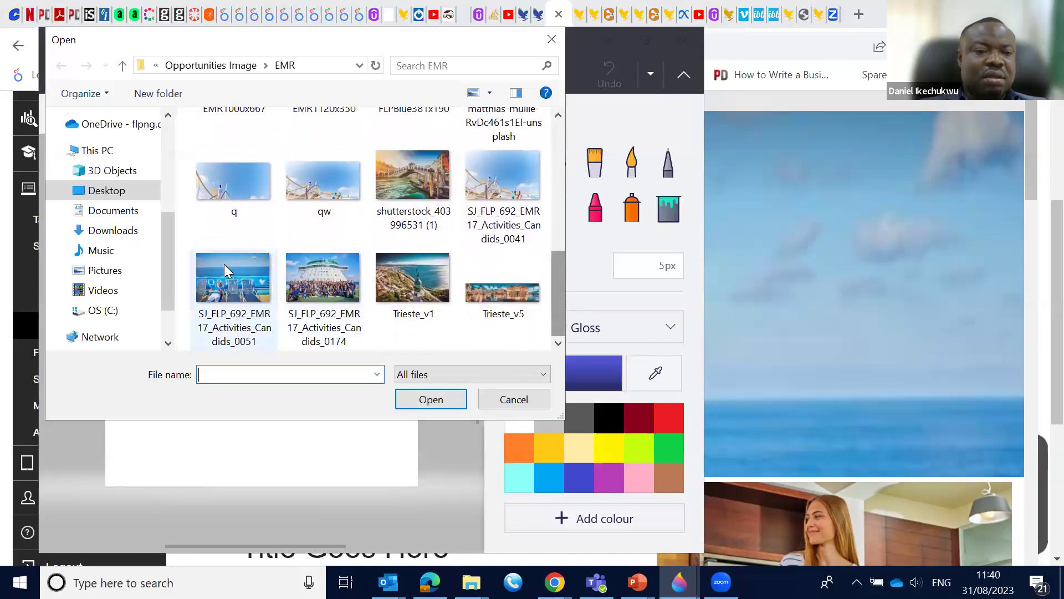
left_click(226, 266)
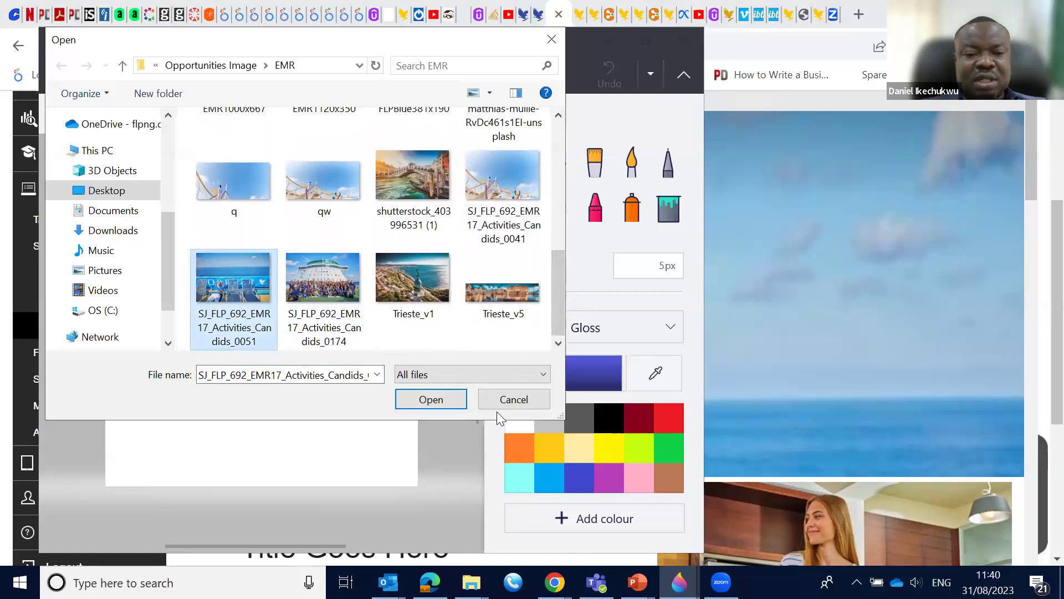
left_click(443, 406)
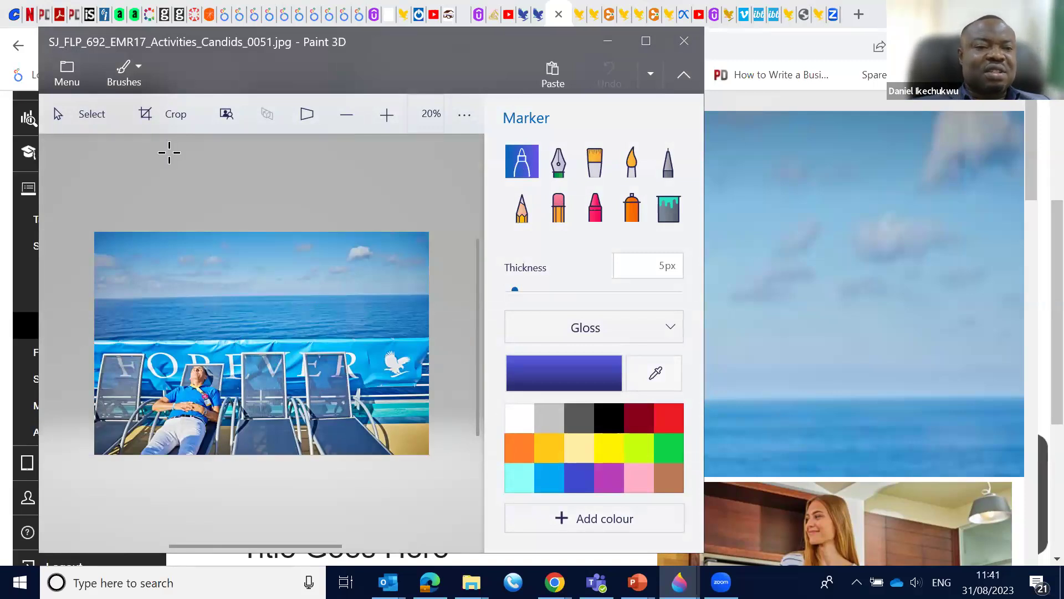
Crop the image to a custom size of 381 by 190 px and close Paint 3D without saving
left_click(156, 114)
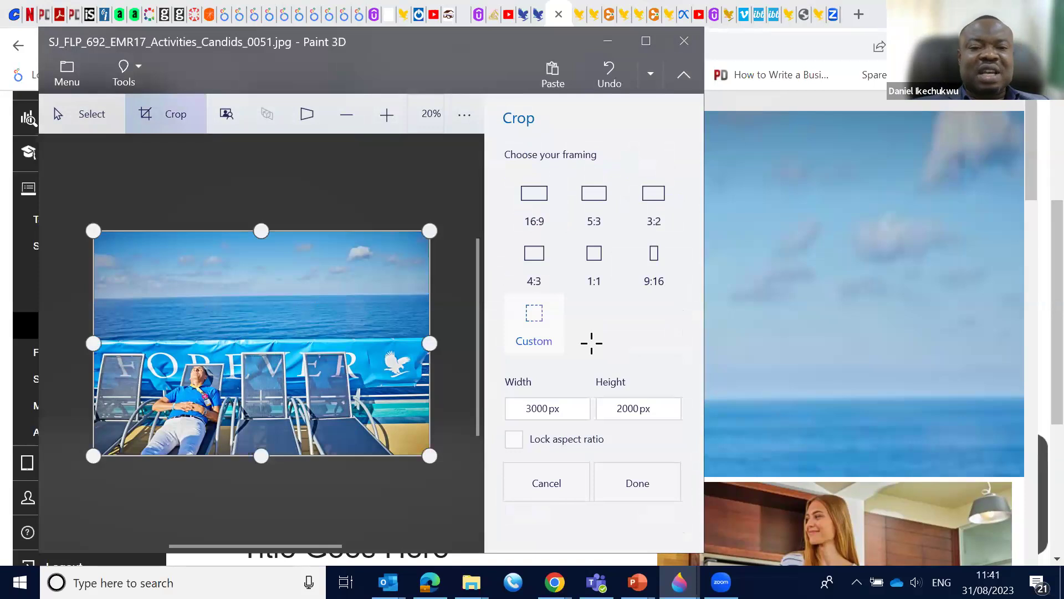
left_click(547, 413)
double_click(547, 413)
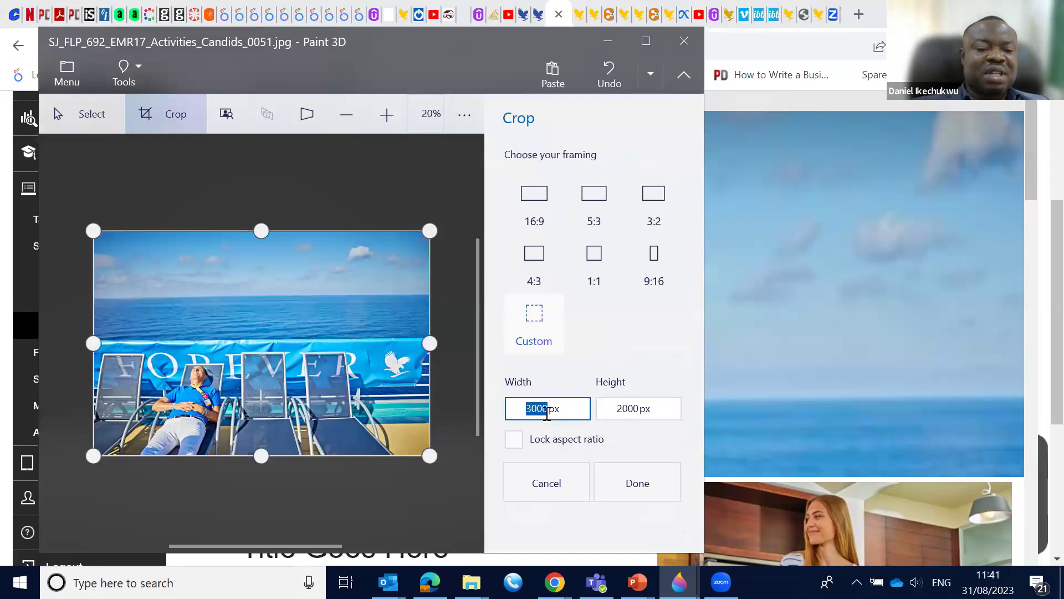
type("384")
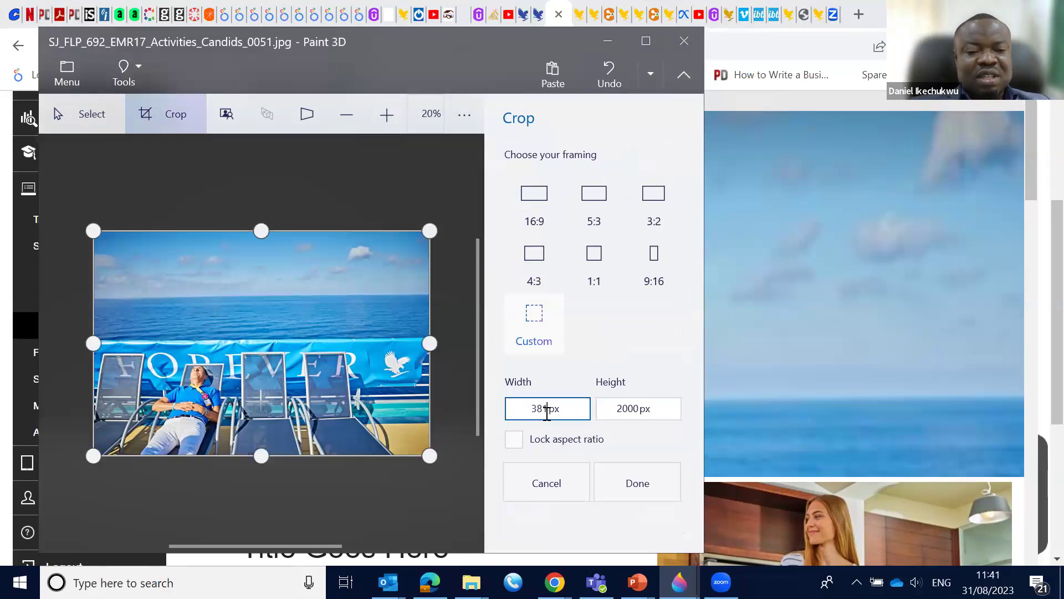
double_click(640, 413)
type("190")
left_click(629, 472)
left_click(630, 482)
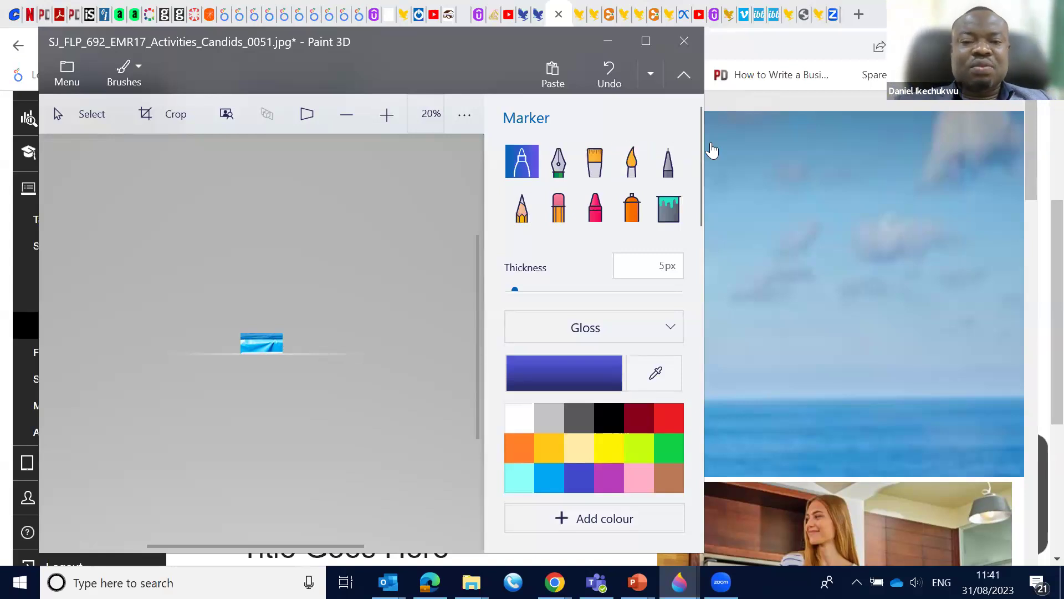
left_click(684, 41)
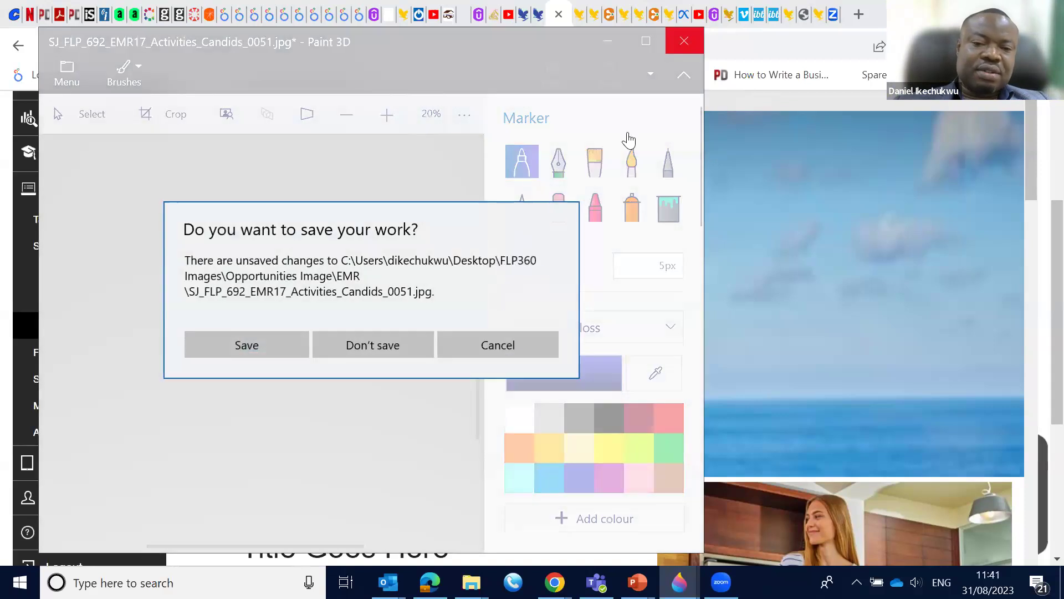
left_click(371, 355)
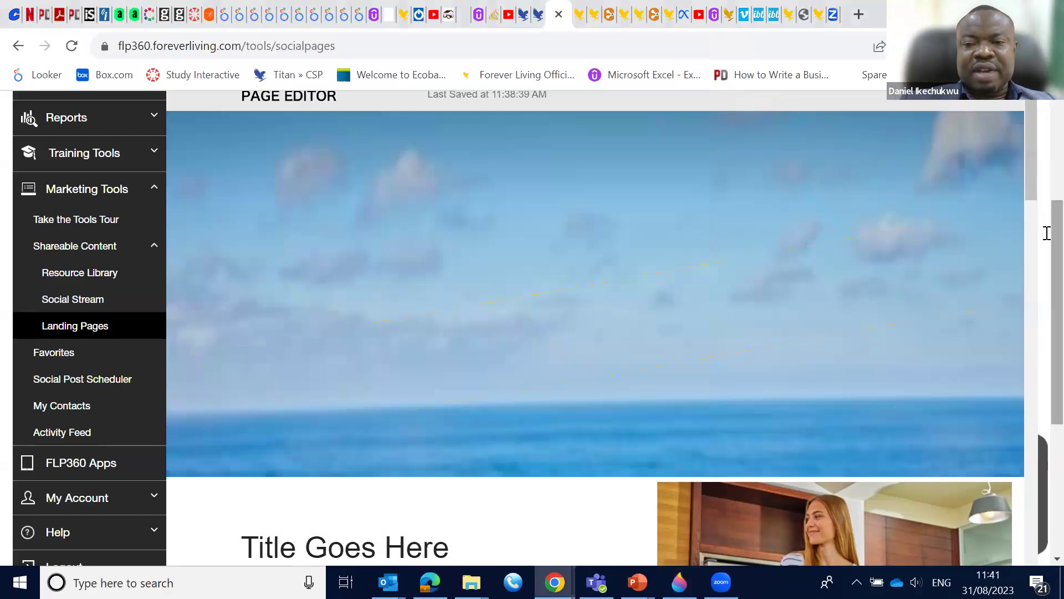
Enter "The Return of Rock The Boat" as the title text on the sea banner
scroll(1031, 183, "down", 2)
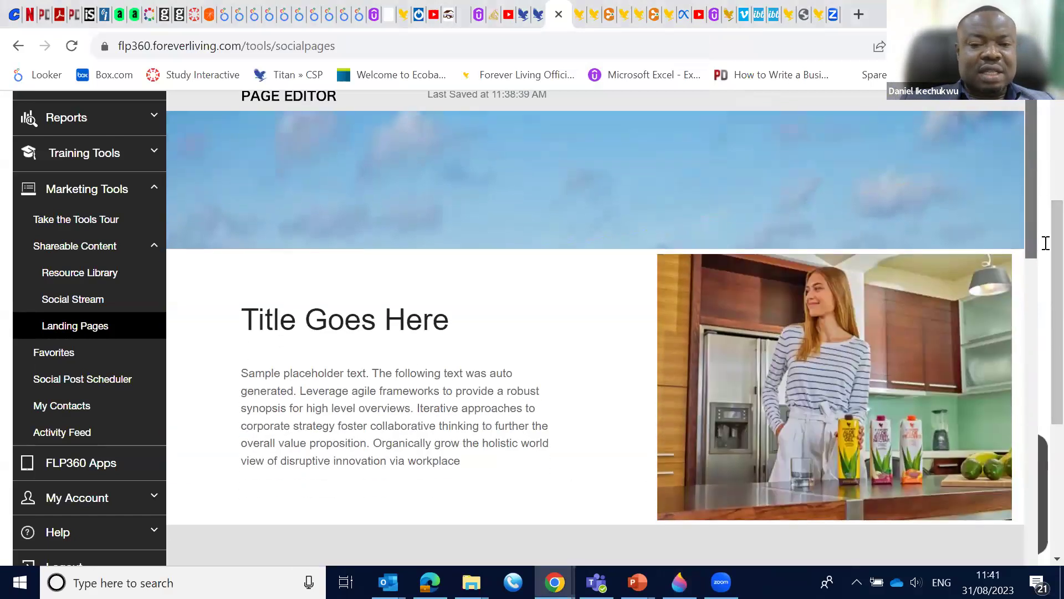
scroll(1035, 170, "up", 2)
left_click(720, 293)
left_click(719, 292)
type("the")
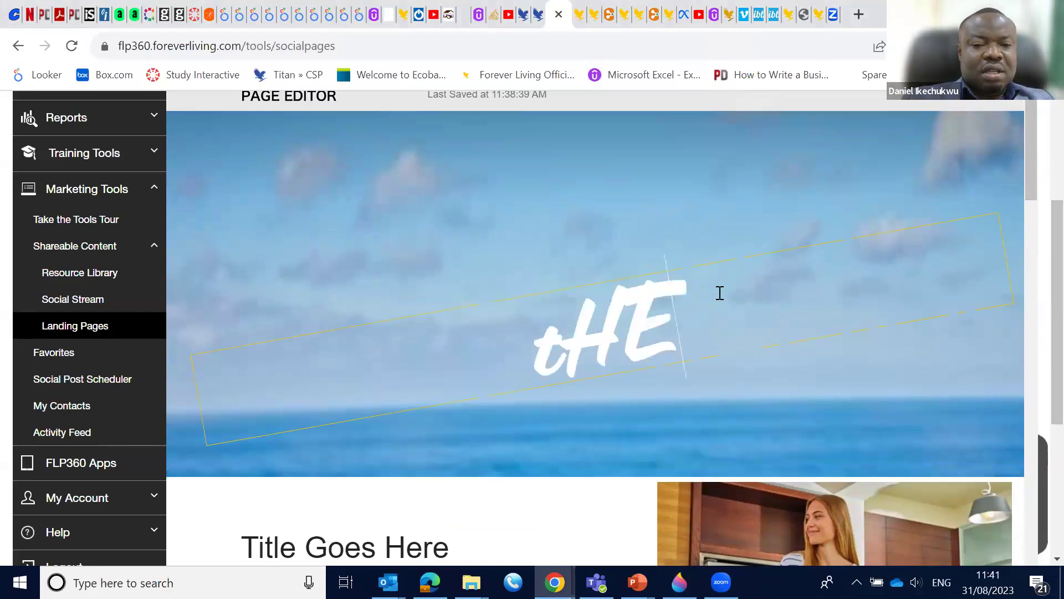
key("BackSpace")
key("BackSpace")
key("BackSpace")
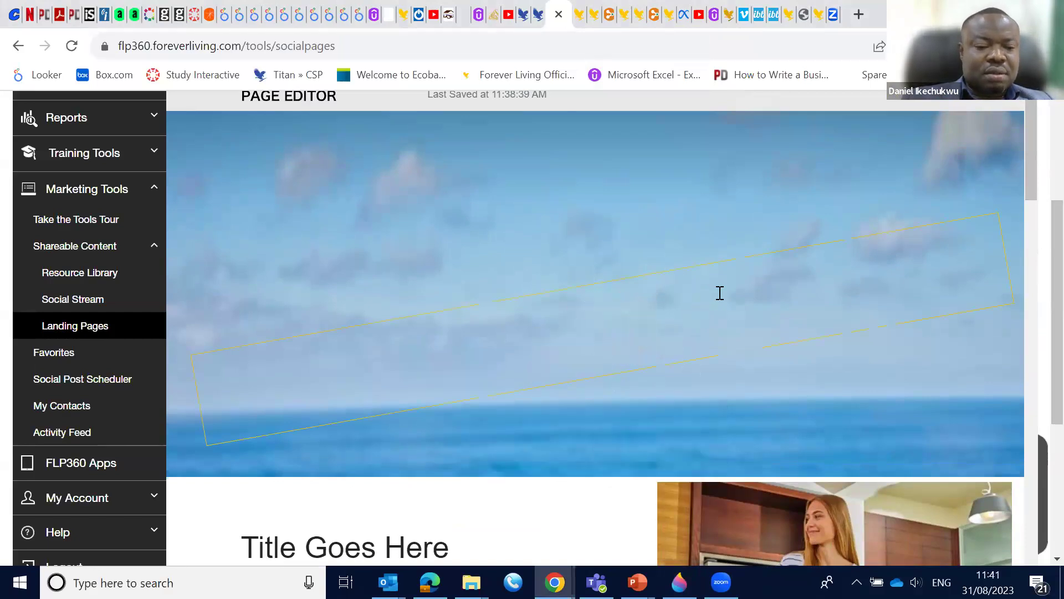
type("The")
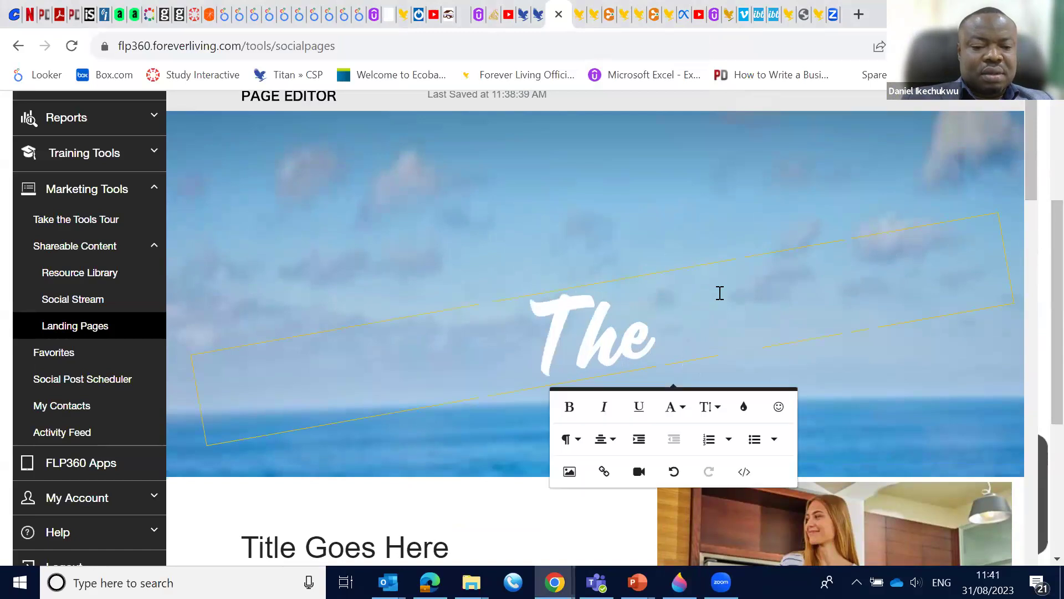
type(" Retu")
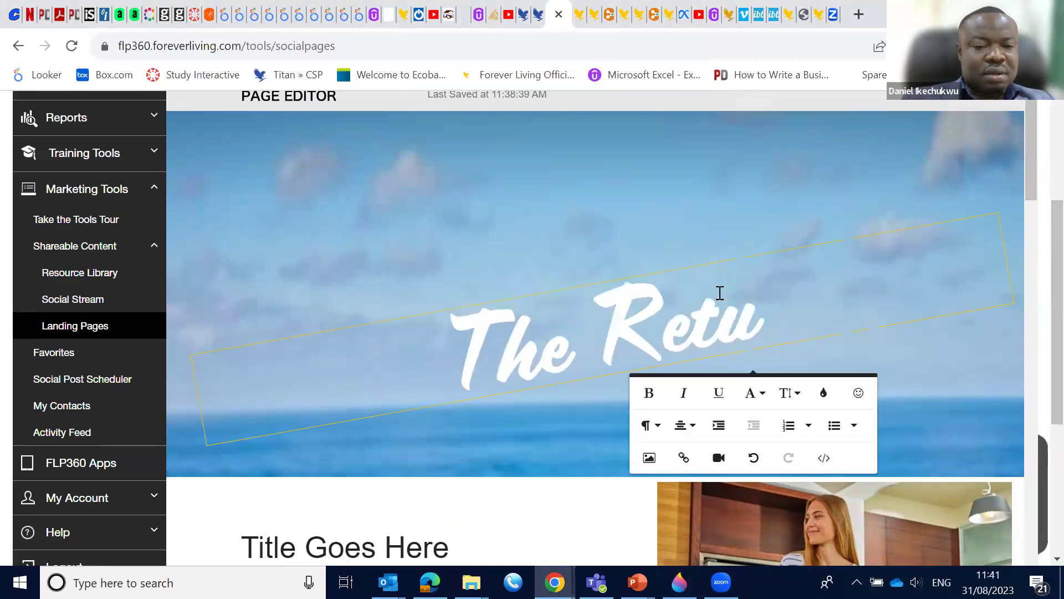
type("rn of R")
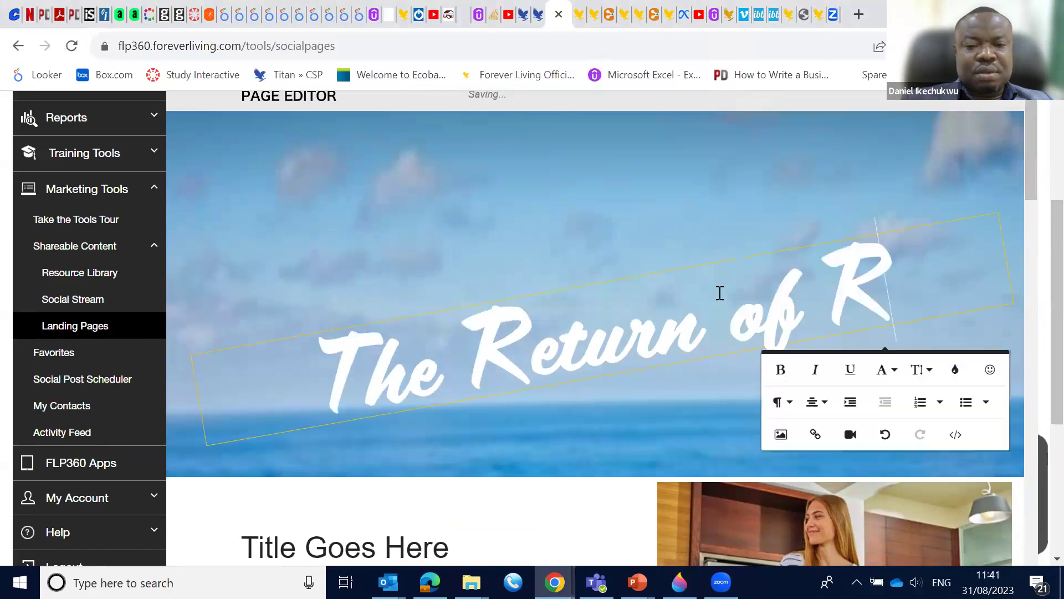
type("ock")
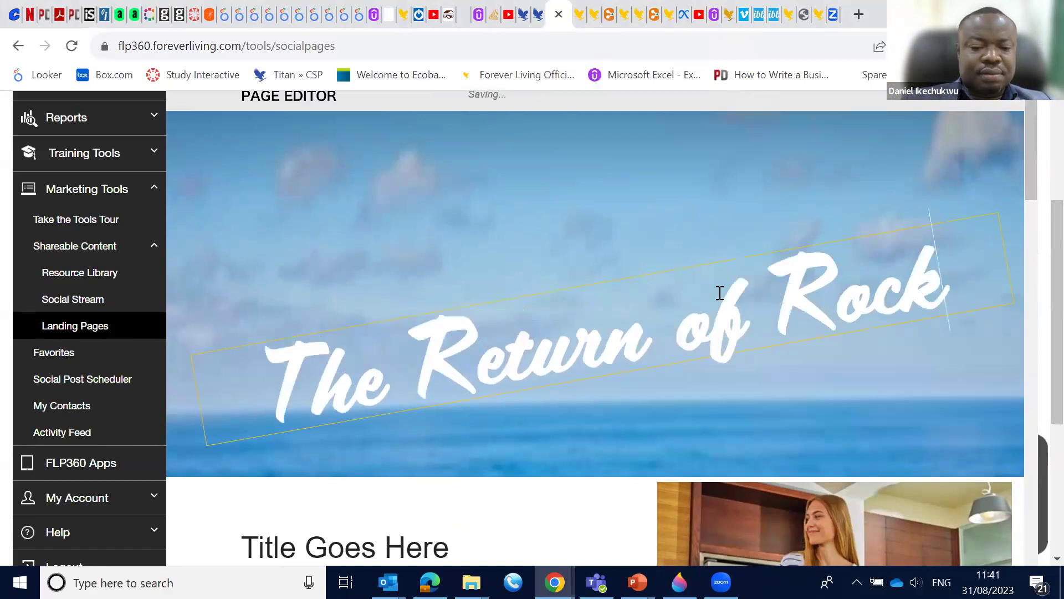
type(" The")
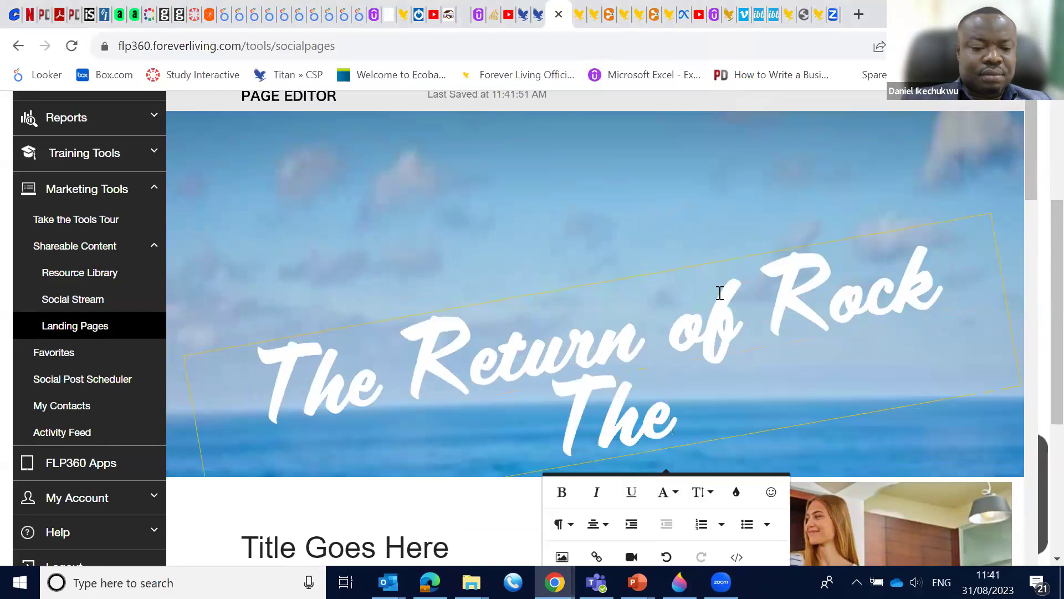
type(" Boat")
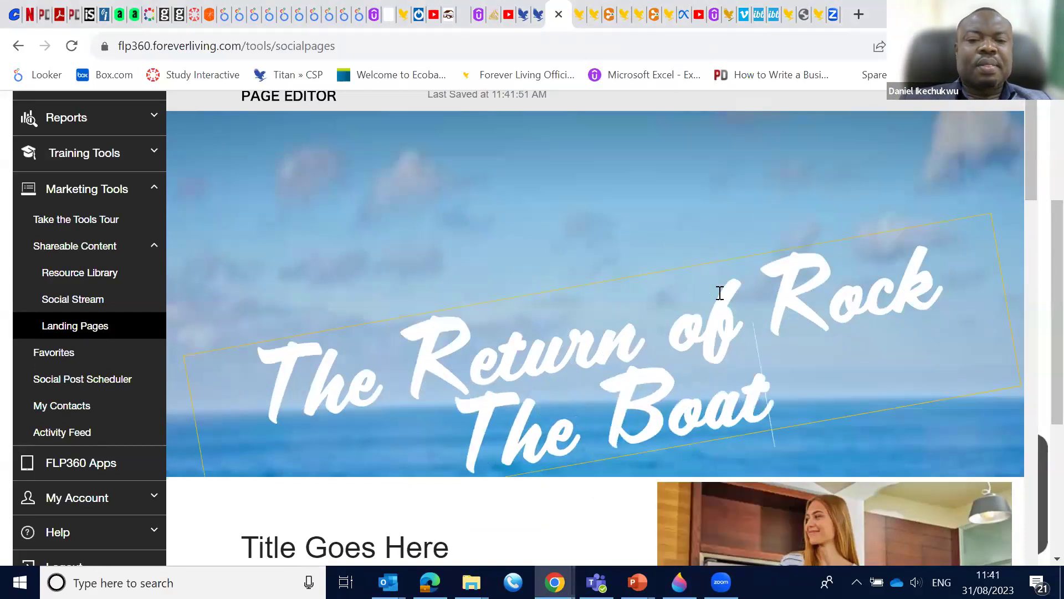
Change the whole banner title's text colour to dark navy blue and deselect it
left_click_drag(780, 402, 261, 380)
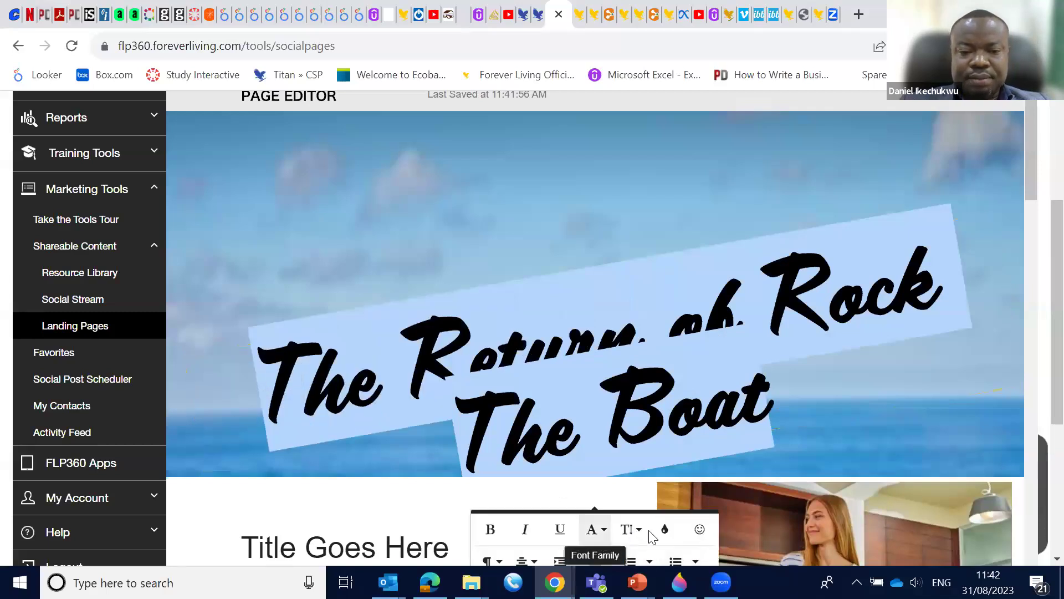
left_click(666, 530)
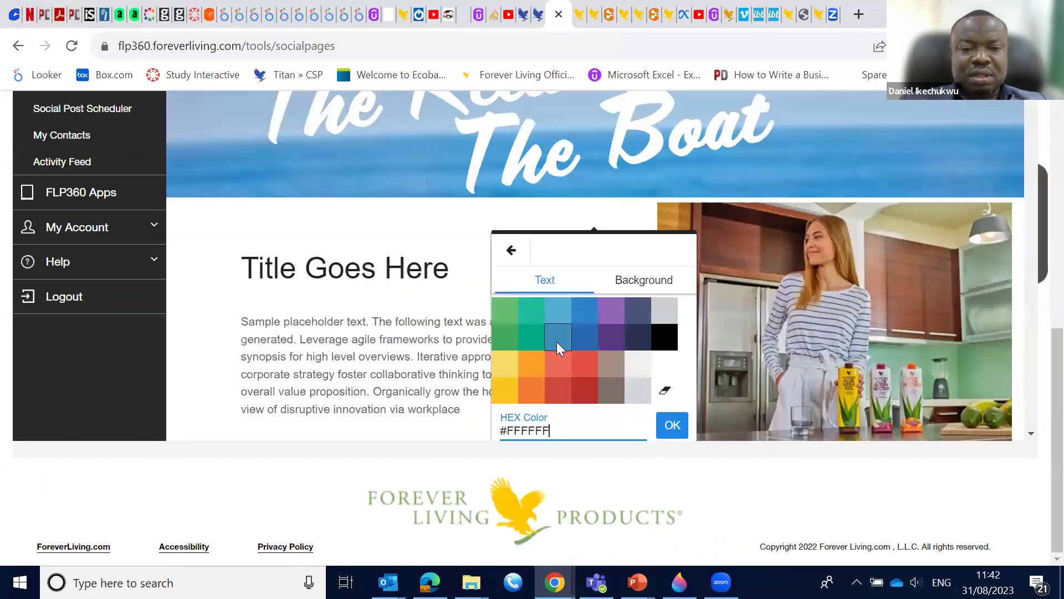
left_click(641, 344)
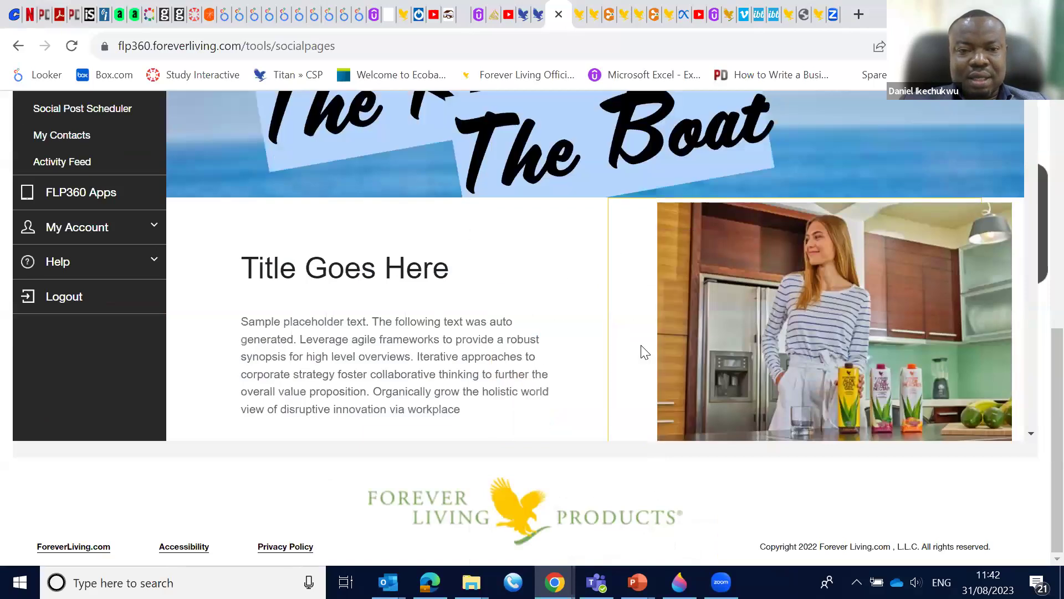
left_click(887, 175)
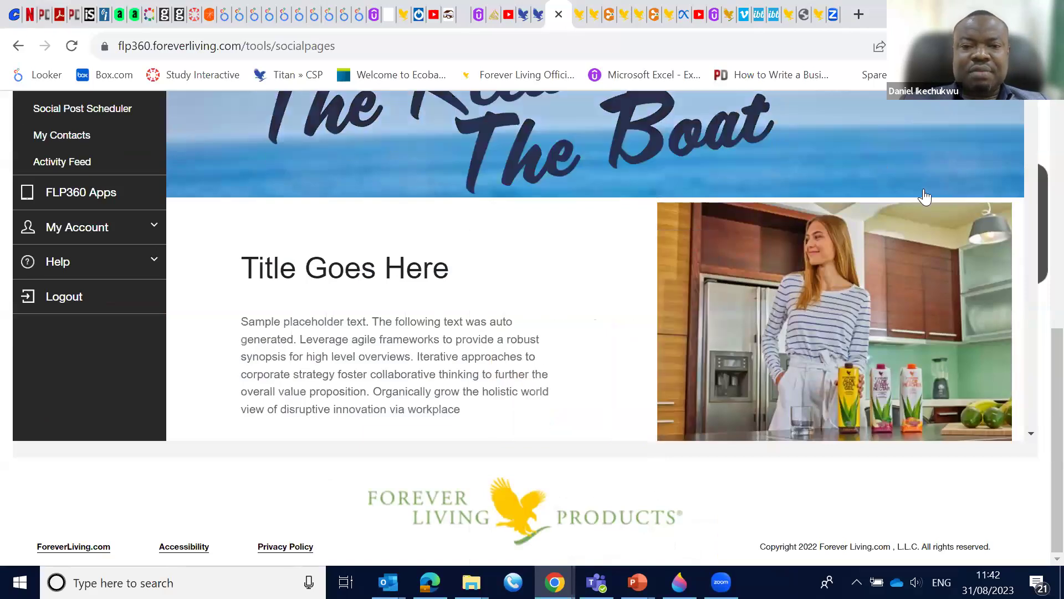
scroll(1044, 325, "up", 5)
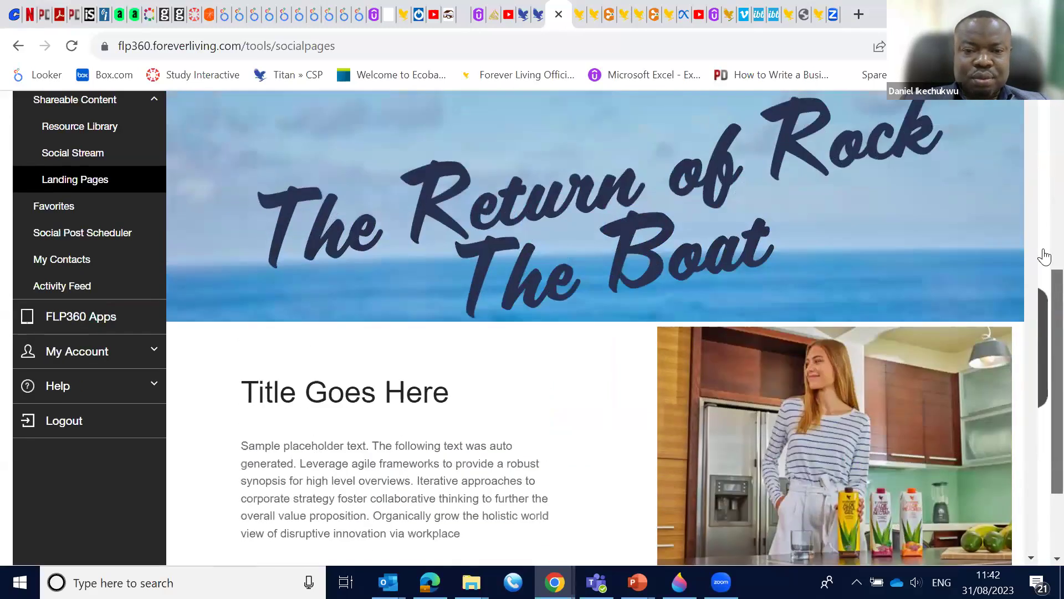
scroll(1032, 221, "down", 3)
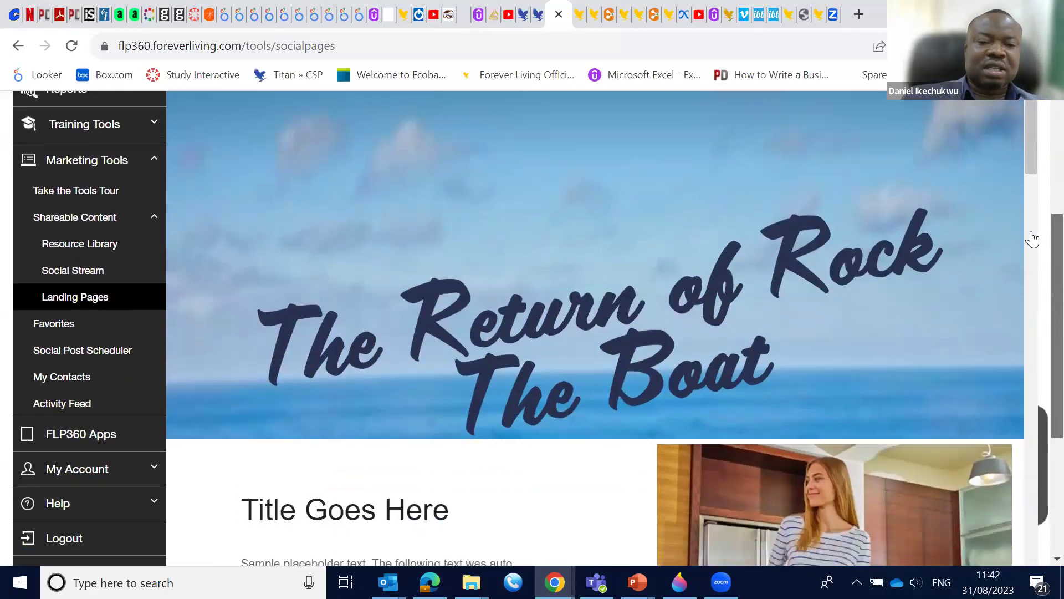
scroll(1035, 300, "down", 1)
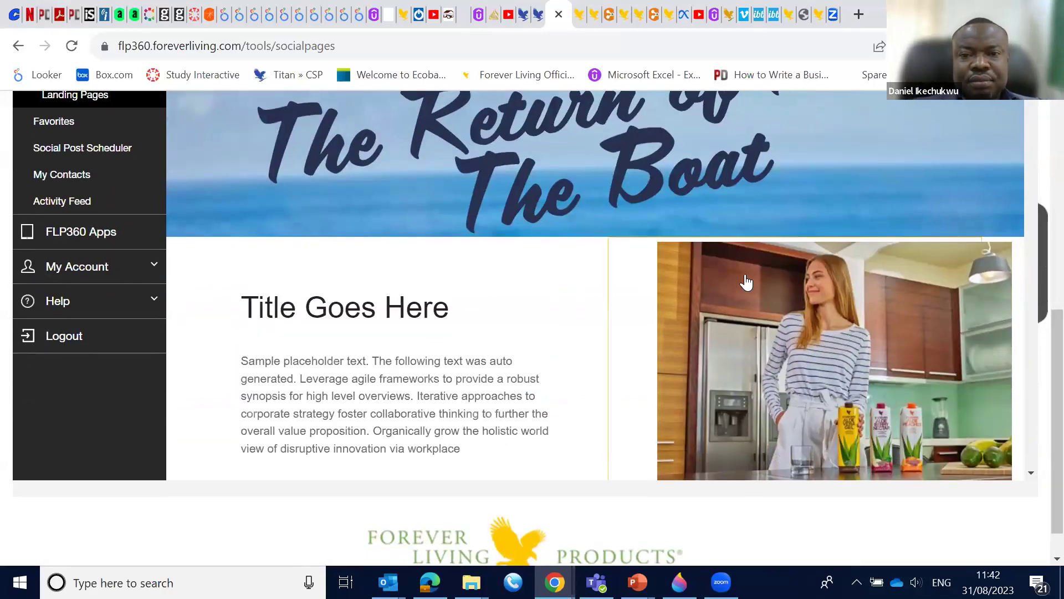
Copy the Eagle Manager Incentive description paragraph below the EMR24 heading on the eagle-manager-challenge sample page
left_click(816, 22)
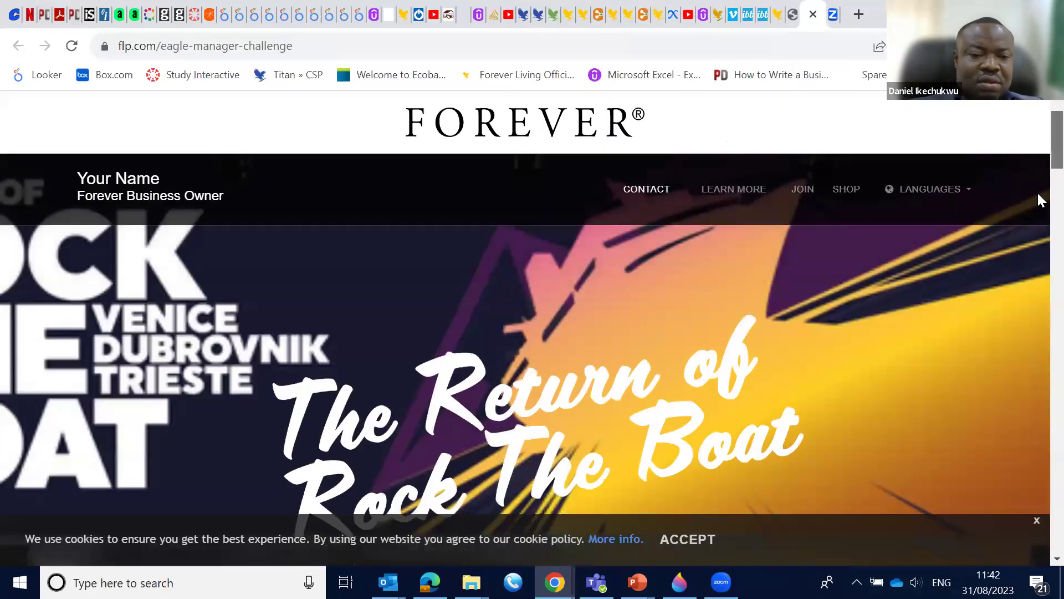
scroll(1040, 177, "down", 6)
scroll(1040, 188, "up", 1)
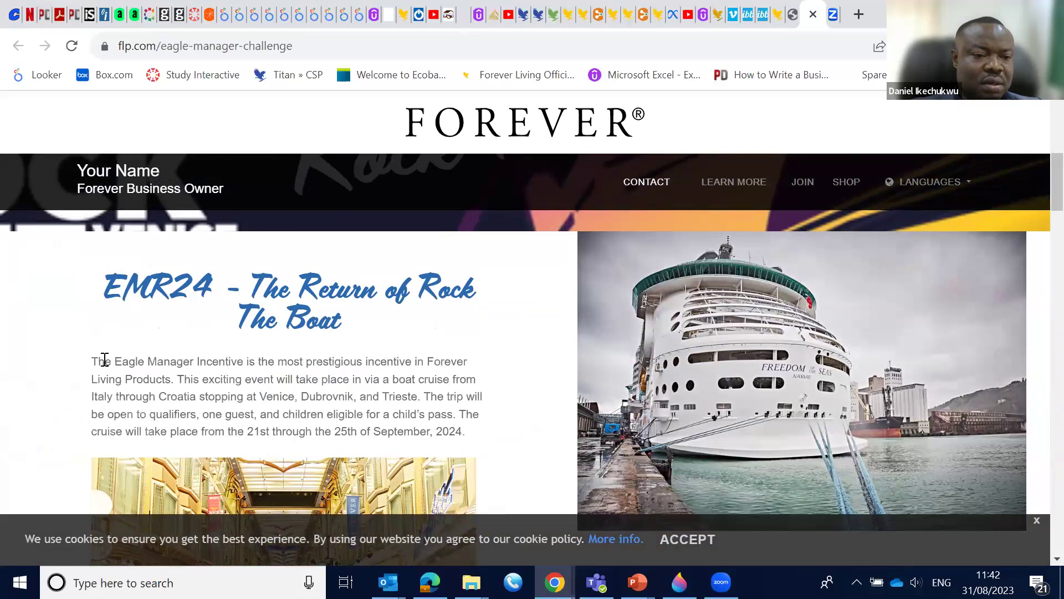
left_click_drag(94, 363, 480, 442)
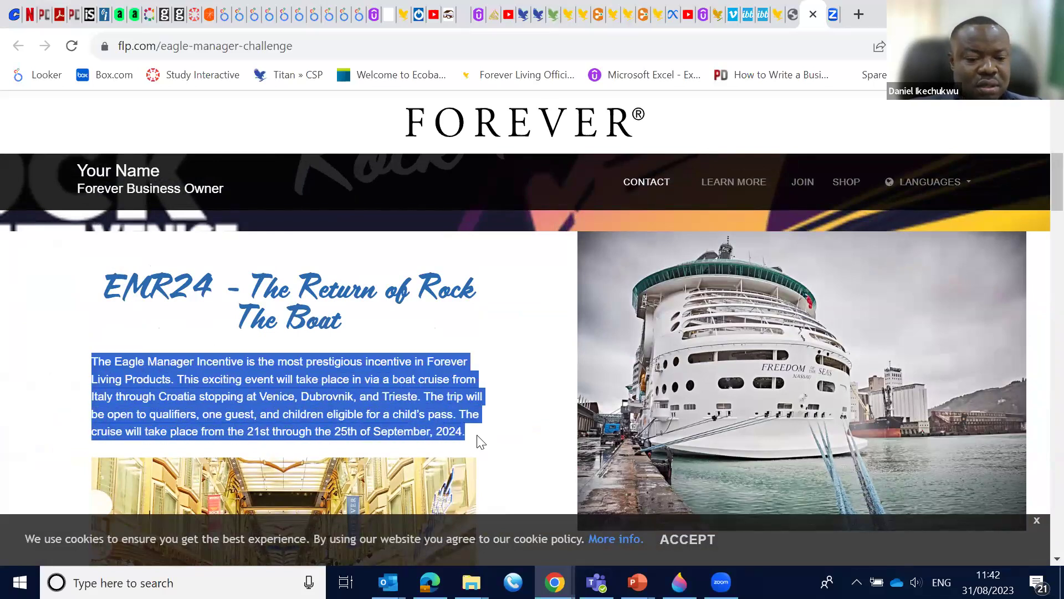
right_click(395, 408)
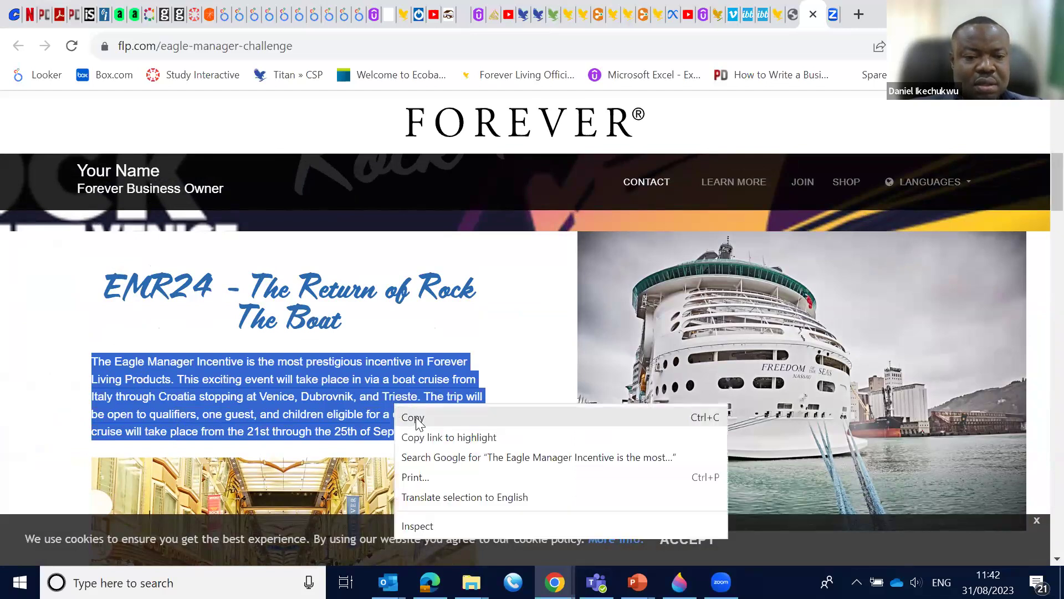
left_click(416, 418)
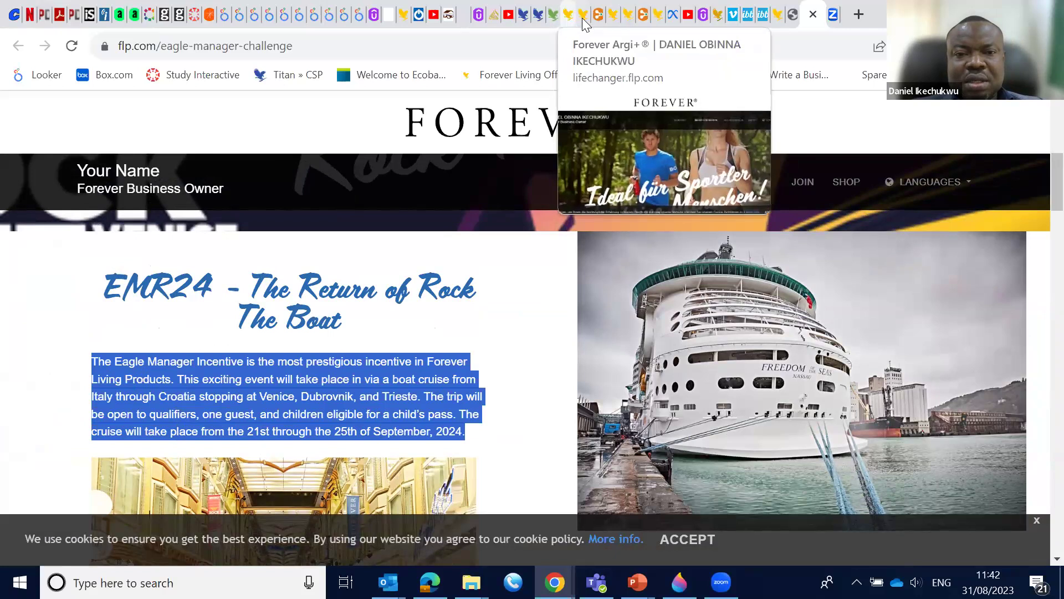
Replace the sample placeholder paragraph beside the kitchen photo on the FLP360 landing page with the copied Eagle Manager Incentive description
left_click(553, 21)
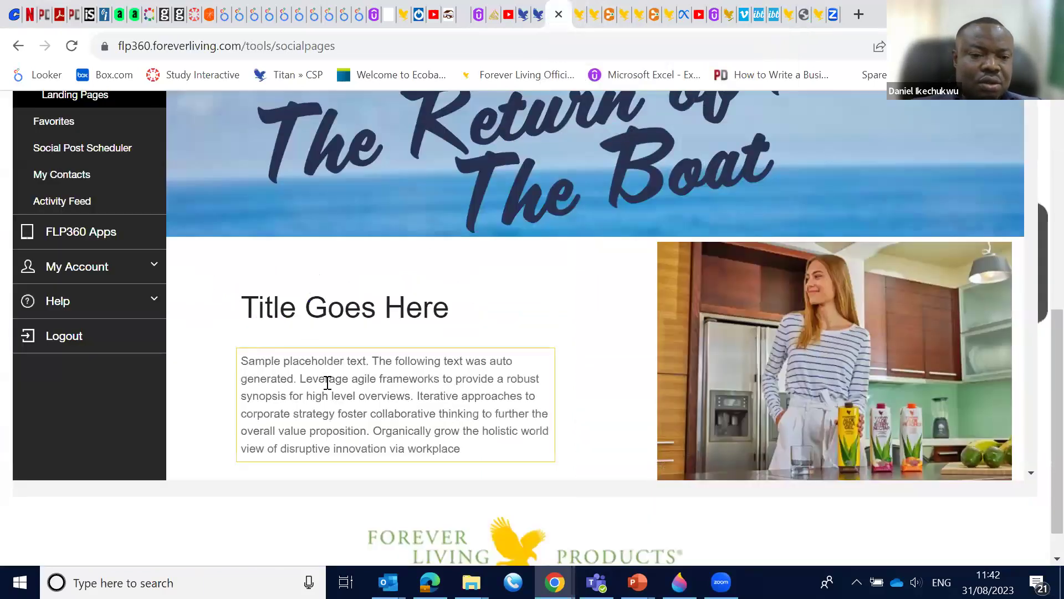
left_click(485, 453)
key("BackSpace")
key("BackSpace")
key("BackSpace")
key("BackSpace")
key("BackSpace")
key("BackSpace")
key("BackSpace")
key("BackSpace")
key("BackSpace")
key("BackSpace")
key("BackSpace")
key("BackSpace")
key("BackSpace")
key("BackSpace")
key("BackSpace")
key("BackSpace")
key("BackSpace")
key("BackSpace")
key("BackSpace")
key("BackSpace")
key("BackSpace")
key("BackSpace")
key("BackSpace")
key("BackSpace")
key("BackSpace")
key("BackSpace")
key("BackSpace")
key("BackSpace")
key("BackSpace")
key("BackSpace")
key("BackSpace")
key("BackSpace")
key("BackSpace")
key("BackSpace")
key("BackSpace")
key("BackSpace")
key("BackSpace")
key("BackSpace")
key("BackSpace")
key("BackSpace")
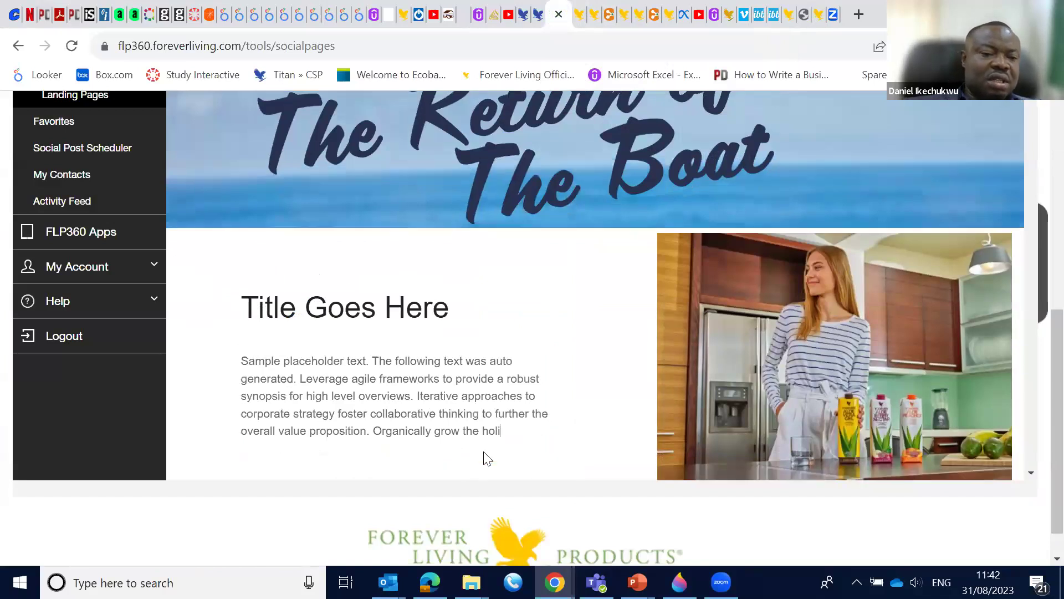
key("BackSpace")
key("BackSpace")
key("BackSpace")
key("BackSpace")
key("BackSpace")
key("BackSpace")
key("BackSpace")
key("BackSpace")
key("BackSpace")
key("BackSpace")
key("BackSpace")
key("BackSpace")
key("BackSpace")
key("BackSpace")
key("BackSpace")
key("BackSpace")
key("BackSpace")
key("BackSpace")
key("BackSpace")
key("BackSpace")
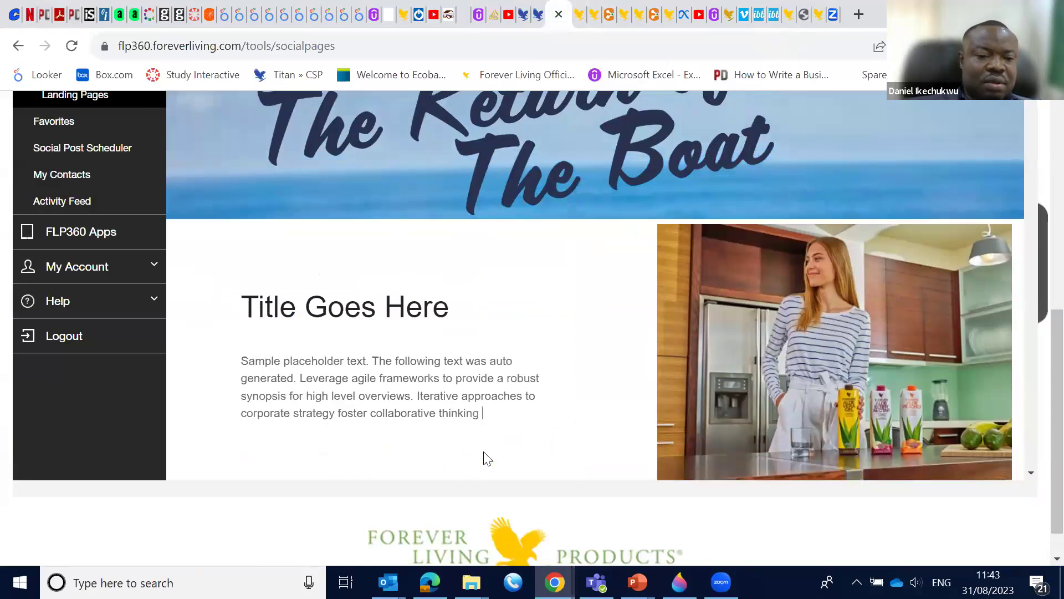
key("BackSpace")
key("BackSpace")
key("BackSpace")
key("BackSpace")
key("BackSpace")
key("BackSpace")
key("BackSpace")
key("BackSpace")
key("BackSpace")
key("BackSpace")
key("BackSpace")
key("BackSpace")
key("BackSpace")
key("BackSpace")
key("BackSpace")
key("BackSpace")
key("BackSpace")
key("BackSpace")
key("BackSpace")
key("BackSpace")
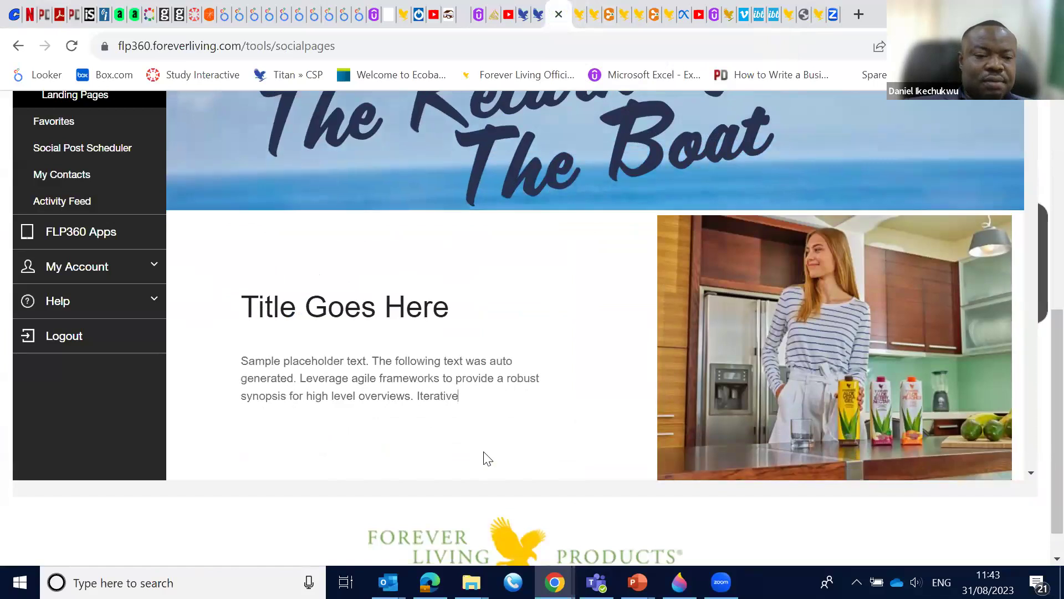
key("BackSpace")
key("BackSpace")
key("BackSpace")
key("BackSpace")
key("BackSpace")
key("BackSpace")
key("BackSpace")
key("BackSpace")
key("BackSpace")
key("BackSpace")
key("BackSpace")
key("BackSpace")
key("BackSpace")
key("BackSpace")
key("BackSpace")
key("BackSpace")
key("BackSpace")
key("BackSpace")
key("BackSpace")
key("BackSpace")
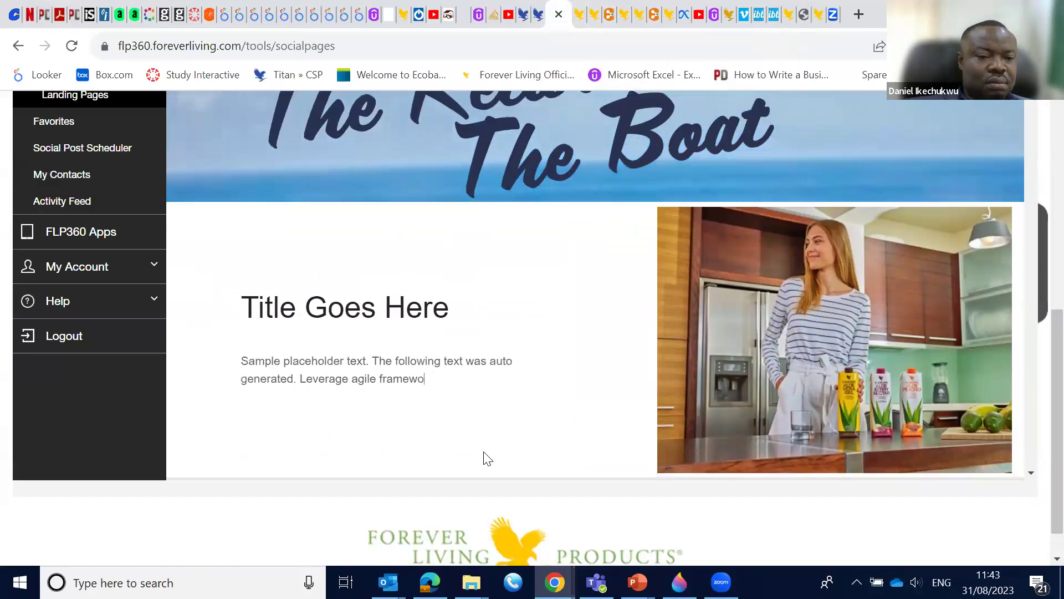
key("BackSpace")
key("BackSpace")
key("BackSpace")
key("BackSpace")
key("BackSpace")
key("BackSpace")
key("BackSpace")
key("BackSpace")
key("BackSpace")
key("BackSpace")
key("BackSpace")
key("BackSpace")
key("BackSpace")
key("BackSpace")
key("BackSpace")
key("BackSpace")
key("BackSpace")
key("BackSpace")
key("BackSpace")
key("BackSpace")
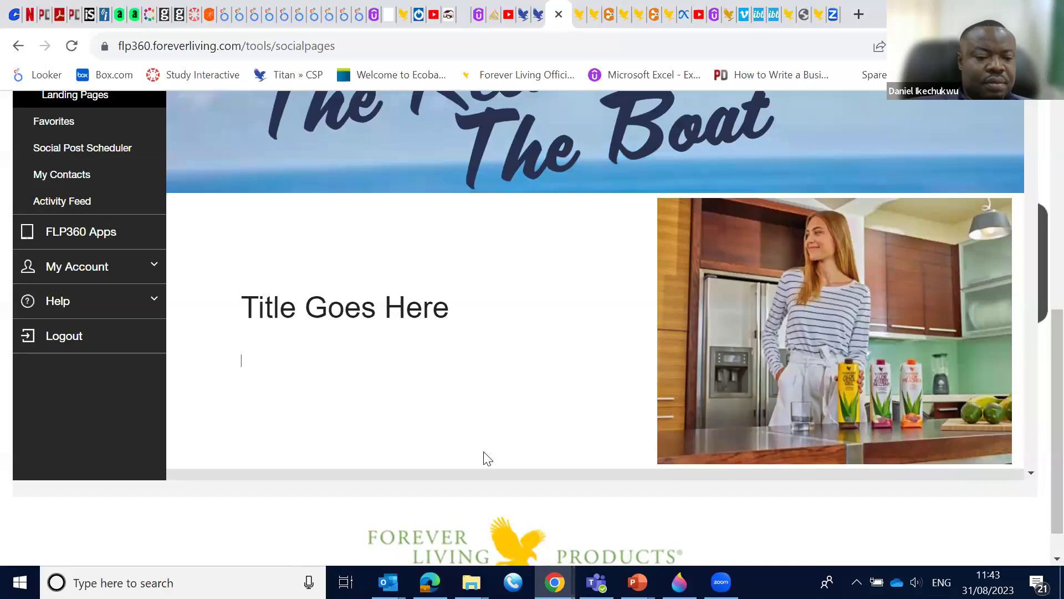
key("ctrl+v")
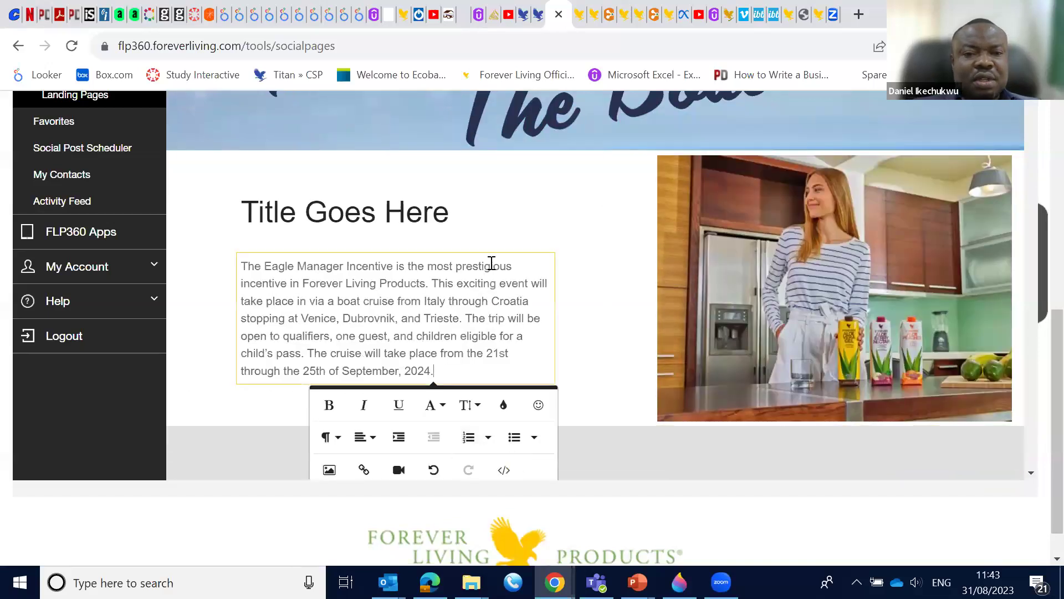
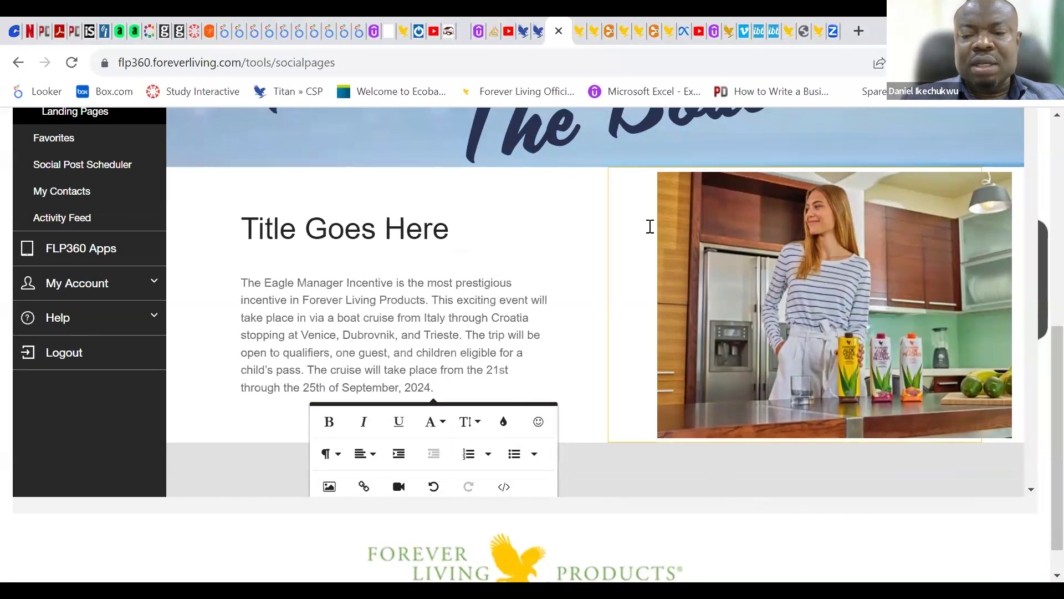
Copy the heading "EMR24 - The Return of Rock The Boat" from the eagle-manager-challenge sample page
mouse_move(819, 31)
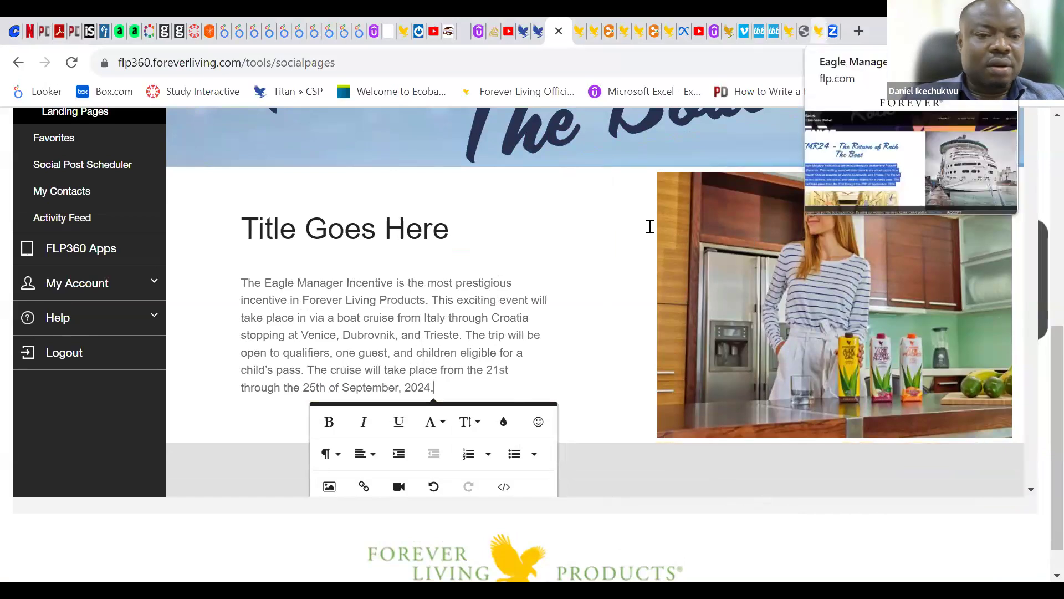
left_click(818, 31)
left_click_drag(104, 302, 355, 352)
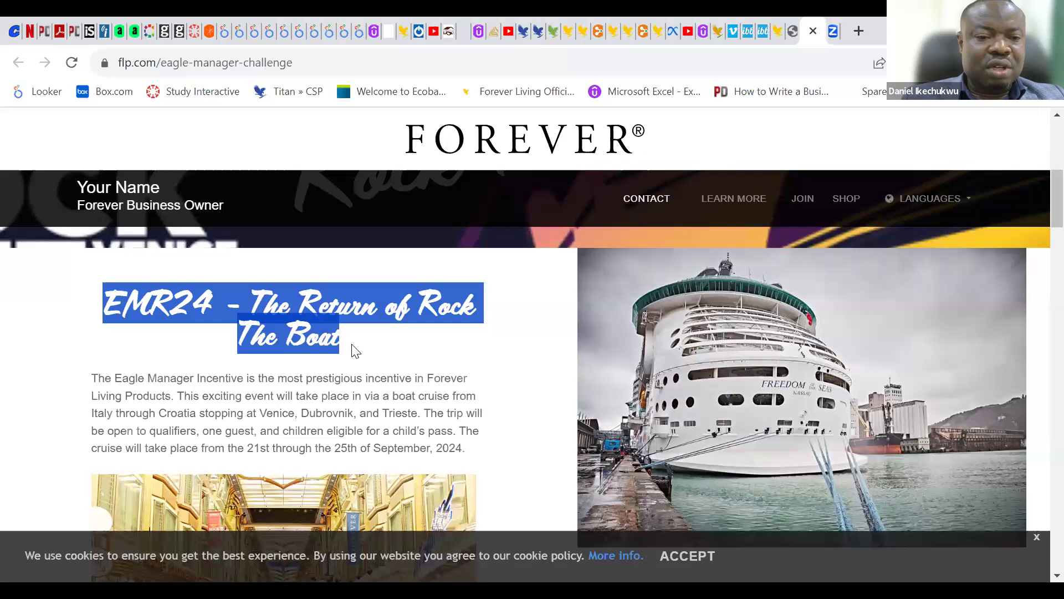
right_click(298, 313)
left_click(321, 328)
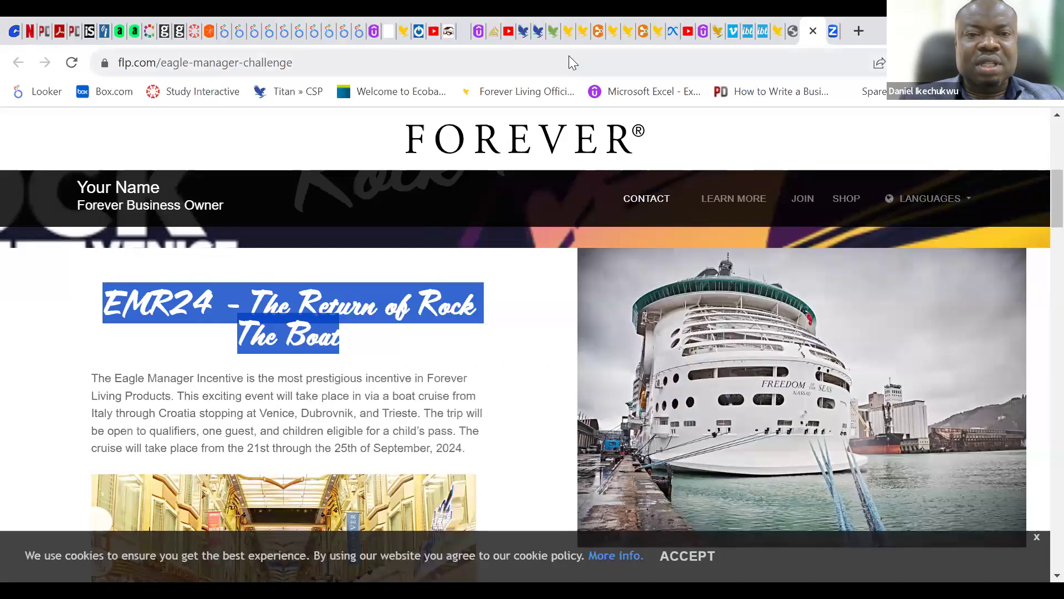
Replace the "Title Goes Here" heading on the FLP360 landing page with the copied "EMR24 - The Return of Rock The Boat"
mouse_move(563, 37)
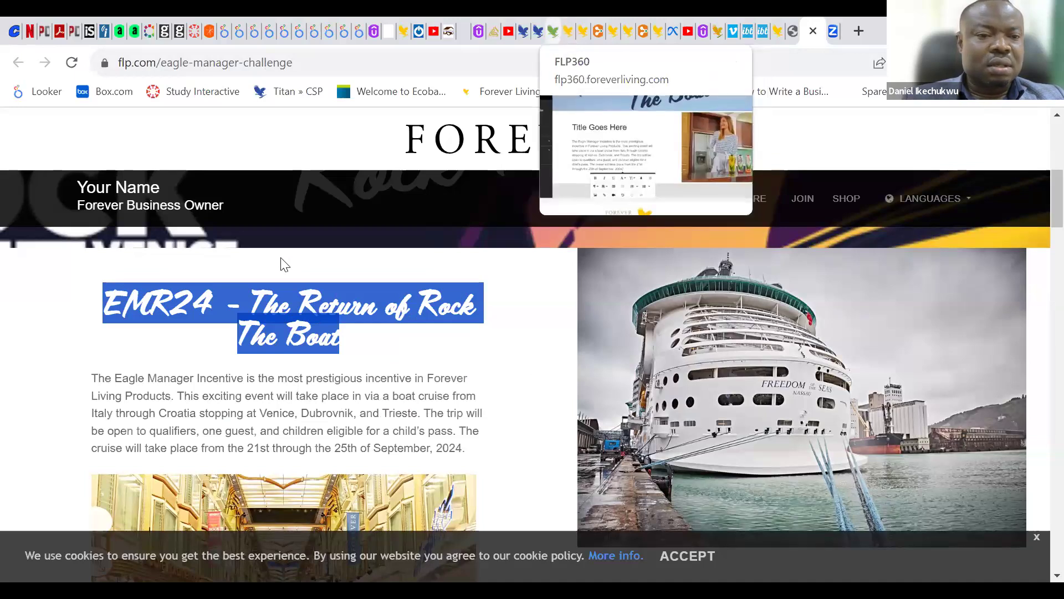
left_click(557, 40)
left_click(552, 40)
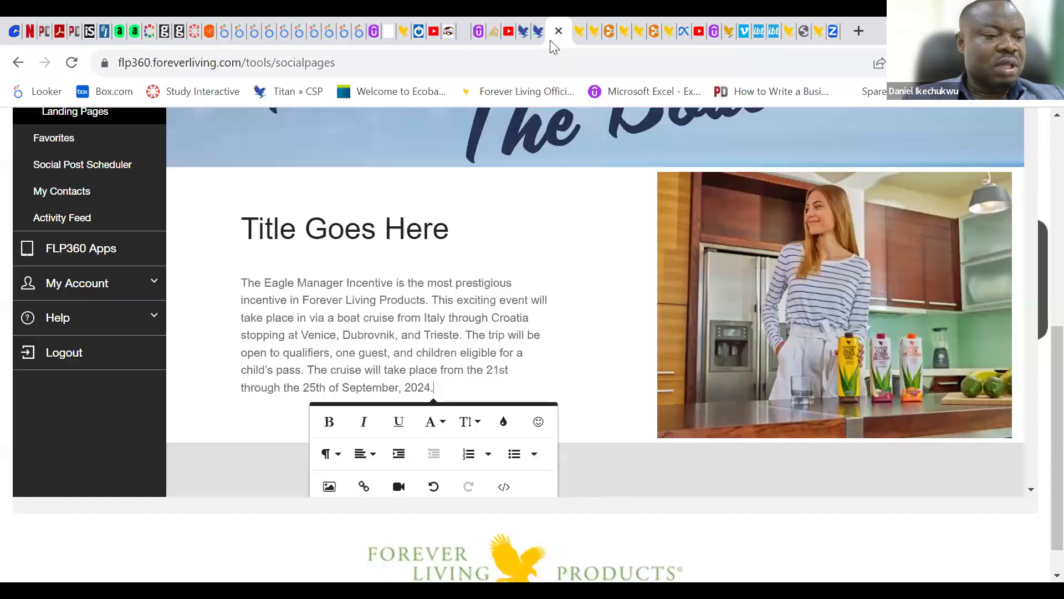
left_click(447, 228)
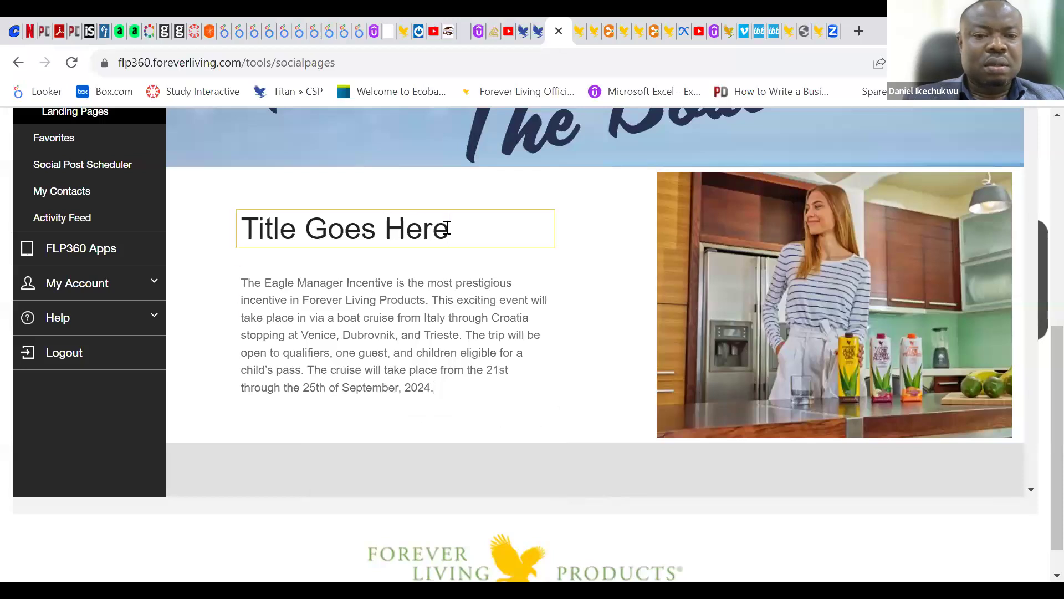
key("BackSpace")
key("BackSpace")
key("BackSpace")
key("BackSpace")
key("BackSpace")
key("BackSpace")
key("BackSpace")
key("BackSpace")
key("BackSpace")
key("BackSpace")
key("BackSpace")
key("BackSpace")
key("BackSpace")
key("BackSpace")
key("BackSpace")
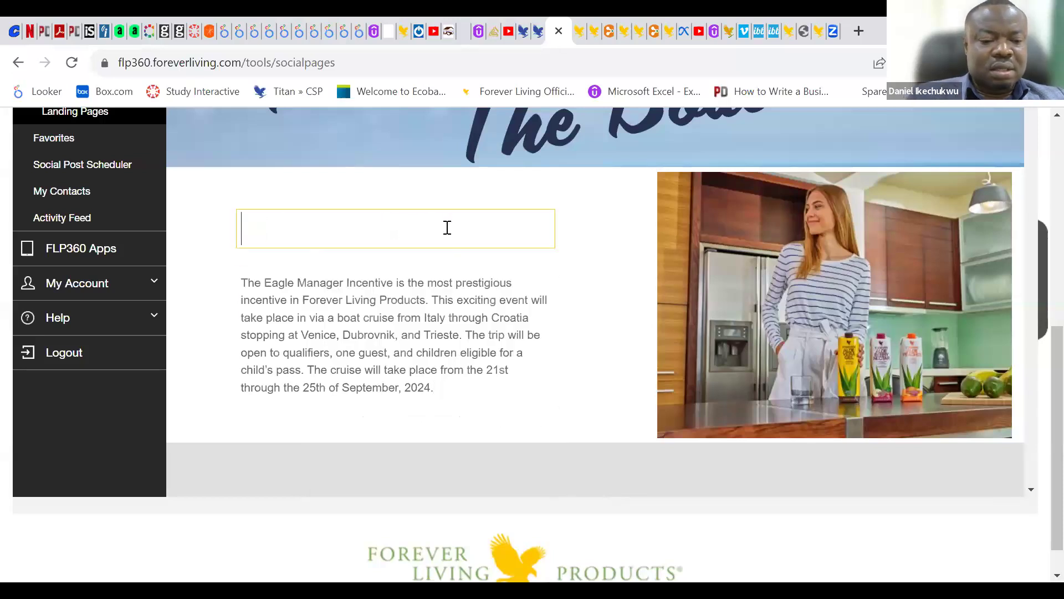
key("ctrl+v")
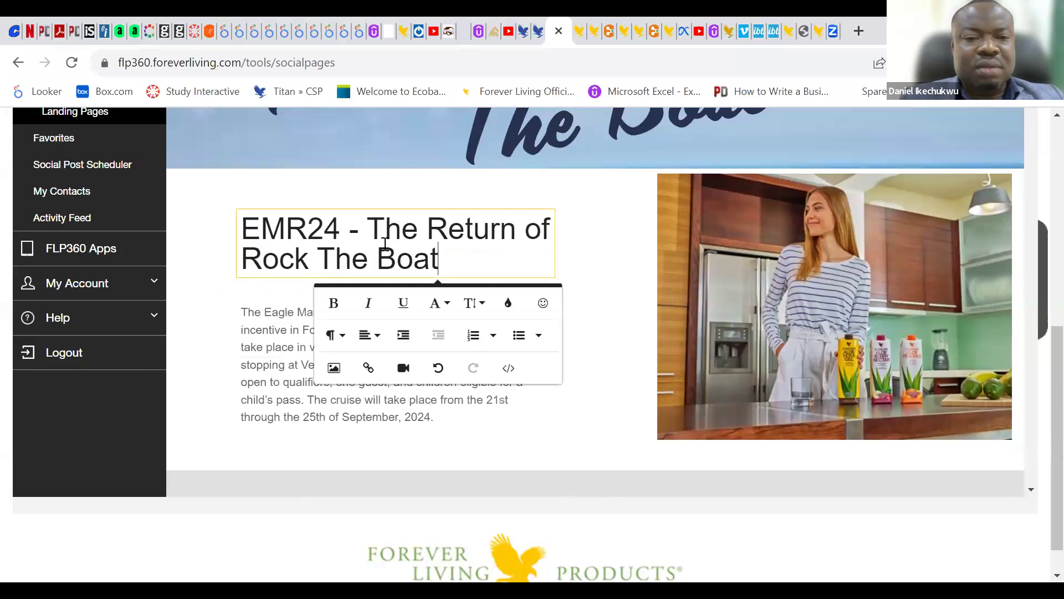
Change the font of the whole "EMR24 - The Return of Rock The Boat" heading to Scriptorama
triple_click(349, 257)
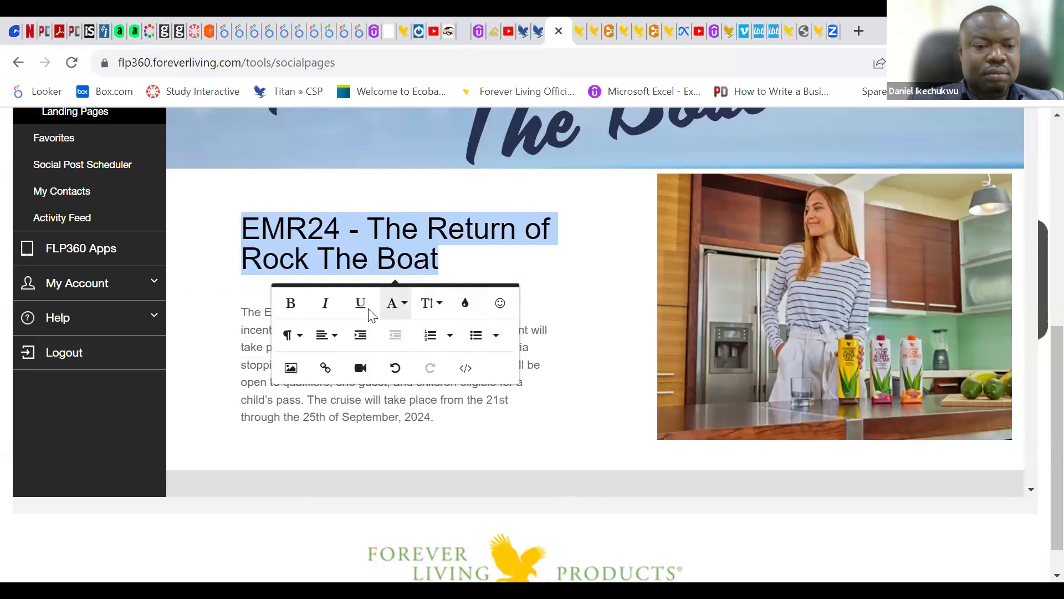
left_click(433, 305)
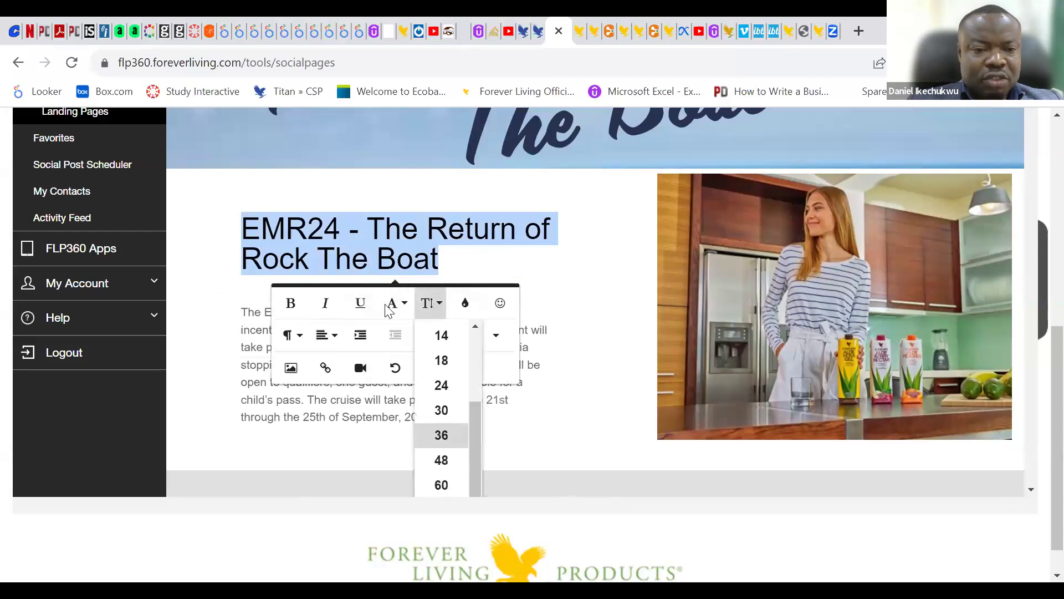
left_click(292, 335)
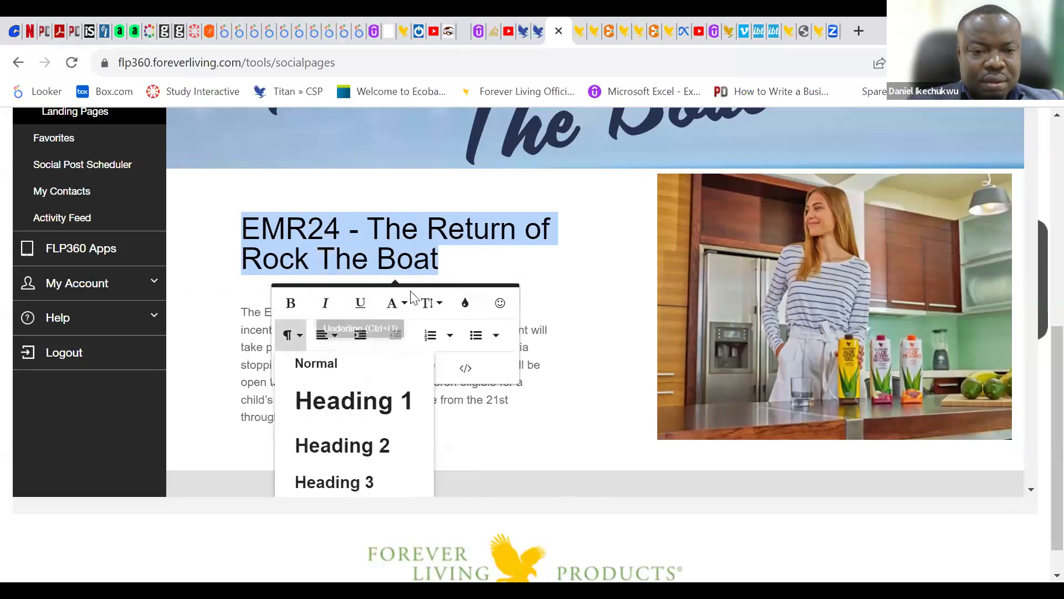
left_click(396, 303)
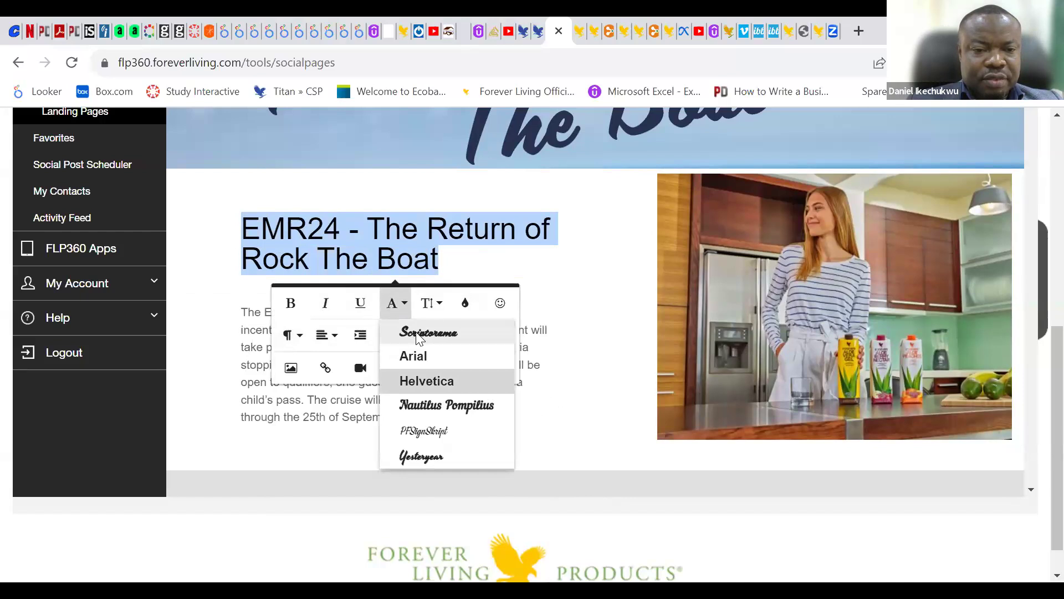
left_click(428, 332)
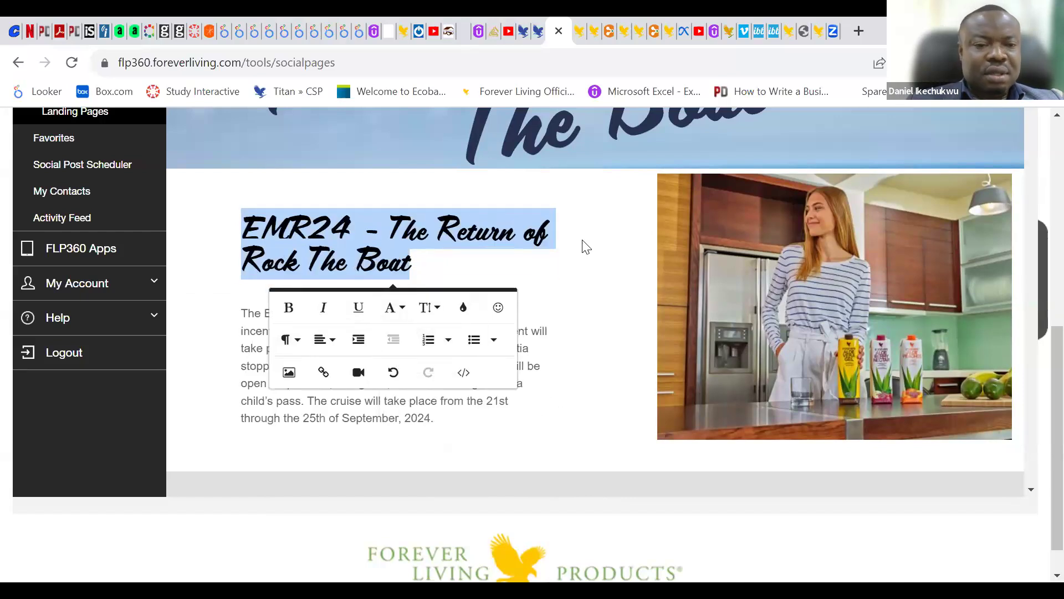
Center-align the "EMR24 - The Return of Rock The Boat" heading above the description
left_click(330, 344)
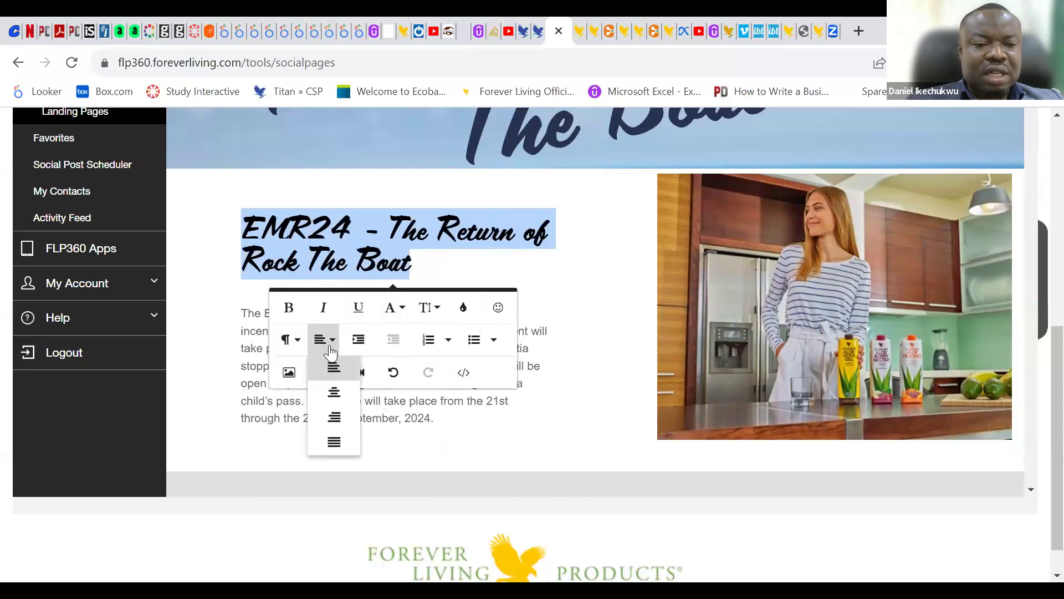
left_click(334, 389)
left_click(578, 287)
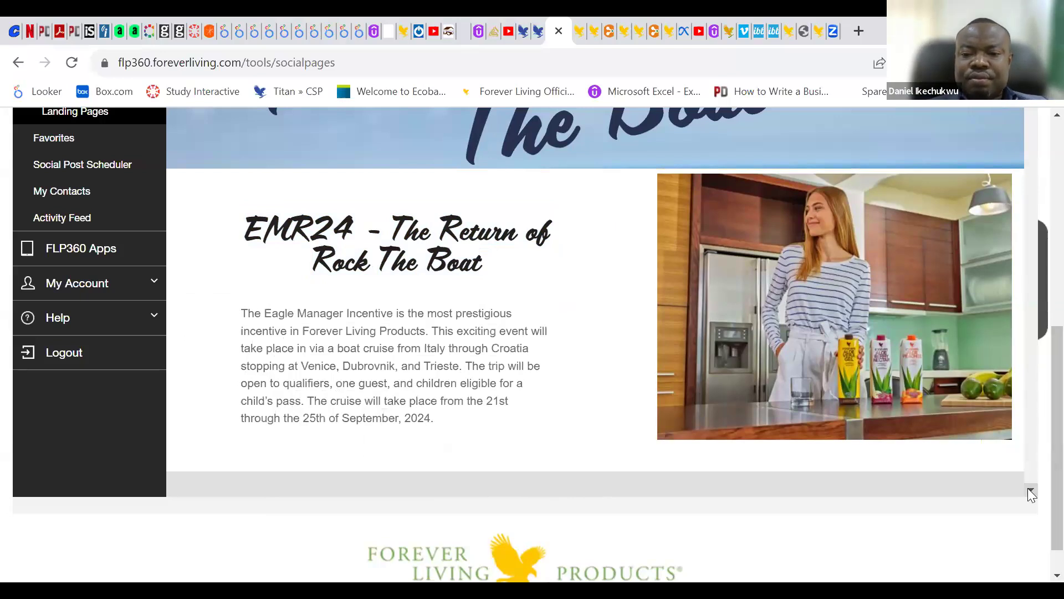
Replace the kitchen photo beside the description with the EMR image from the EMR folder
scroll(1029, 487, "down", 3)
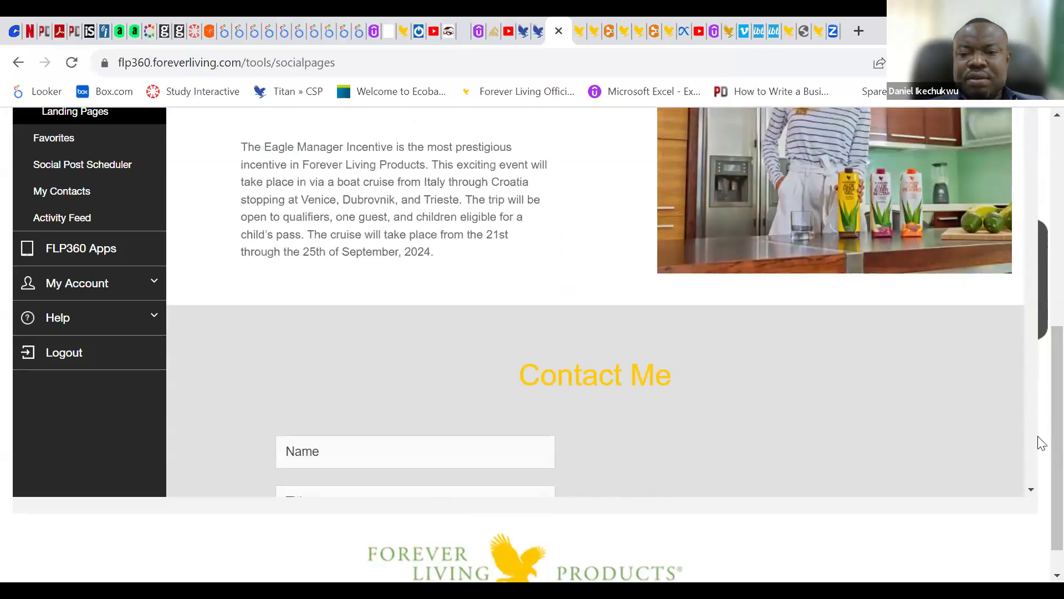
scroll(1038, 361, "up", 3)
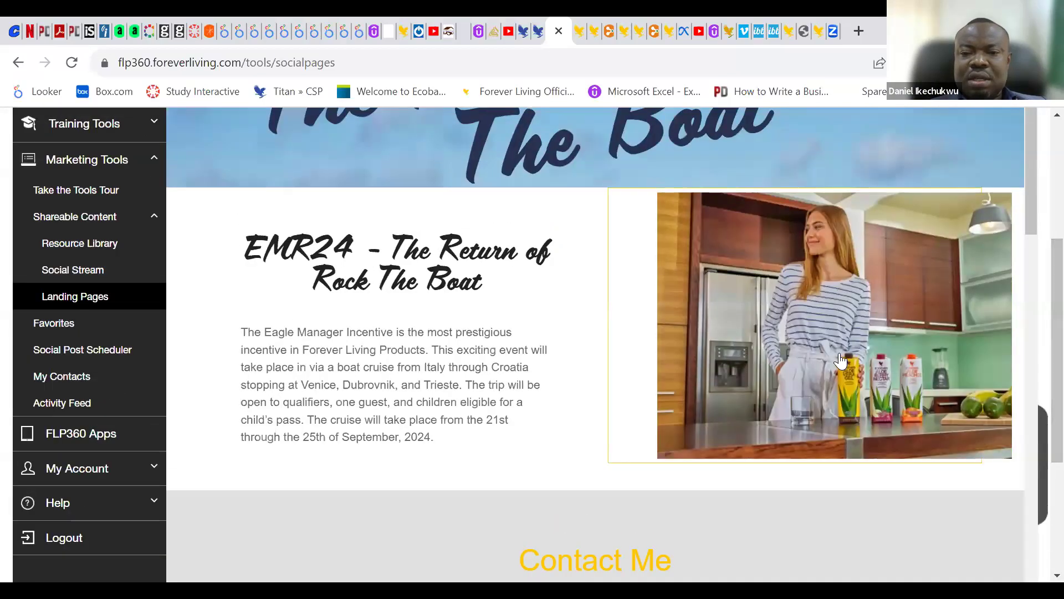
left_click(841, 360)
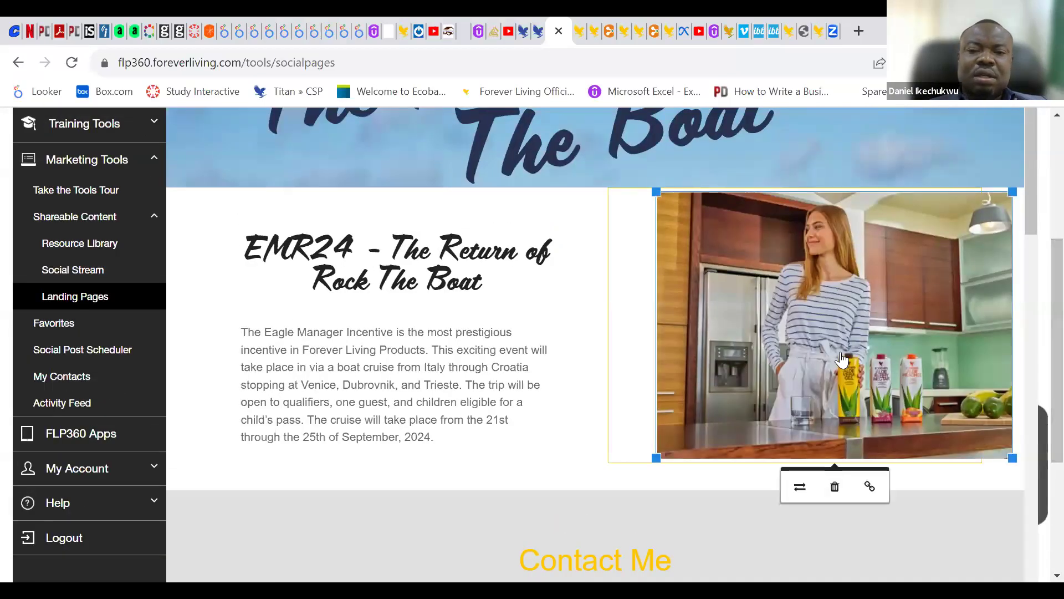
left_click(802, 491)
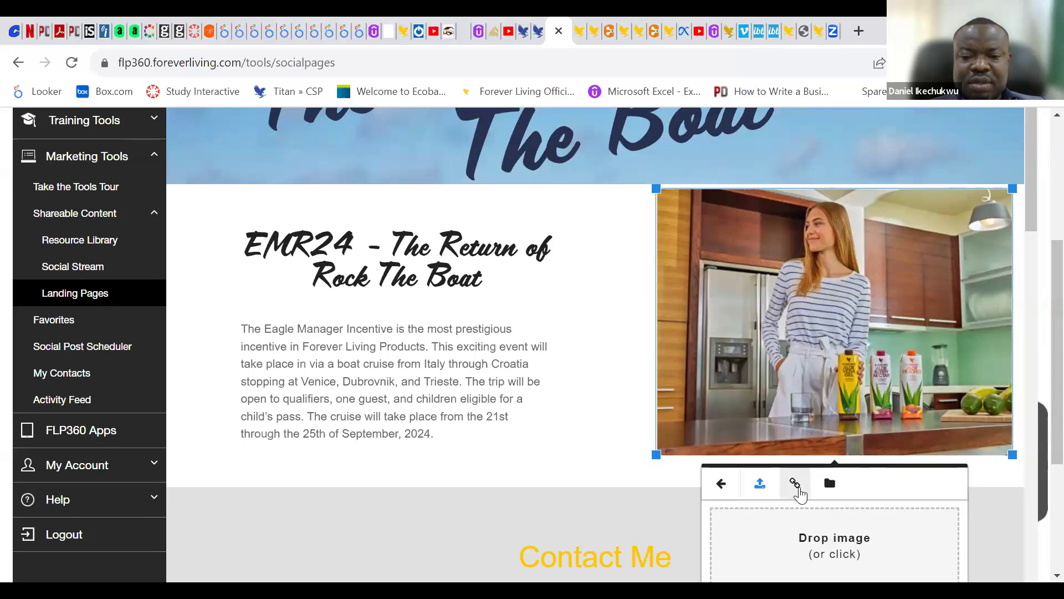
left_click(813, 540)
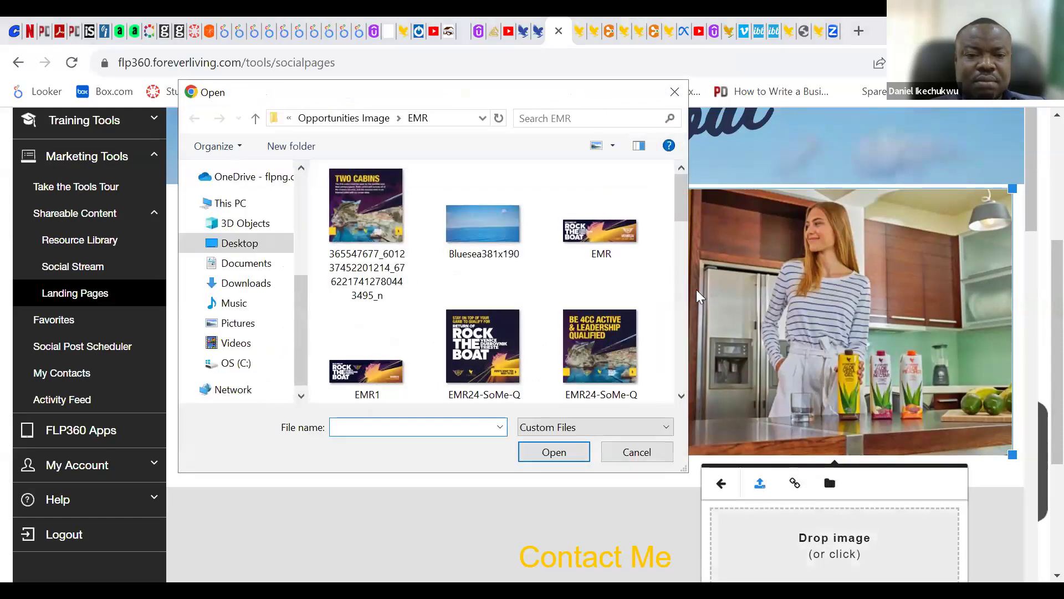
left_click_drag(682, 211, 679, 365)
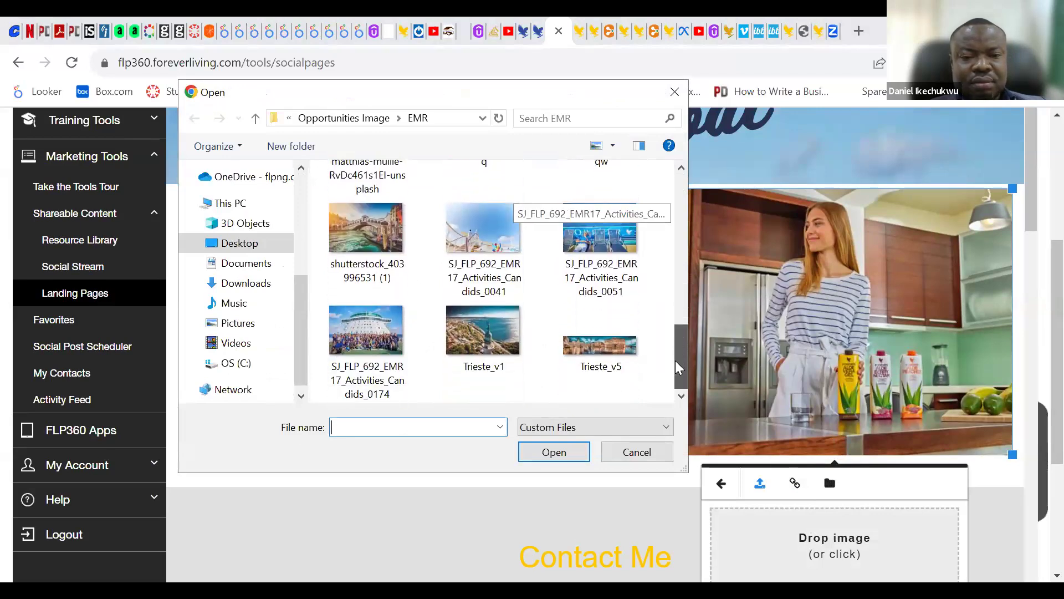
left_click_drag(679, 368, 682, 206)
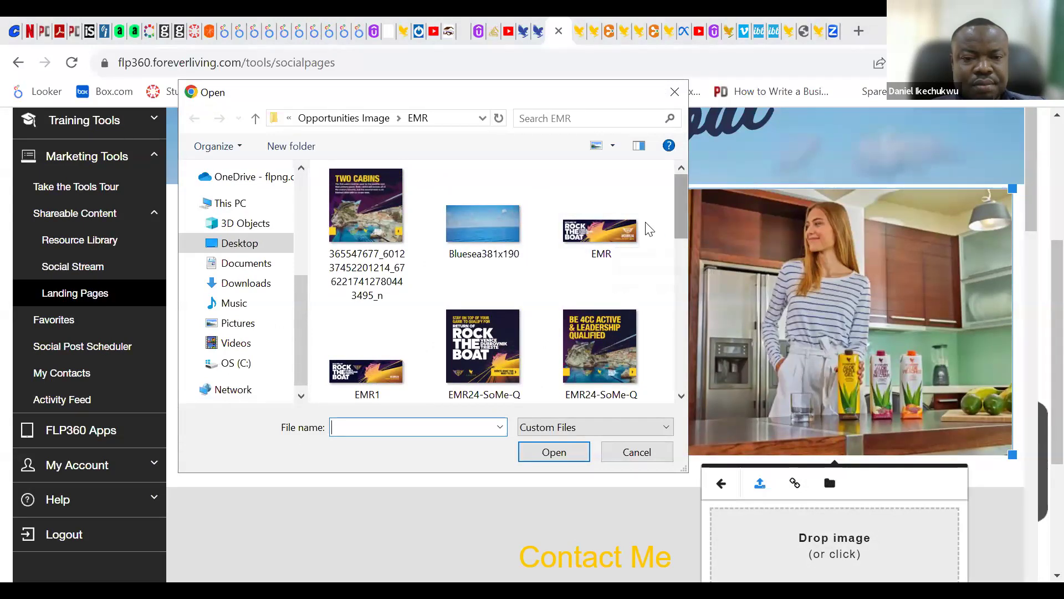
left_click(608, 235)
double_click(608, 236)
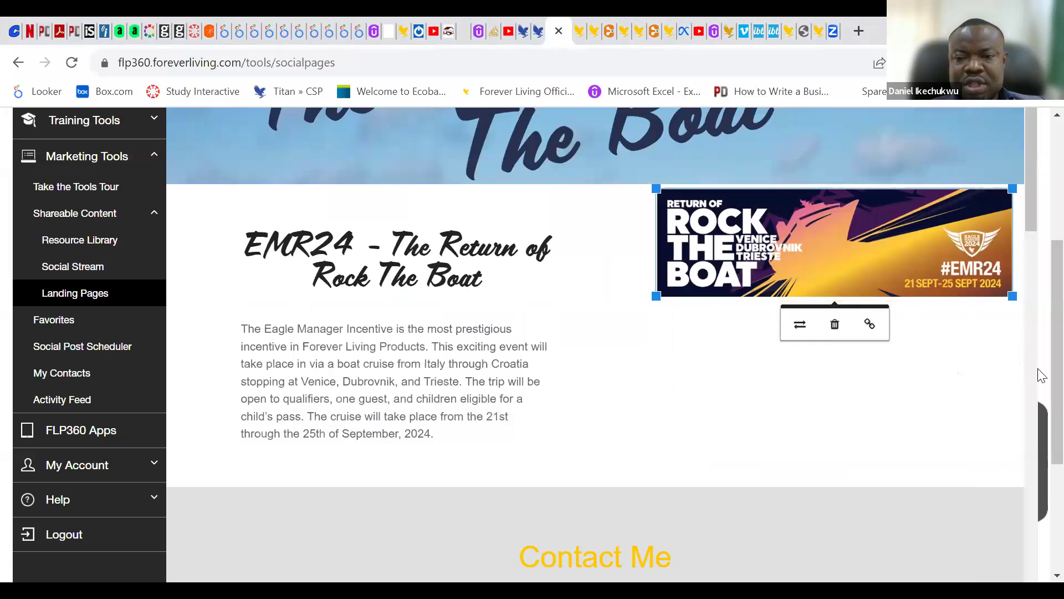
Try to enlarge the EMR banner image beside the description by its lower corners
scroll(1040, 374, "up", 2)
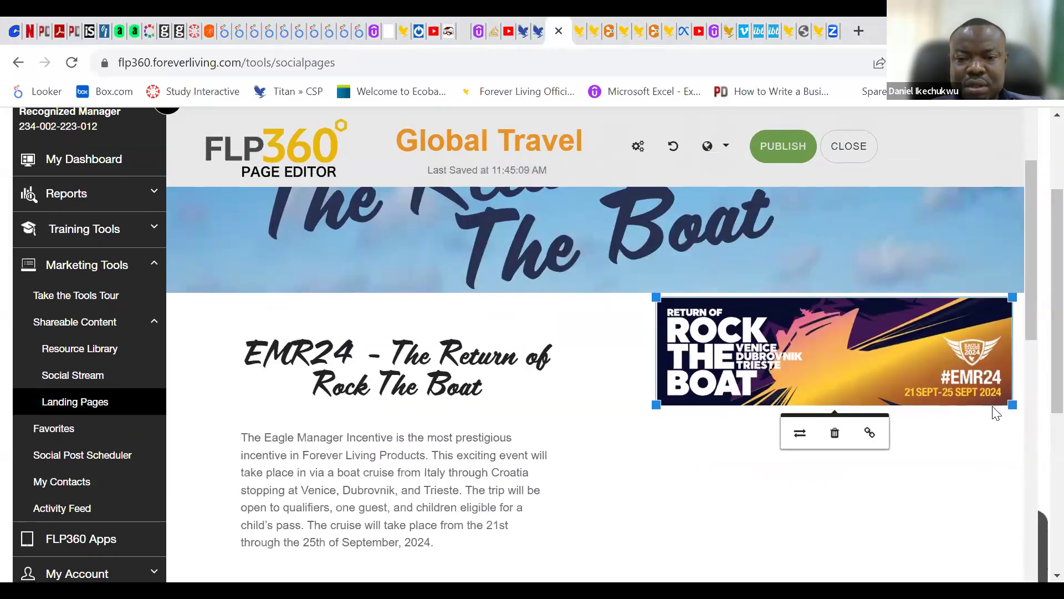
left_click_drag(1012, 405, 1004, 483)
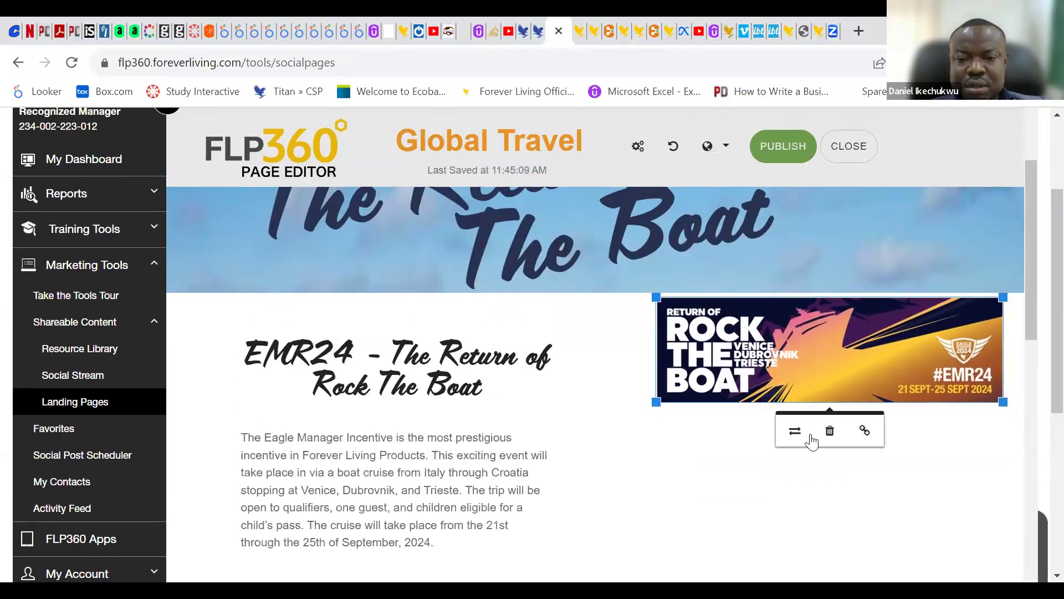
left_click_drag(655, 403, 650, 446)
Replace the EMR banner image beside the description with the EMR1000x667 image
left_click(804, 431)
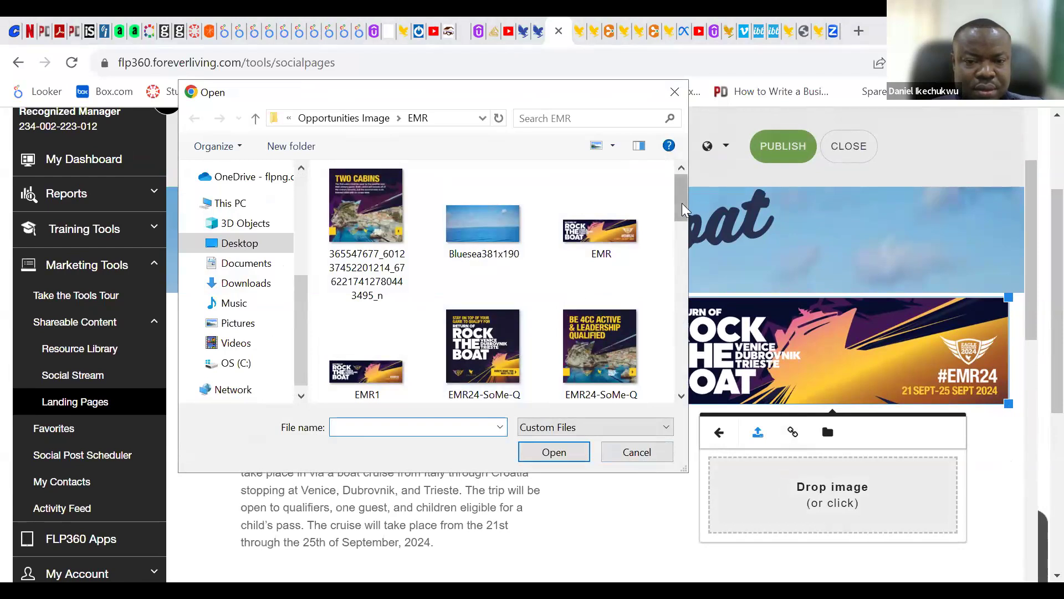
left_click_drag(683, 215, 686, 278)
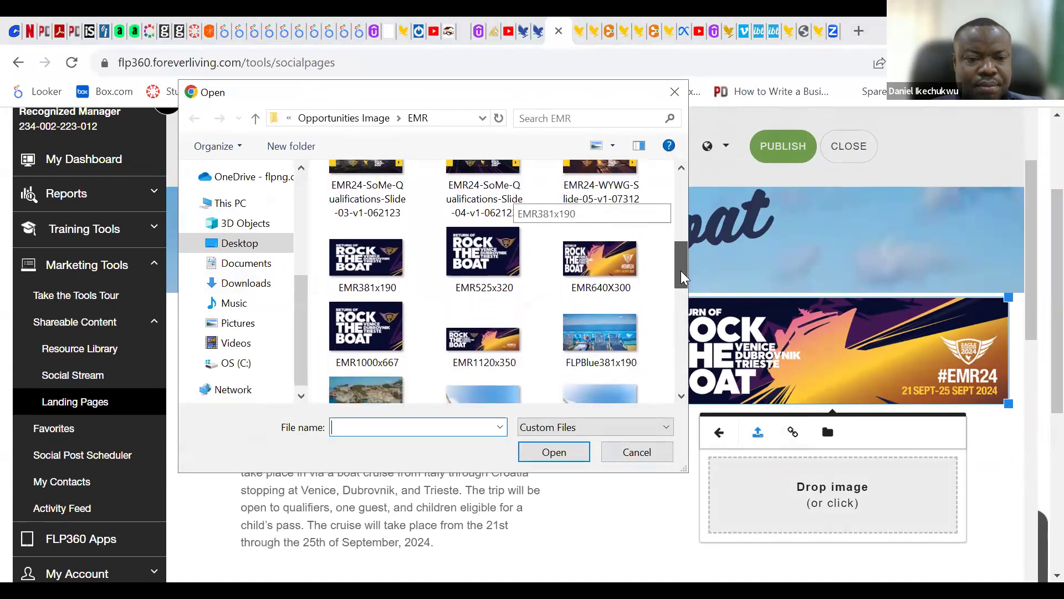
left_click(389, 335)
double_click(388, 336)
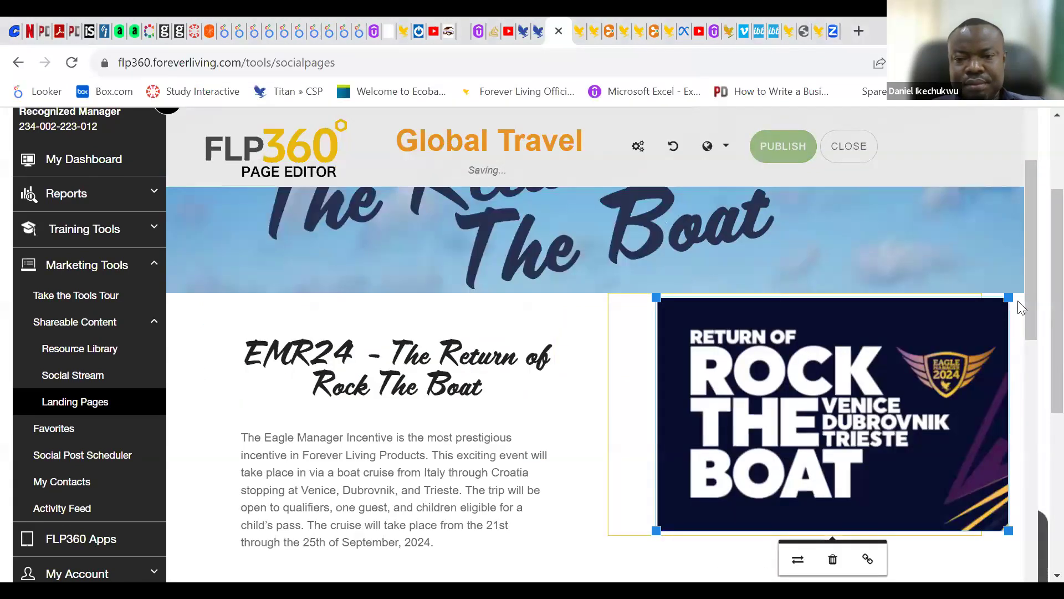
left_click(1020, 326)
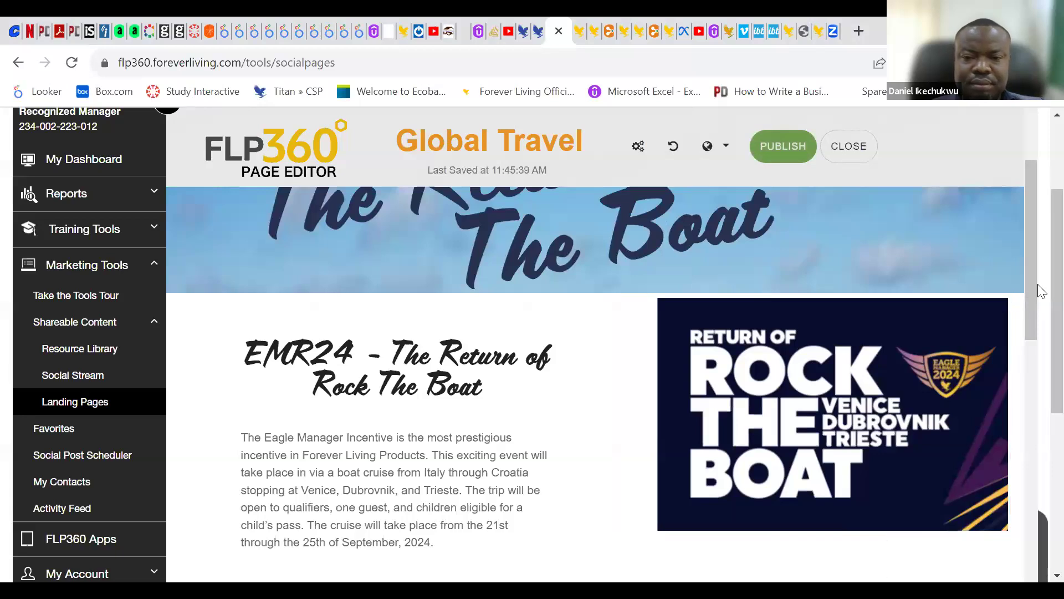
Try to replace the Rock The Boat image with the cruise ship group photo SJ_FLP_692_EMR17_Activities_Candids_0174
left_click_drag(1033, 332, 1026, 290)
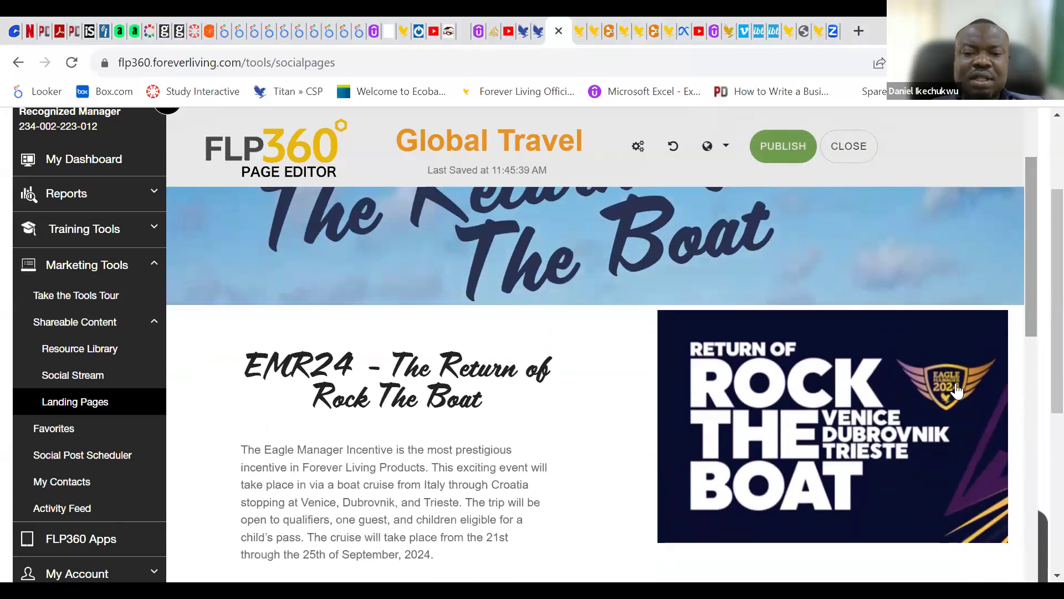
left_click(840, 501)
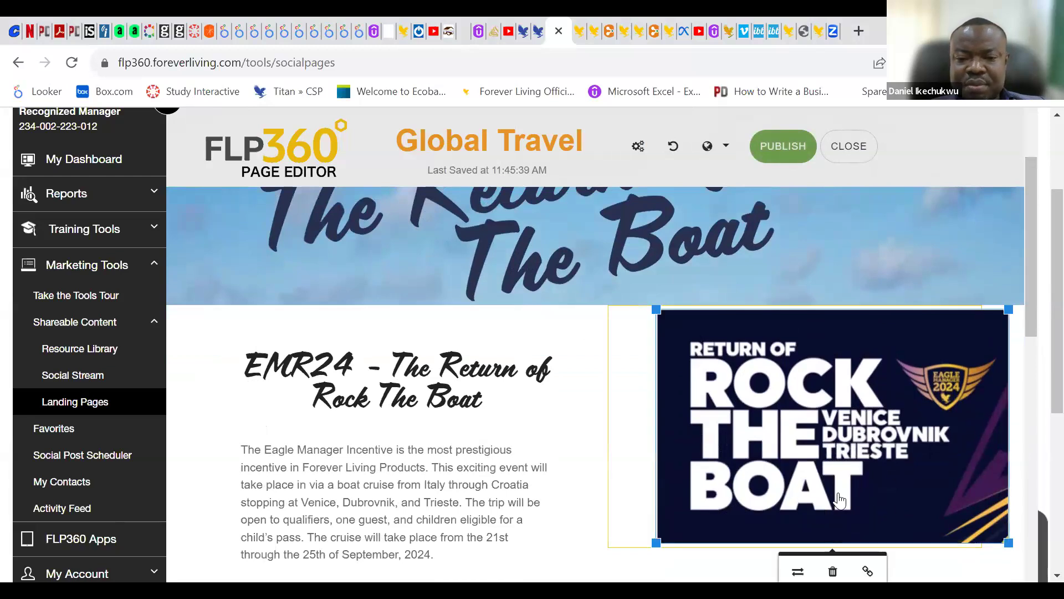
left_click(797, 572)
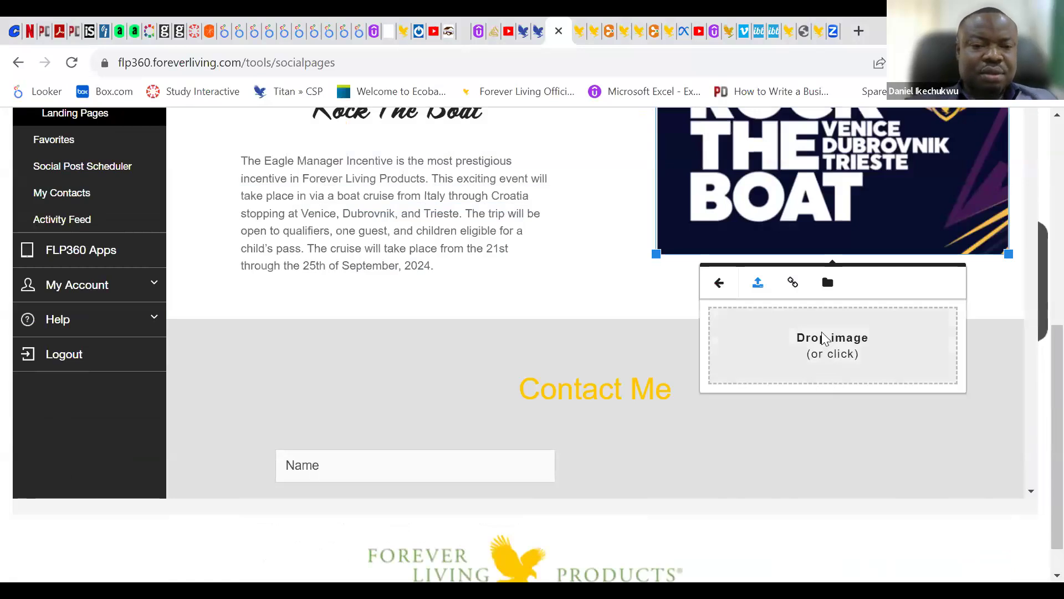
left_click(800, 351)
left_click_drag(686, 207, 696, 385)
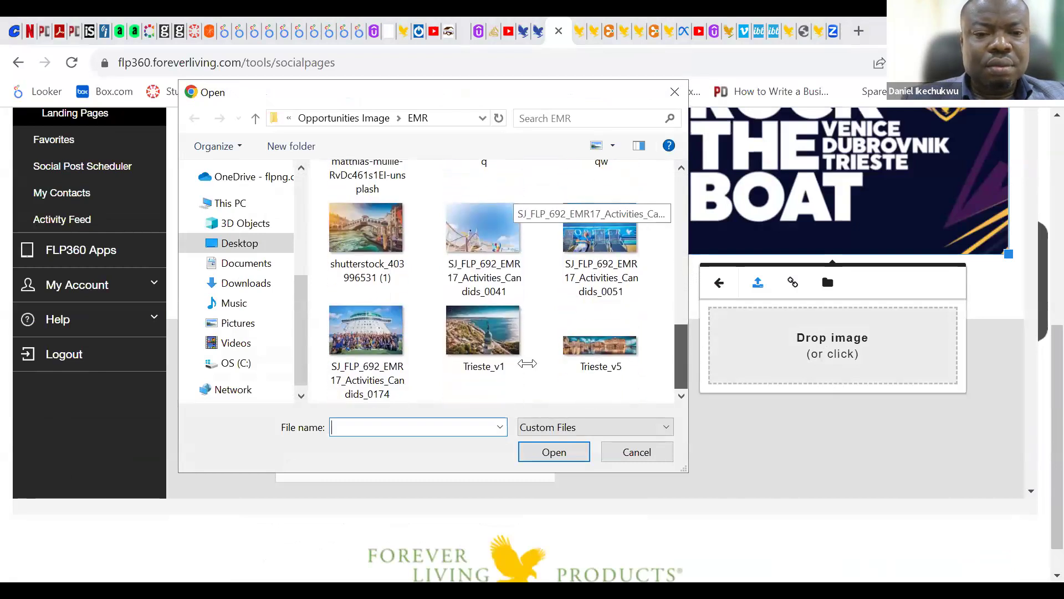
left_click(376, 327)
double_click(376, 328)
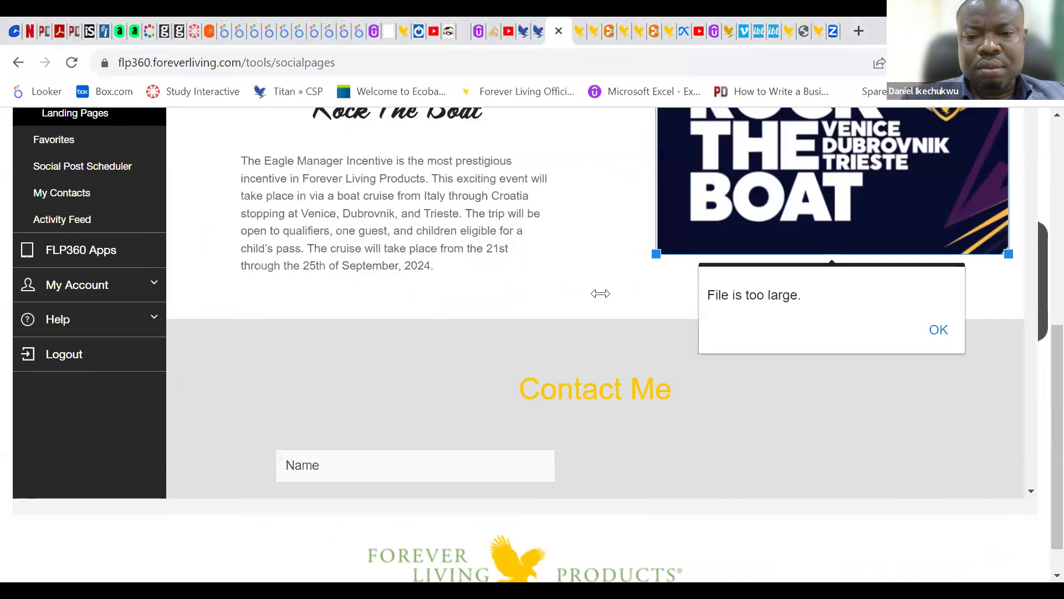
scroll(922, 304, "up", 2)
left_click(940, 420)
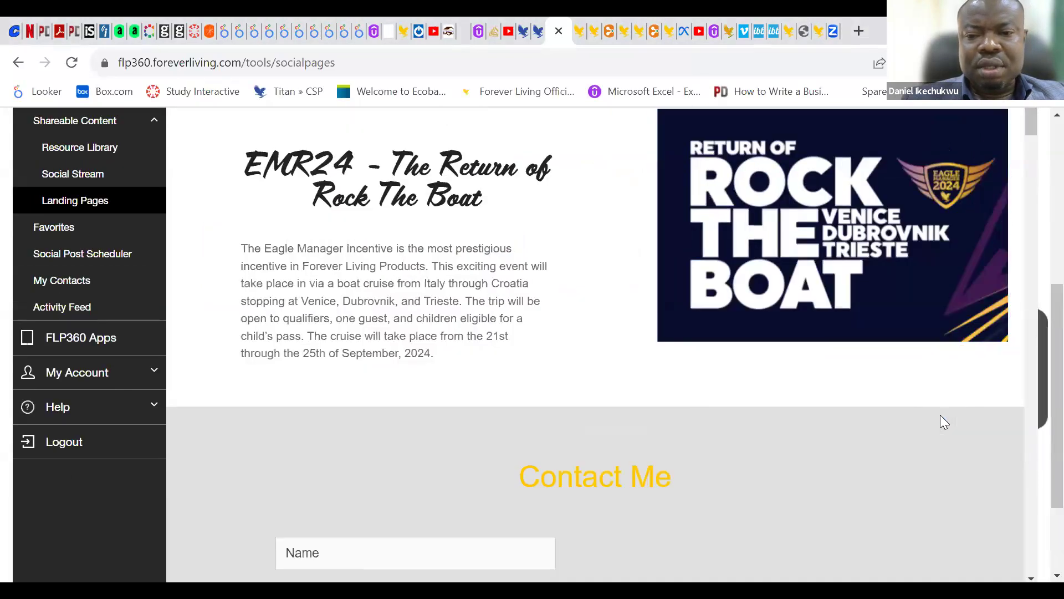
Replace the Rock The Boat image beside the description with the FLPBlue381x190 photo
left_click(835, 300)
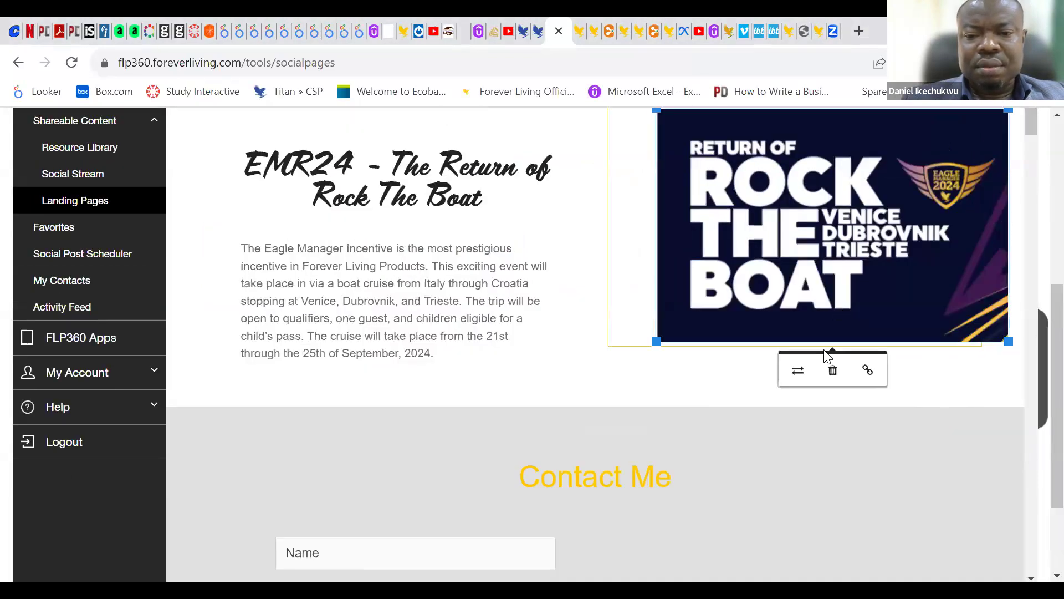
left_click(799, 371)
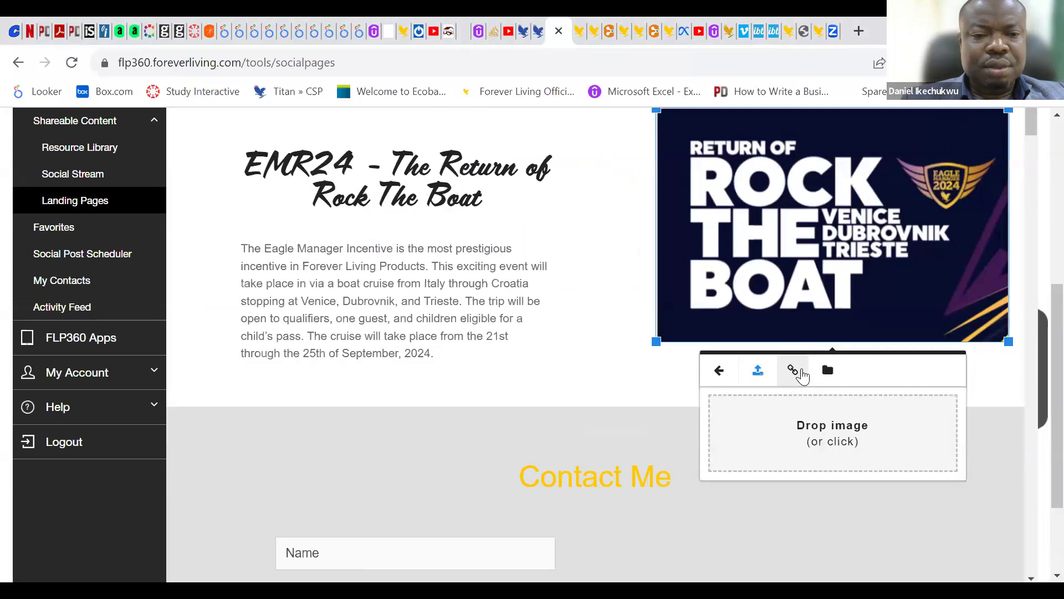
left_click(804, 427)
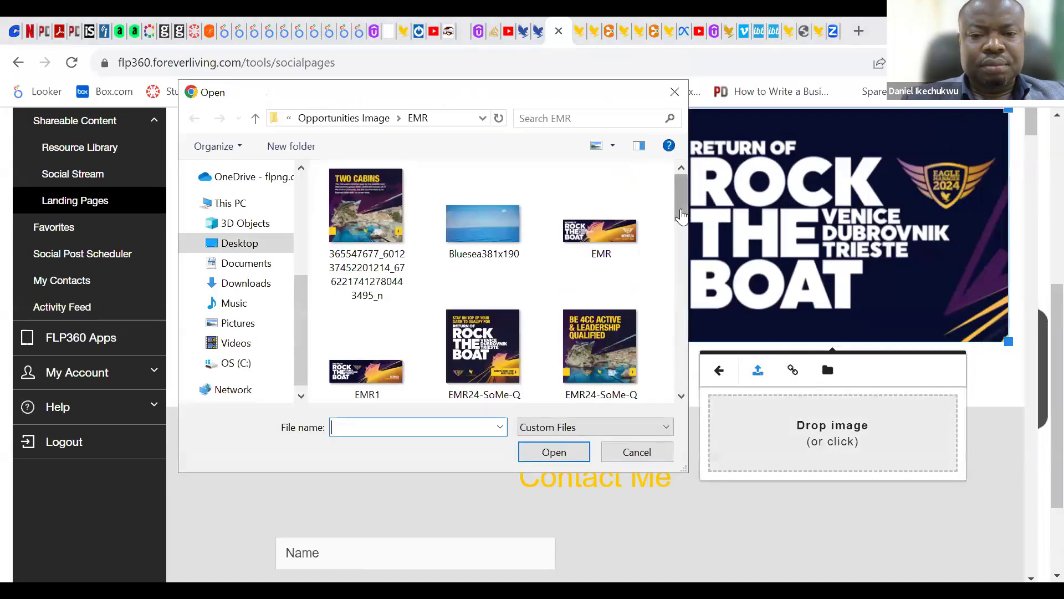
scroll(685, 287, "down", 2)
scroll(684, 287, "down", 5)
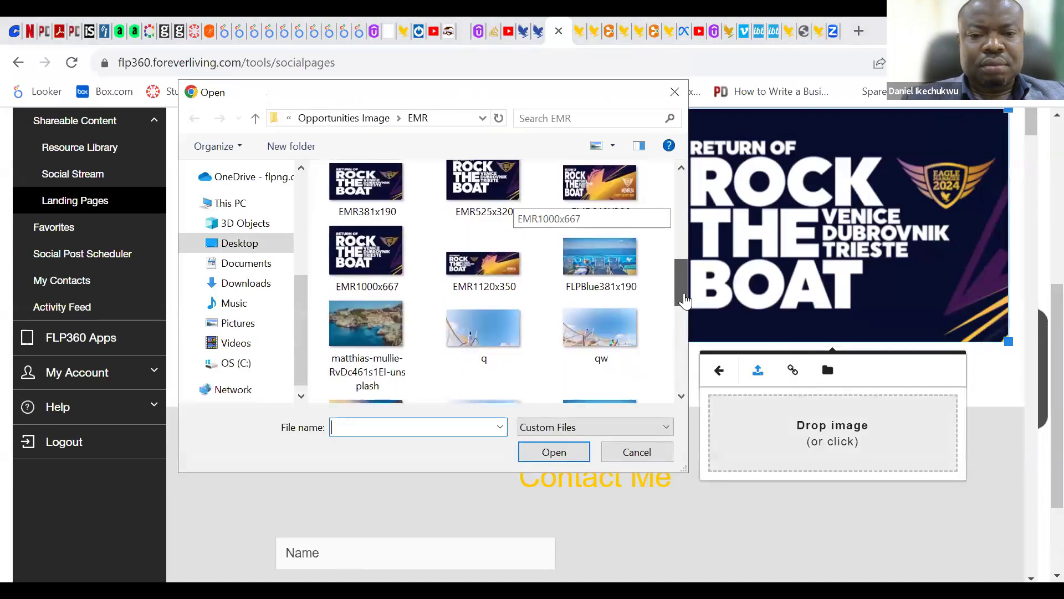
left_click(614, 268)
double_click(614, 268)
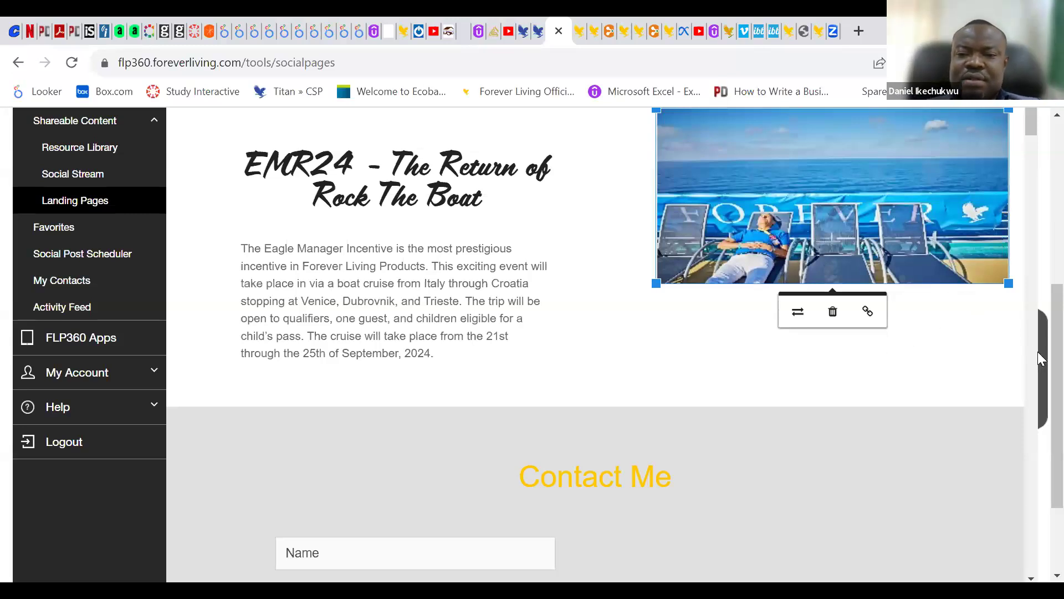
Slightly enlarge the deck chair photo beside the description by its lower corner and deselect it
scroll(1038, 344, "up", 2)
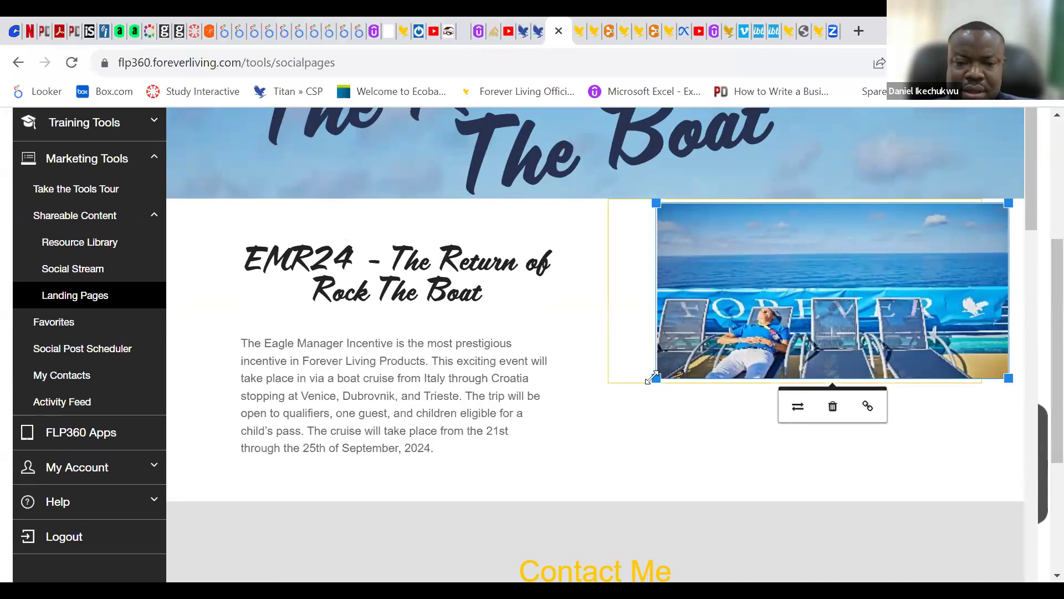
left_click_drag(653, 379, 651, 387)
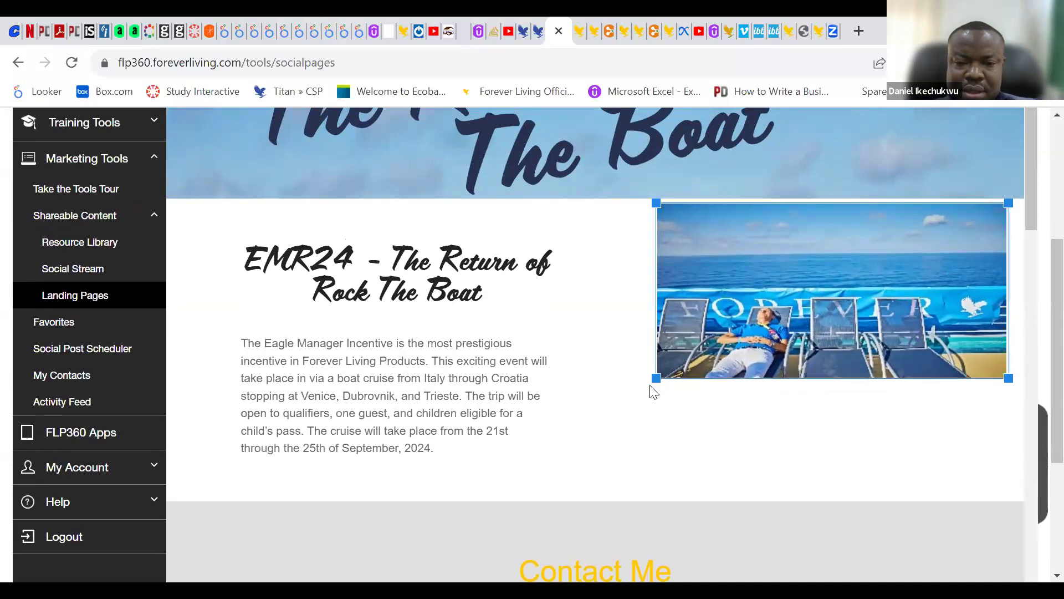
left_click(824, 460)
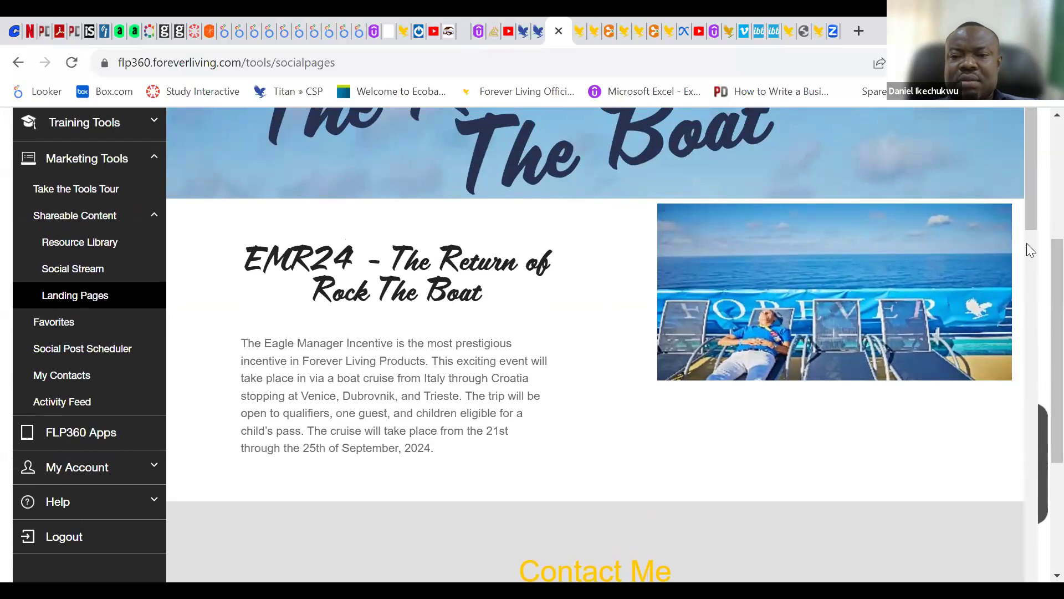
Add three blank lines below the Eagle Manager Incentive description
mouse_move(1029, 192)
left_mouse_down()
mouse_move(1039, 404)
mouse_move(1030, 186)
left_mouse_up()
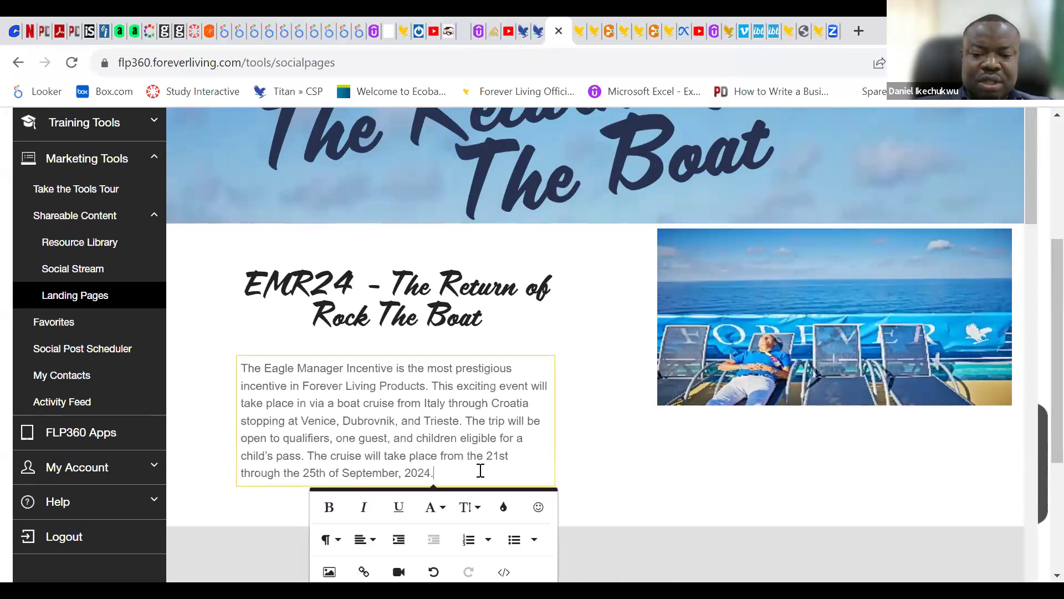
key("Return")
key("Return")
key("Return")
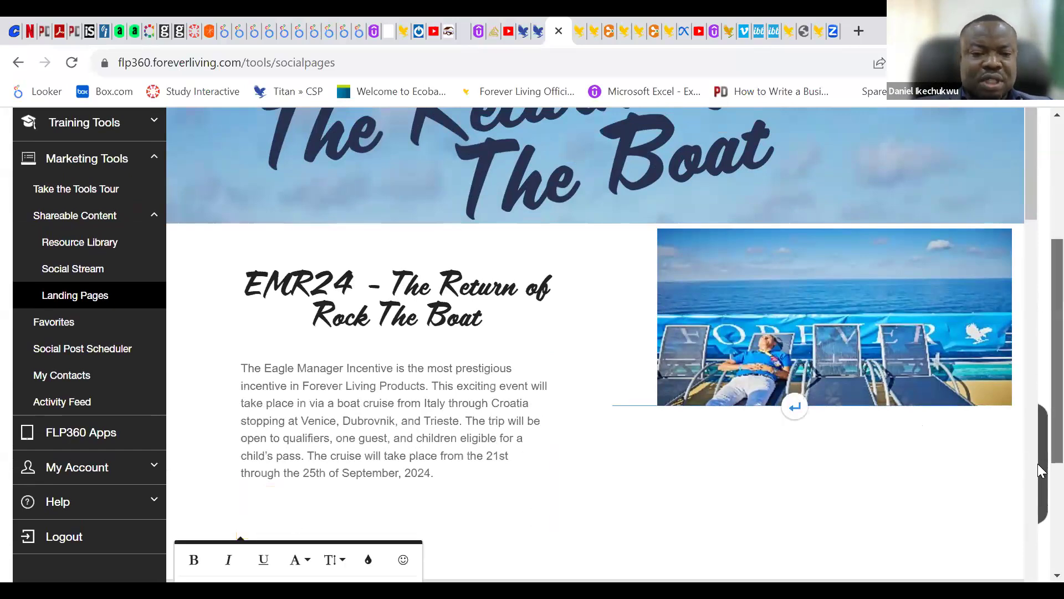
Start an image upload on the blank line below the description and browse the EMR folder for a photo
scroll(1041, 388, "down", 3)
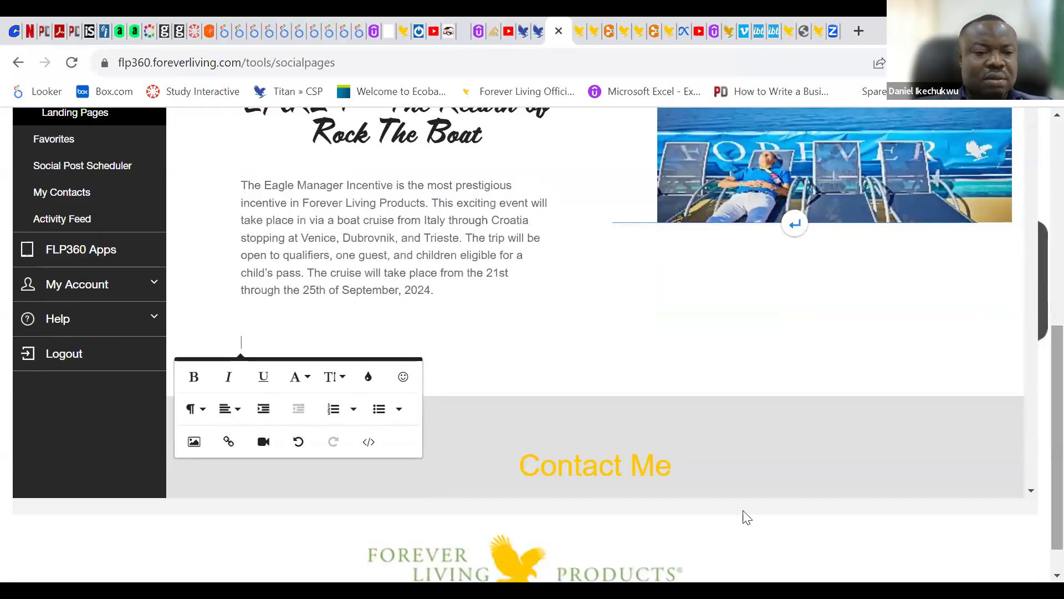
left_click(193, 443)
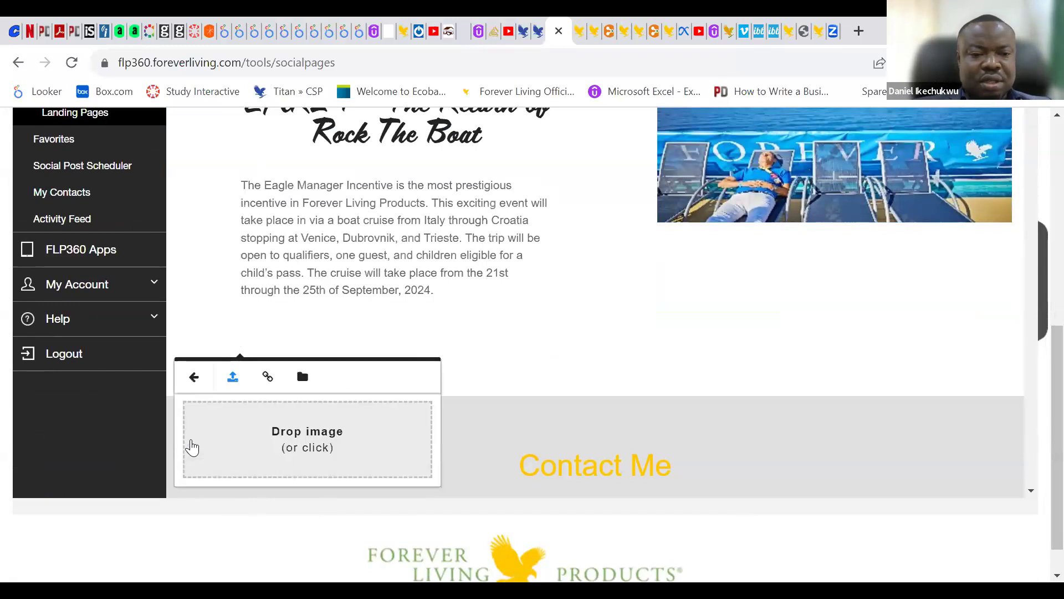
left_click(192, 447)
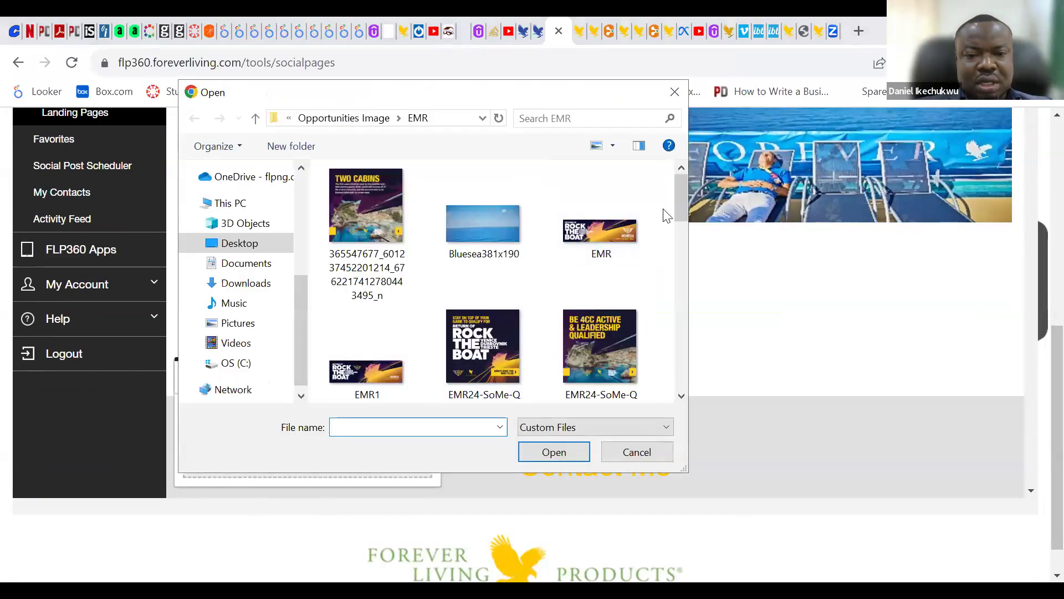
left_click_drag(678, 201, 687, 352)
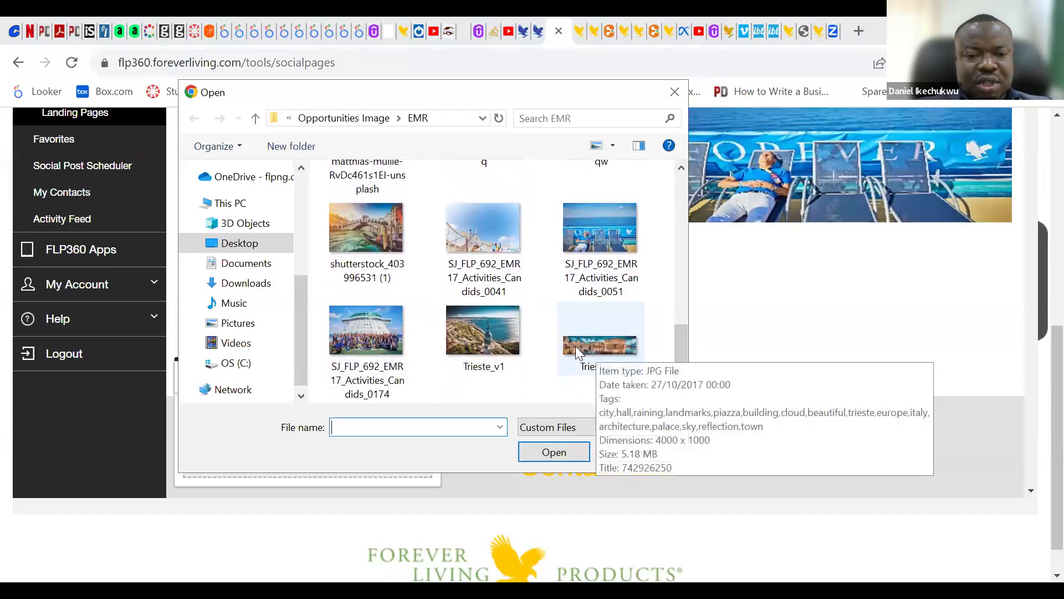
double_click(377, 238)
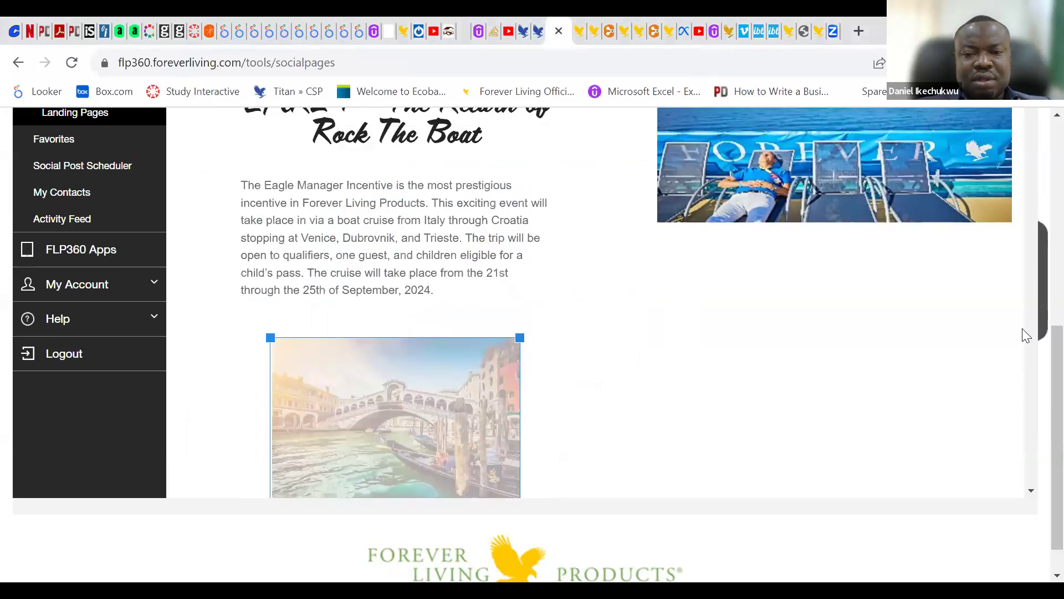
scroll(1028, 438, "down", 1)
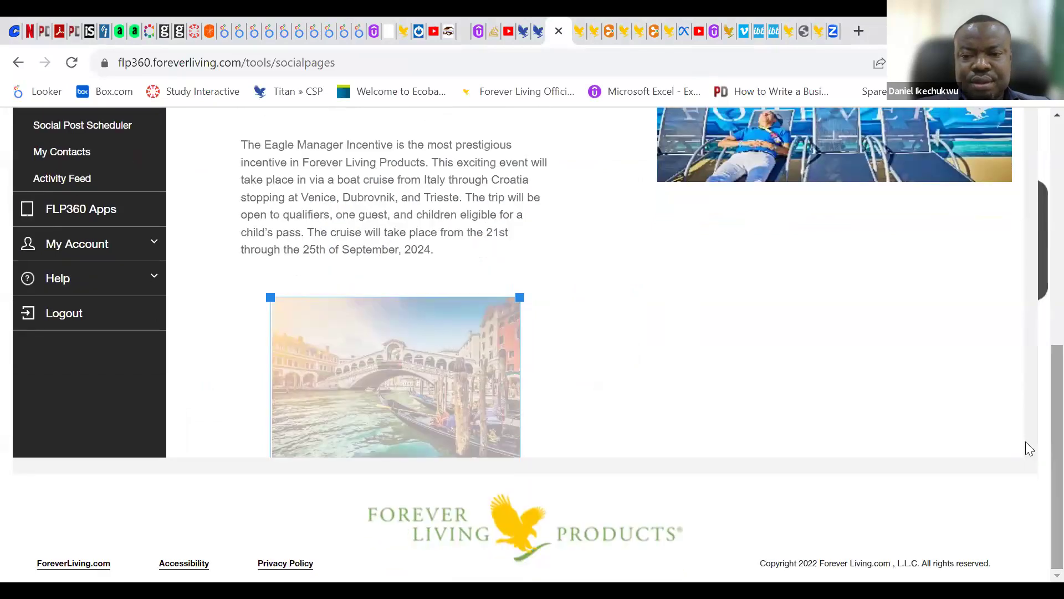
scroll(1026, 443, "down", 3)
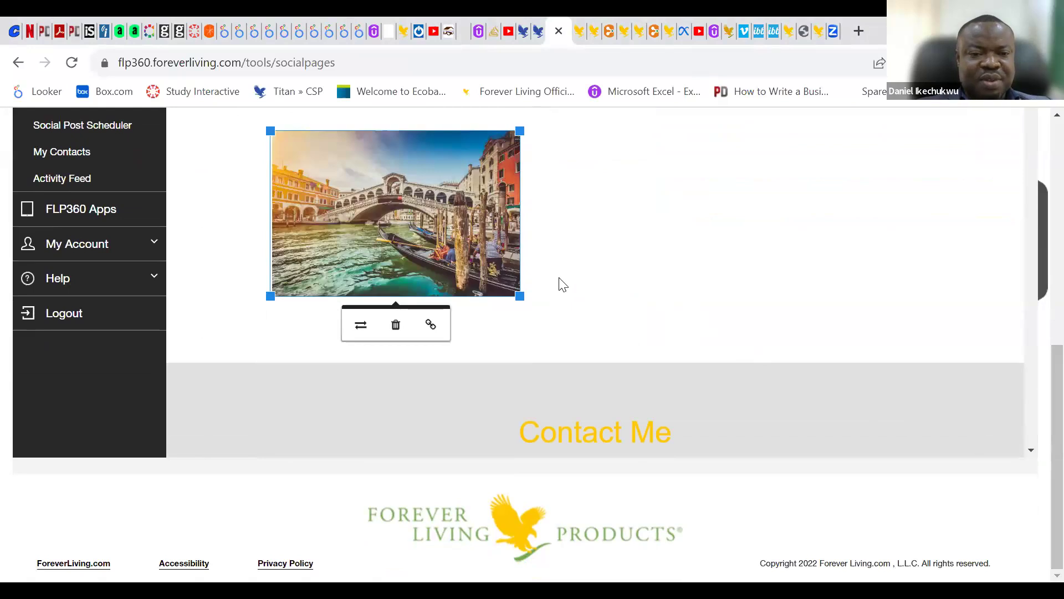
left_click_drag(269, 296, 178, 332)
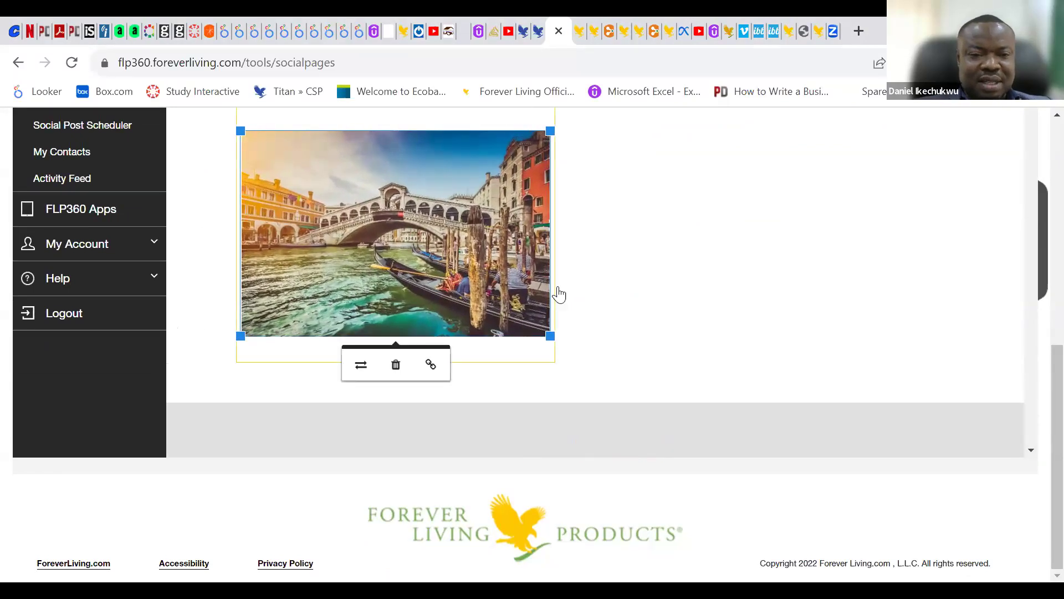
left_click(625, 295)
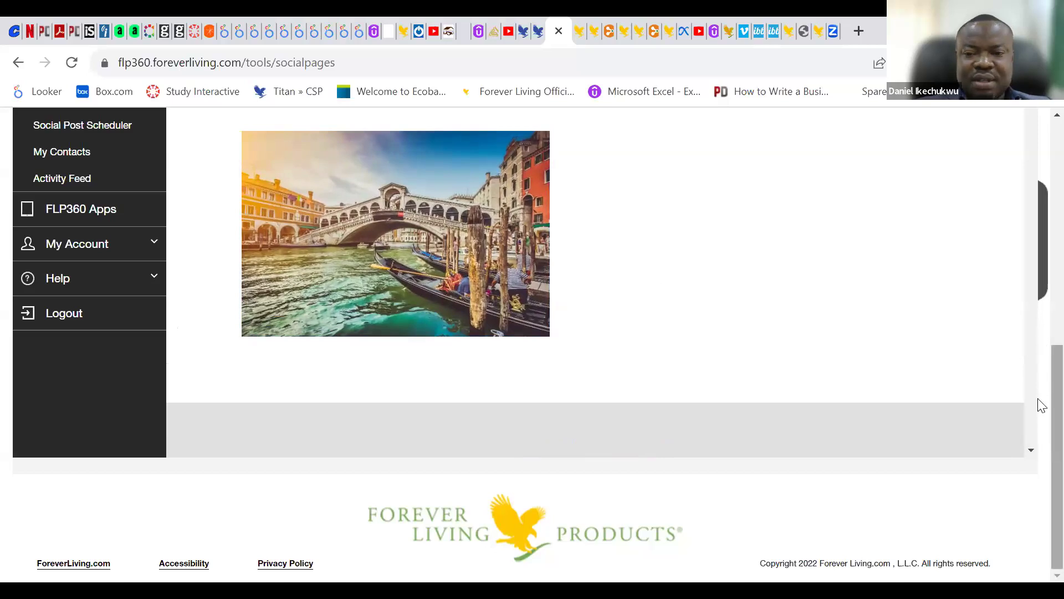
Review the landing page's layout from the EMR24 heading and images down to the contact form
scroll(1038, 340, "up", 10)
scroll(1022, 183, "up", 2)
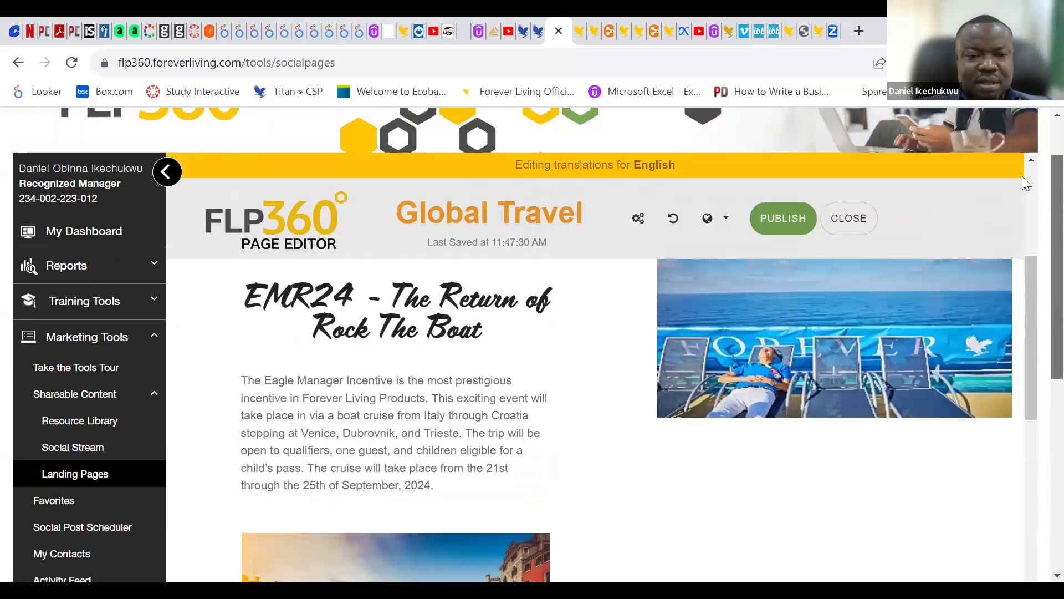
scroll(1033, 266, "down", 4)
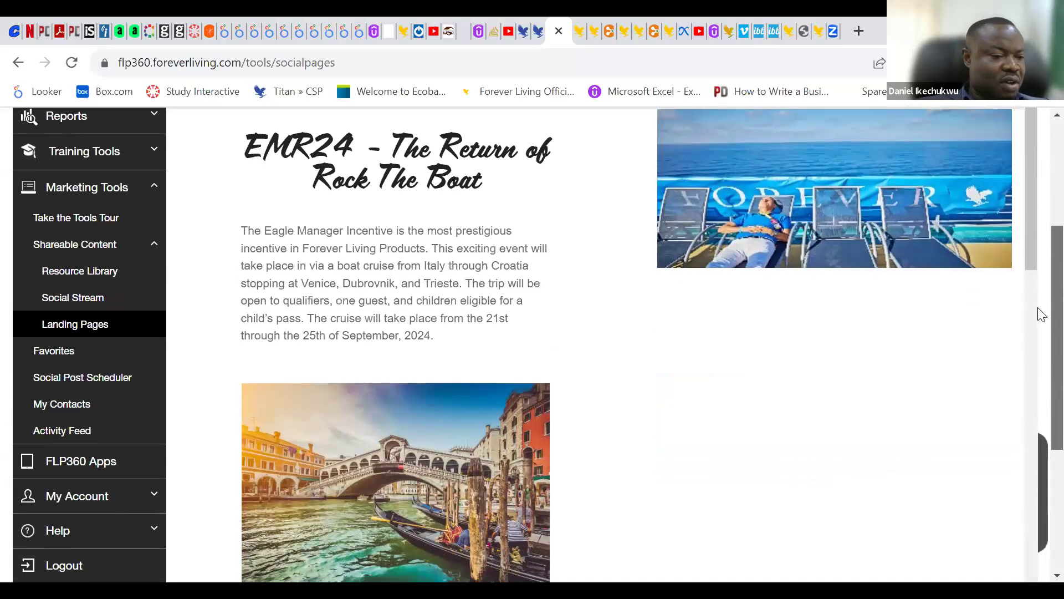
scroll(1038, 354, "down", 4)
scroll(1040, 393, "down", 1)
scroll(1040, 380, "up", 2)
scroll(1039, 327, "up", 1)
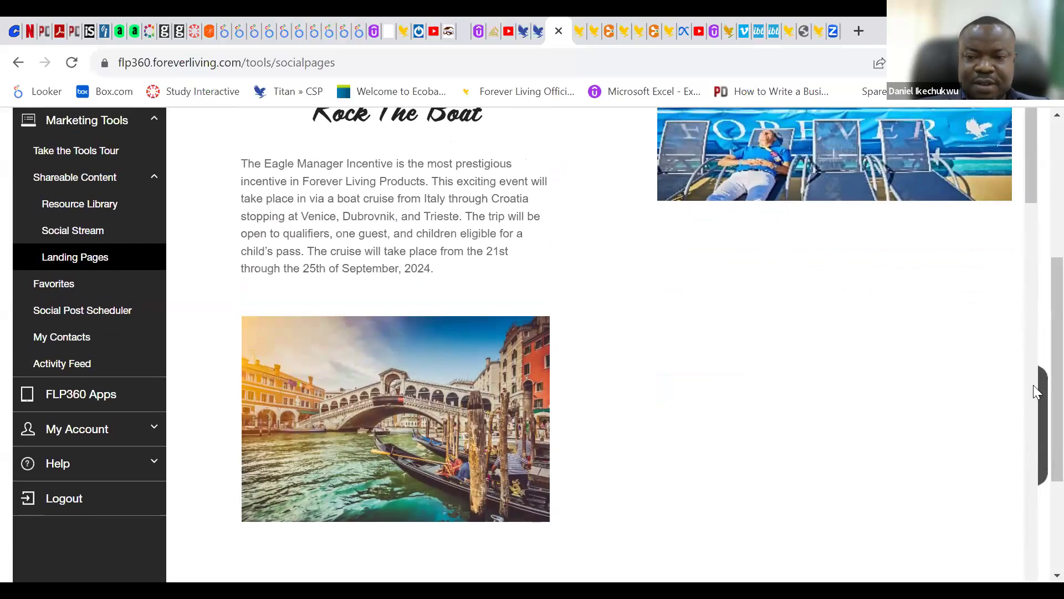
scroll(1032, 190, "down", 3)
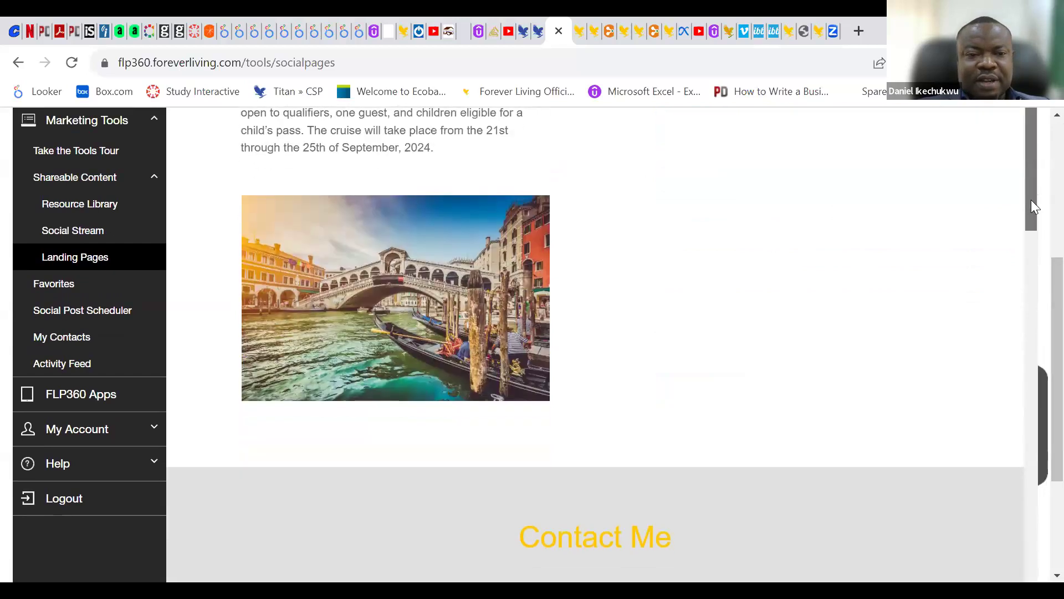
scroll(1021, 163, "up", 5)
scroll(1039, 383, "up", 4)
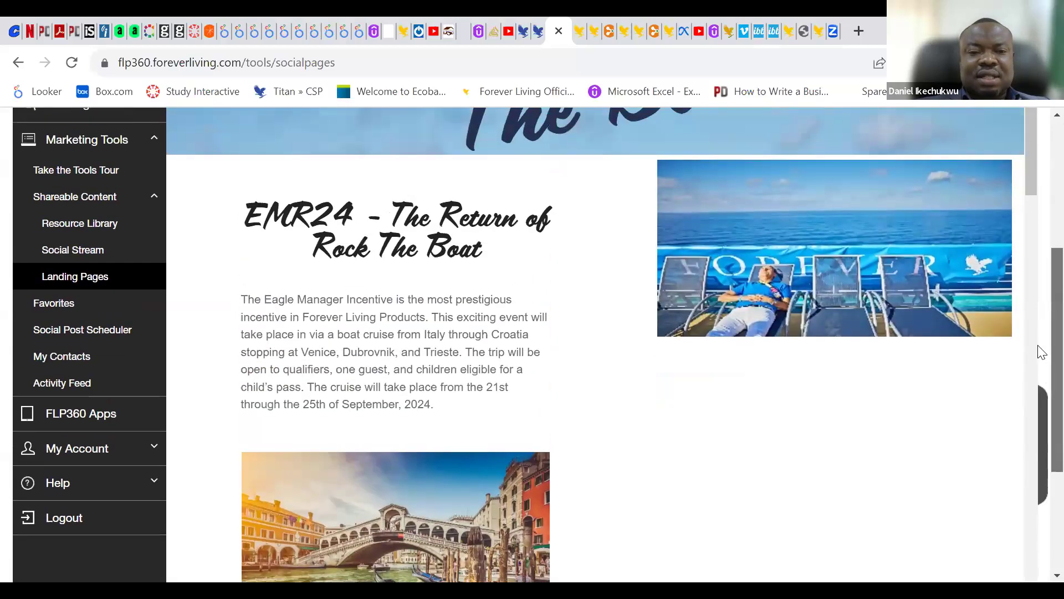
scroll(1040, 376, "down", 3)
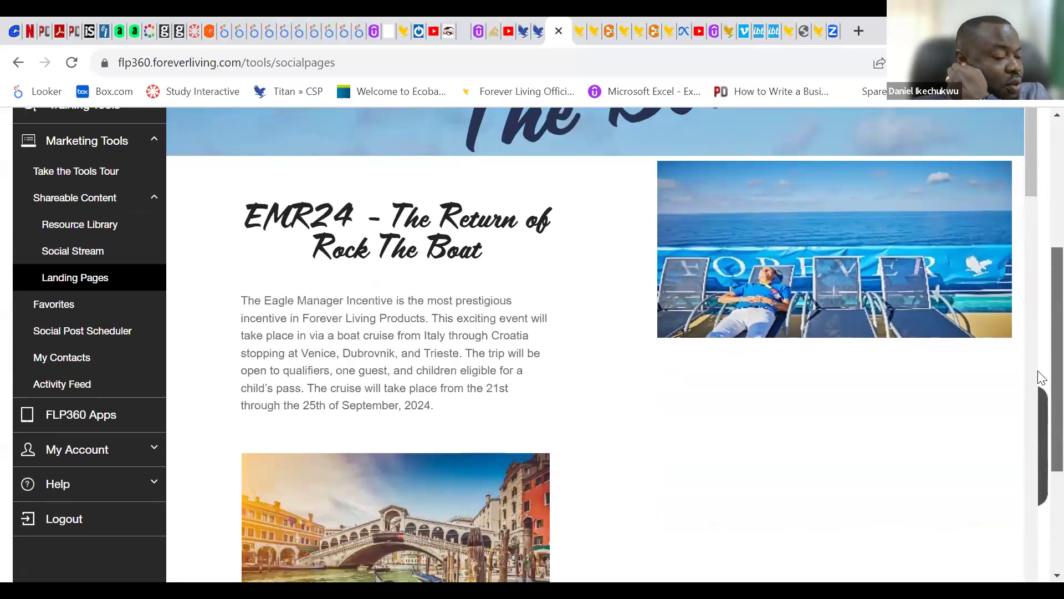
scroll(1039, 399, "down", 3)
scroll(1041, 461, "down", 1)
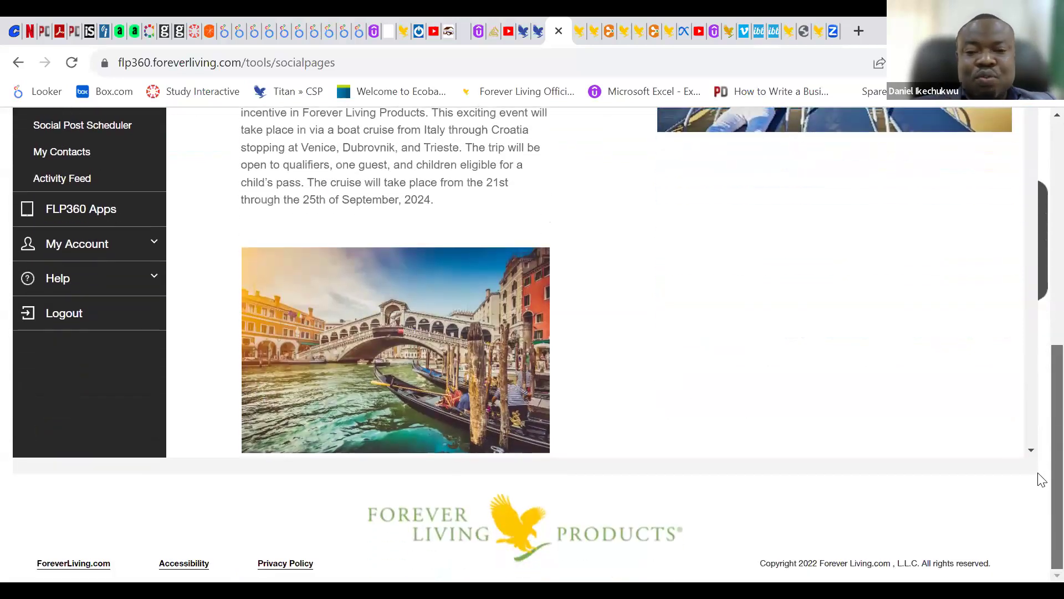
scroll(1031, 448, "down", 10)
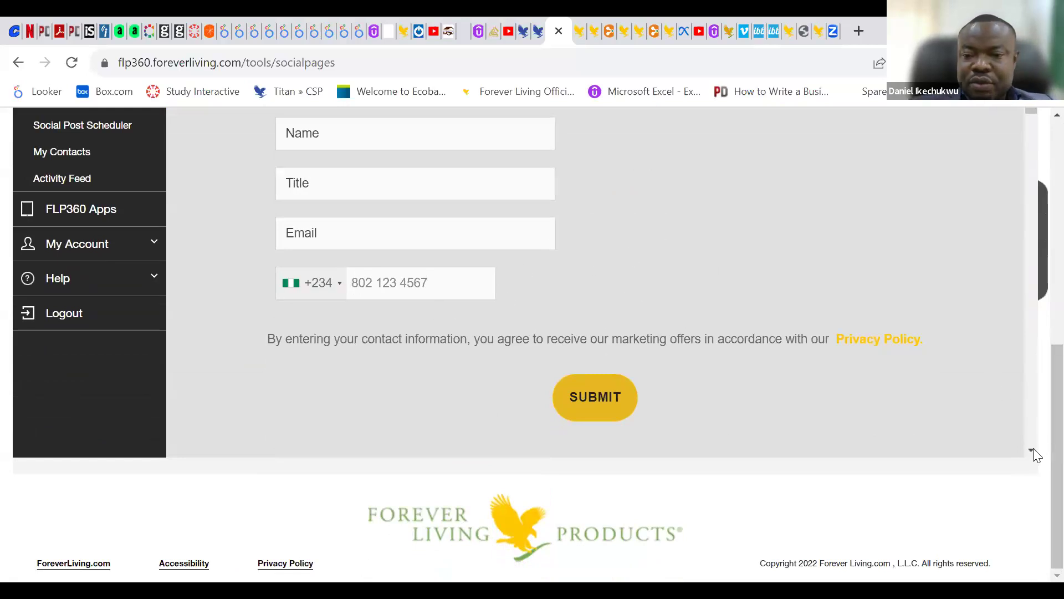
Replace the contact form's "Contact Me" heading with "Interested!"
scroll(1038, 368, "up", 4)
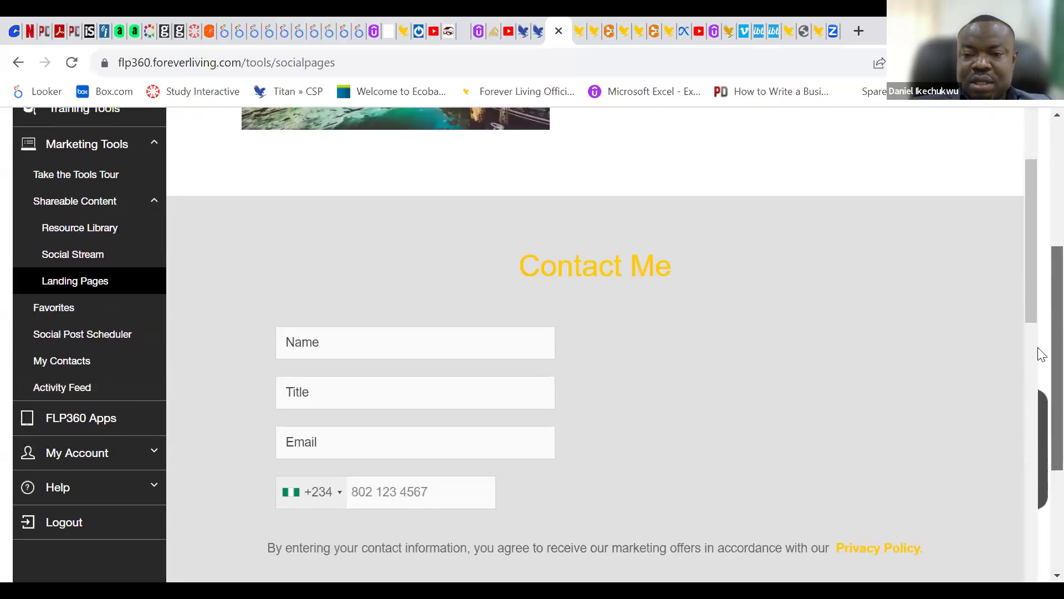
scroll(1028, 267, "down", 7)
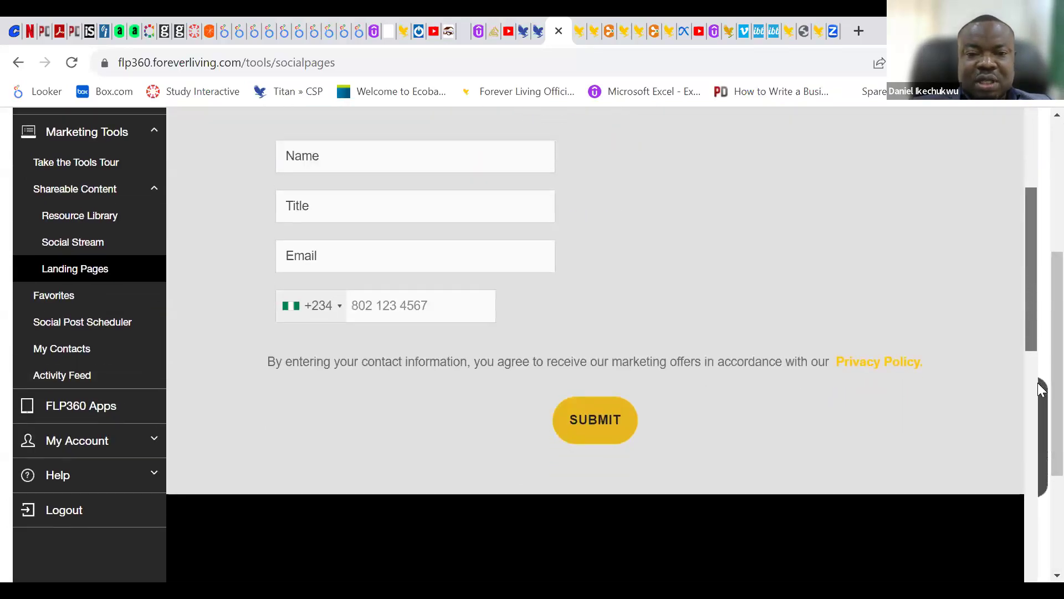
scroll(1031, 273, "up", 7)
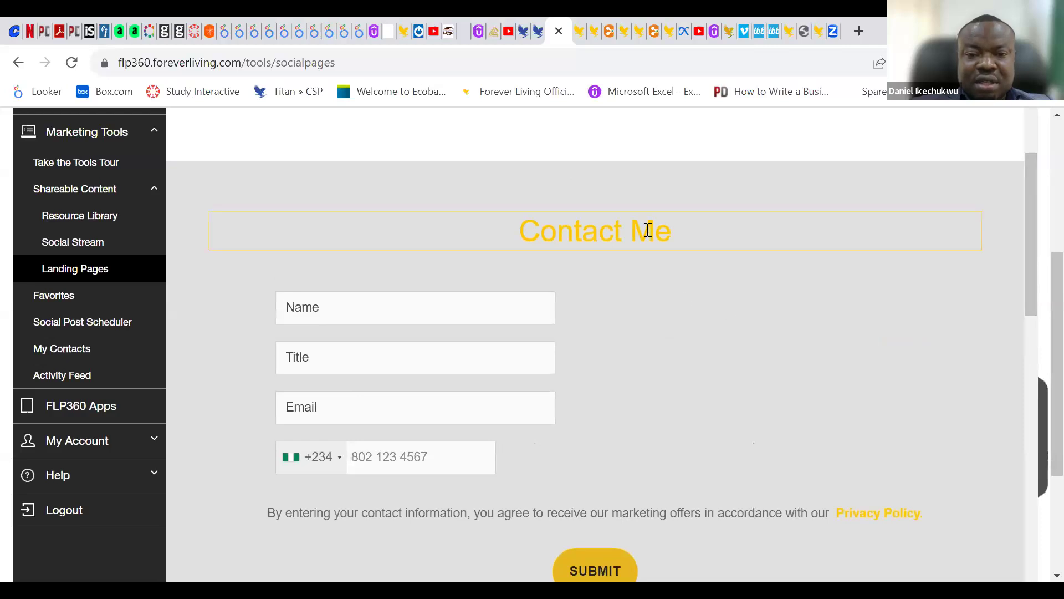
left_click(669, 232)
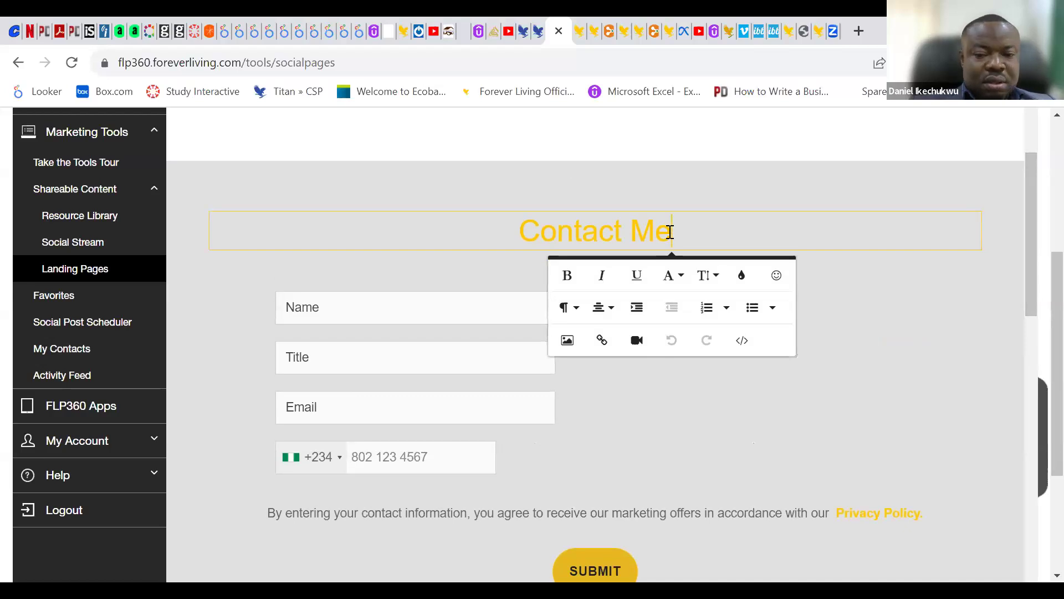
key("BackSpace")
key("BackSpace")
key("BackSpace")
key("BackSpace")
key("BackSpace")
key("BackSpace")
key("BackSpace")
key("BackSpace")
key("BackSpace")
key("BackSpace")
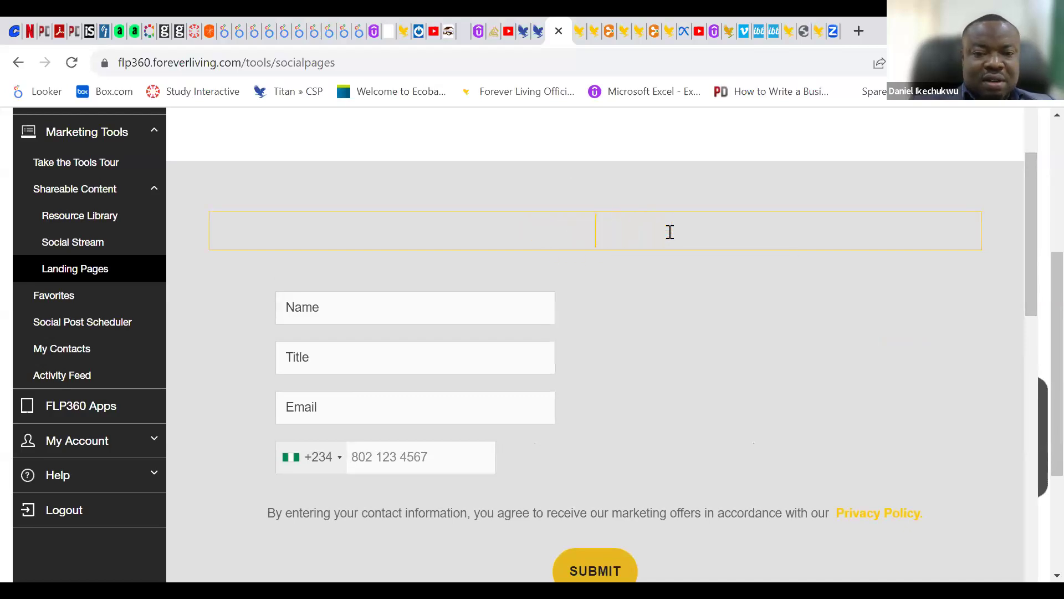
left_click(669, 232)
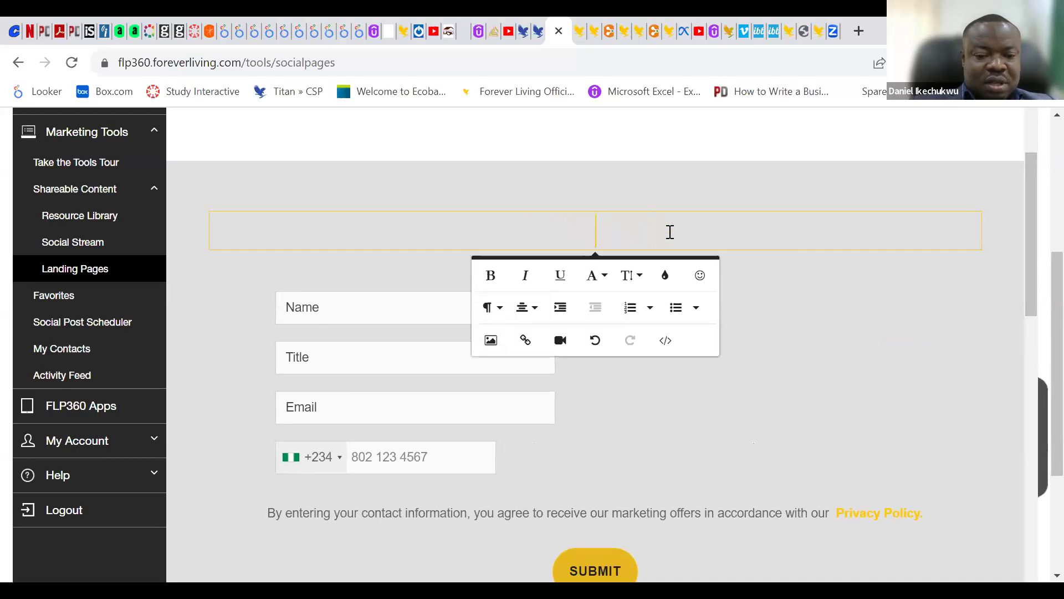
type("Intere")
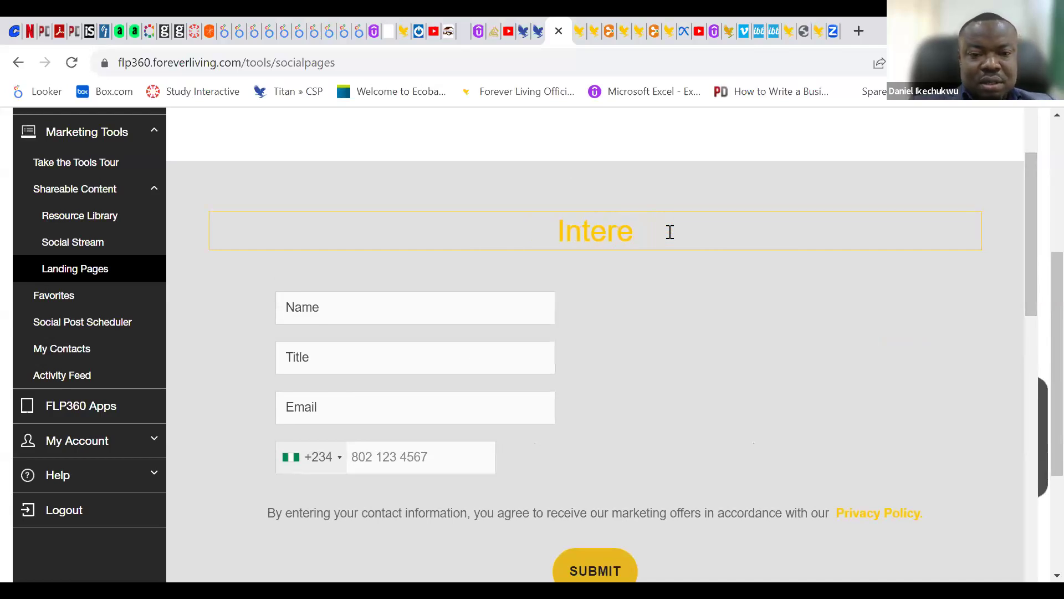
type("sted")
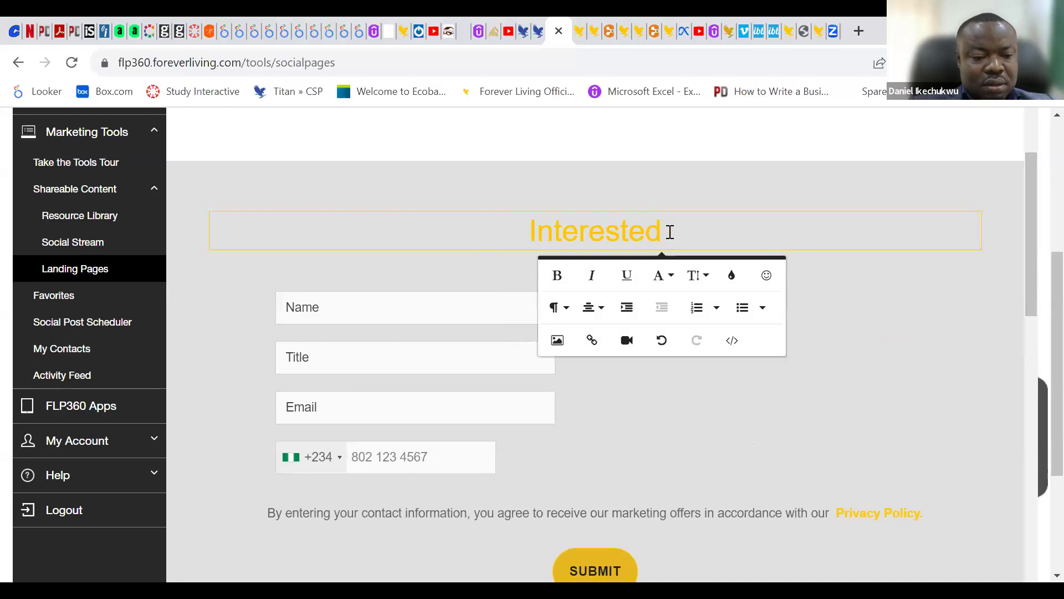
key("BackSpace")
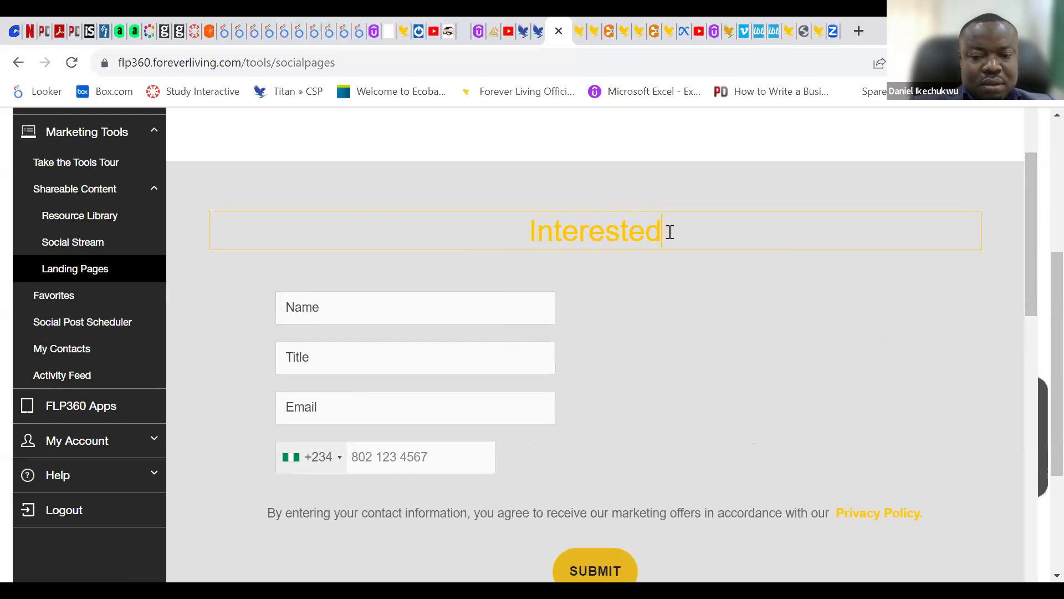
type("!")
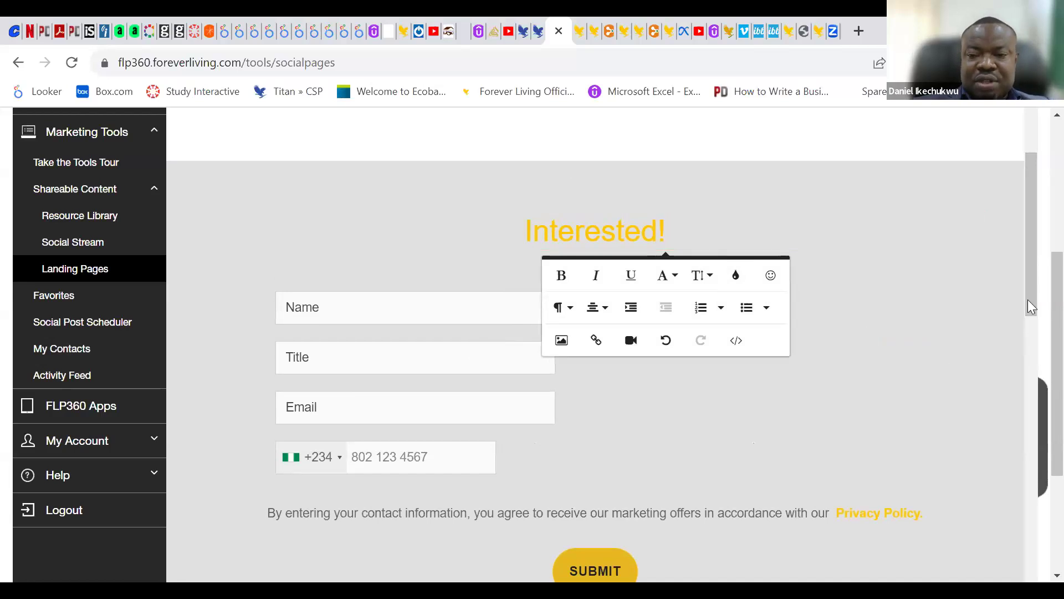
Examine the embedded video section below the contact form
left_click_drag(1030, 280, 1039, 357)
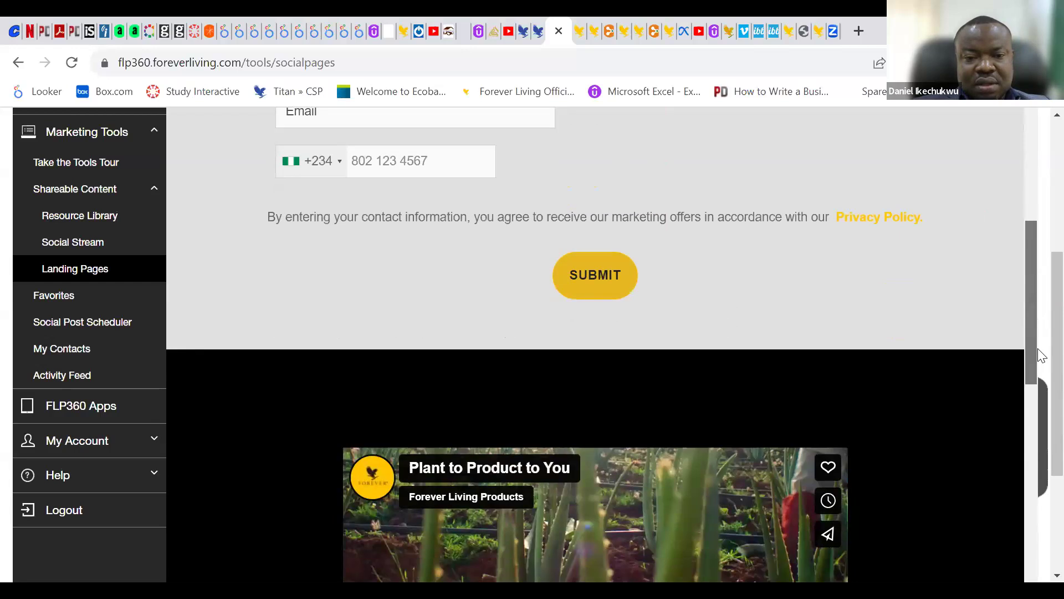
scroll(1037, 387, "down", 3)
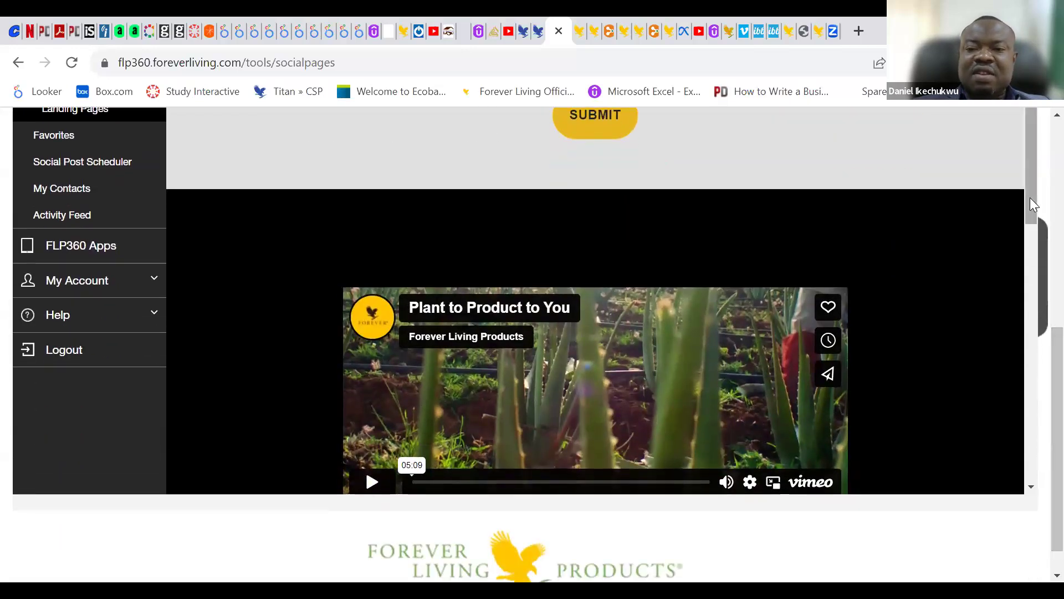
scroll(1036, 223, "down", 3)
scroll(1037, 231, "up", 1)
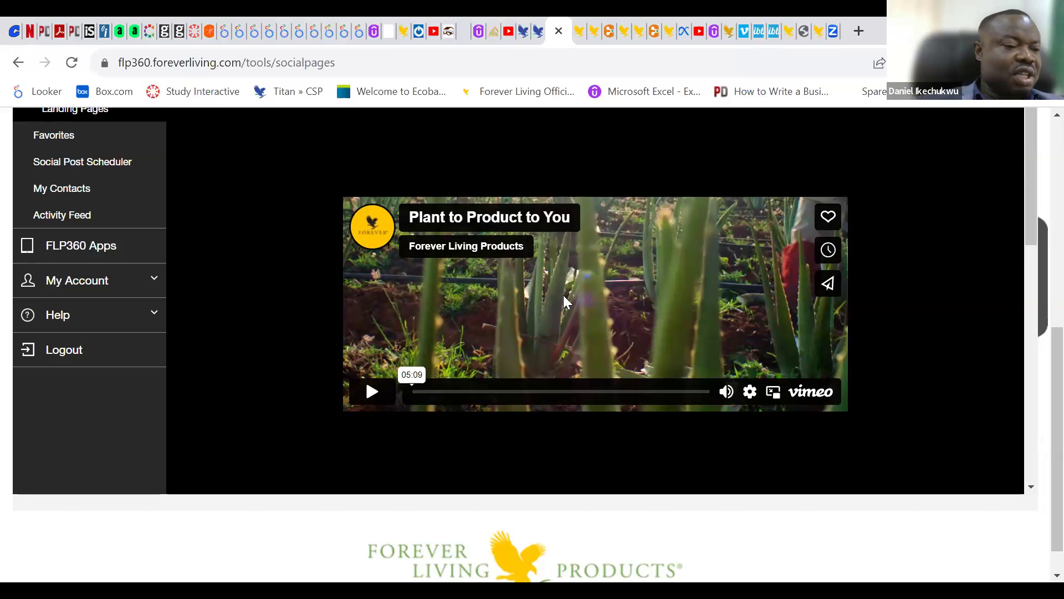
Inspect the available testimonial video sources in the advanced page content settings, then close the settings without changing them
scroll(1038, 357, "up", 5)
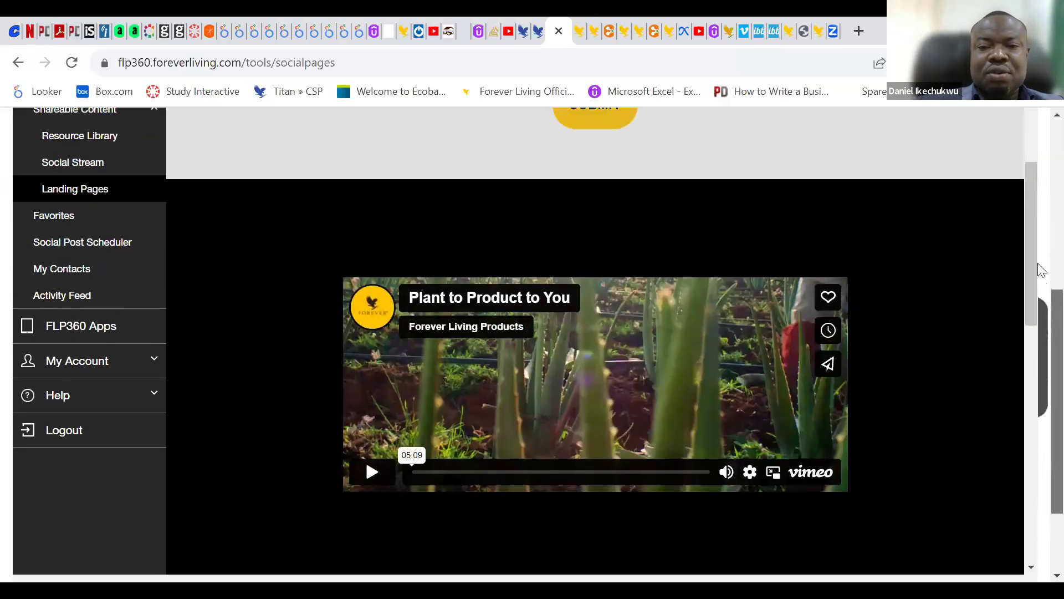
scroll(1025, 209, "up", 4)
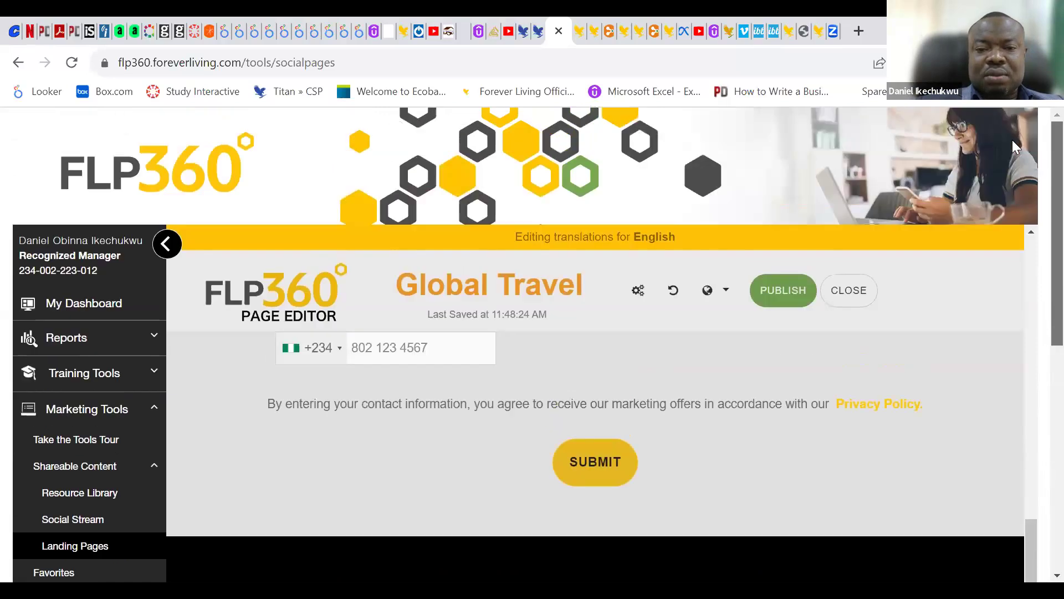
left_click(637, 290)
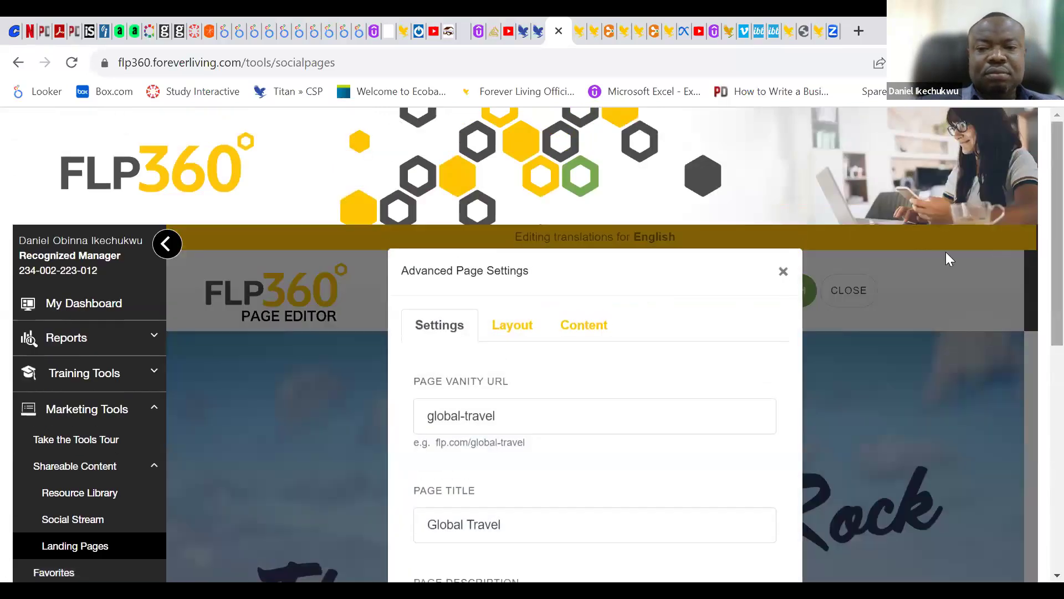
left_click(576, 338)
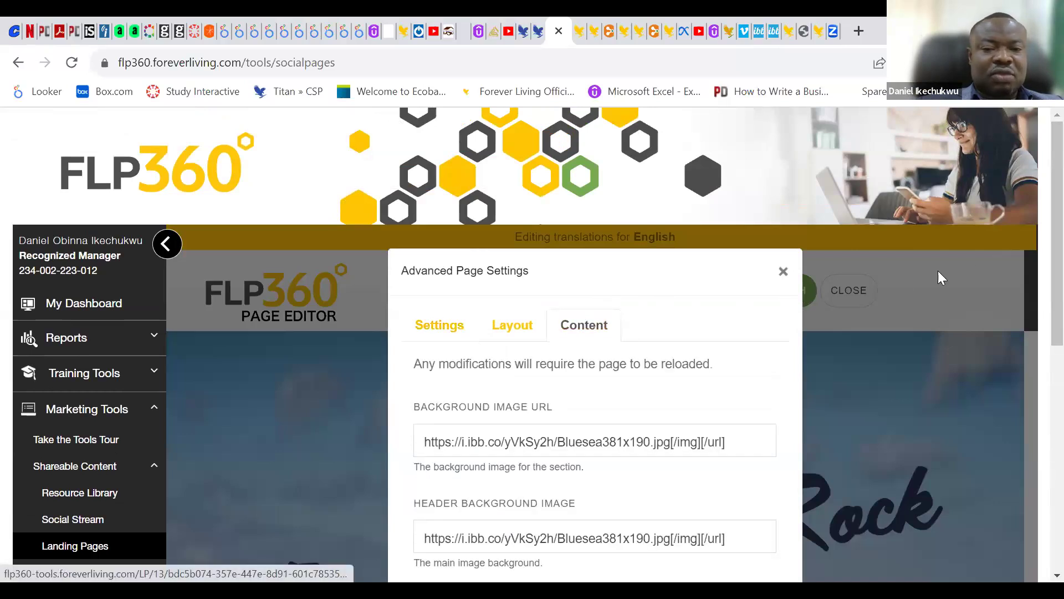
scroll(1038, 327, "down", 3)
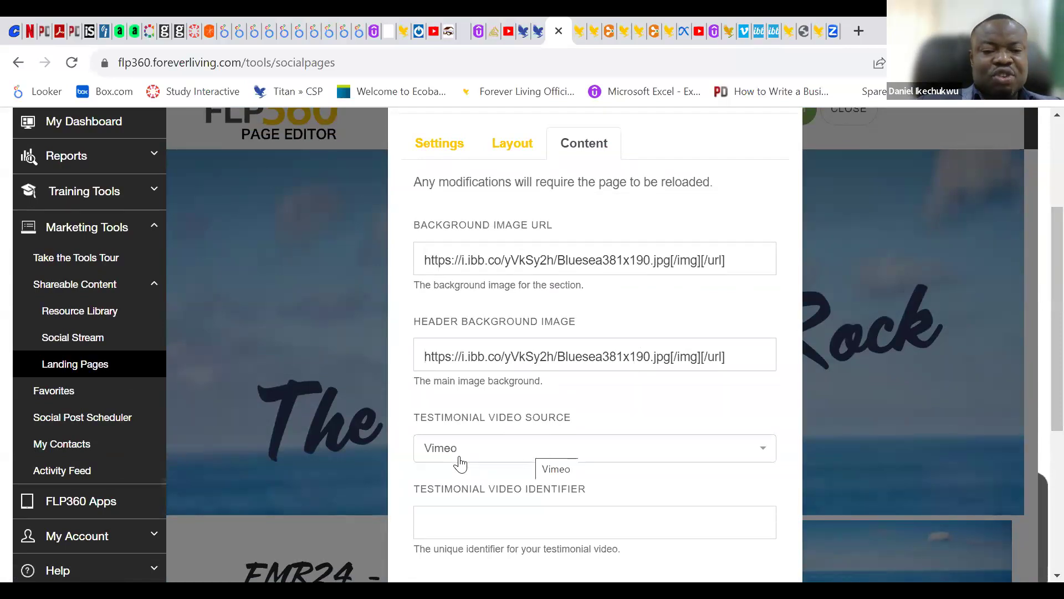
left_click(763, 454)
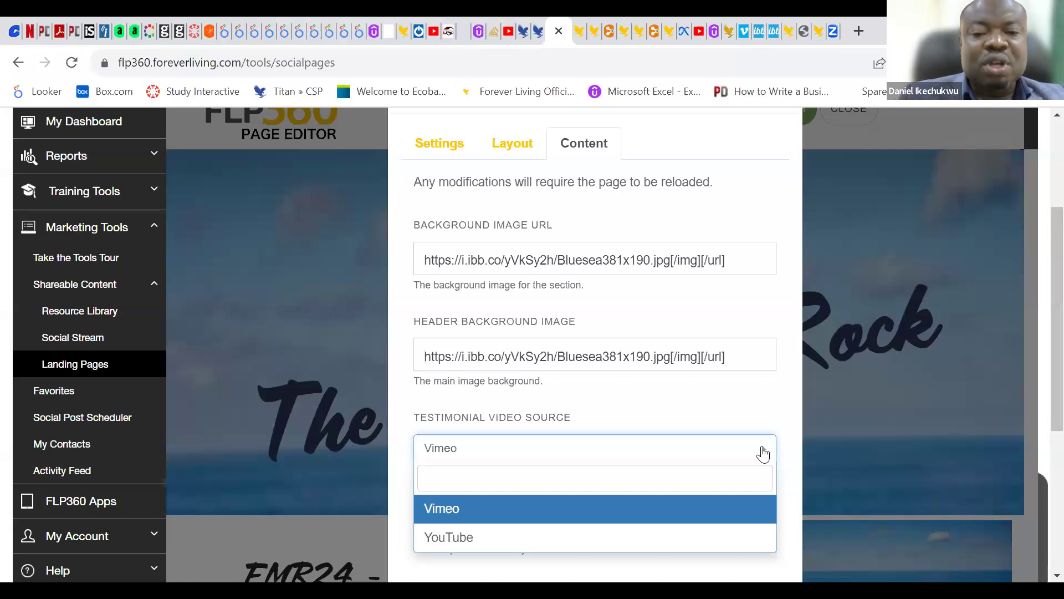
left_click(836, 459)
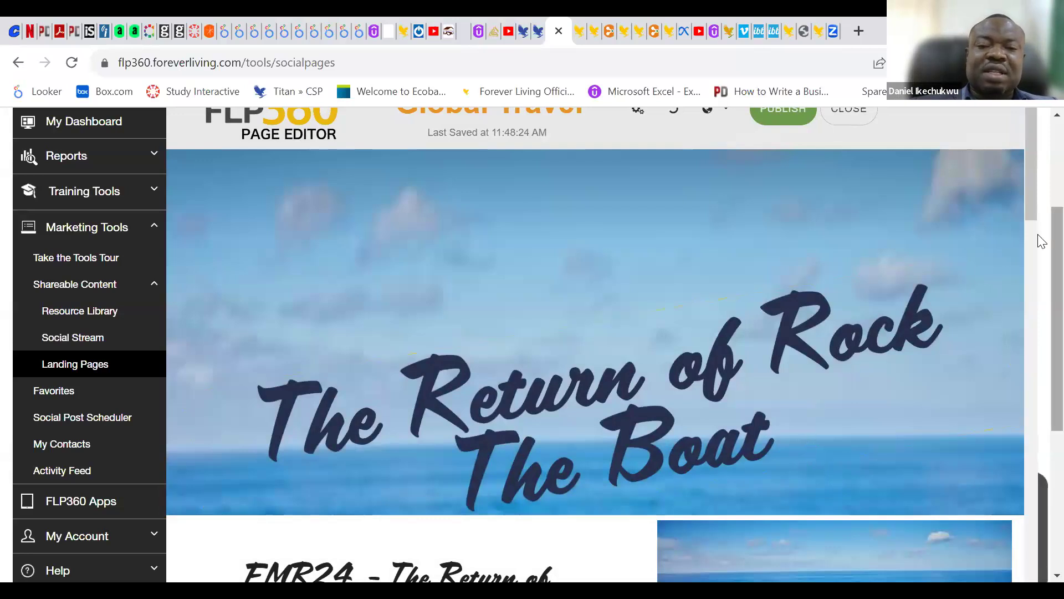
Try to enlarge the Venice canal image below the EMR24 event description
scroll(1035, 236, "down", 4)
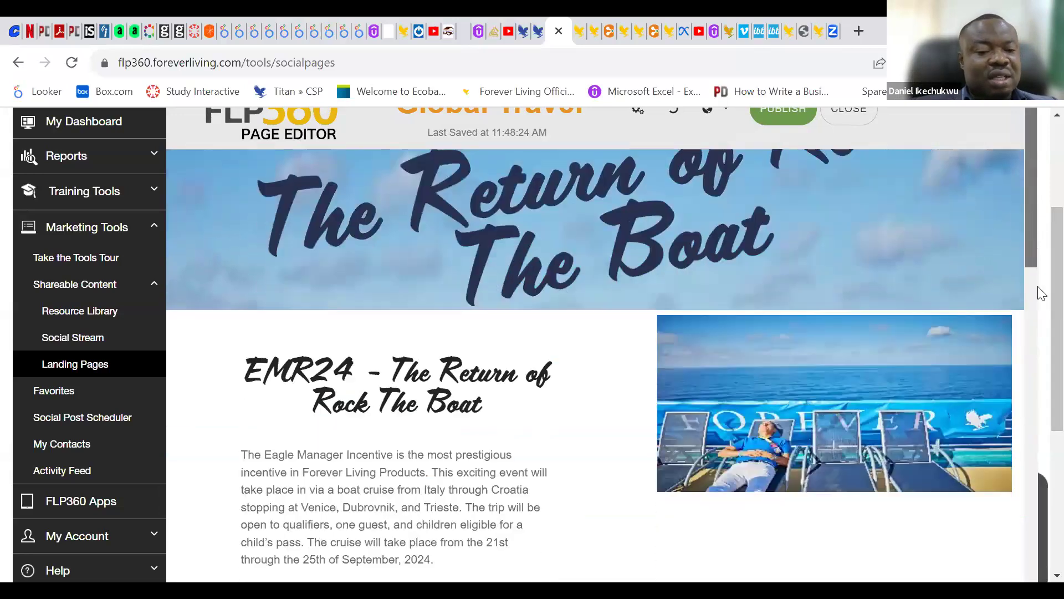
scroll(1040, 310, "down", 8)
scroll(1040, 333, "up", 1)
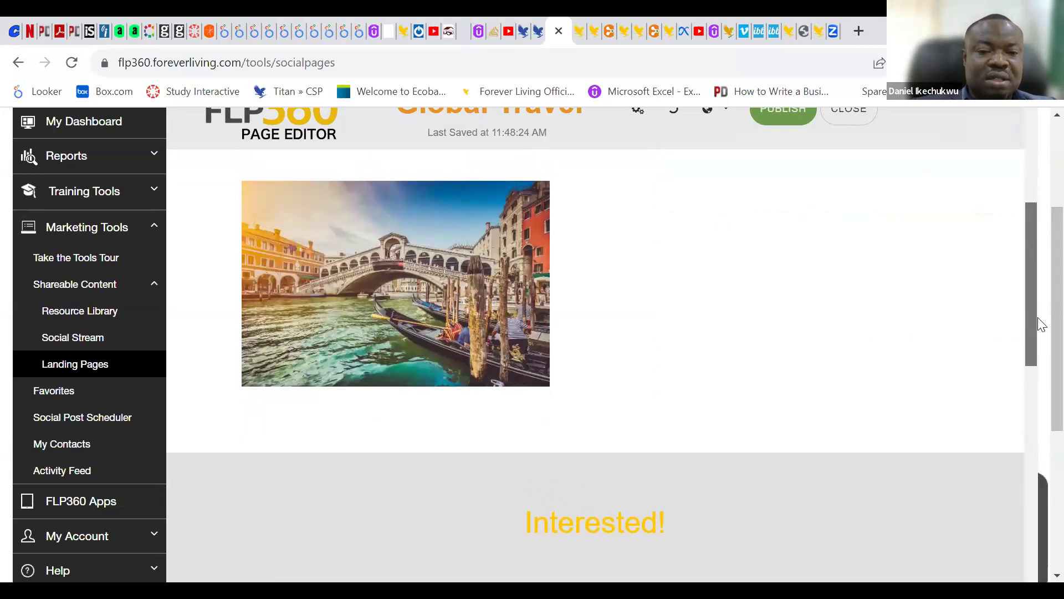
scroll(1040, 325, "up", 2)
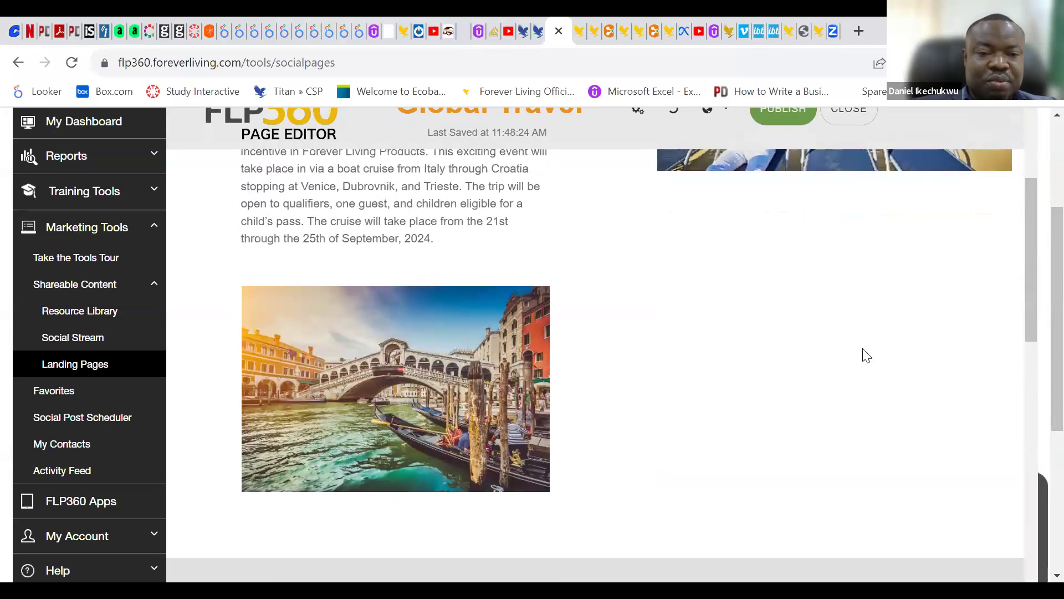
left_click(533, 380)
left_click_drag(237, 488, 216, 503)
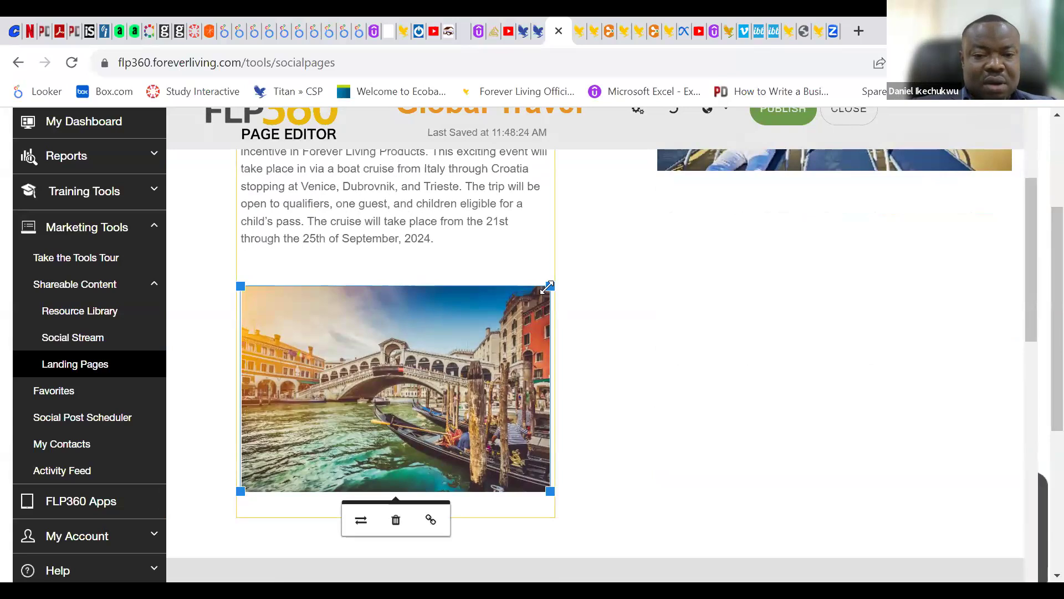
left_click_drag(547, 289, 627, 249)
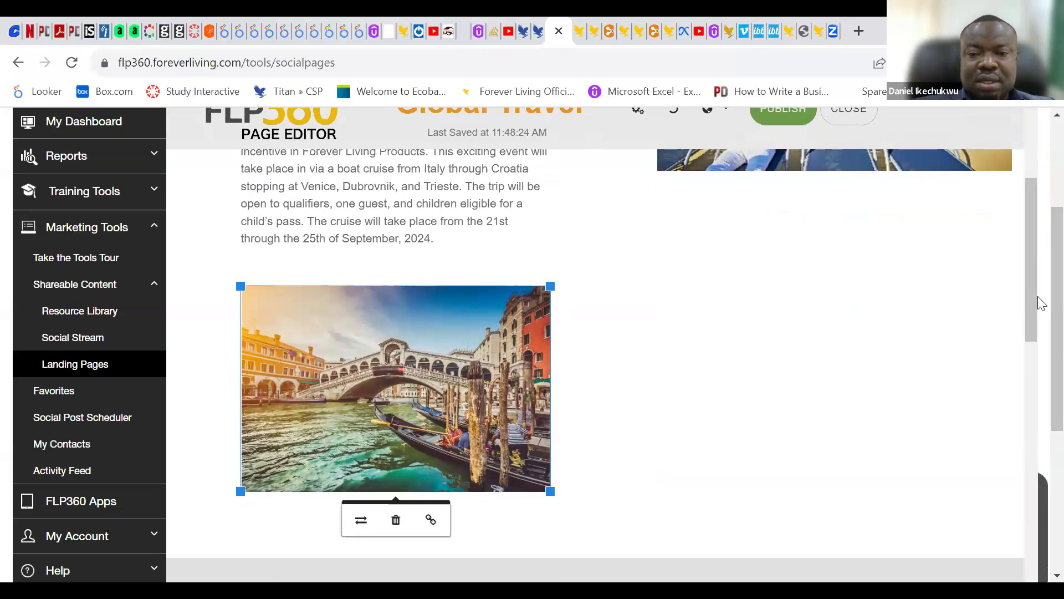
Switch to Vimeo and copy the video link of the recent video EMR24_ReturnOfRockTheBoat v5
scroll(1039, 211, "up", 3)
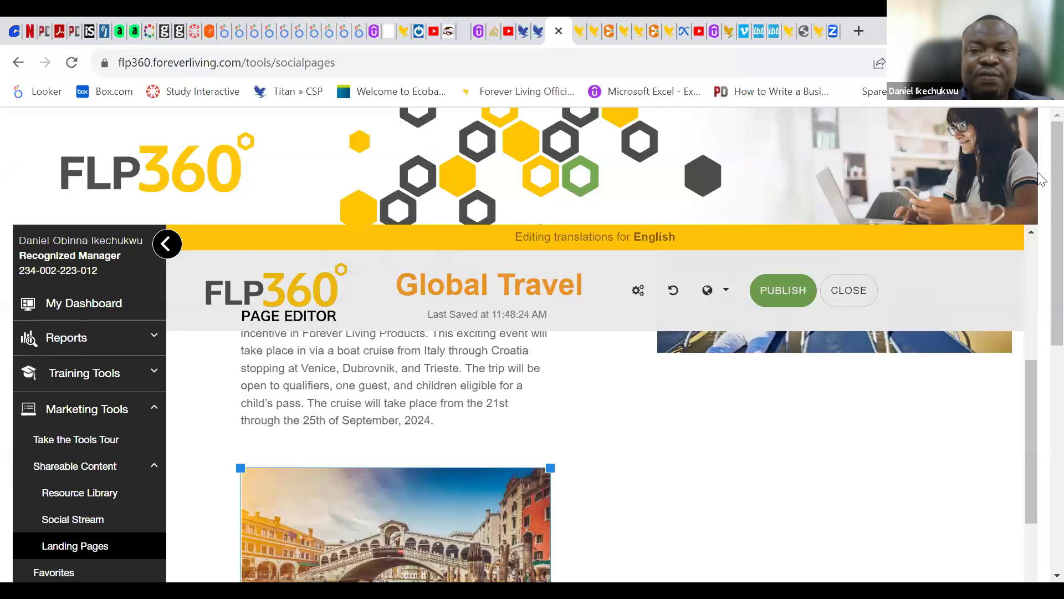
left_click(743, 38)
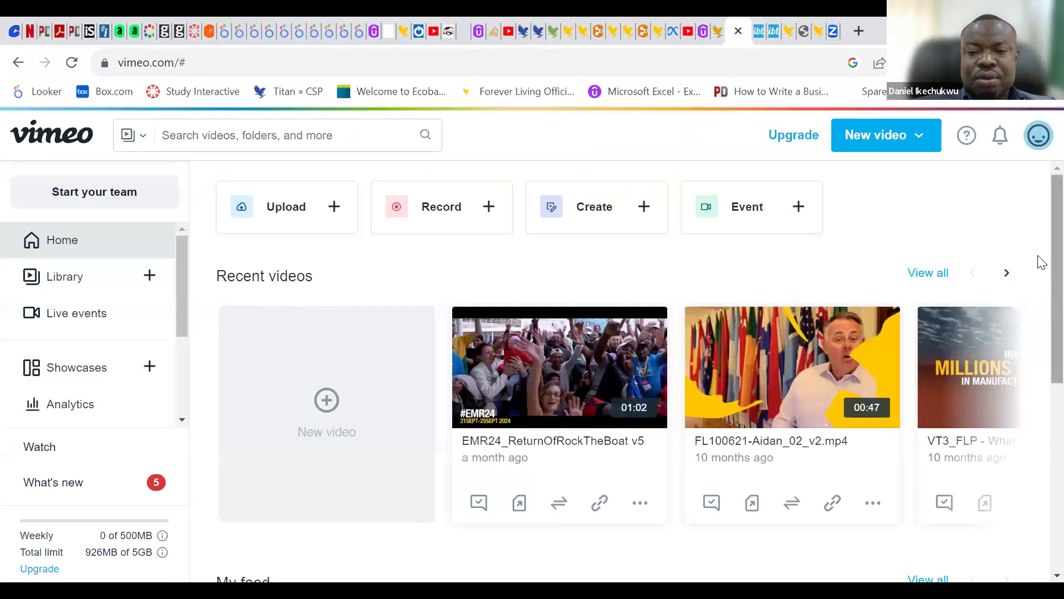
scroll(1039, 309, "down", 3)
scroll(1039, 299, "up", 3)
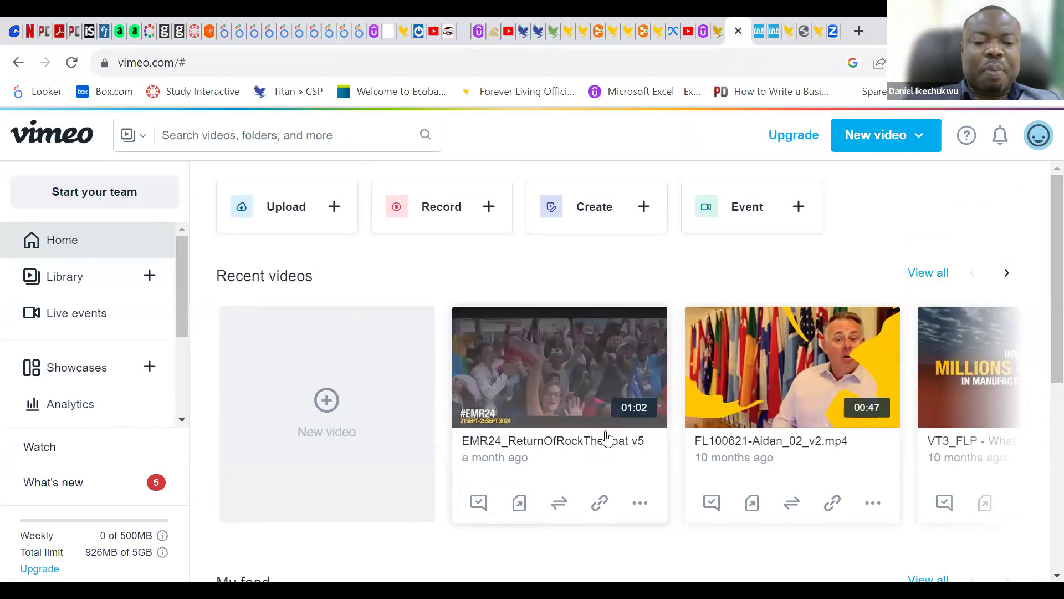
left_click(601, 504)
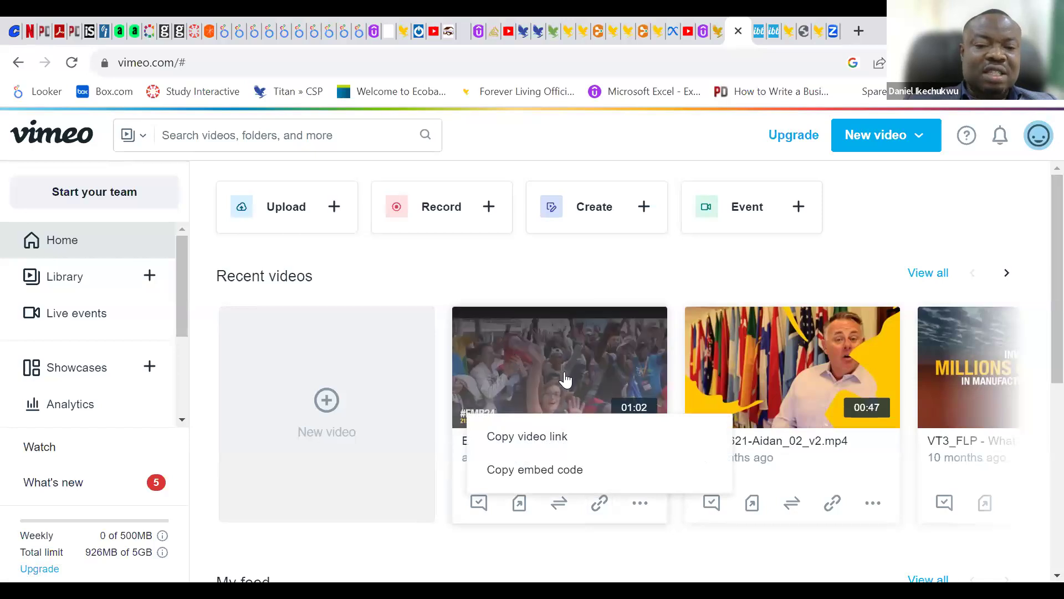
left_click(532, 442)
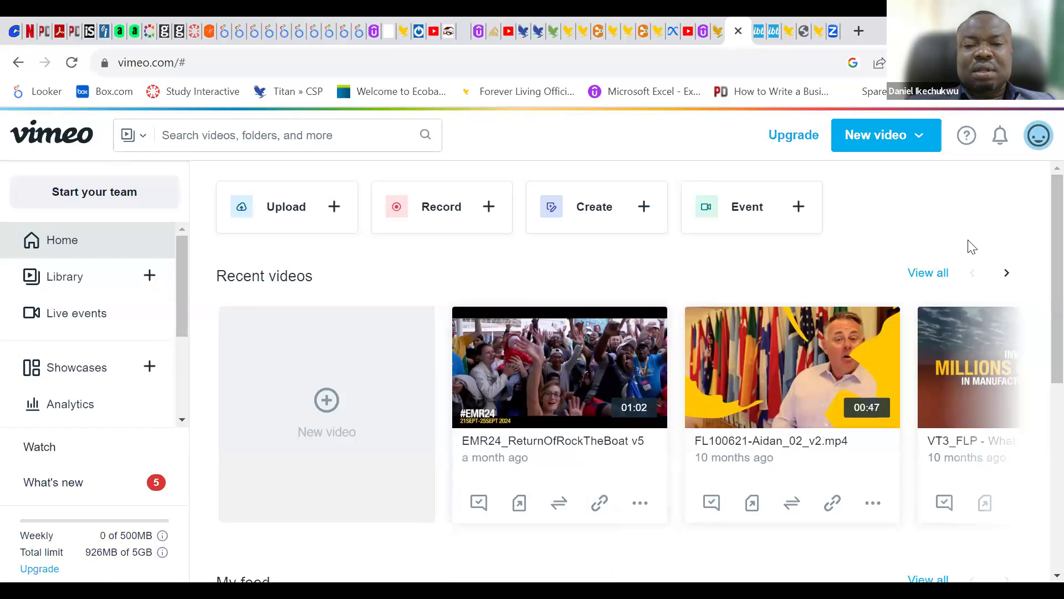
Return to the FLP360 page editor and set the testimonial video source to Vimeo in the advanced content settings
left_click(550, 36)
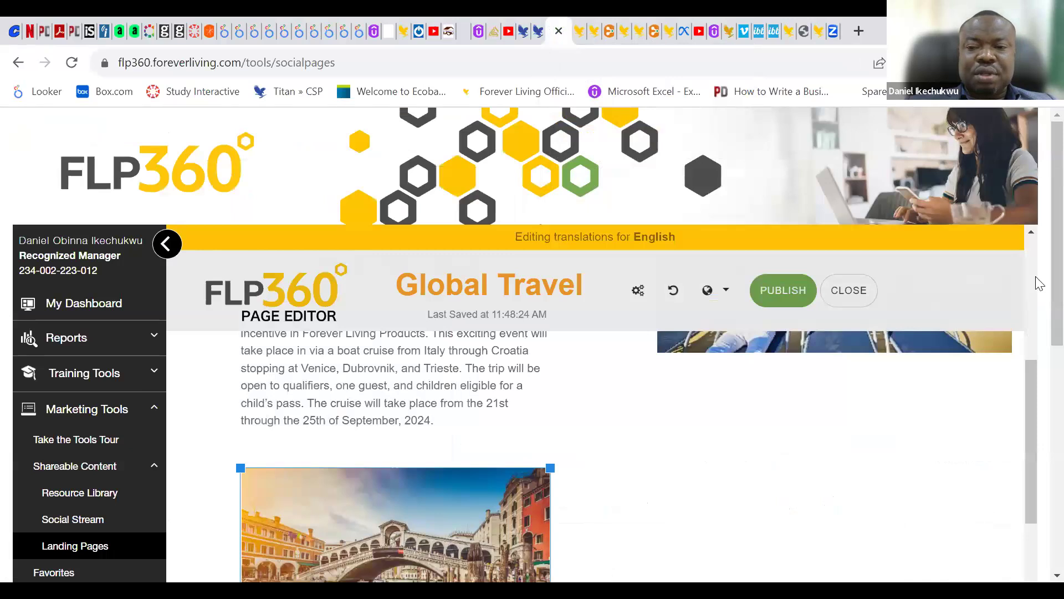
left_click_drag(1031, 374, 1025, 289)
left_click(639, 290)
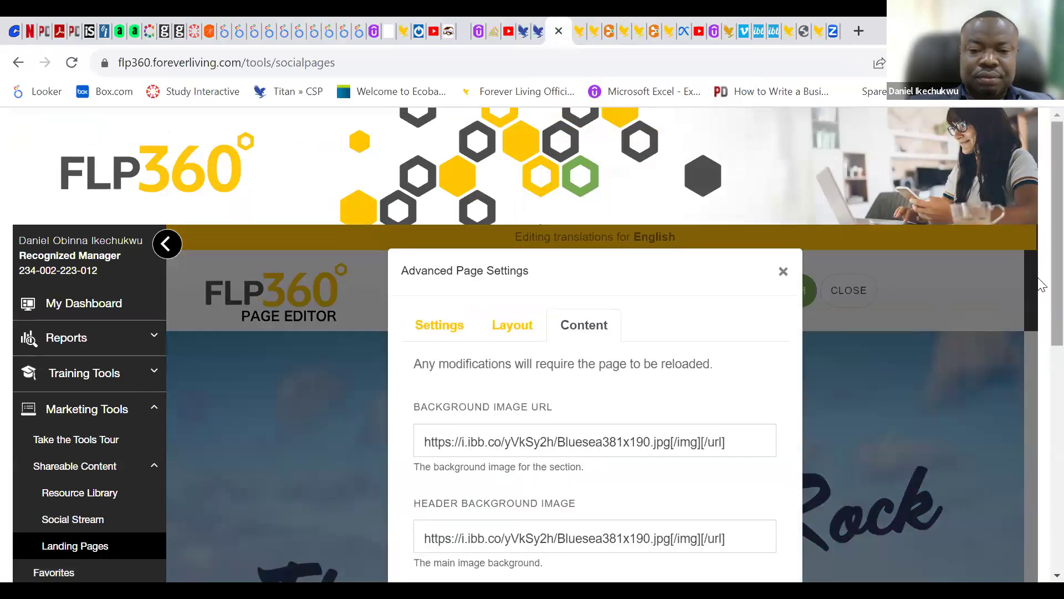
scroll(1038, 383, "down", 6)
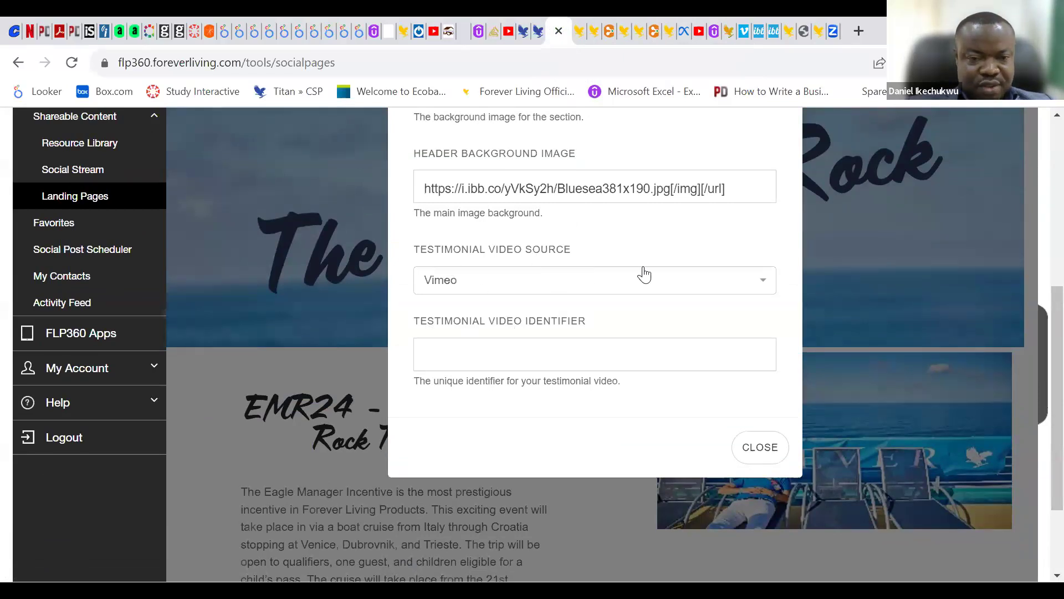
left_click(765, 285)
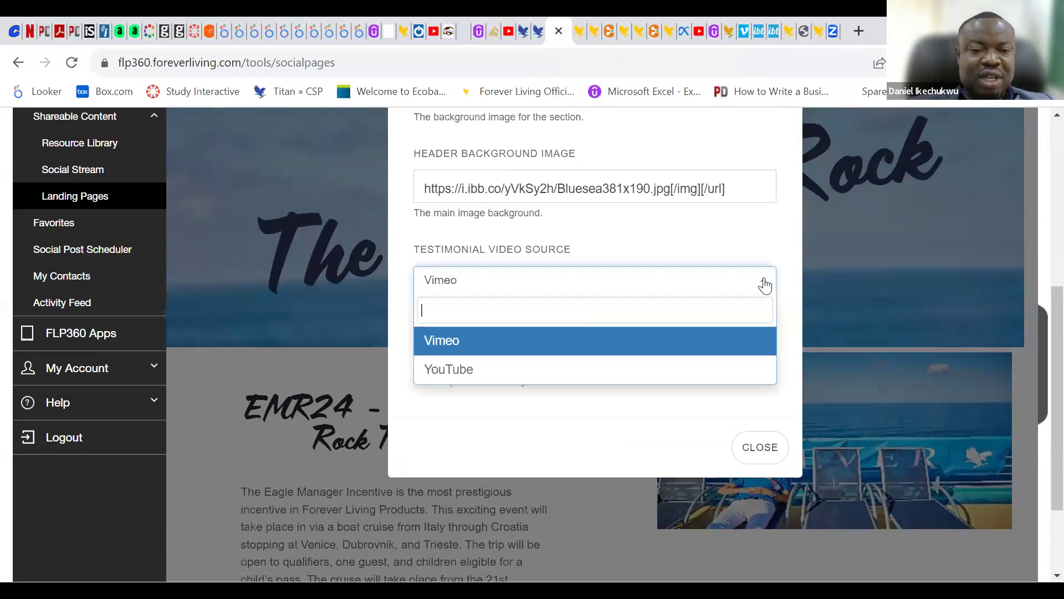
left_click(650, 379)
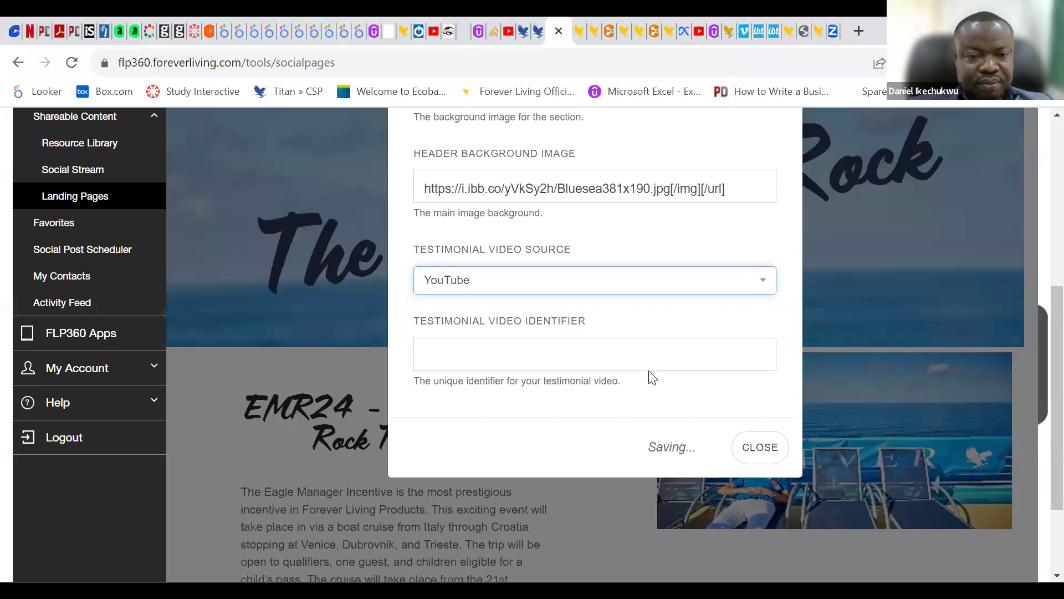
left_click(765, 280)
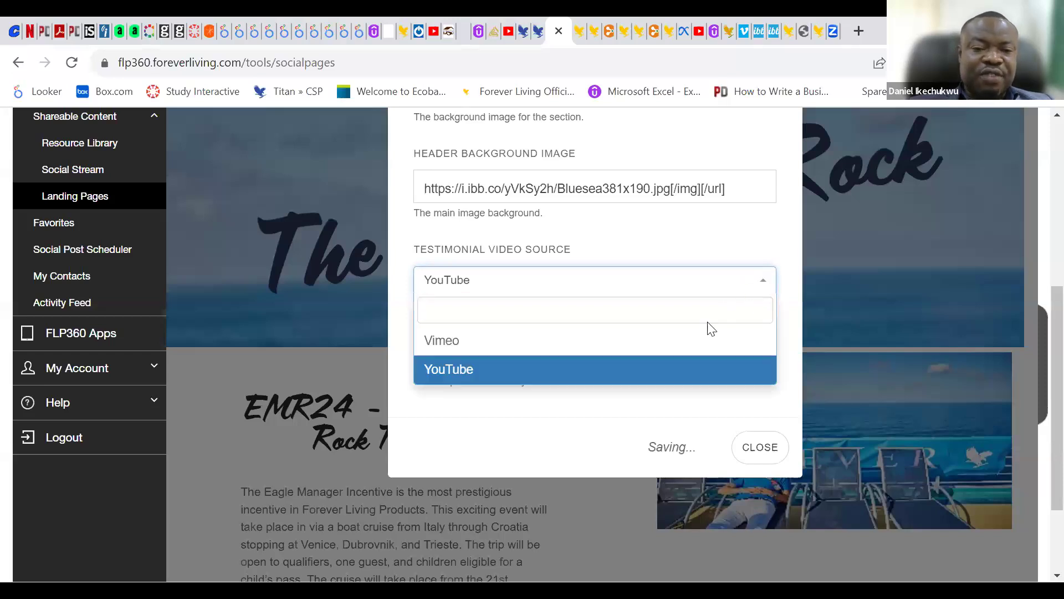
left_click(671, 340)
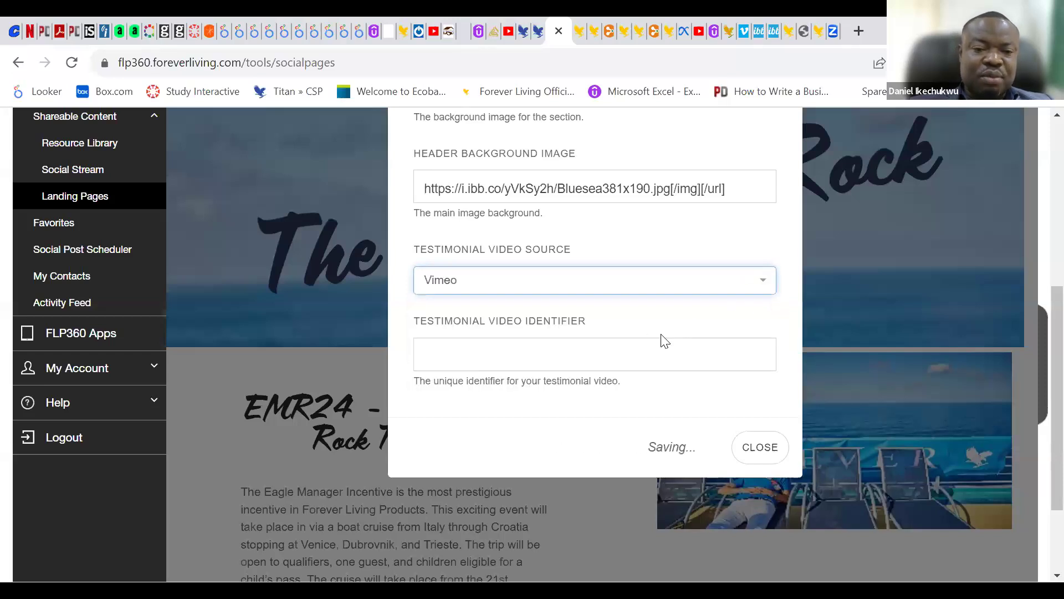
left_click(498, 357)
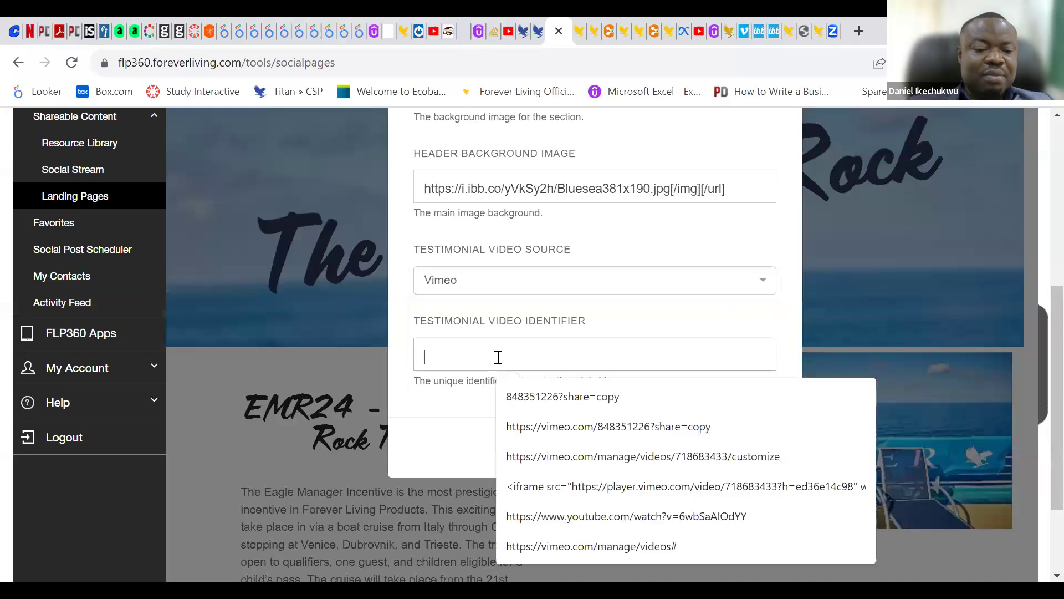
type("https://vimeo.com/848351226?share=copy")
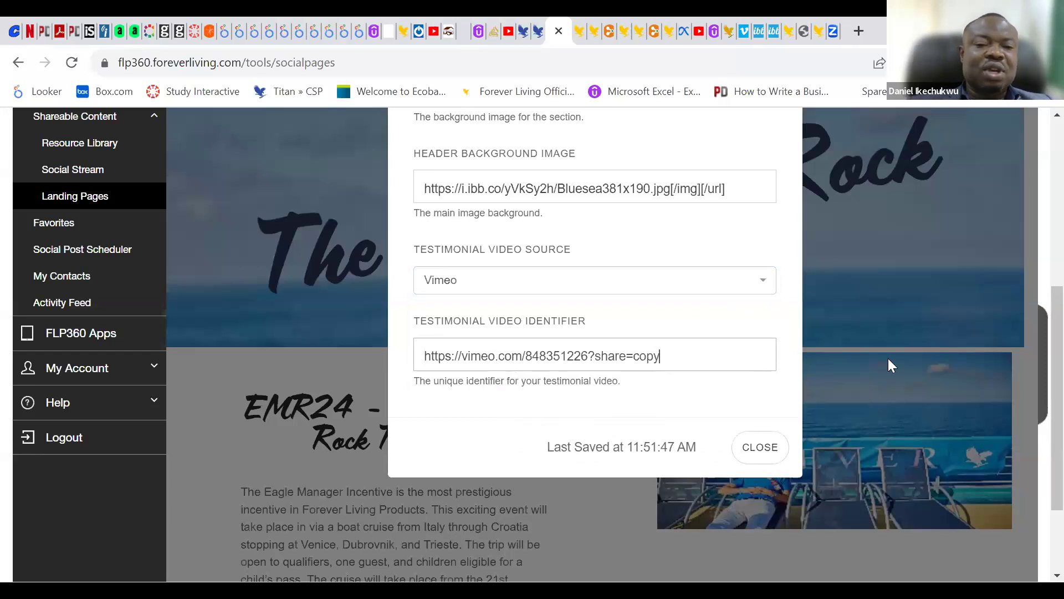
left_click(780, 458)
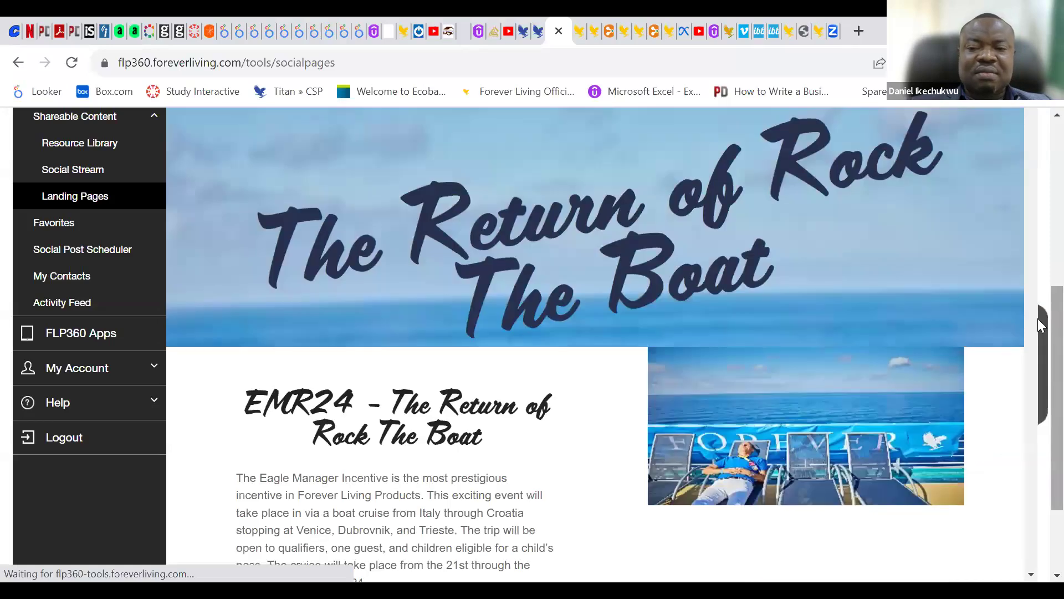
Check how the embedded testimonial video loads below the landing page's contact form
scroll(1038, 318, "down", 3)
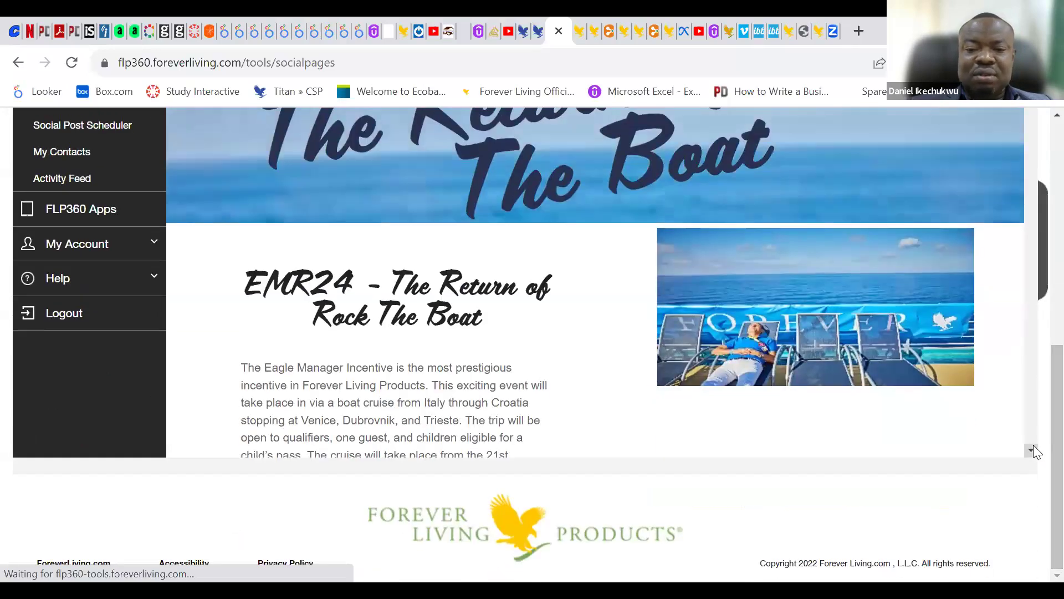
scroll(1033, 450, "down", 20)
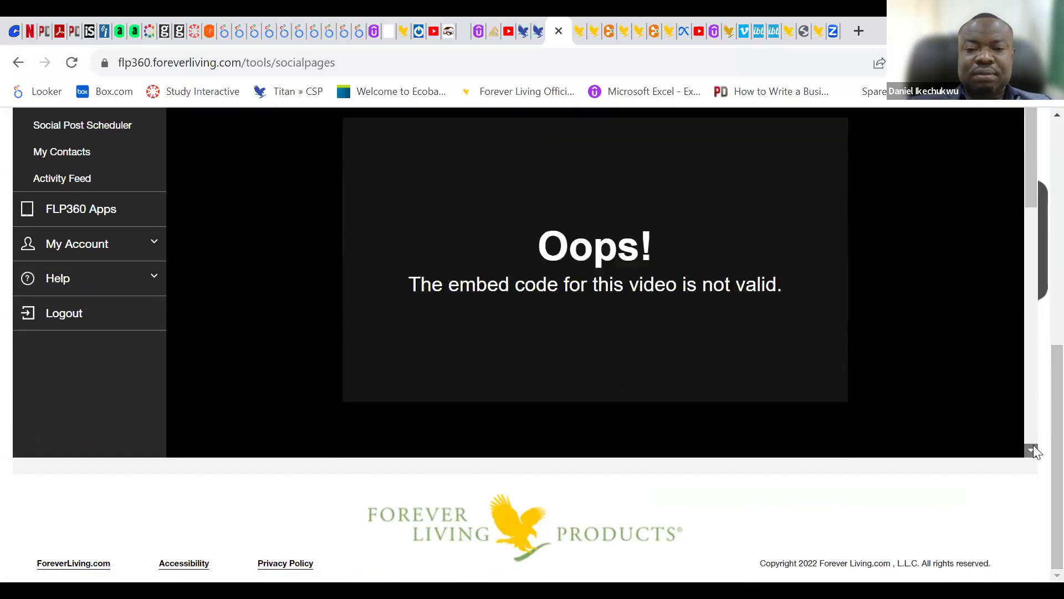
scroll(1033, 444, "down", 3)
left_click_drag(1031, 222, 1026, 180)
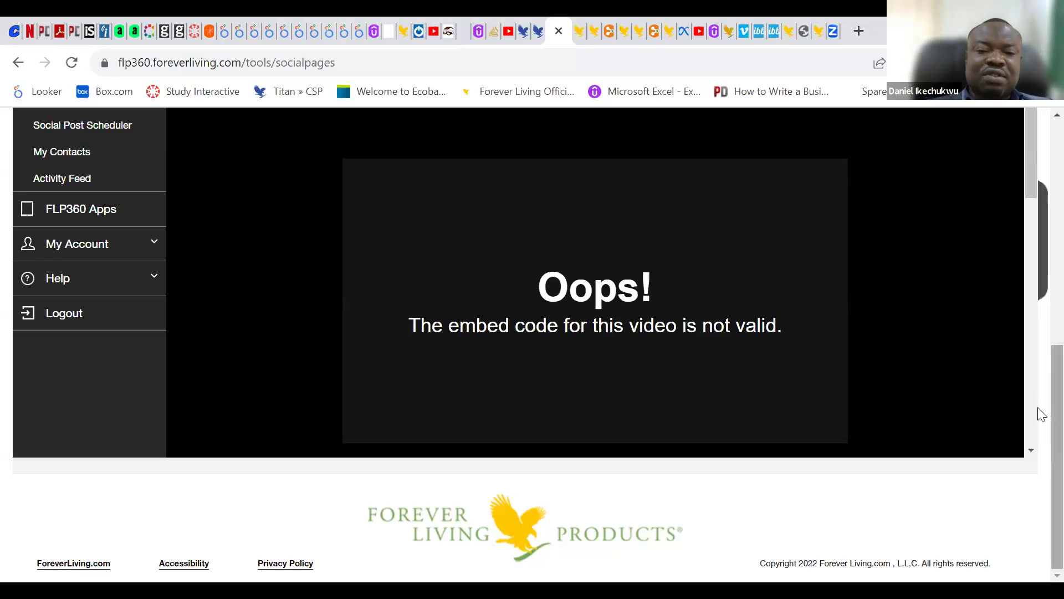
scroll(1038, 303, "up", 5)
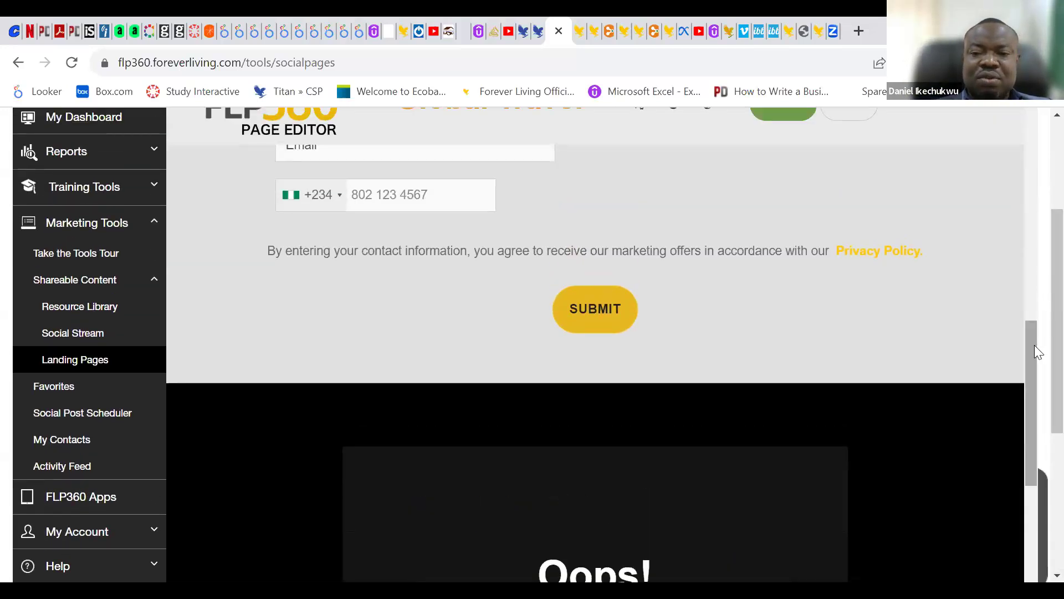
left_click_drag(1035, 346, 1015, 143)
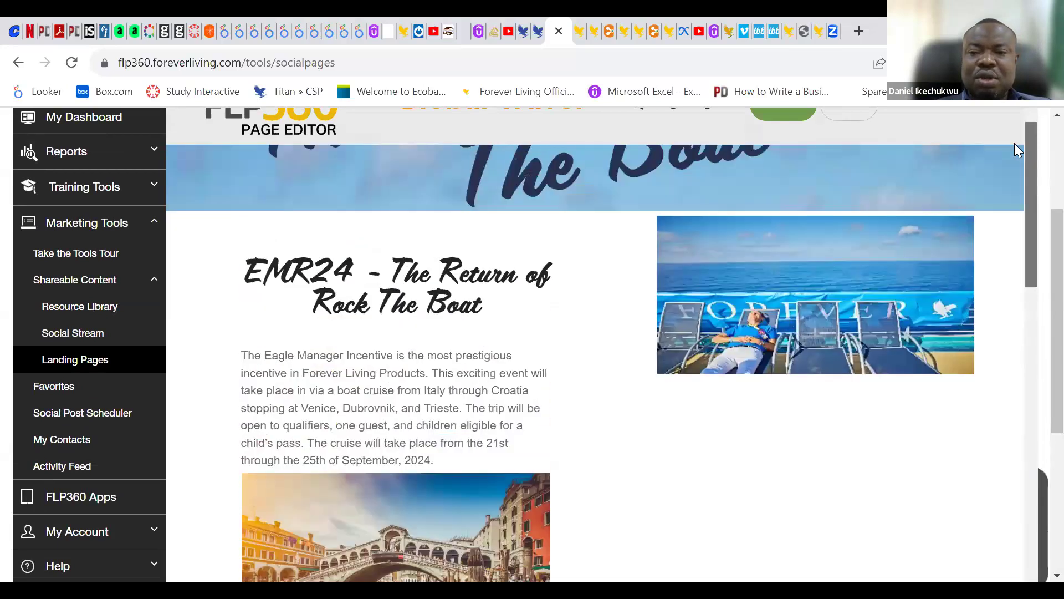
scroll(1015, 143, "up", 2)
scroll(1038, 184, "up", 3)
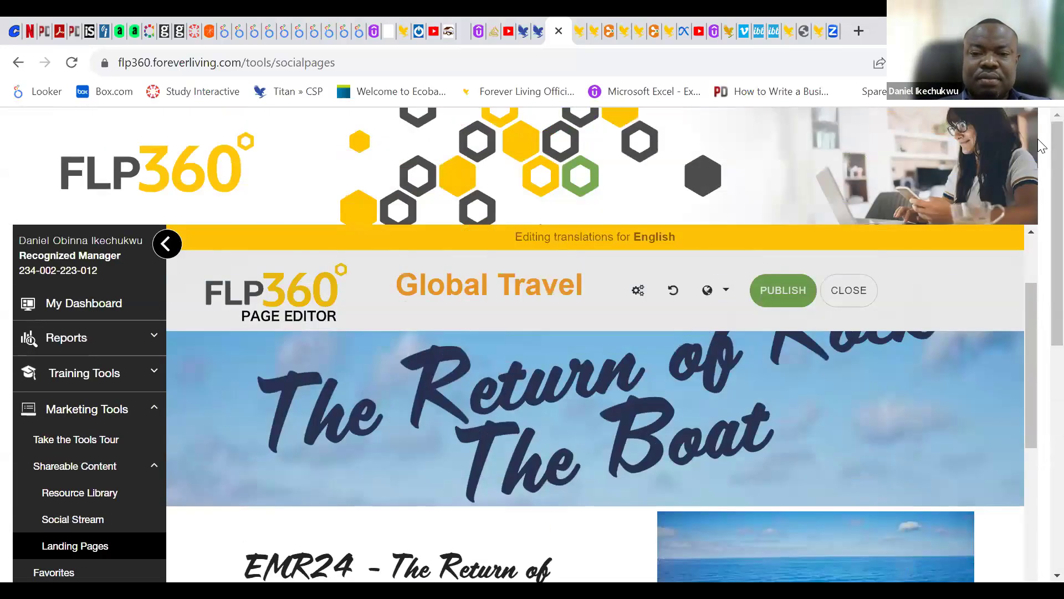
Shorten the testimonial video identifier in the advanced content settings to 848351226, then close the settings
left_click(639, 292)
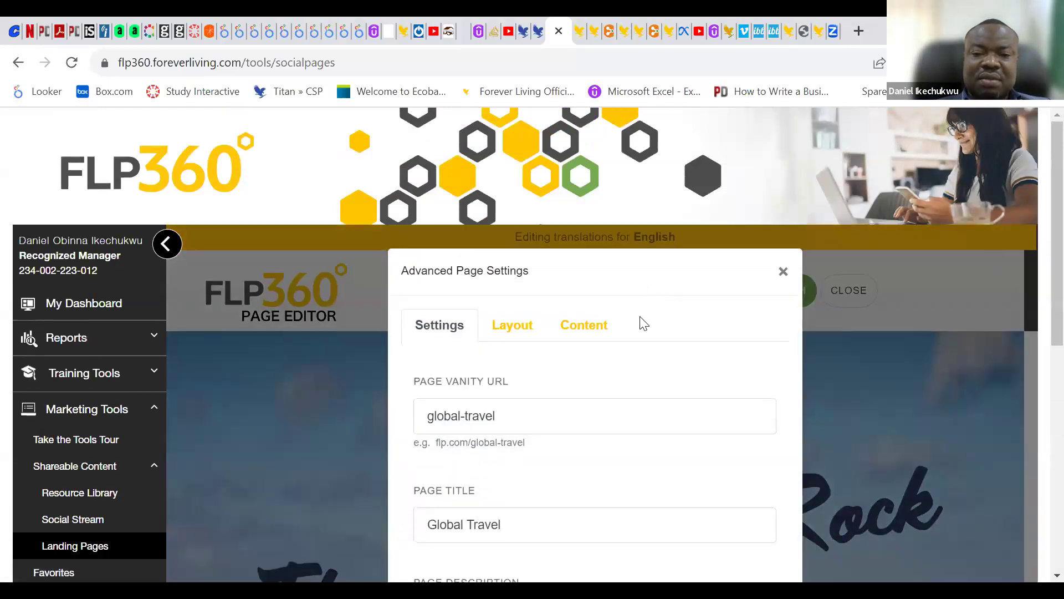
left_click(587, 324)
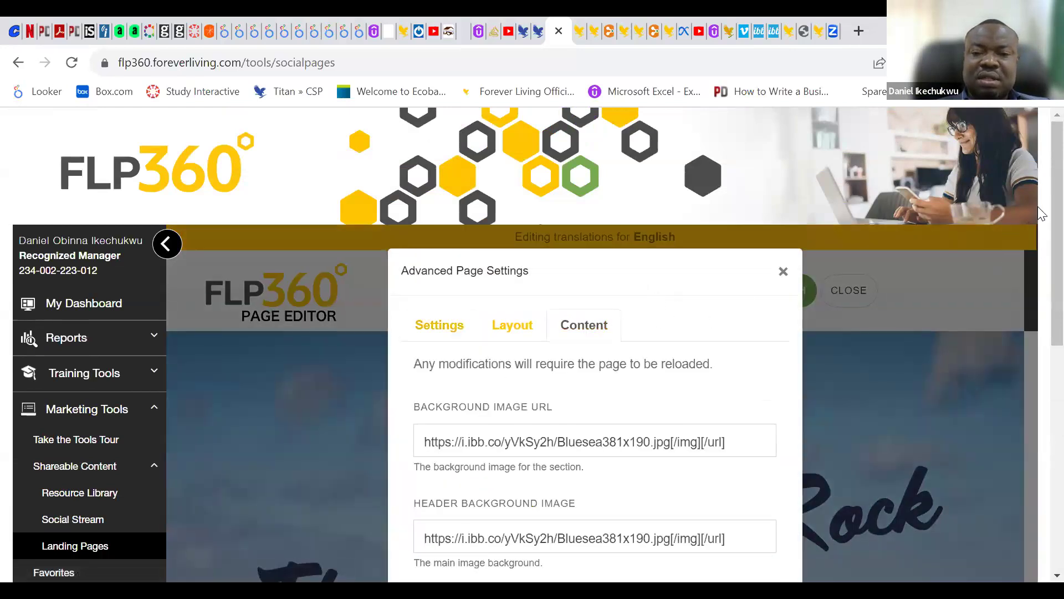
left_click_drag(1038, 208, 1038, 370)
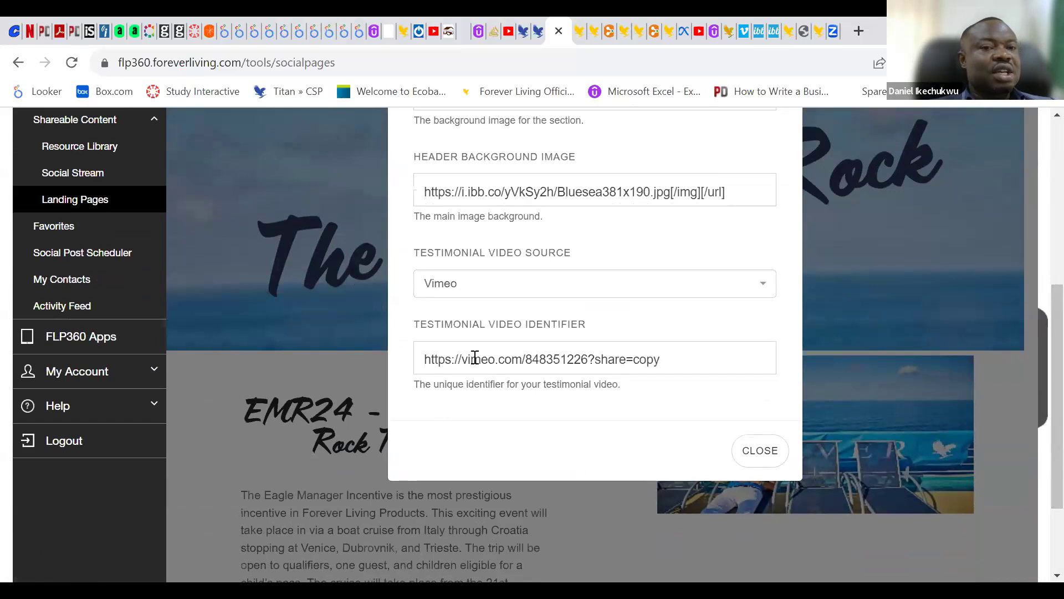
left_click(525, 358)
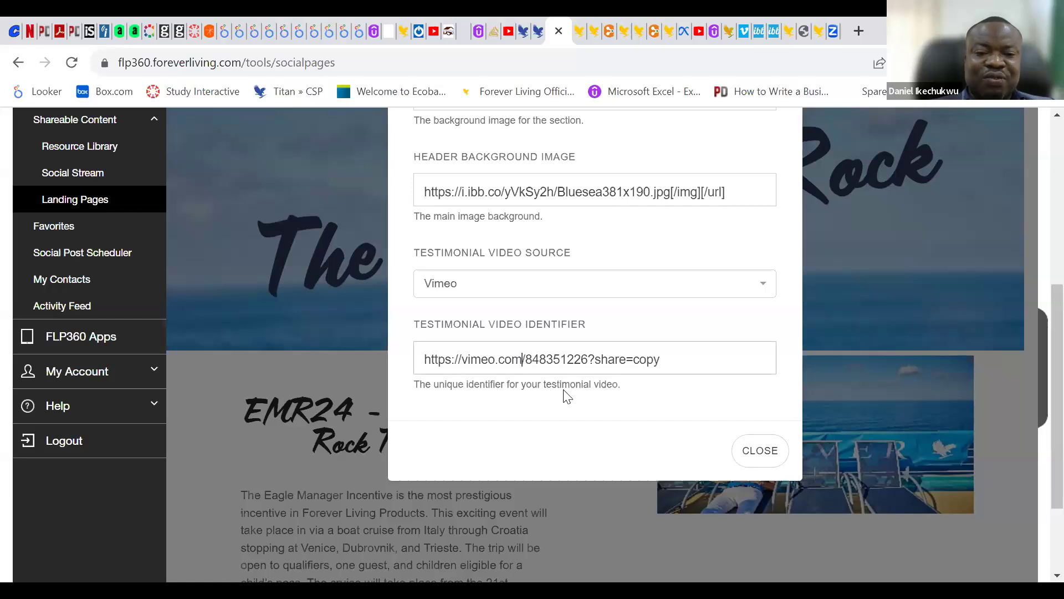
key("BackSpace")
key("BackSpace")
key("BackSpace")
key("BackSpace")
key("BackSpace")
key("BackSpace")
key("BackSpace")
key("BackSpace")
key("BackSpace")
key("BackSpace")
key("BackSpace")
key("BackSpace")
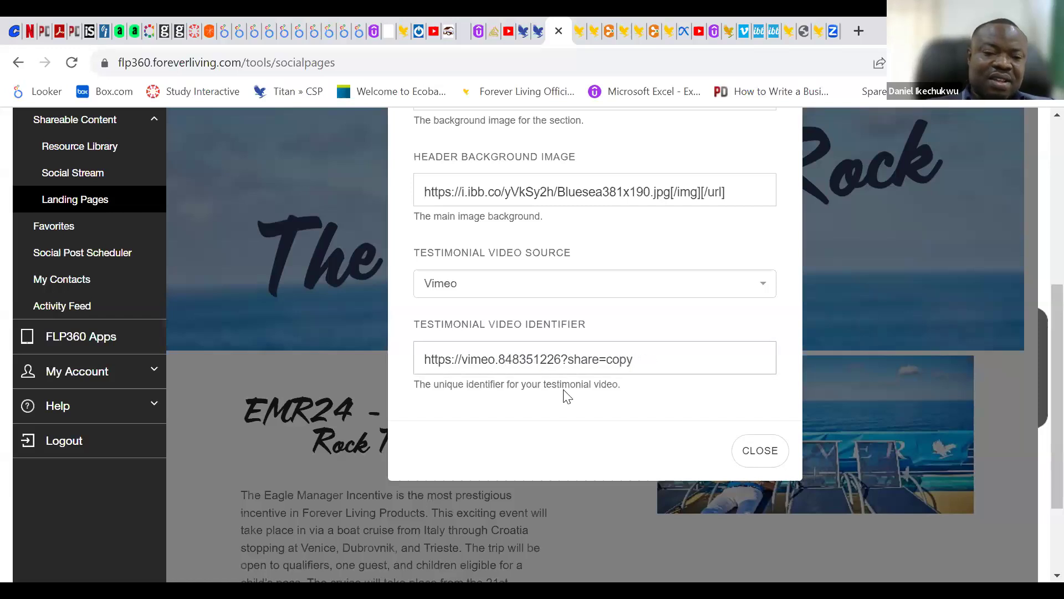
key("BackSpace")
key("BackSpace")
key("BackSpace")
key("BackSpace")
key("BackSpace")
key("BackSpace")
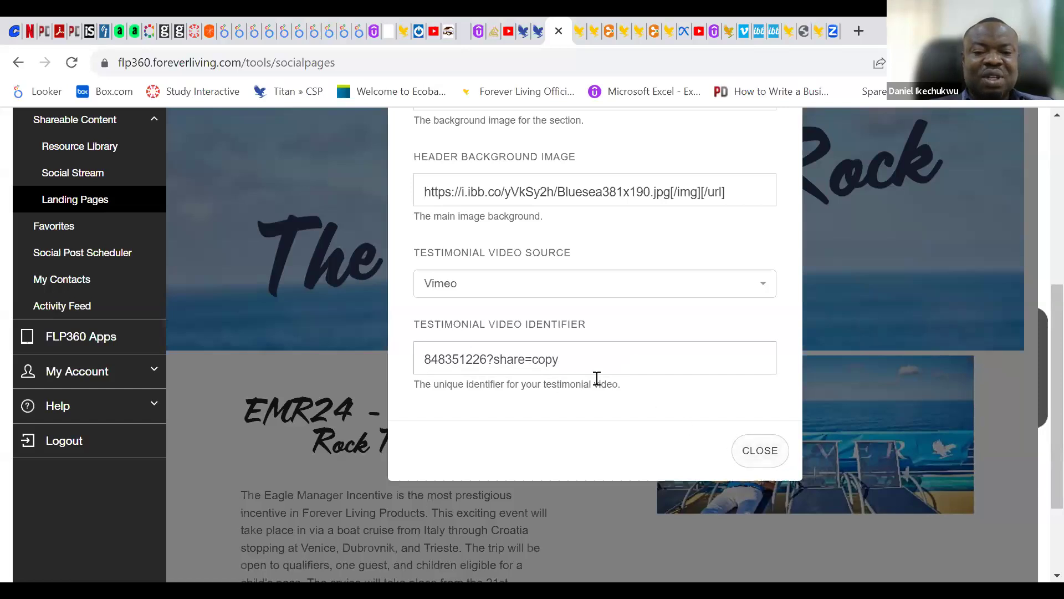
key("BackSpace")
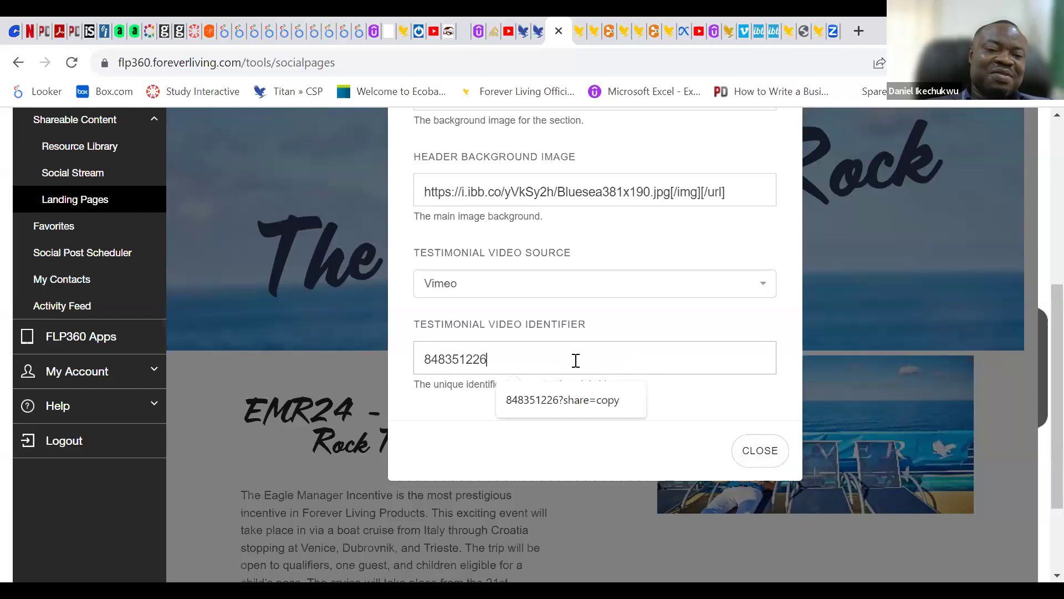
left_click(758, 450)
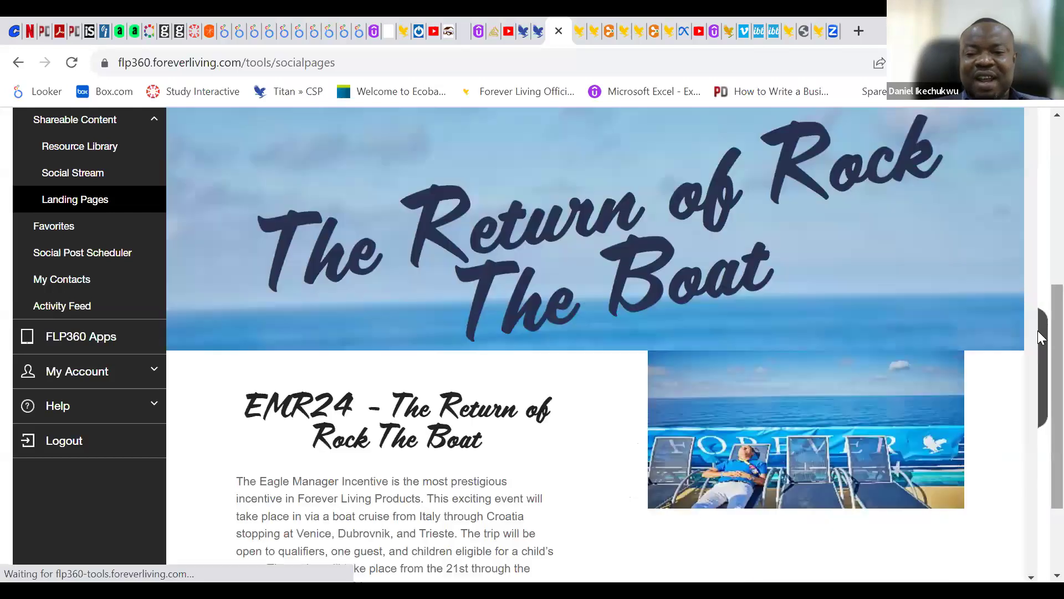
scroll(596, 344, "down", 15)
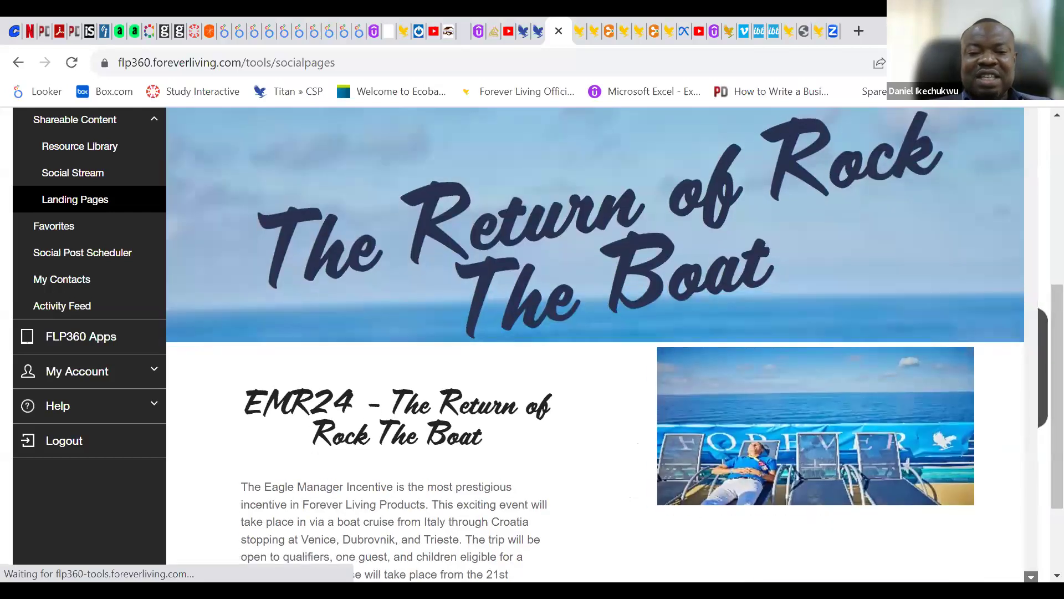
Review the landing page from the cruise images through the contact form and embedded video to the placeholder sections below
scroll(399, 366, "down", 3)
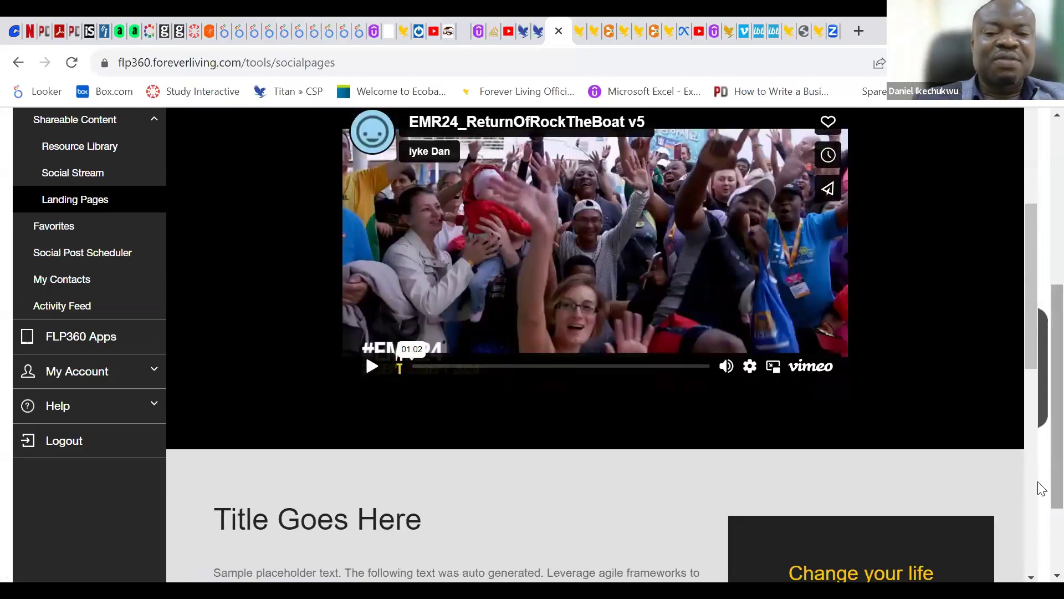
scroll(1040, 443, "up", 4)
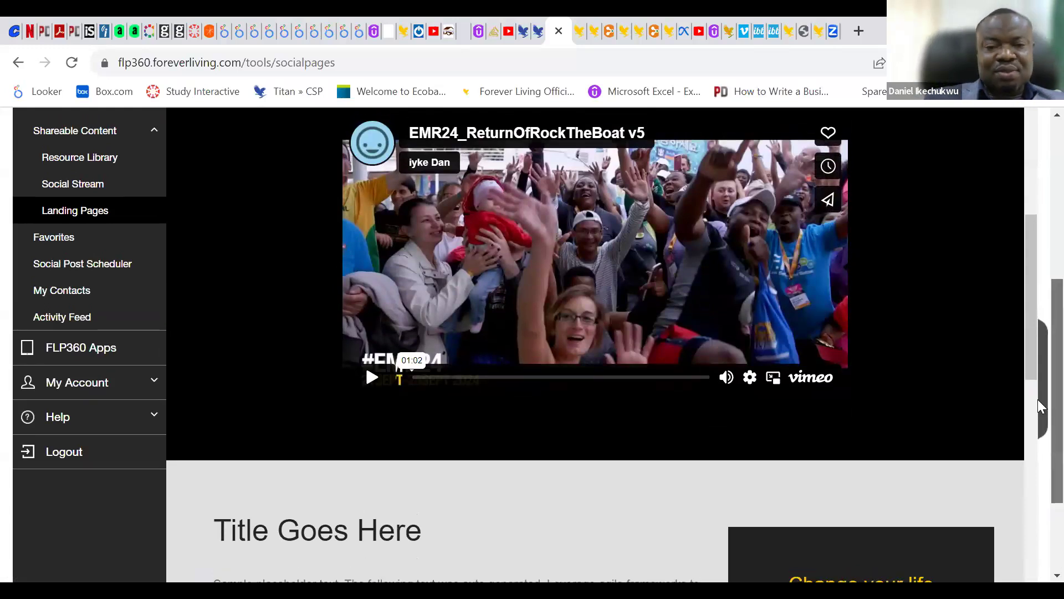
scroll(1041, 324, "up", 2)
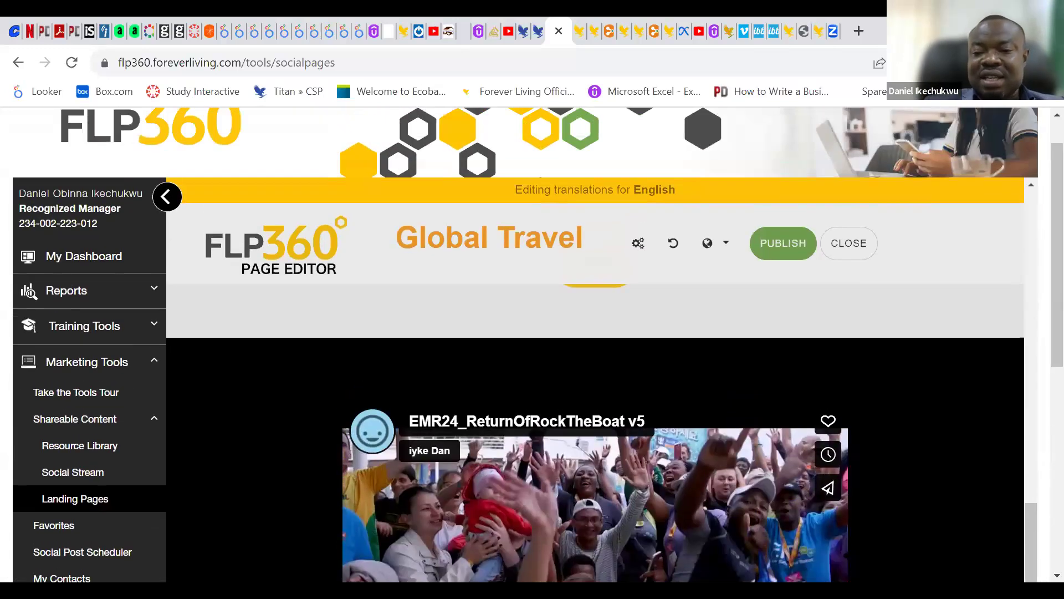
left_click_drag(1033, 547, 1037, 417)
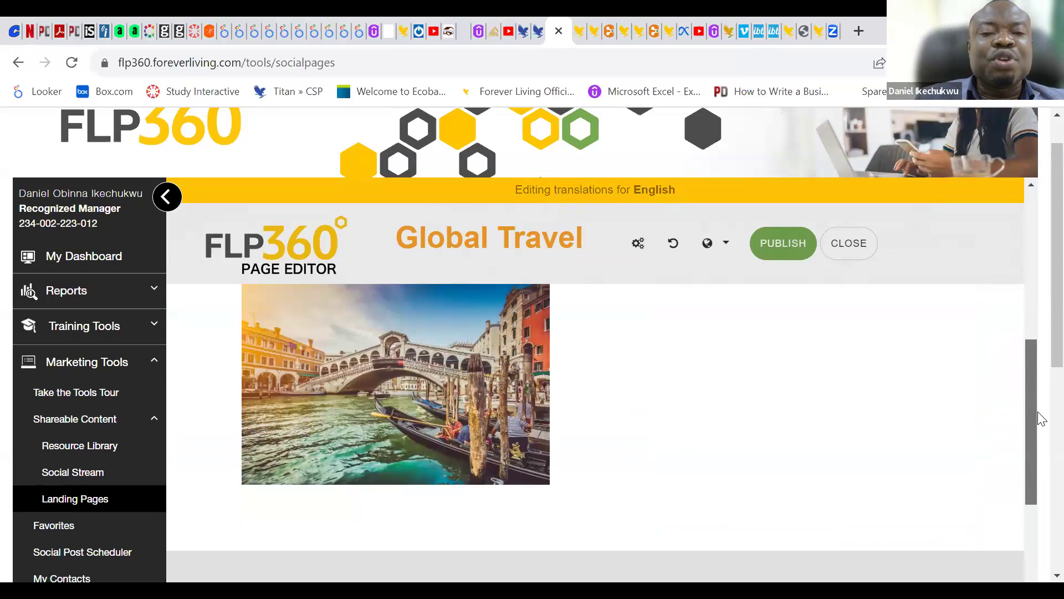
scroll(1040, 416, "down", 2)
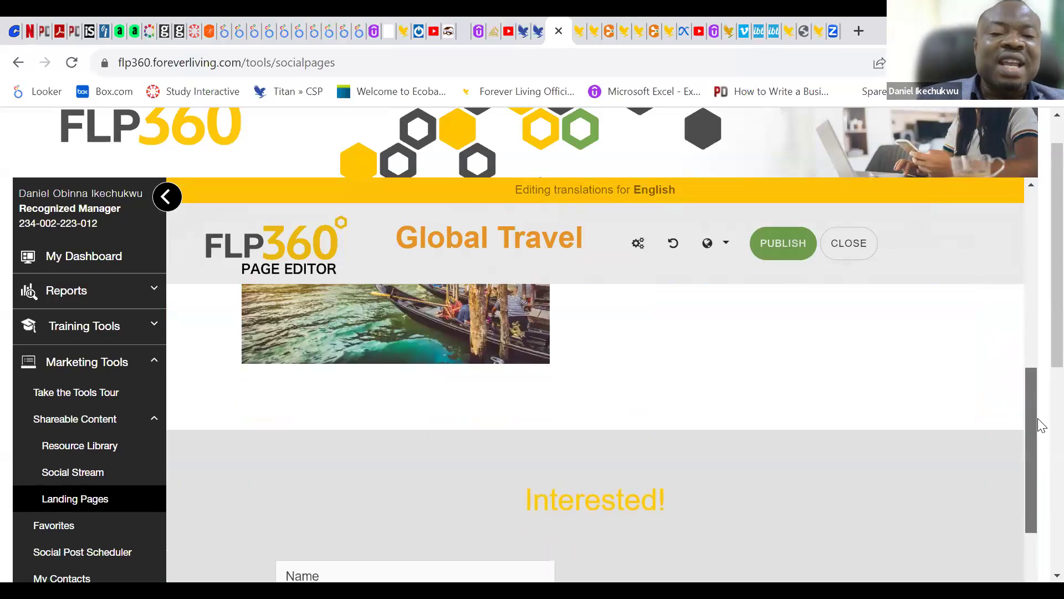
scroll(1040, 425, "down", 6)
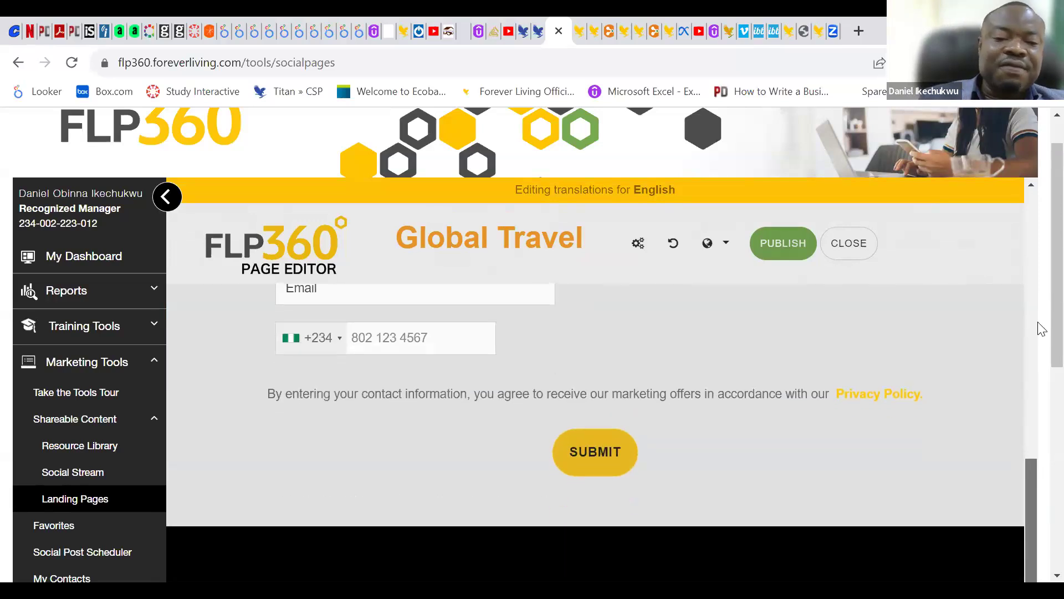
scroll(1040, 329, "down", 4)
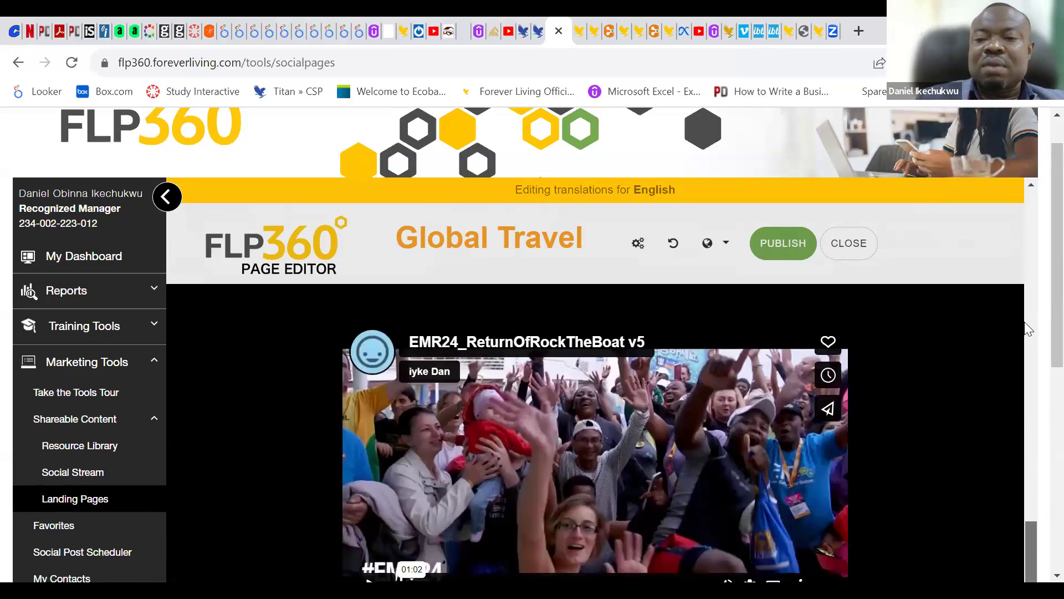
scroll(1030, 324, "down", 5)
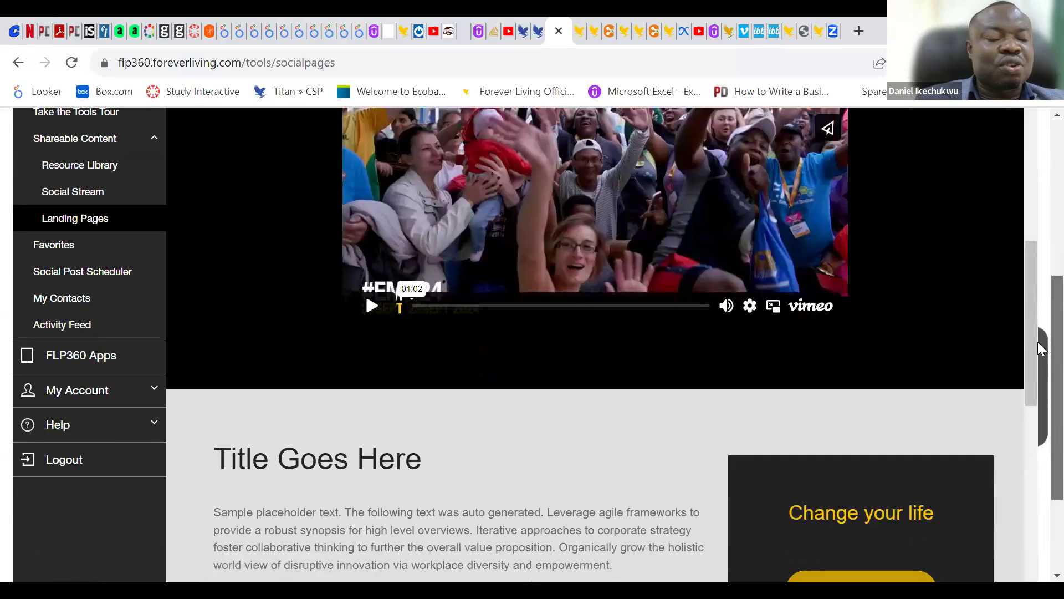
scroll(1038, 341, "down", 5)
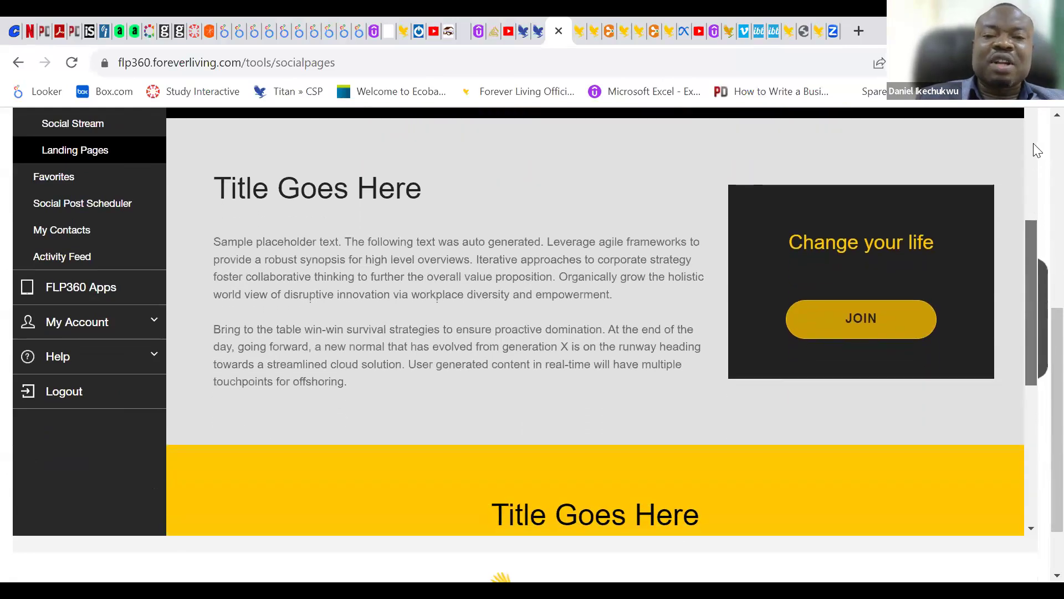
scroll(1036, 150, "up", 10)
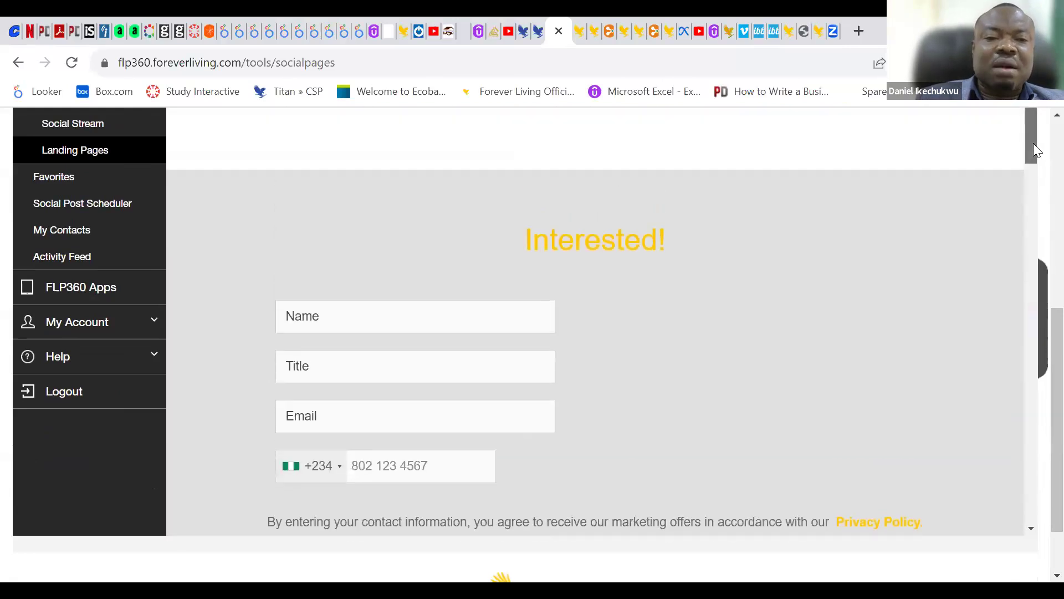
scroll(1038, 221, "down", 10)
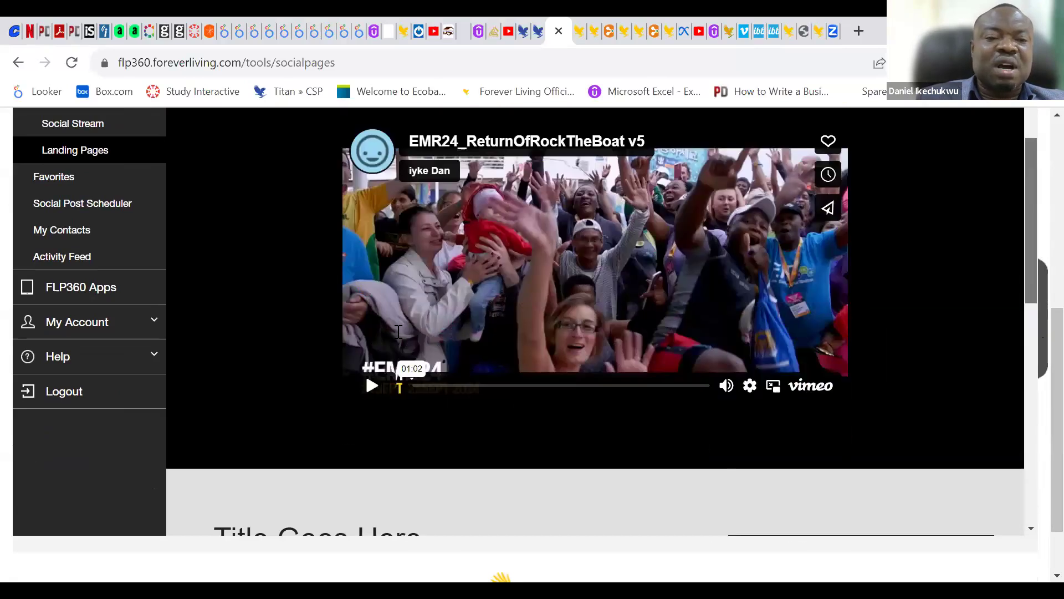
scroll(399, 332, "up", 3)
Clear the placeholder title of the text section directly below the embedded video
scroll(413, 271, "down", 8)
left_click(414, 272)
left_click(414, 272)
key("BackSpace")
key("BackSpace")
key("BackSpace")
key("BackSpace")
key("BackSpace")
key("BackSpace")
key("BackSpace")
key("BackSpace")
key("BackSpace")
key("BackSpace")
key("BackSpace")
key("BackSpace")
key("BackSpace")
key("BackSpace")
key("BackSpace")
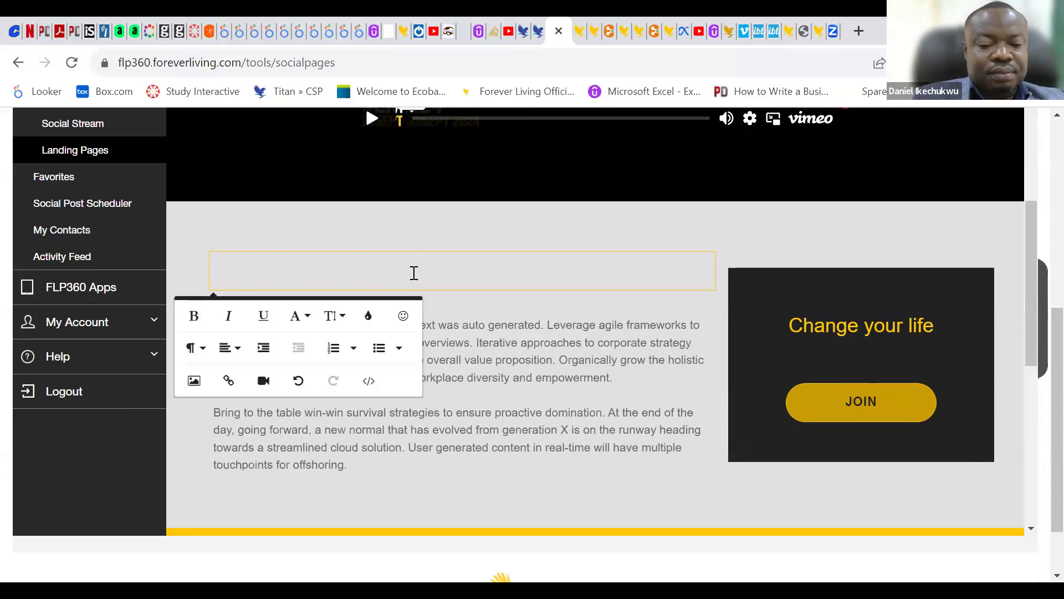
type("How Do You")
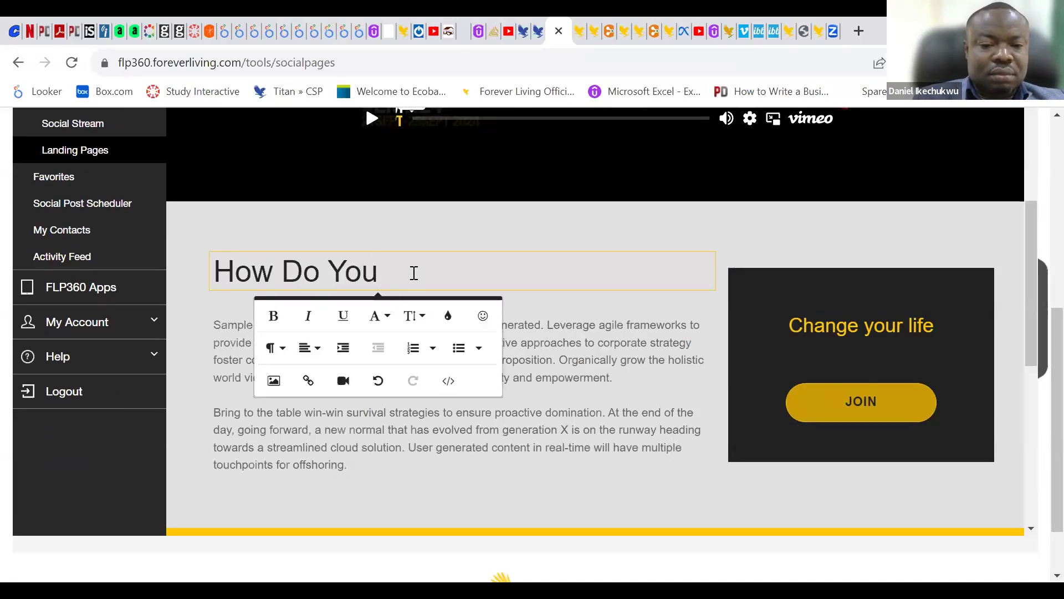
key("BackSpace")
key("BackSpace")
key("BackSpace")
key("BackSpace")
key("BackSpace")
key("BackSpace")
key("BackSpace")
key("BackSpace")
key("BackSpace")
key("BackSpace")
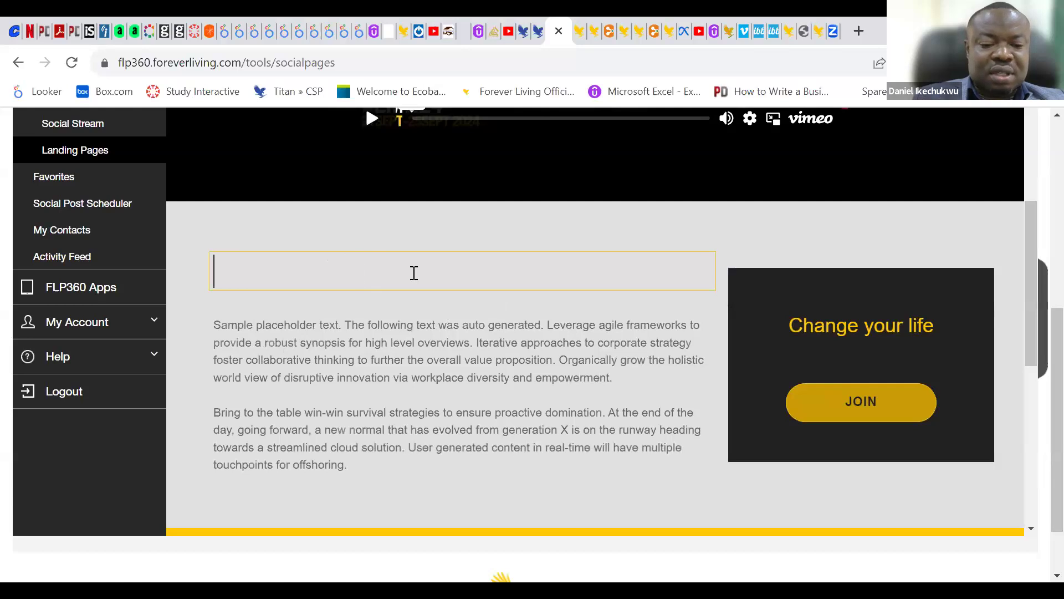
Enter "How Can I Be A Part of This?" as the section heading and append the sunglasses face emoji
type("How Can ")
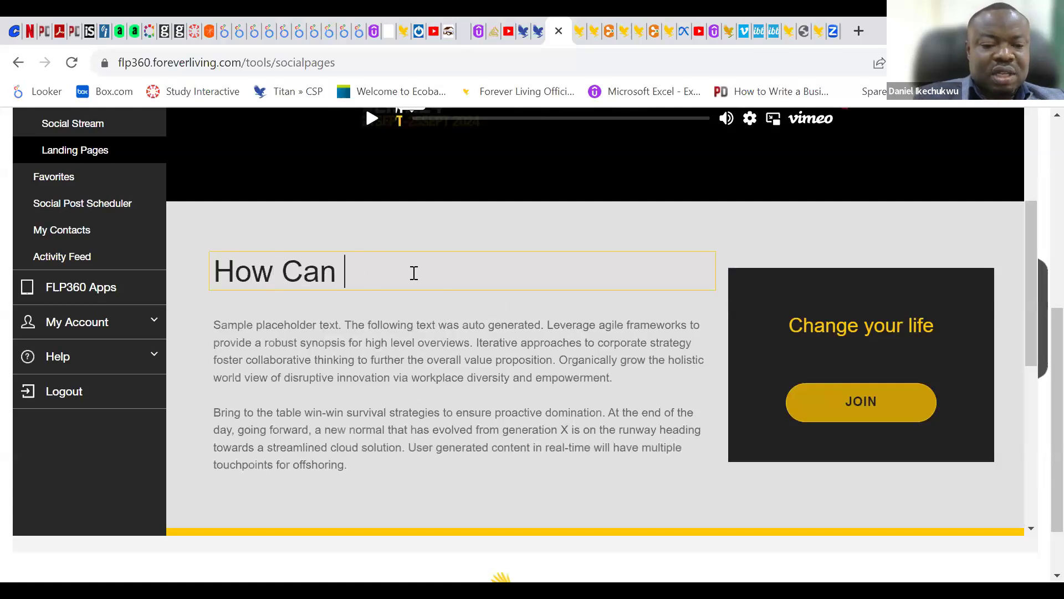
type("I Be")
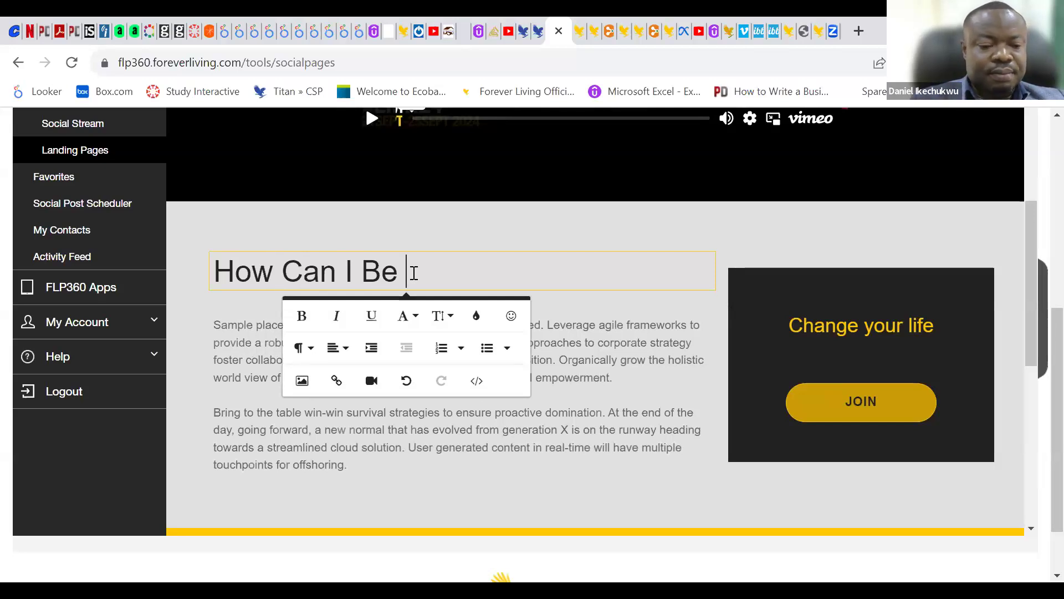
type("A P")
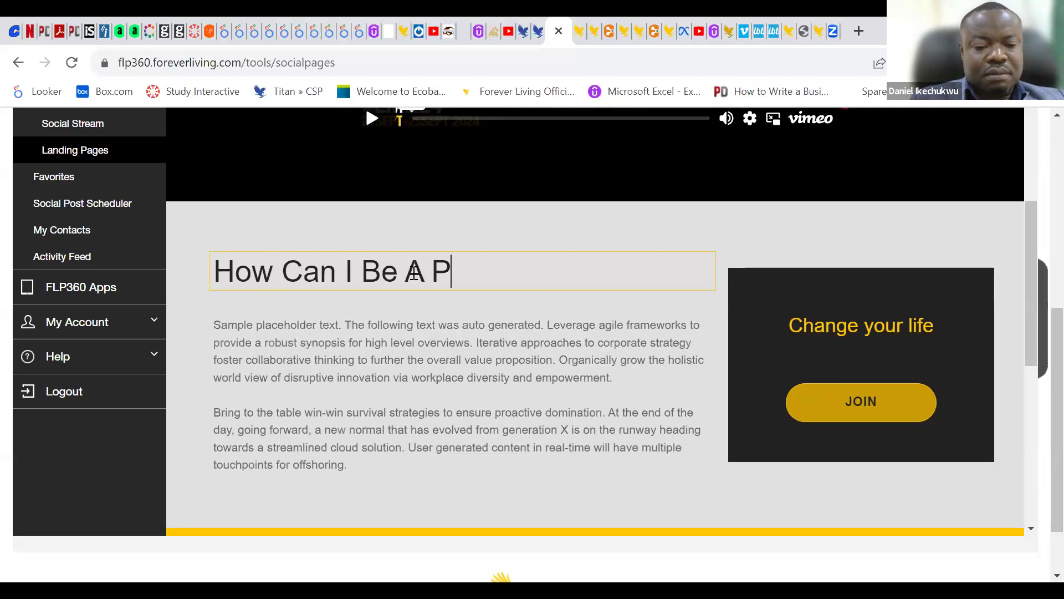
type("art of ")
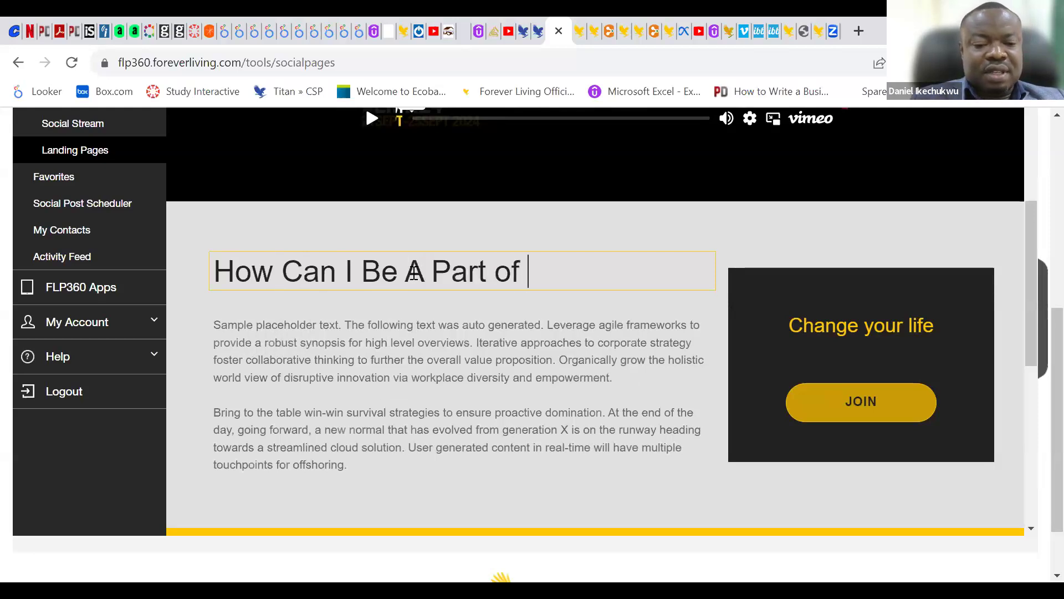
type("This")
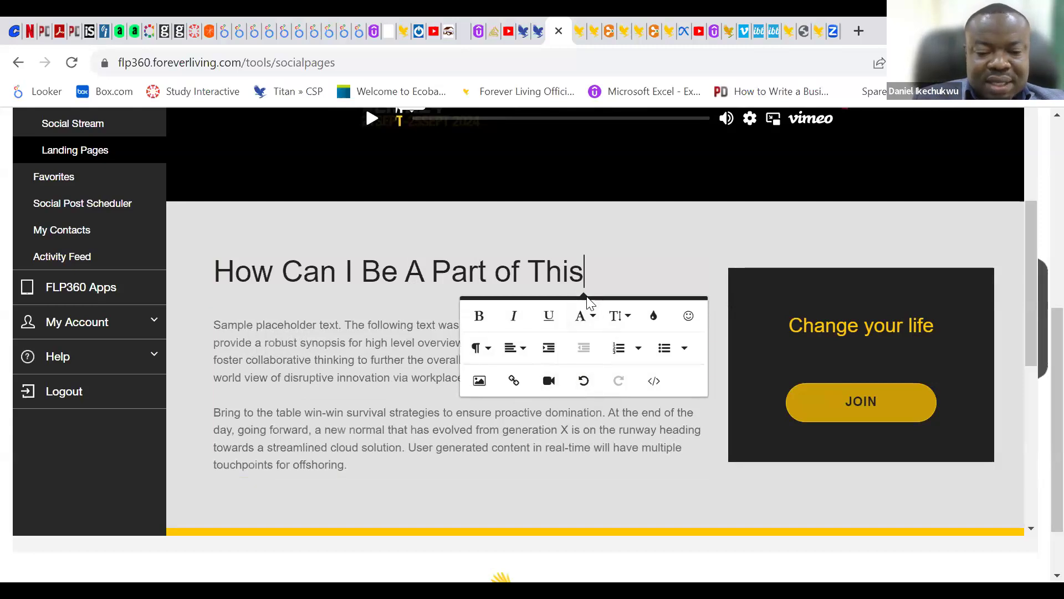
type("?")
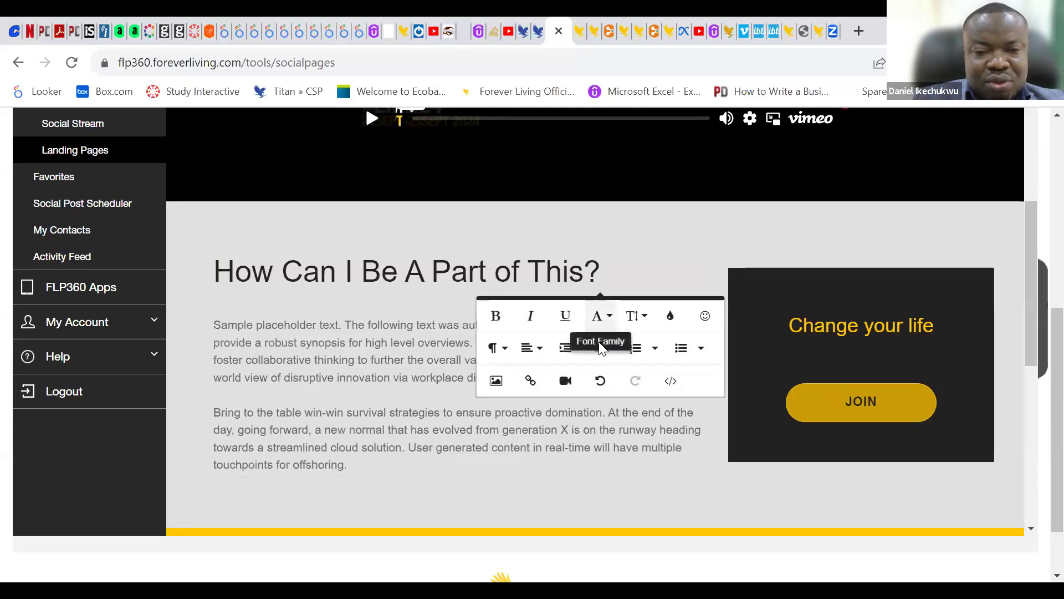
left_click(709, 316)
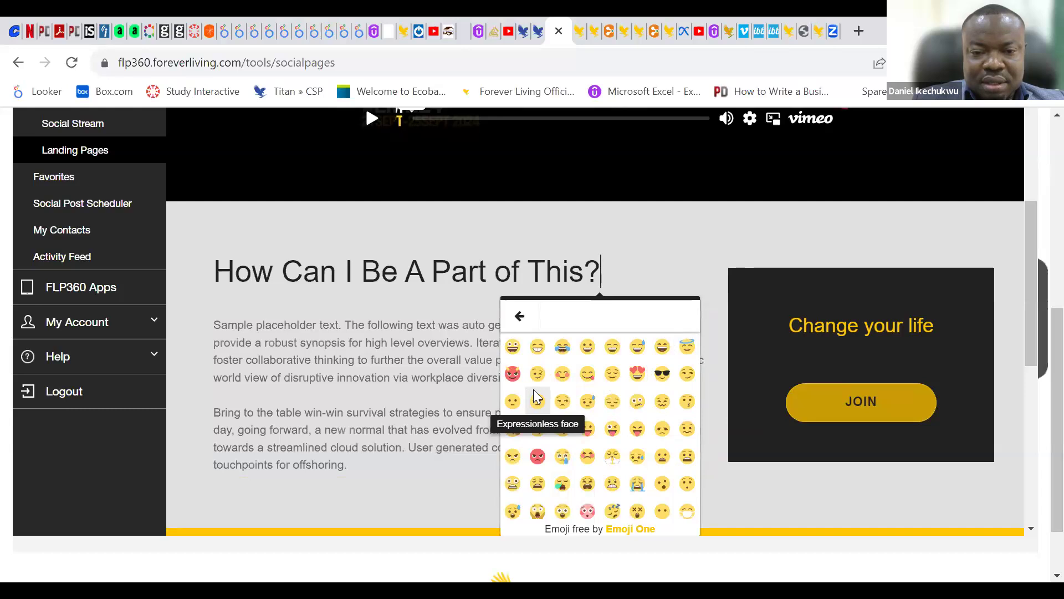
left_click(667, 378)
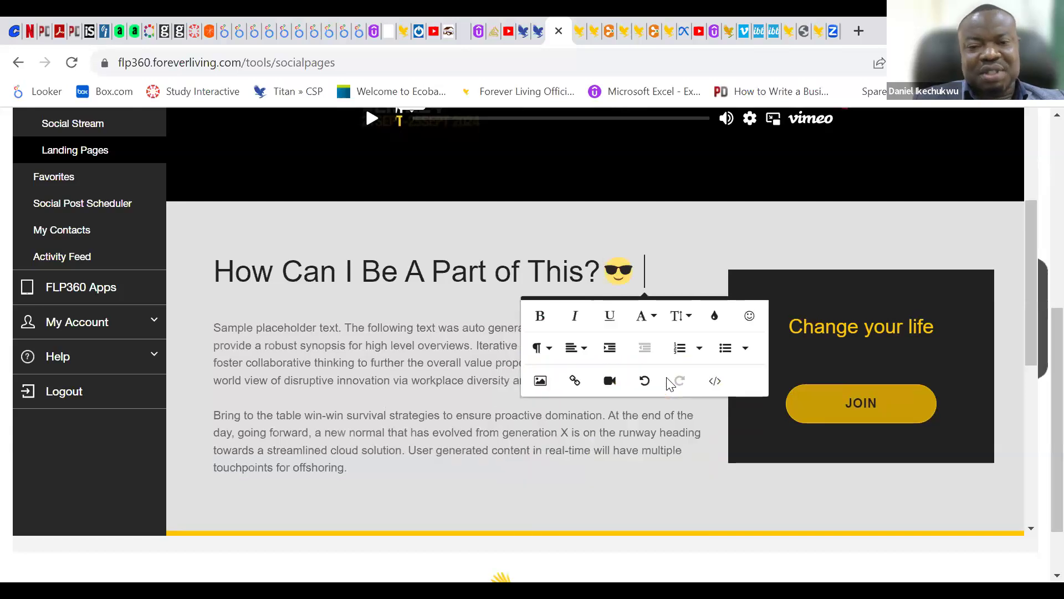
left_click(684, 228)
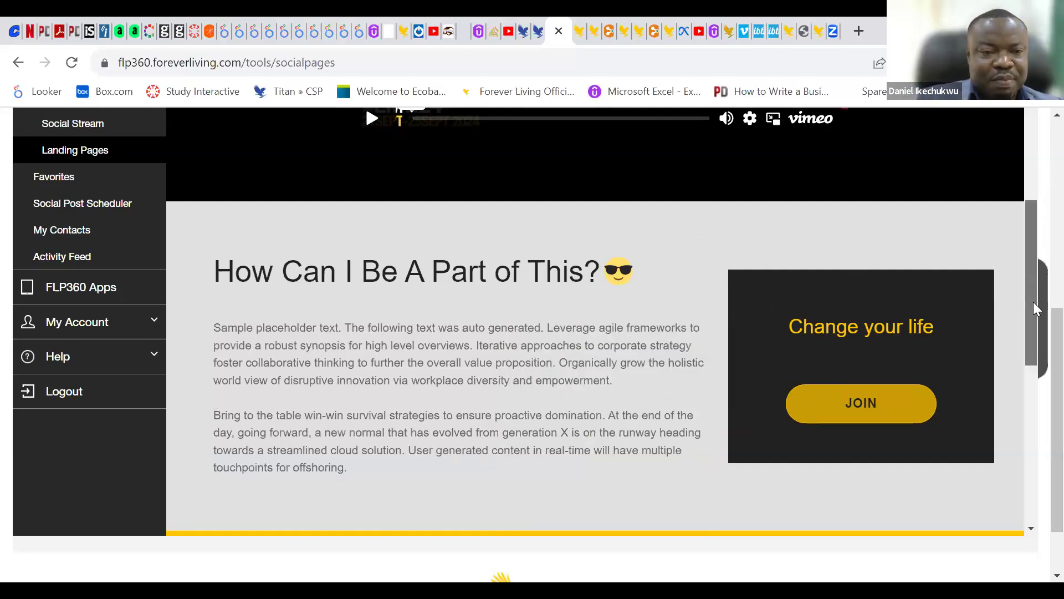
On the flp.com/eagle-manager-challenge page, copy the qualification text from "This incentive is open to all" through "at least 2 new supervisors."
scroll(1034, 301, "down", 2)
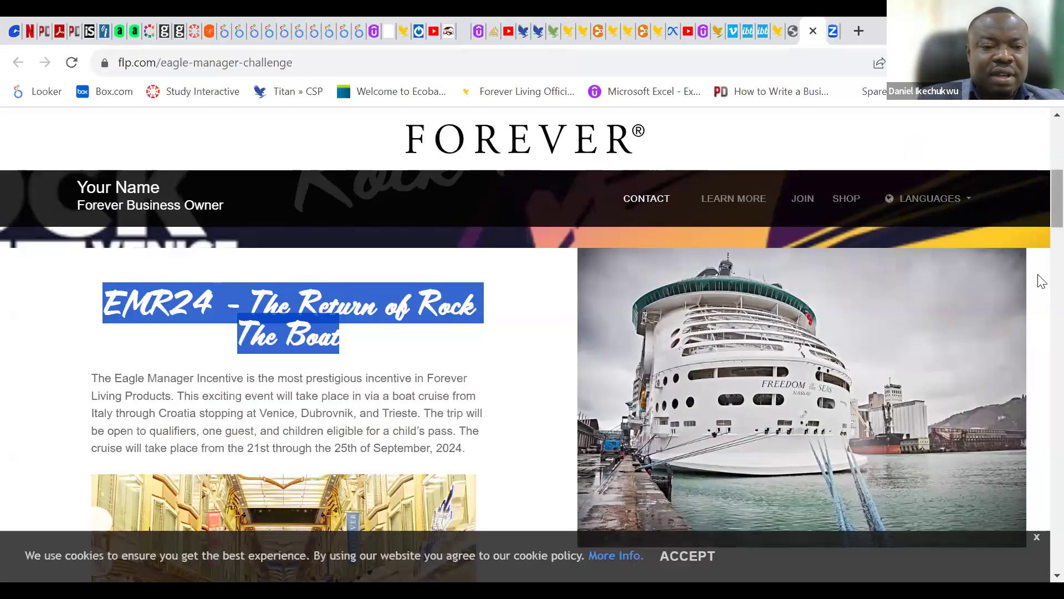
scroll(1040, 283, "down", 10)
scroll(1037, 360, "down", 5)
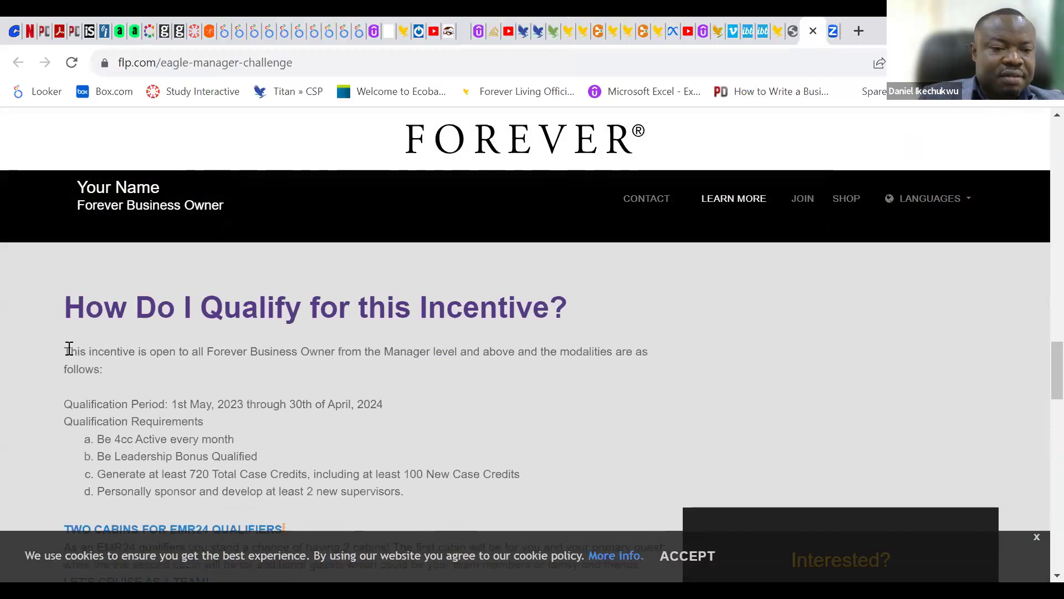
left_click_drag(65, 350, 413, 487)
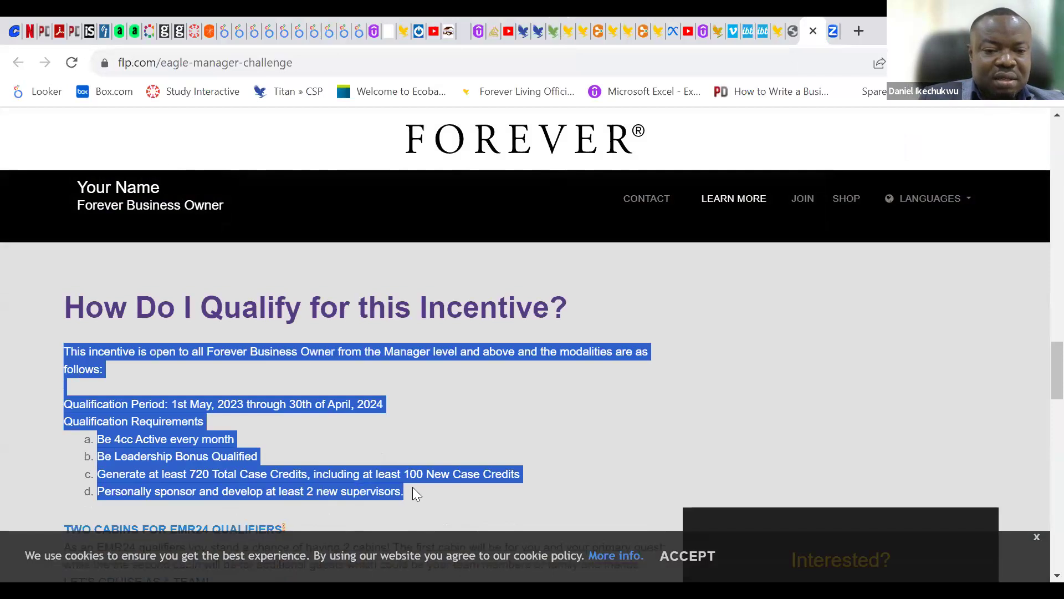
right_click(375, 475)
left_click(401, 353)
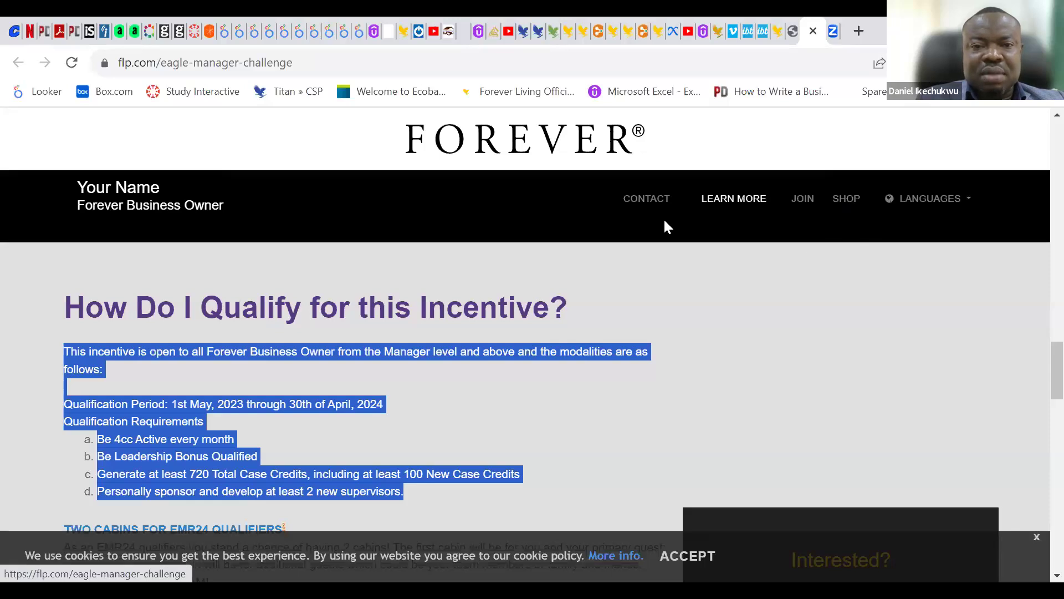
Return to the FLP360 page editor and replace the placeholder paragraphs under the "How Can I Be A Part of This?" heading with the copied text
left_click(553, 39)
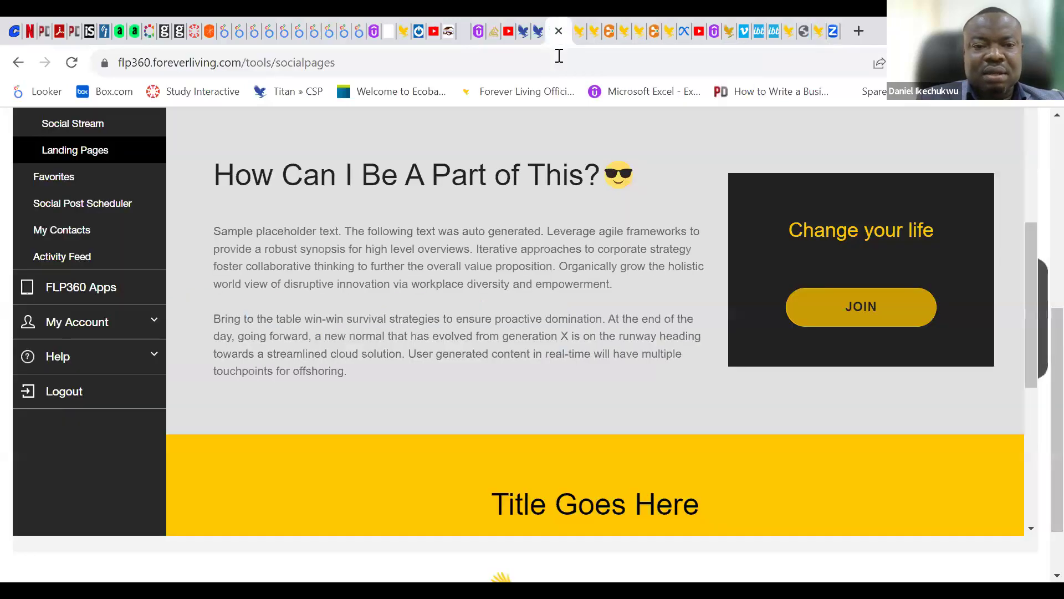
left_click(217, 232)
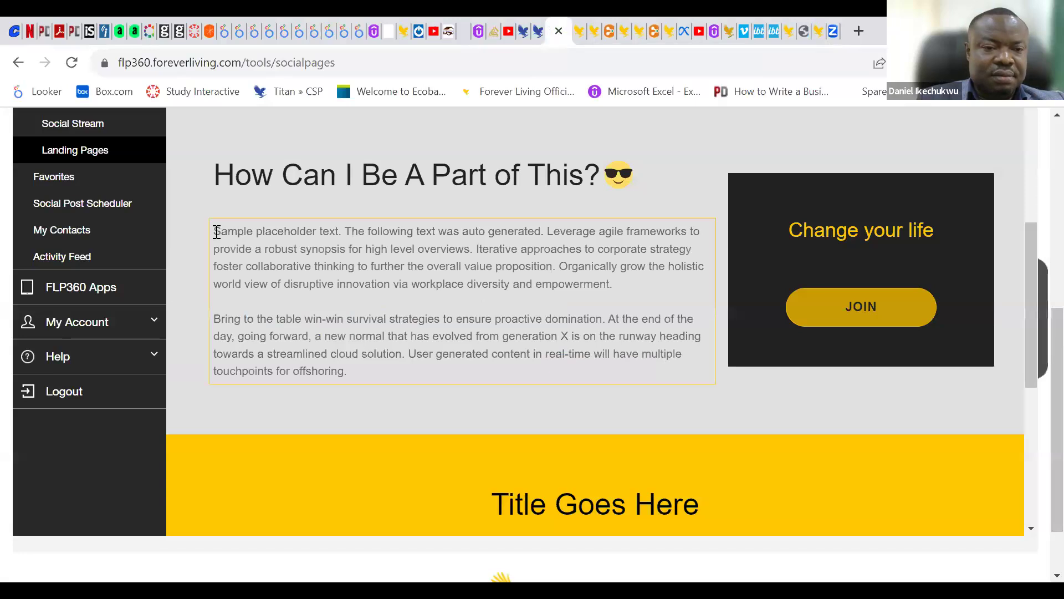
left_click_drag(282, 298, 381, 365)
key("BackSpace")
key("ctrl+v")
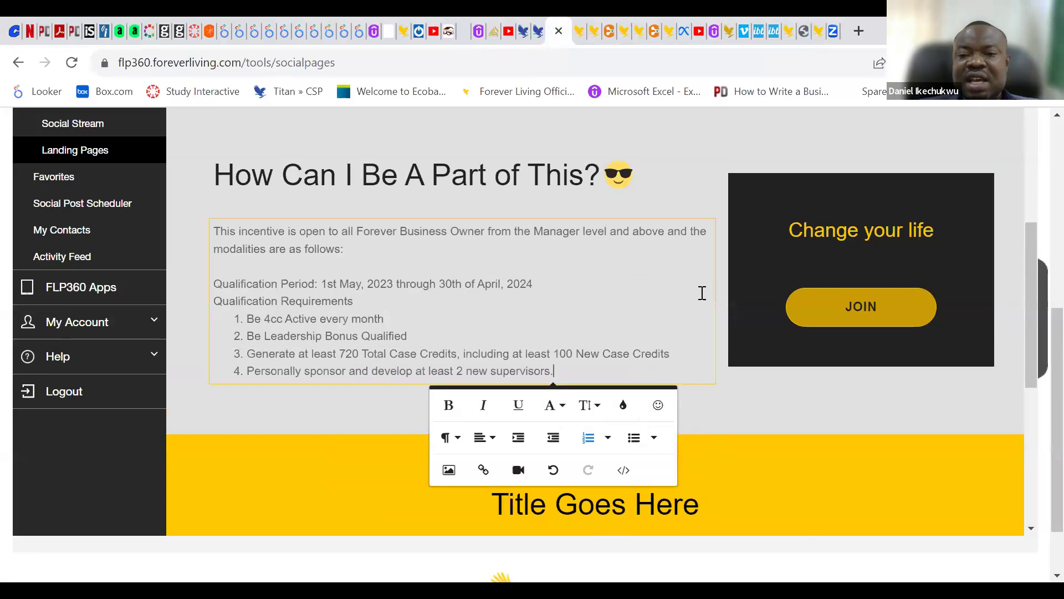
Add the line "Additional Benefits!" below the numbered qualification requirements, leaving blank space between them
scroll(1033, 358, "up", 1)
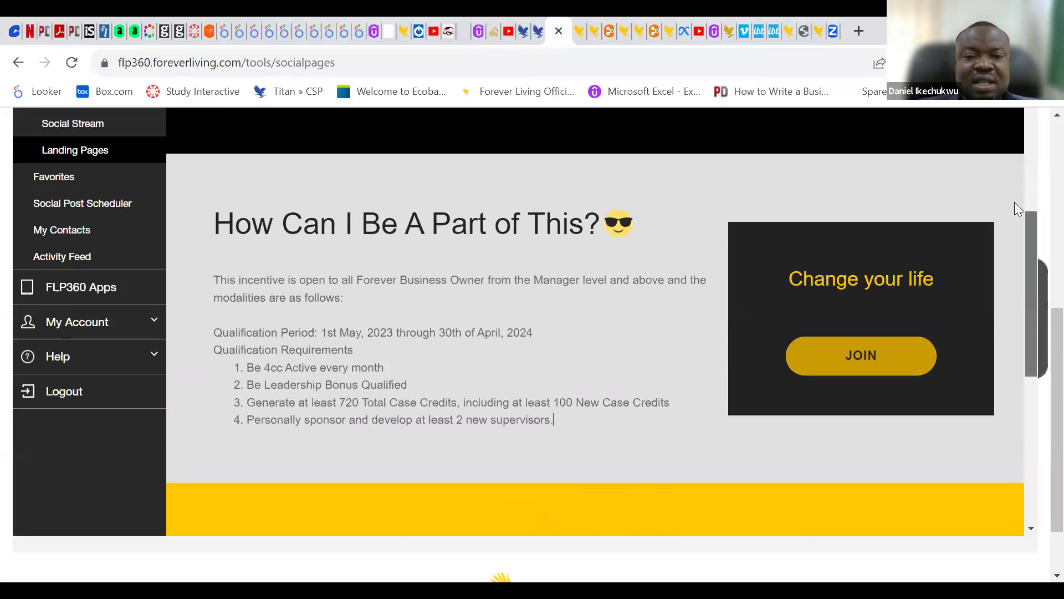
scroll(1033, 277, "up", 12)
scroll(1037, 365, "down", 15)
scroll(1035, 368, "down", 1)
scroll(1038, 384, "up", 3)
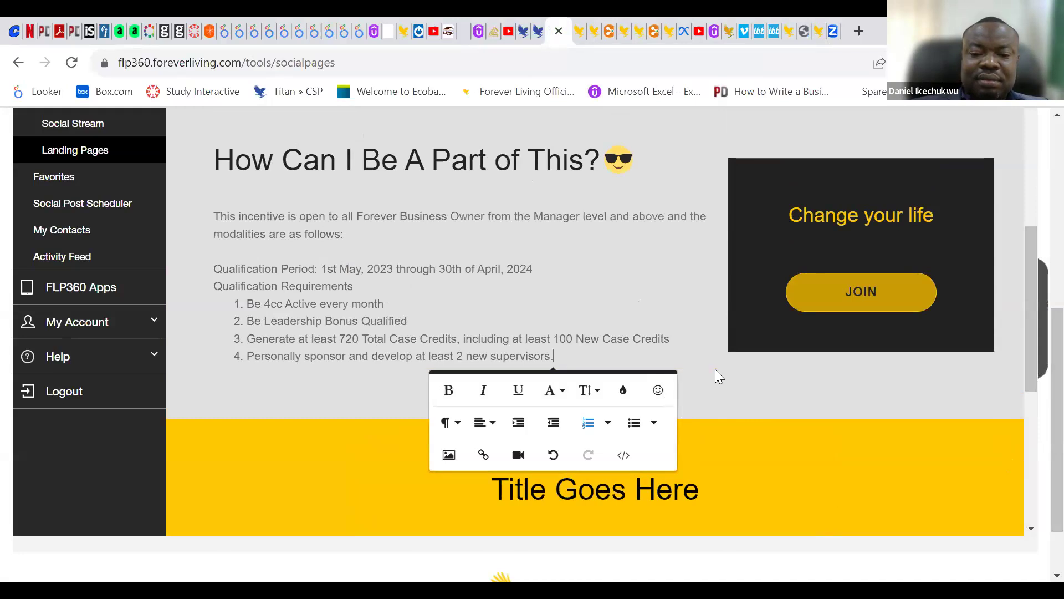
key("Return")
key("Return")
key("Return")
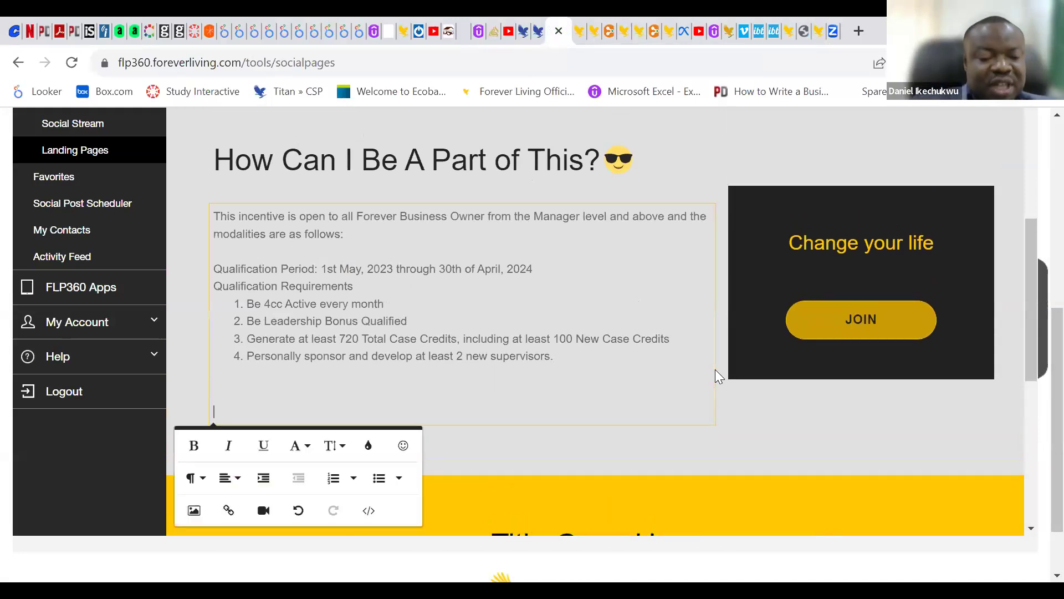
type("Additional")
key("BackSpace")
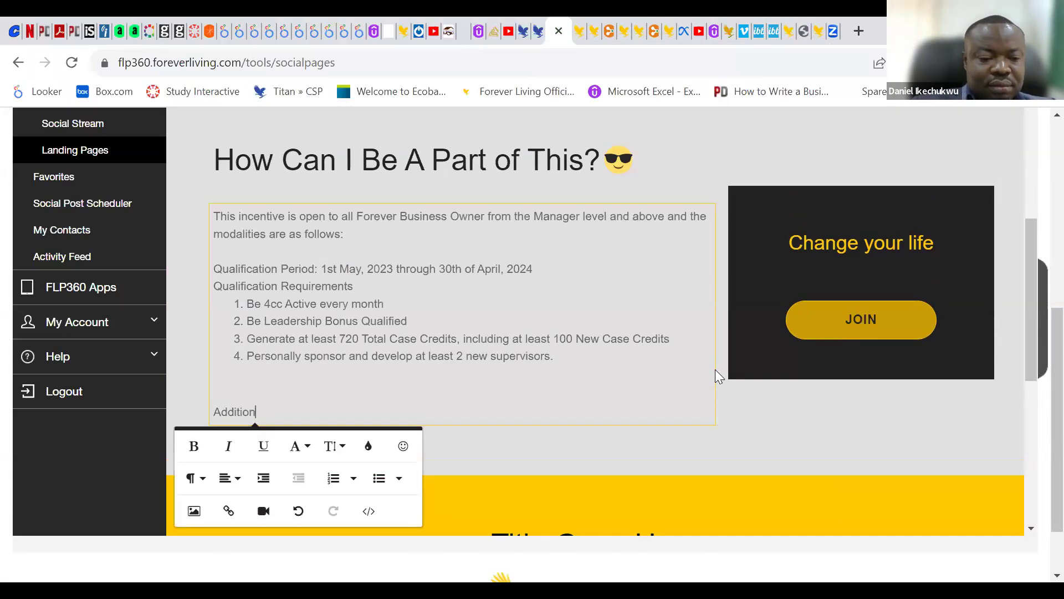
type("al Benefits!")
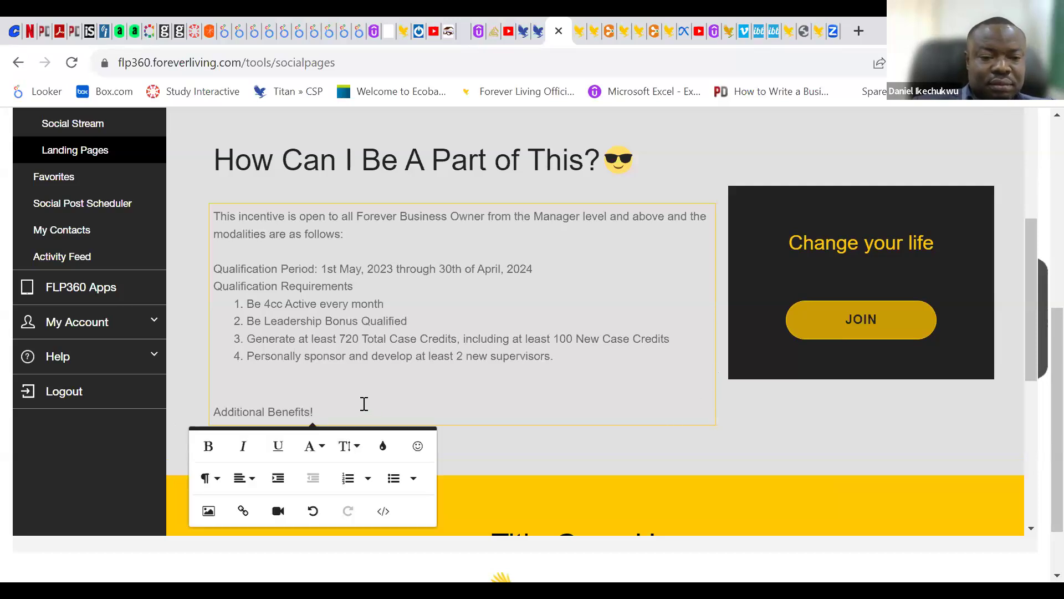
Color the "Additional Benefits!" line dark red
left_click_drag(321, 412, 210, 413)
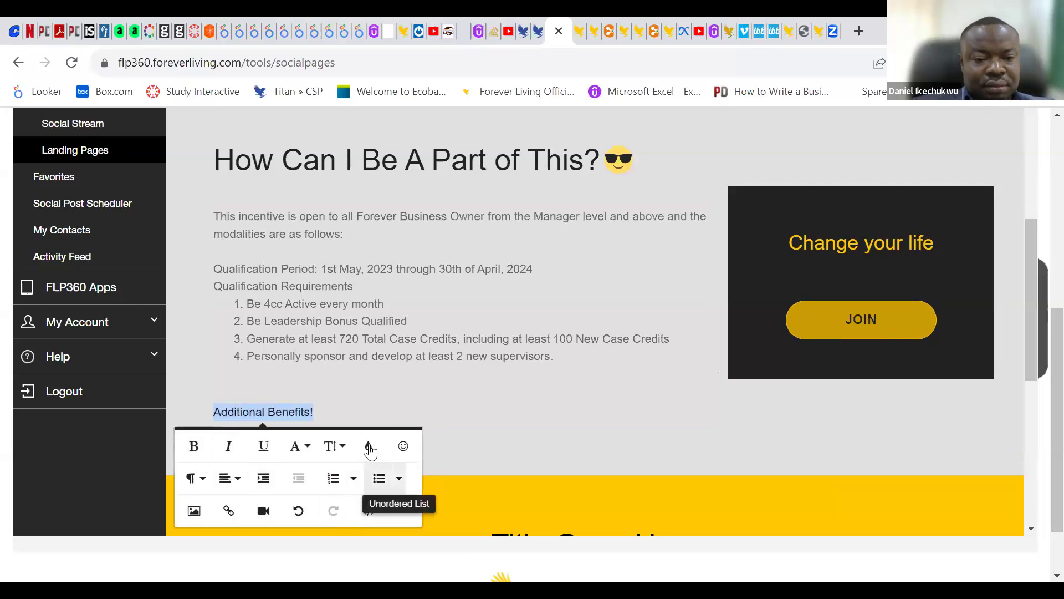
left_click(369, 447)
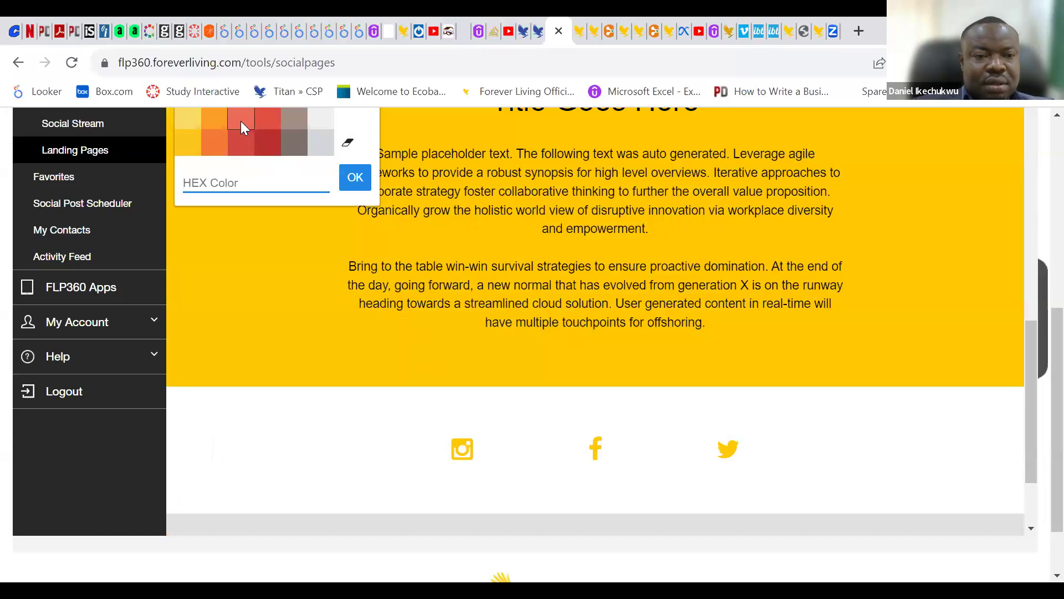
left_click(267, 139)
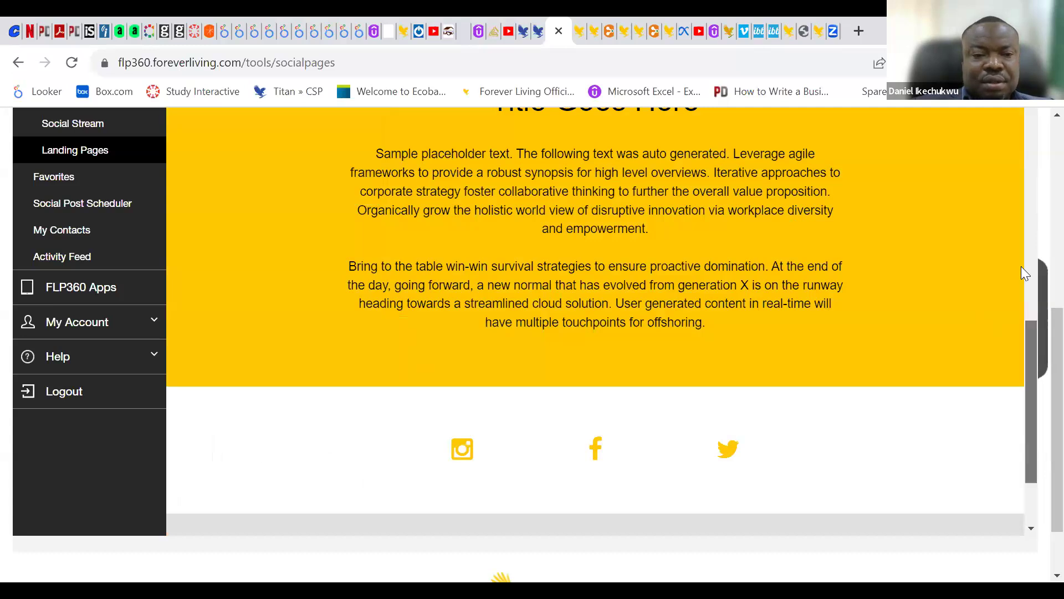
scroll(1021, 267, "up", 10)
scroll(1008, 239, "down", 3)
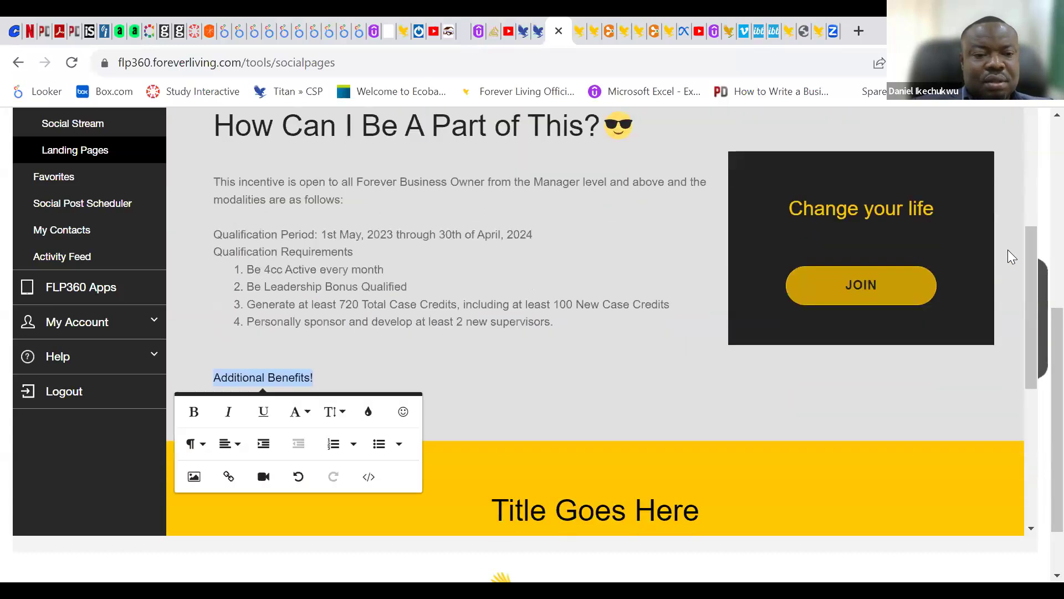
left_click(536, 375)
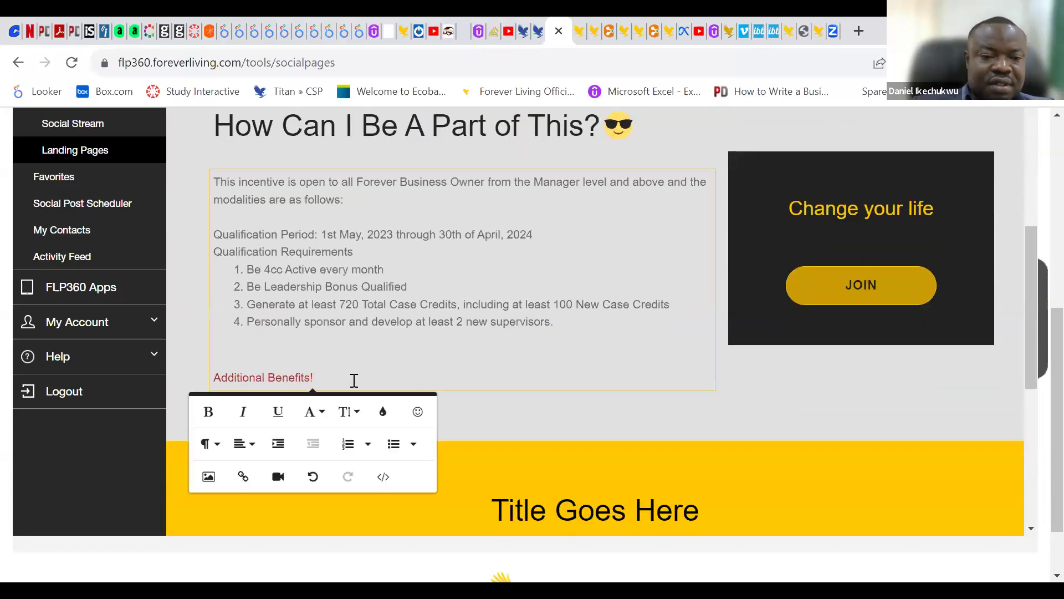
Make the "Additional Benefits!" line bold and start a new line below it
left_click_drag(327, 376, 214, 378)
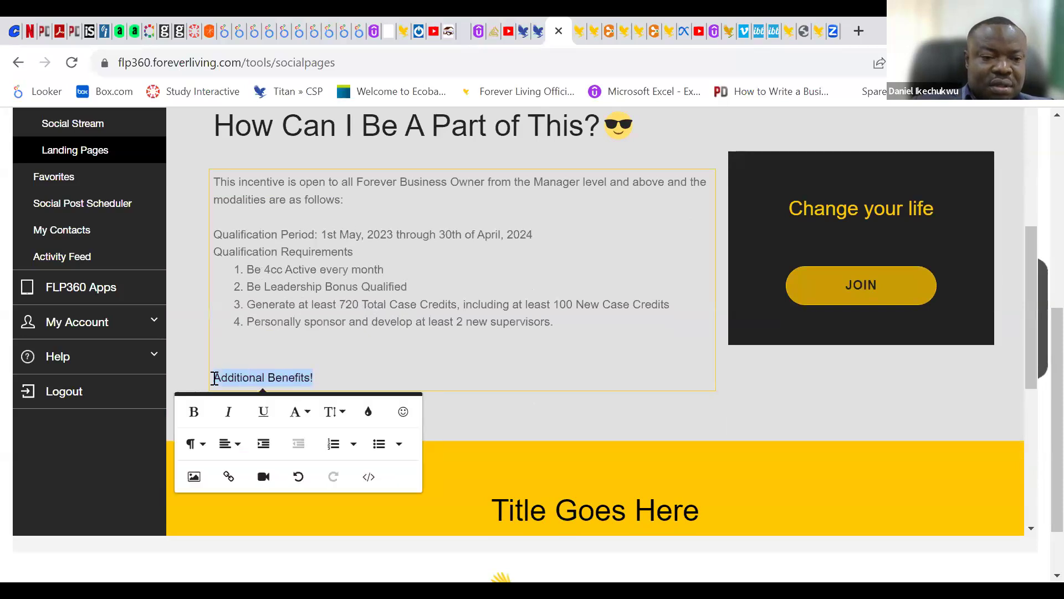
left_click(195, 411)
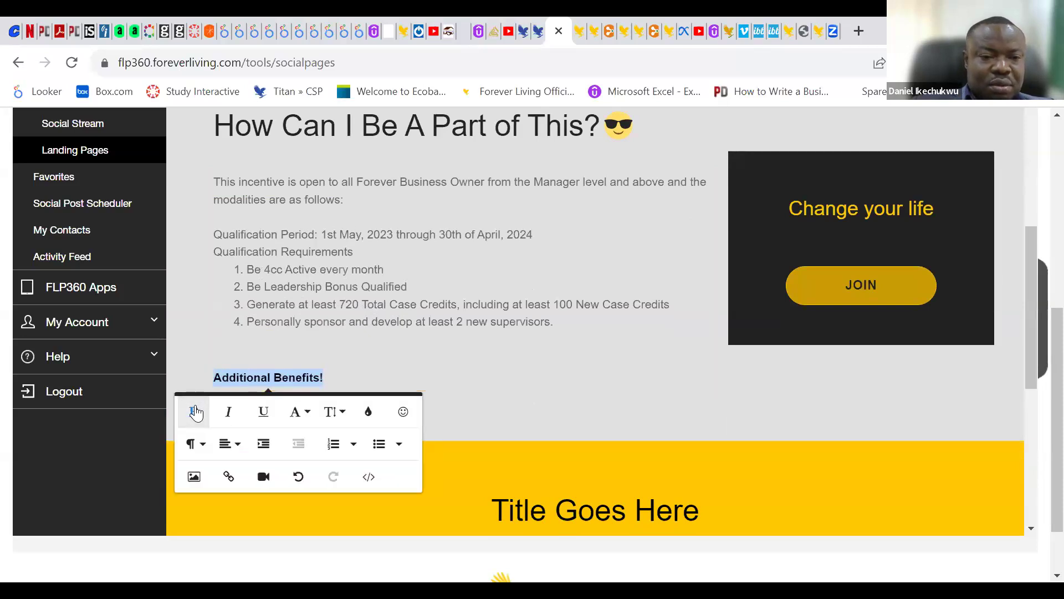
left_click(374, 370)
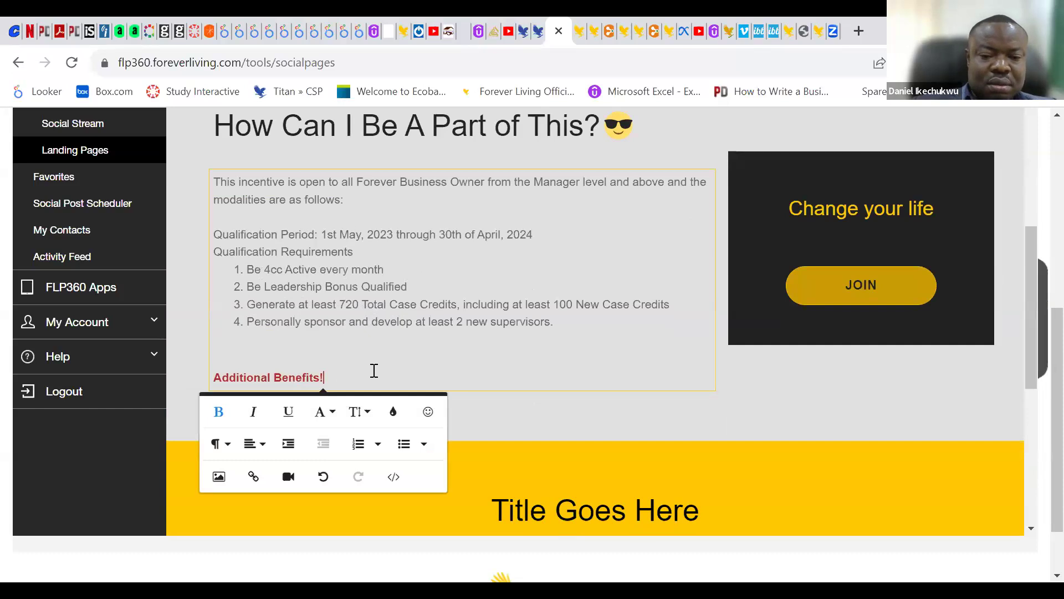
key("Return")
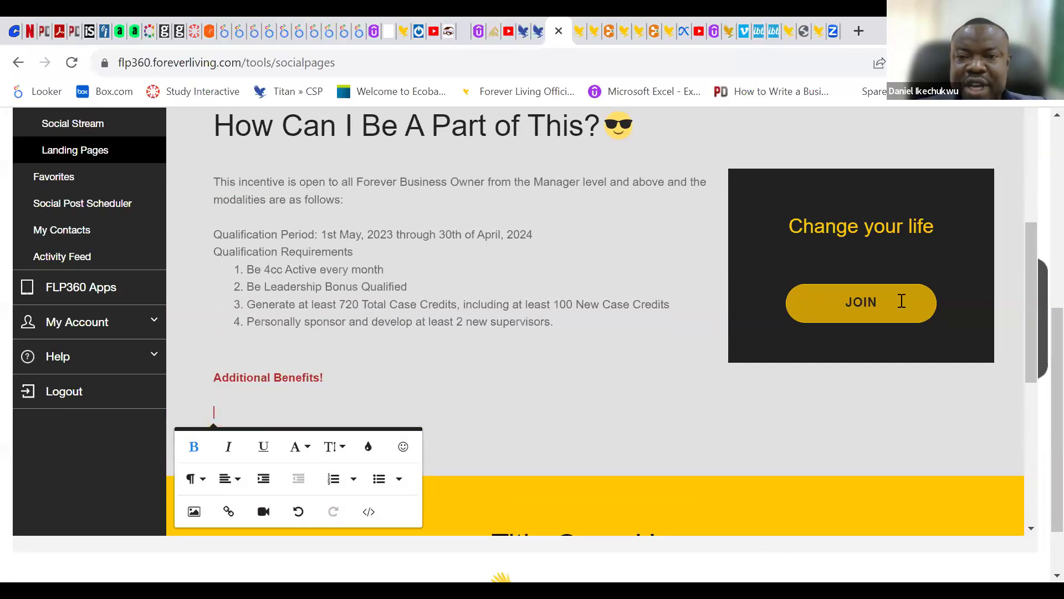
On the flp.com/eagle-manager-challenge page, copy the heading "TWO CABINS FOR EMR24 QUALIFIERS"
mouse_move(815, 42)
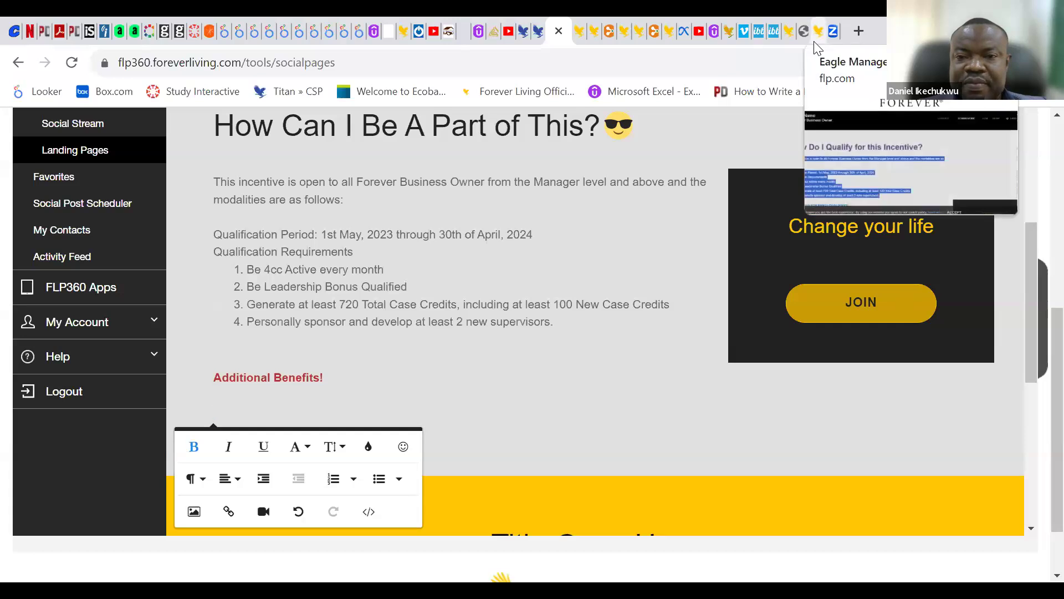
scroll(1041, 377, "down", 5)
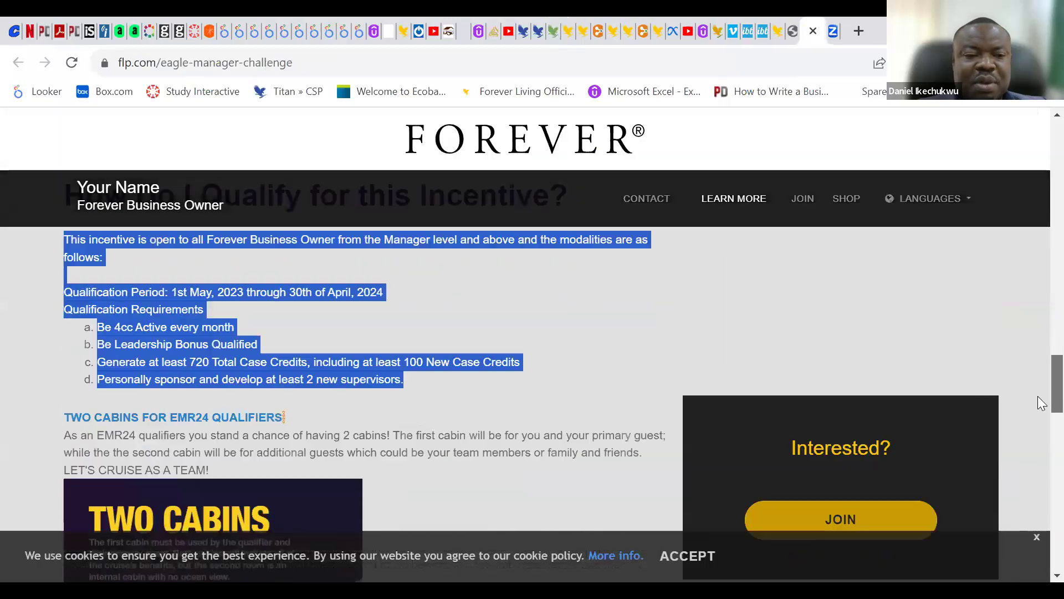
scroll(1041, 394, "up", 1)
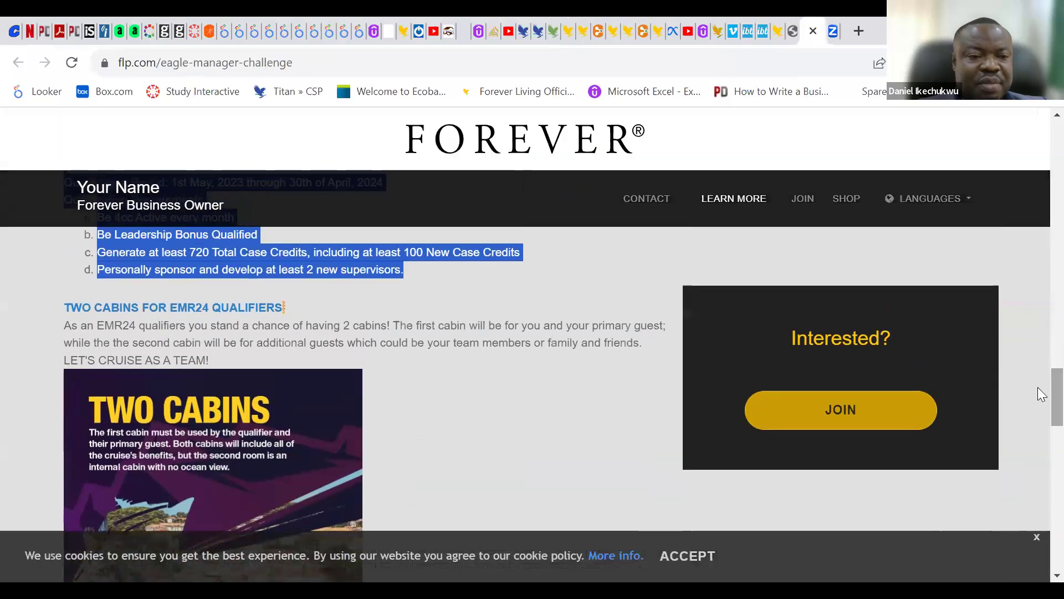
triple_click(69, 309)
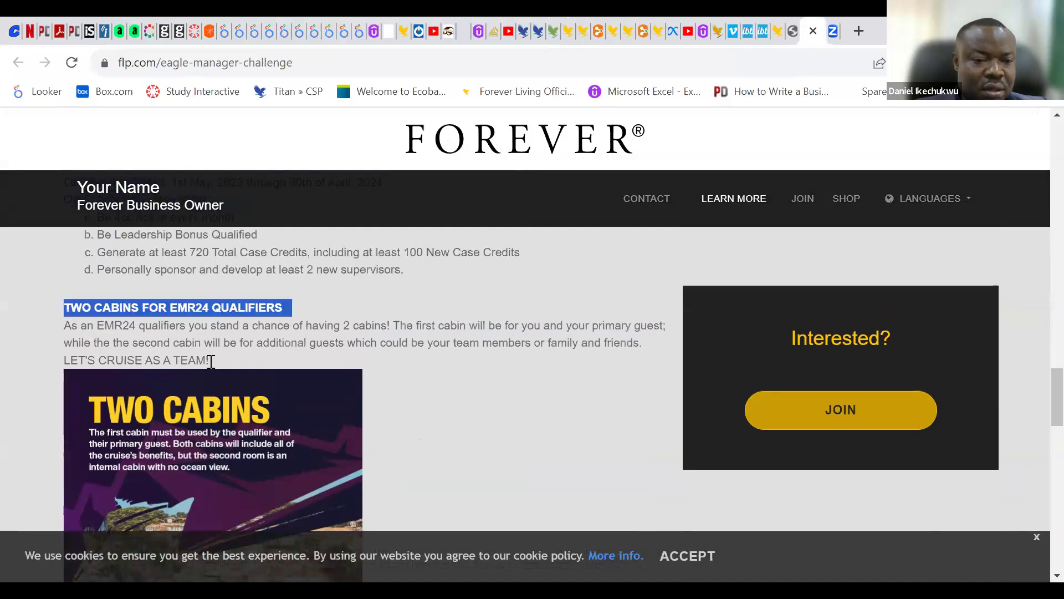
right_click(248, 310)
left_click(275, 325)
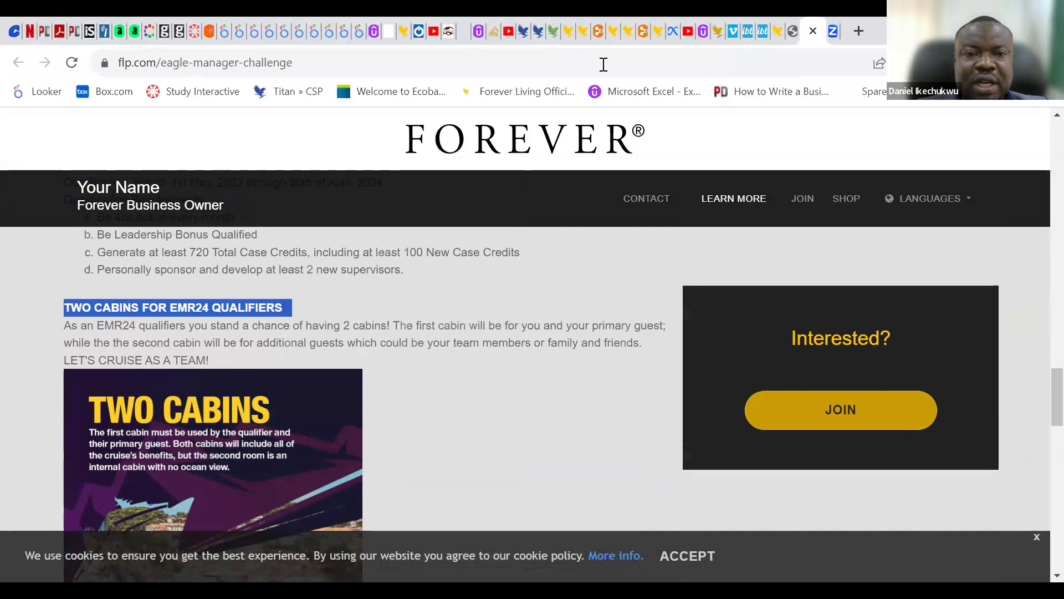
Return to the FLP360 page editor, paste the copied heading below "Additional Benefits!" and leave an empty line under it
left_click(550, 40)
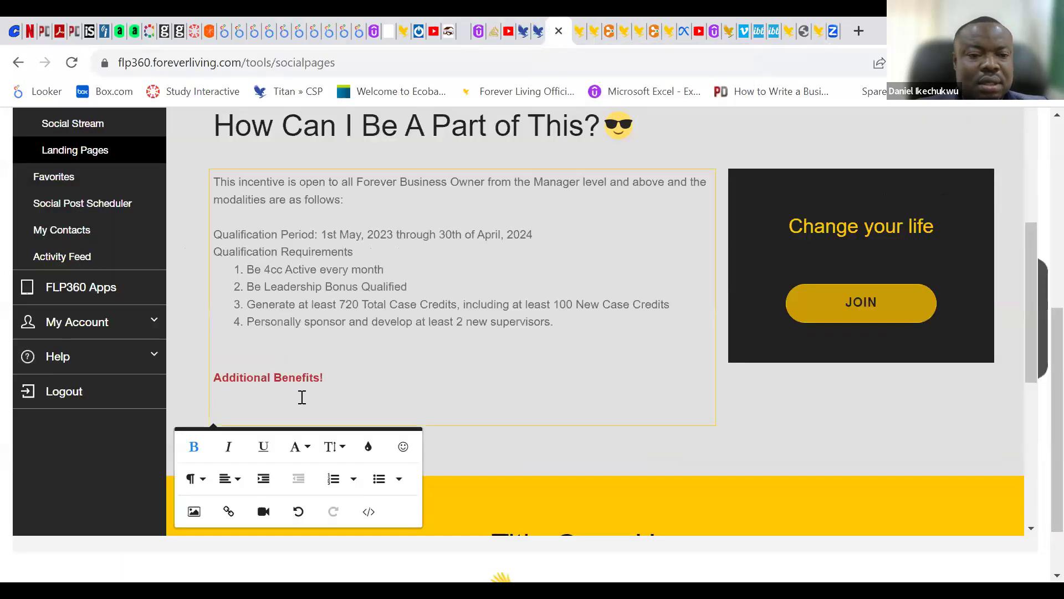
key("Return")
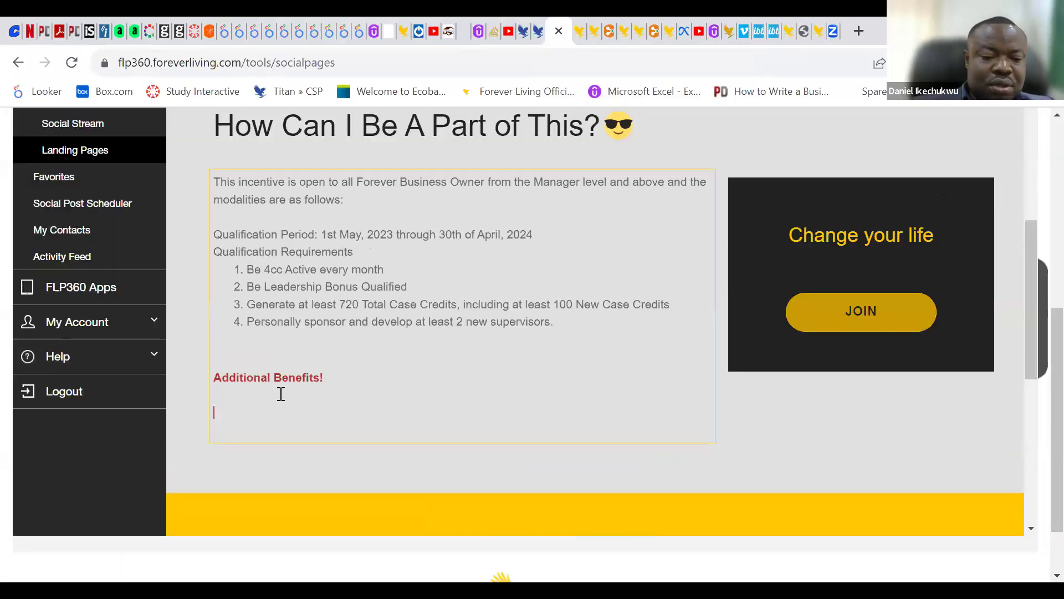
key("ctrl+v")
key("Return")
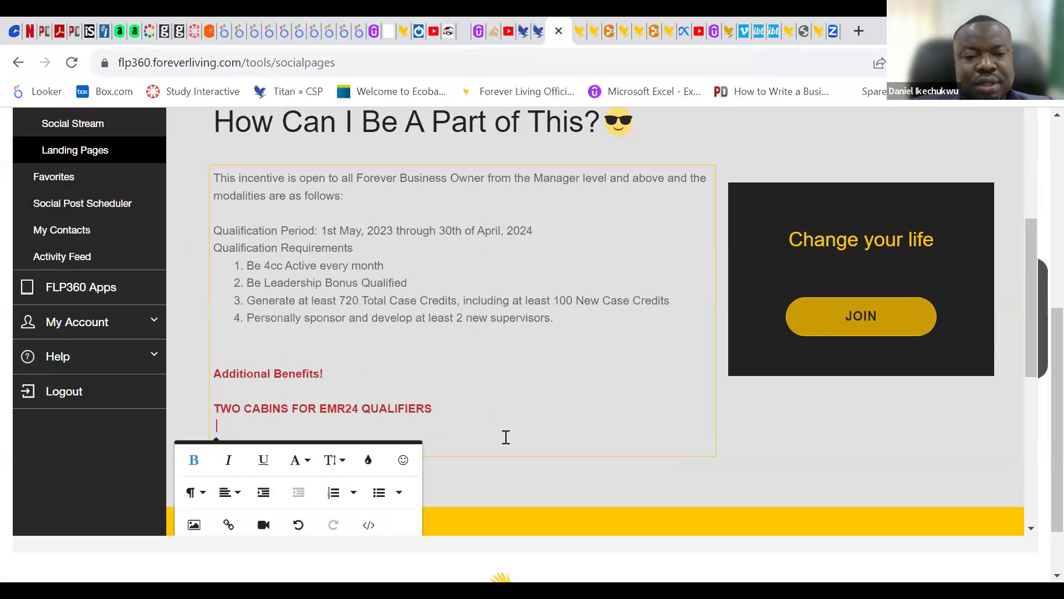
left_click(445, 413)
key("Return")
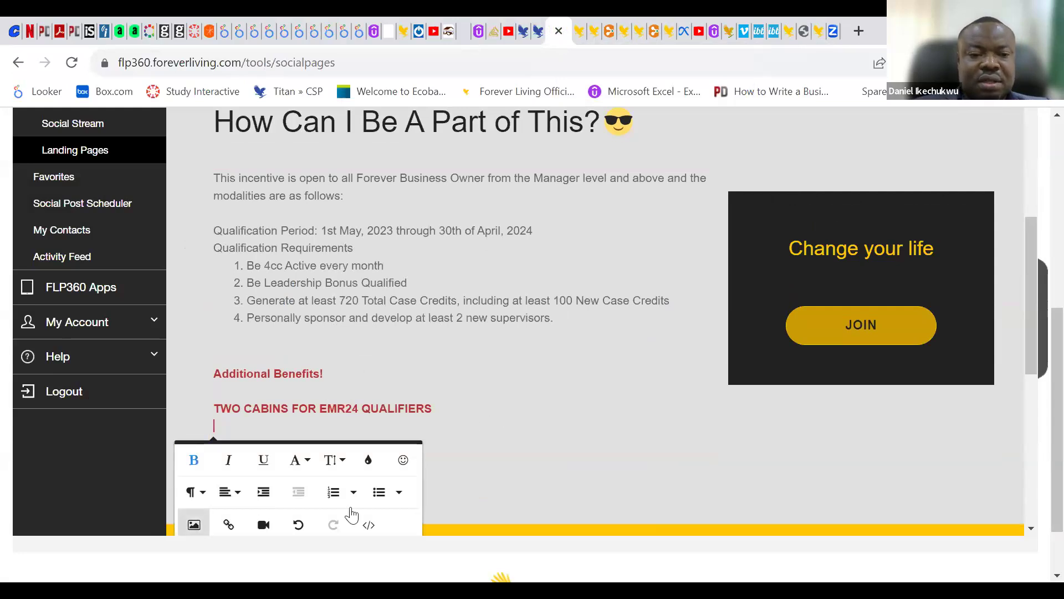
Insert the TWO CABINS image from the EMR folder below the "TWO CABINS FOR EMR24 QUALIFIERS" heading
key("ctrl+p")
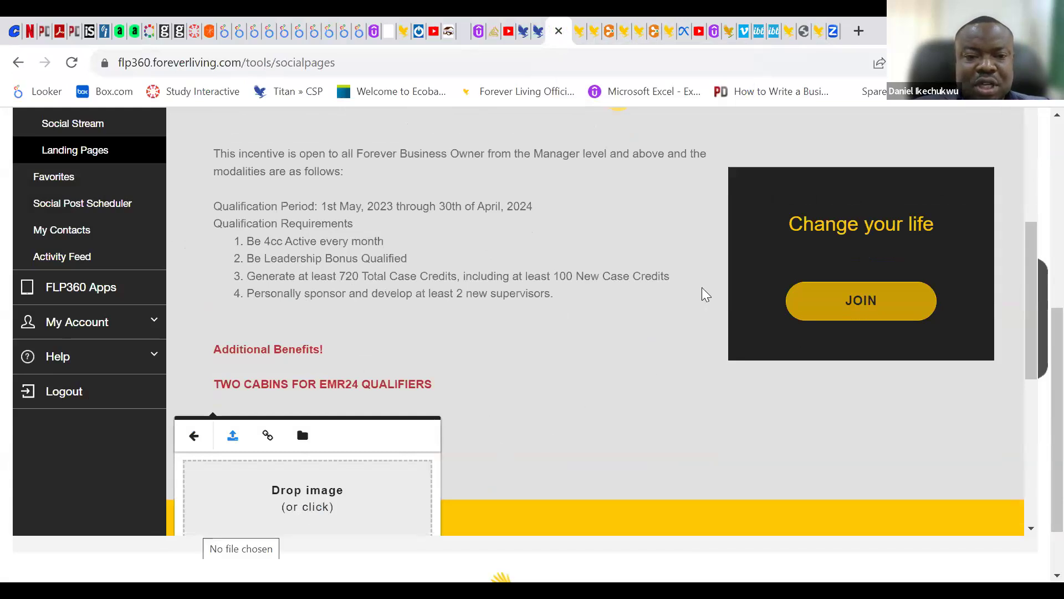
mouse_move(679, 204)
left_mouse_down()
mouse_move(680, 214)
mouse_move(679, 204)
left_mouse_up()
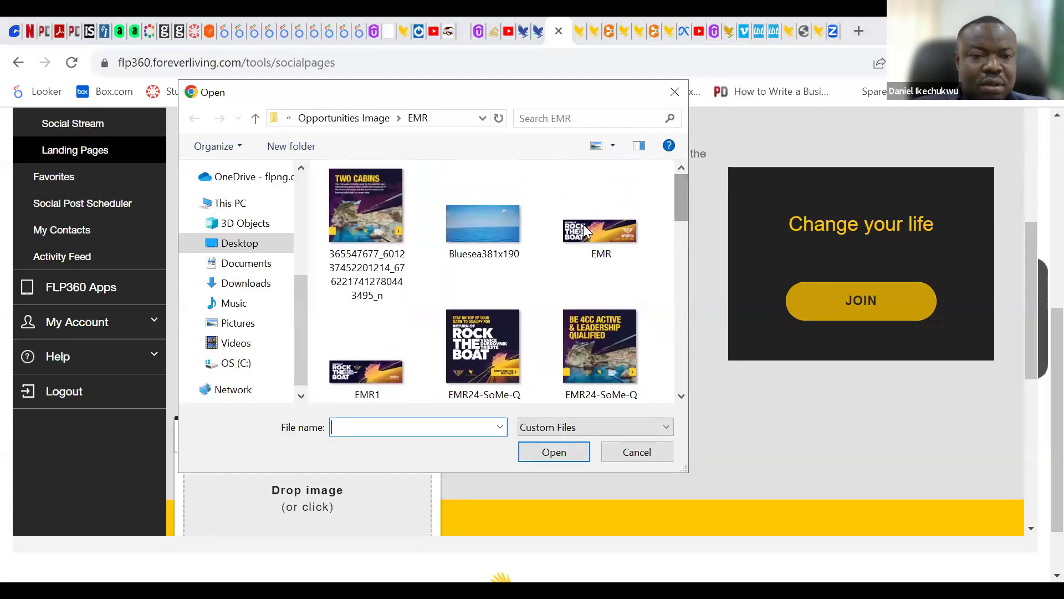
left_click(368, 203)
double_click(405, 244)
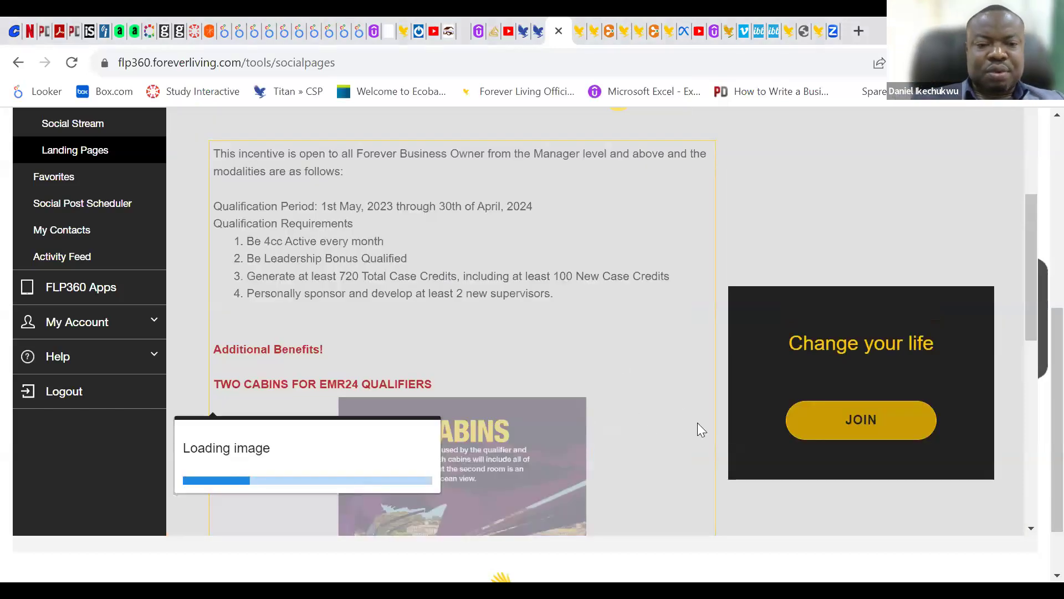
mouse_move(1033, 285)
left_mouse_down()
mouse_move(1035, 335)
mouse_move(1029, 301)
left_mouse_up()
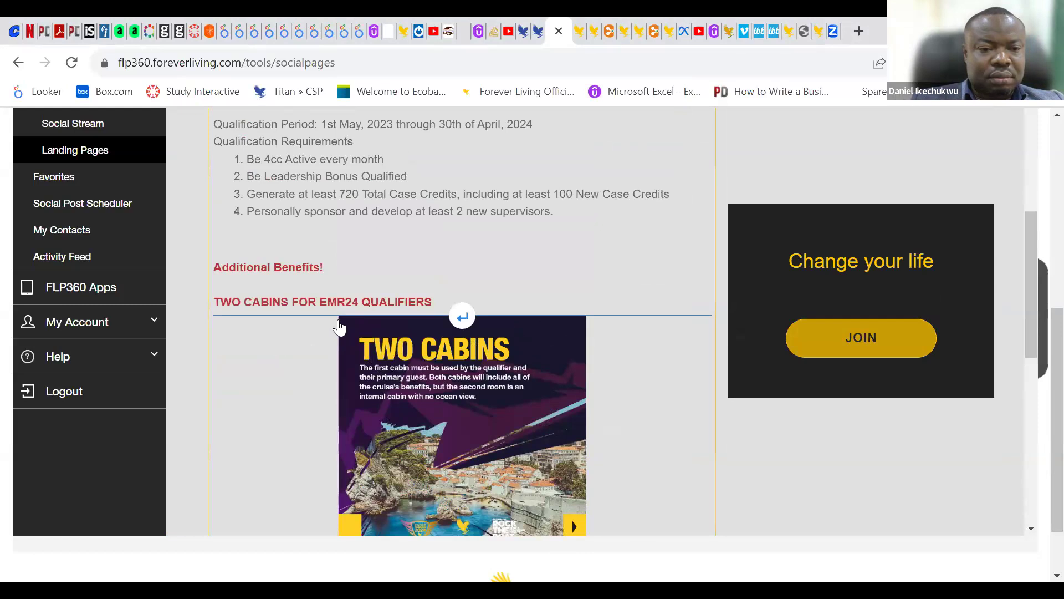
Add an empty line between the heading and the TWO CABINS image, and switch to the flp.com/eagle-manager-challenge page
left_click(464, 317)
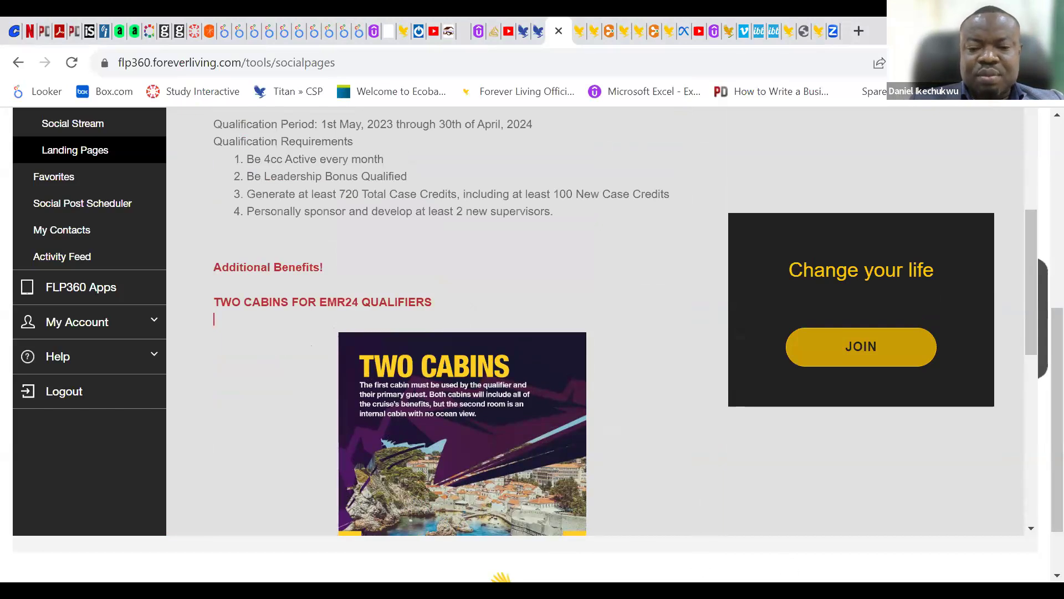
left_click(817, 32)
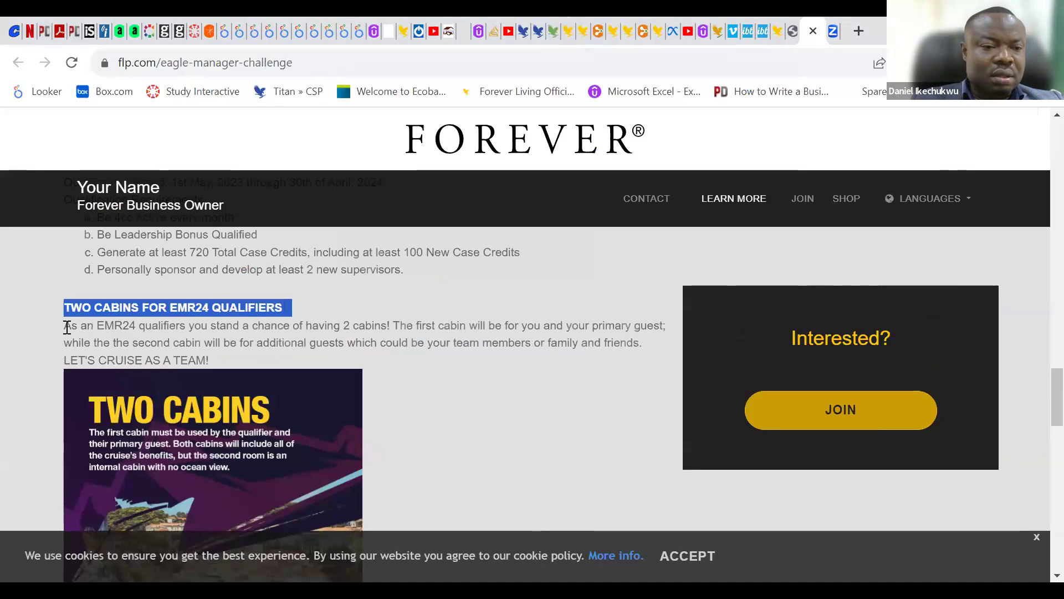
left_click(64, 327)
left_click(143, 360)
key("ctrl+v")
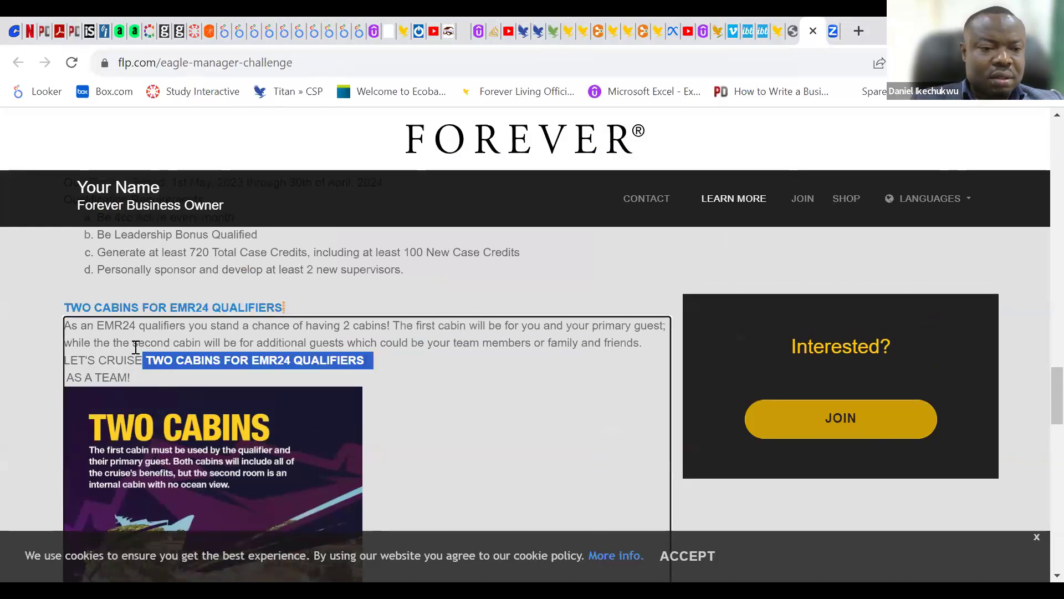
left_click(370, 368)
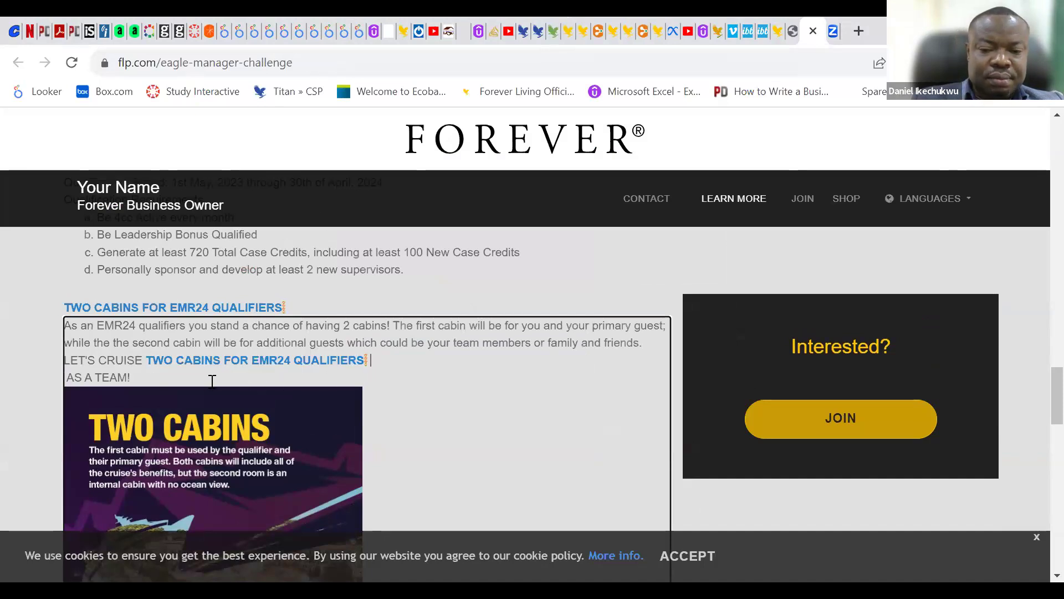
key("BackSpace")
key("BackSpace")
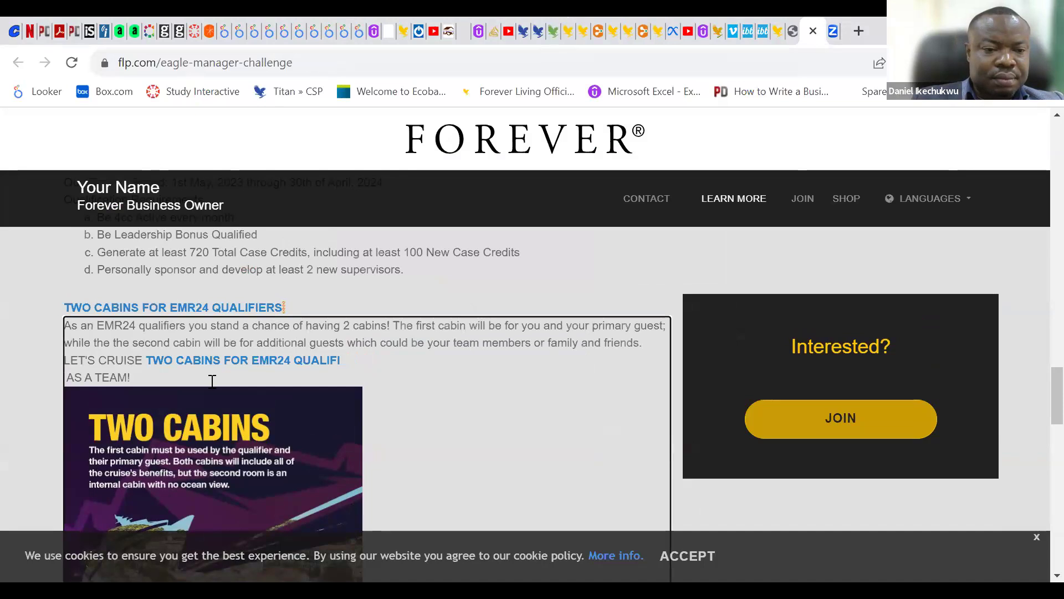
key("BackSpace")
key("BackSpace")
key("BackSpace")
key("BackSpace")
key("BackSpace")
key("BackSpace")
key("BackSpace")
key("BackSpace")
key("BackSpace")
key("BackSpace")
key("BackSpace")
key("BackSpace")
key("BackSpace")
key("BackSpace")
key("BackSpace")
key("BackSpace")
key("BackSpace")
key("BackSpace")
key("BackSpace")
key("BackSpace")
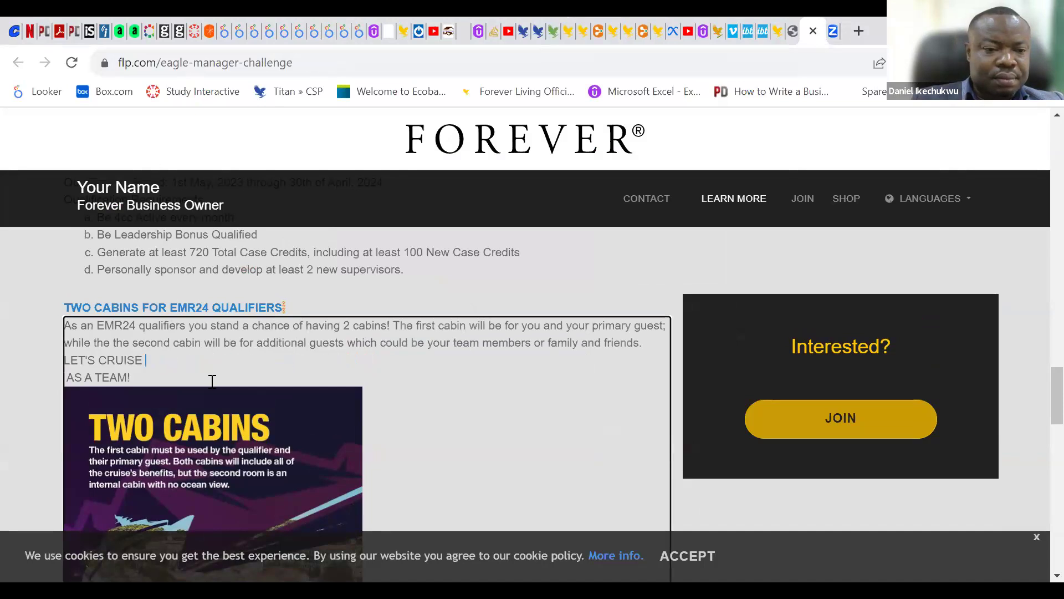
left_click(67, 378)
key("BackSpace")
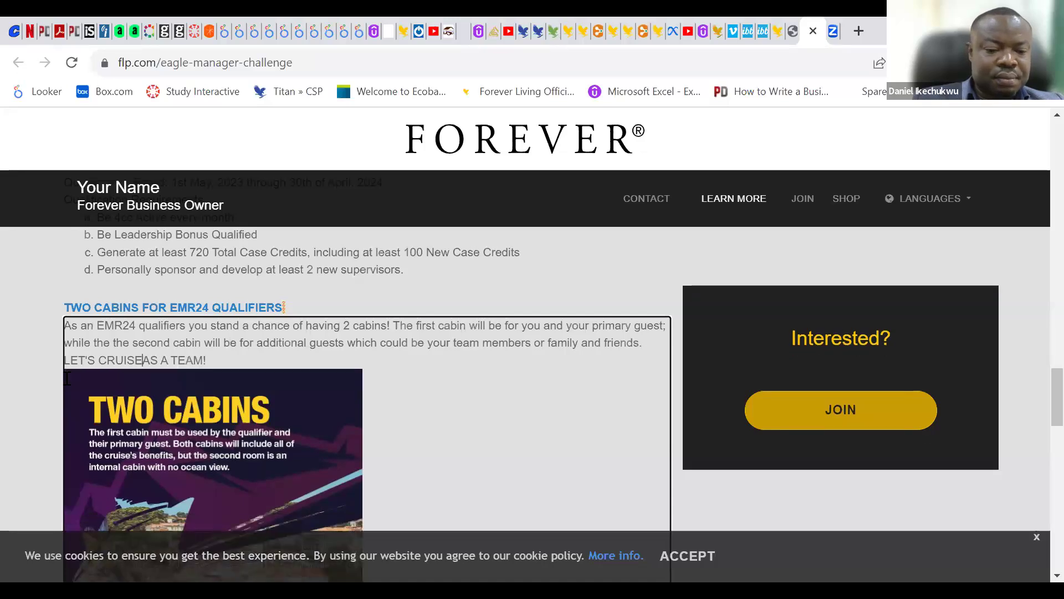
Cut the paragraph from "As an EMR24 qualifiers you stand a chance" through "LET'S CRUISE AS A TEAM!"
left_click_drag(212, 361, 63, 325)
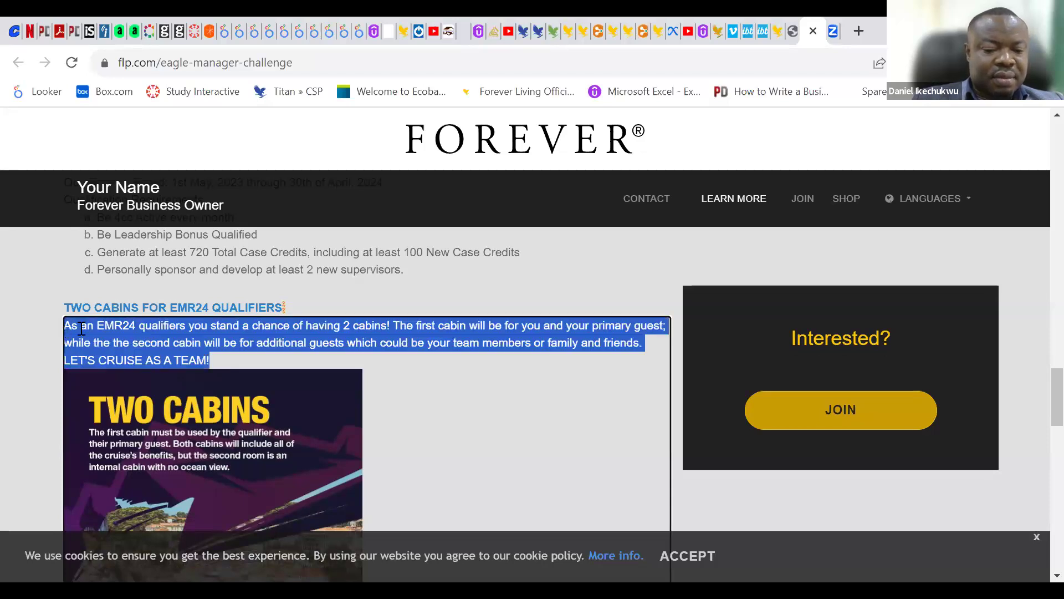
right_click(80, 328)
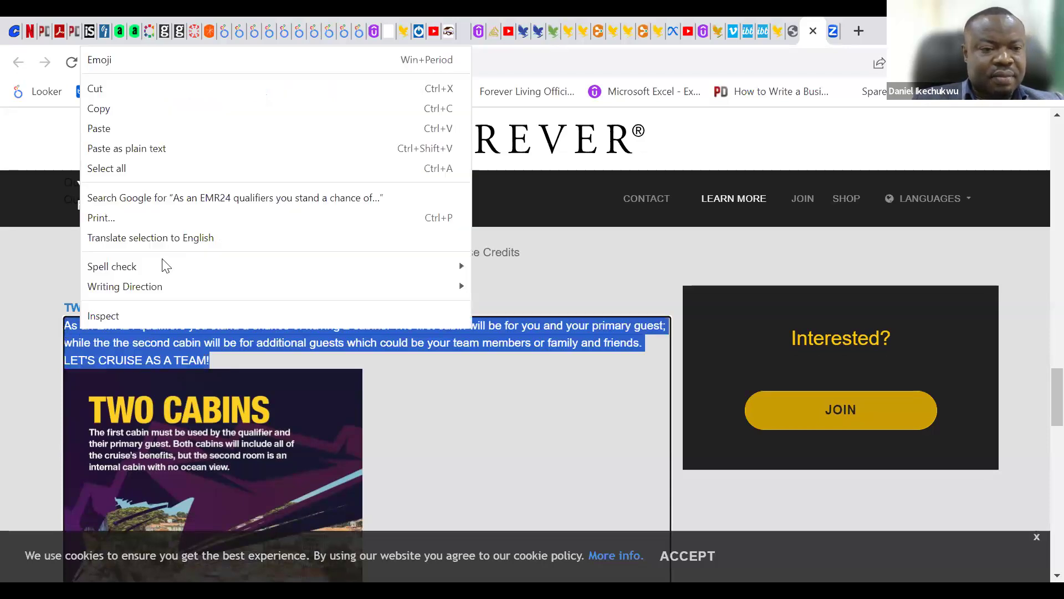
left_click(196, 88)
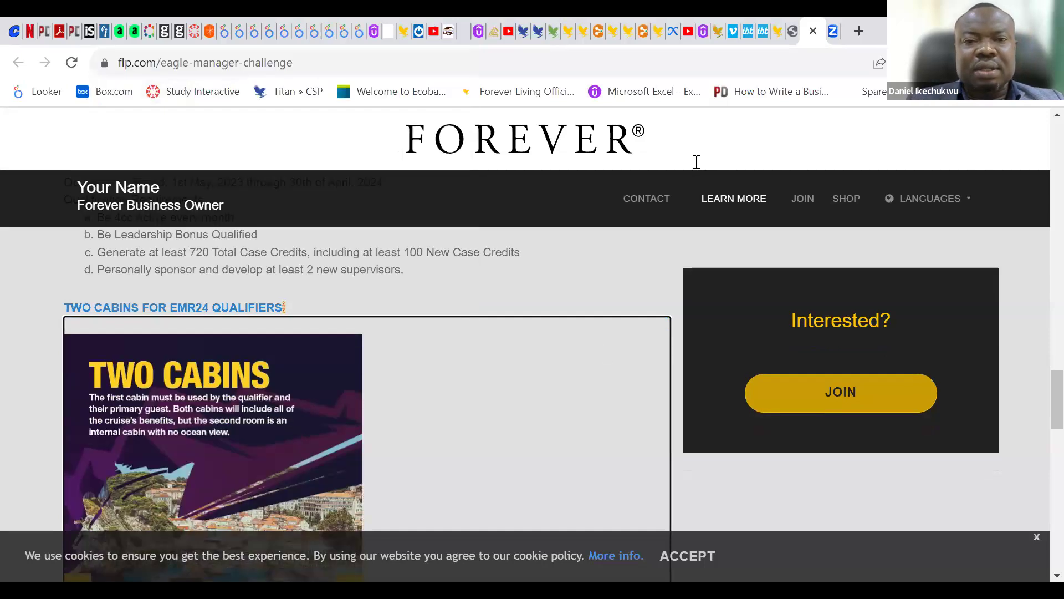
Return to the FLP360 page editor and paste the cut paragraph between the "TWO CABINS FOR EMR24 QUALIFIERS" heading and the image
left_click(551, 41)
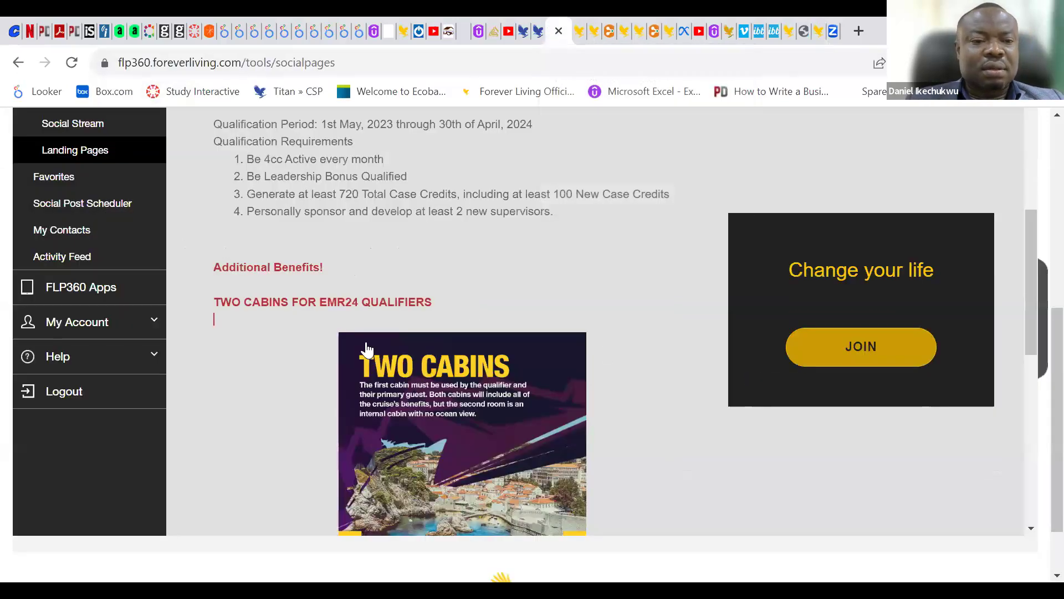
left_click(285, 341)
key("ctrl+v")
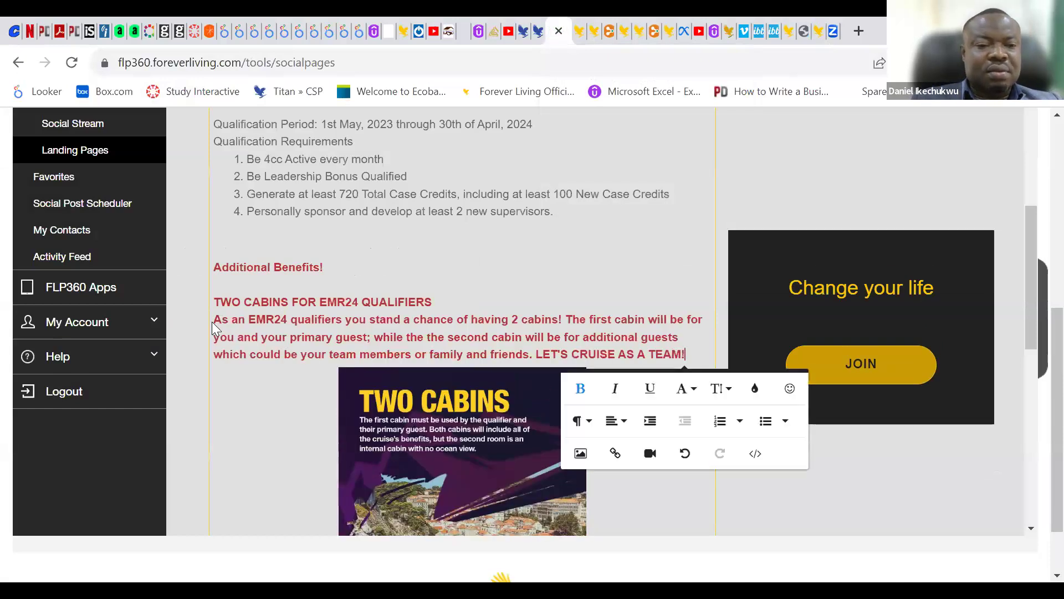
Recolor the paragraph below the "TWO CABINS FOR EMR24 QUALIFIERS" heading to black and remove its bold formatting
left_click_drag(215, 321, 698, 359)
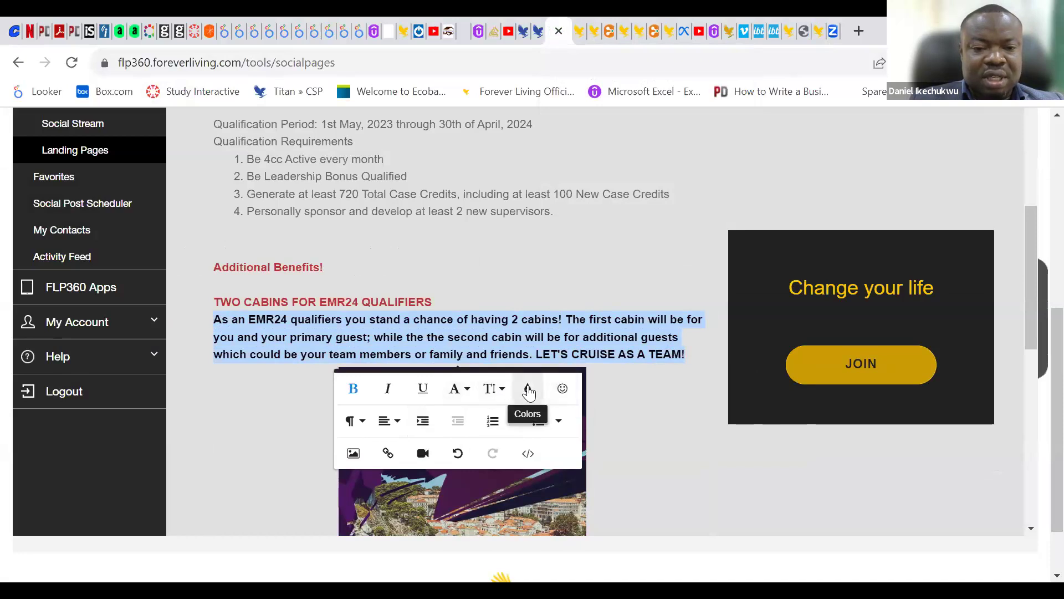
left_click(529, 392)
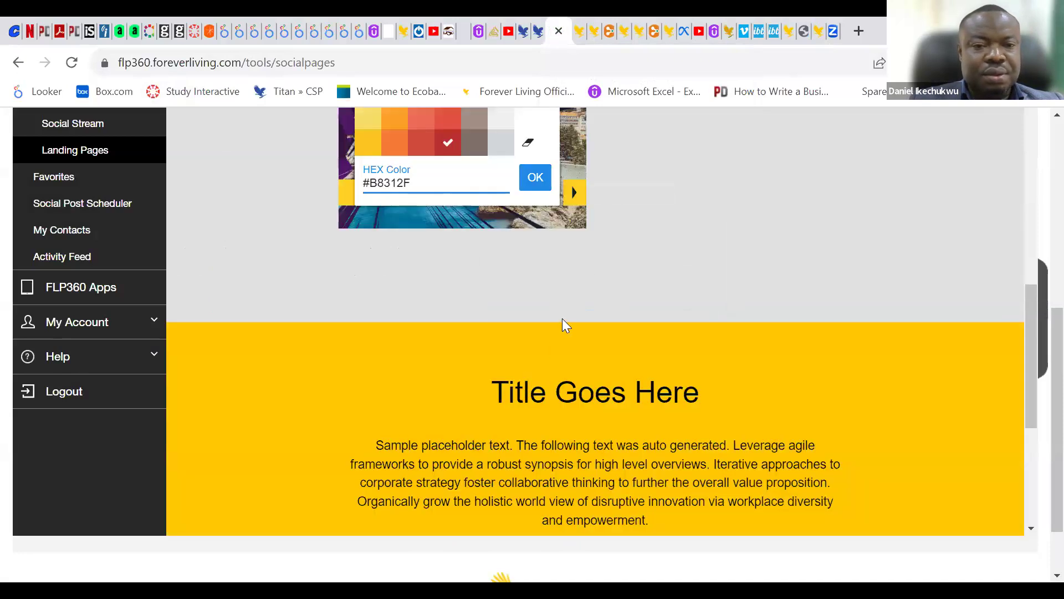
left_click_drag(1031, 355, 1028, 300)
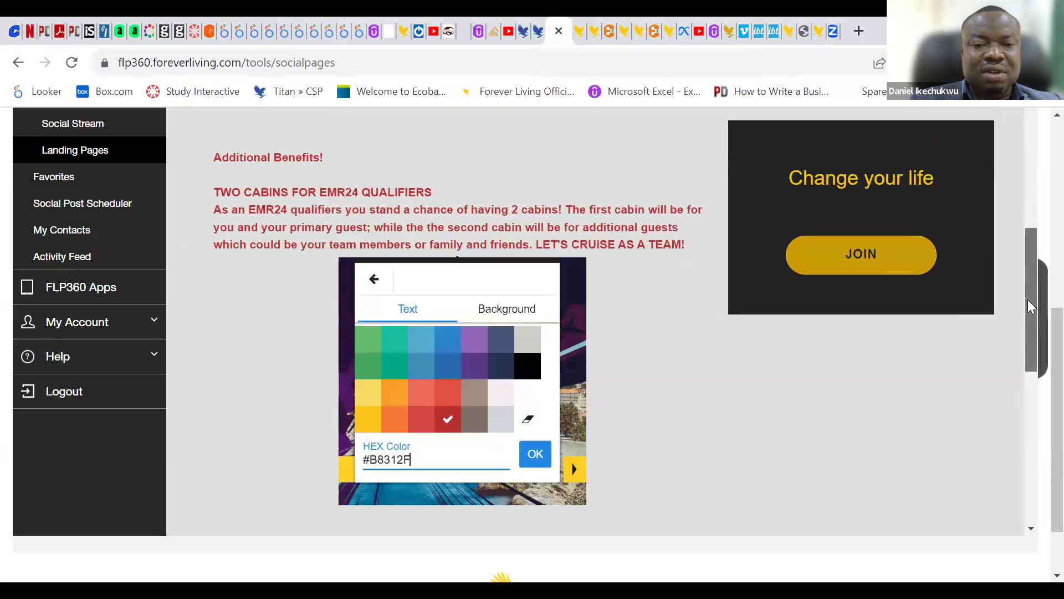
left_click(528, 370)
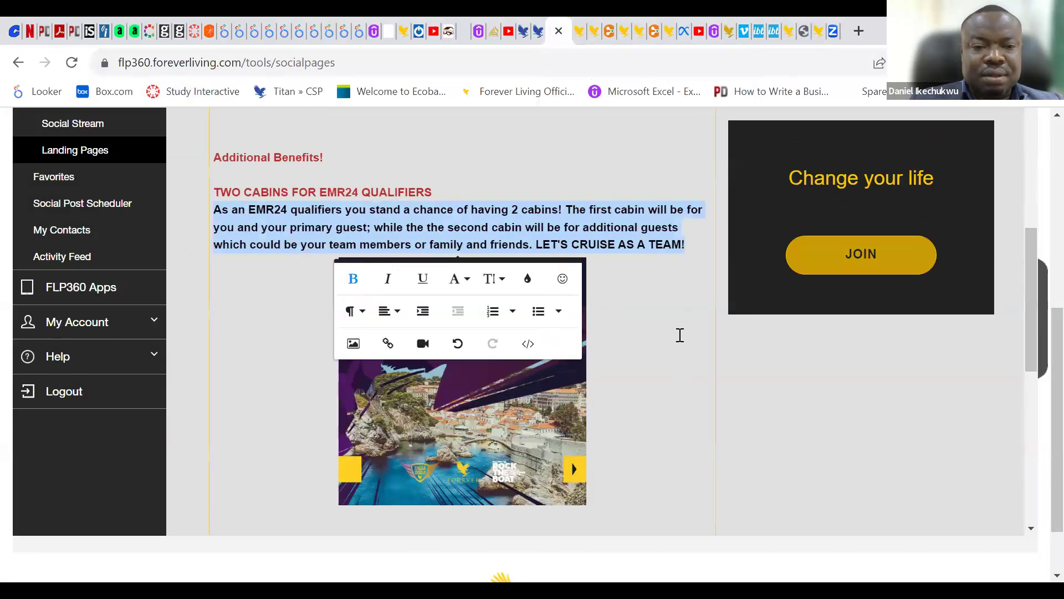
left_click(352, 281)
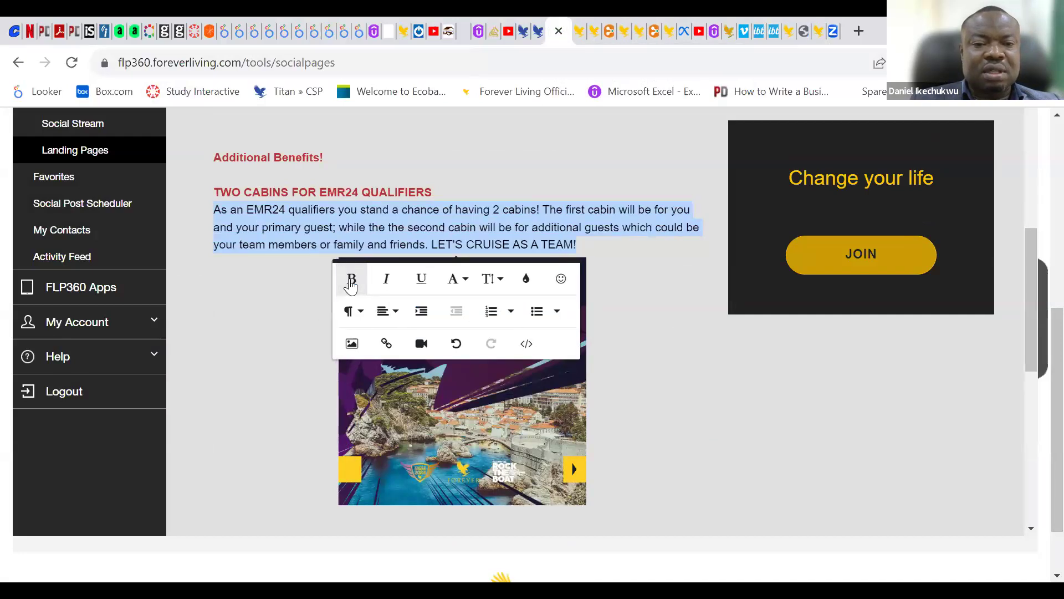
left_click(632, 300)
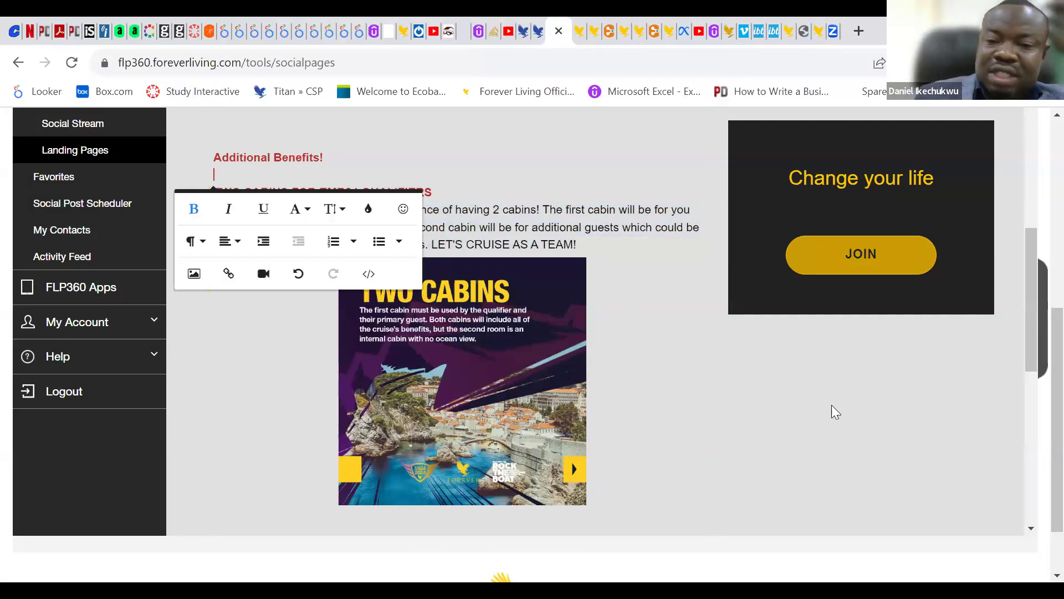
Clear the "Change your life" text above the JOIN button in the dark box
left_click_drag(1030, 337, 1035, 155)
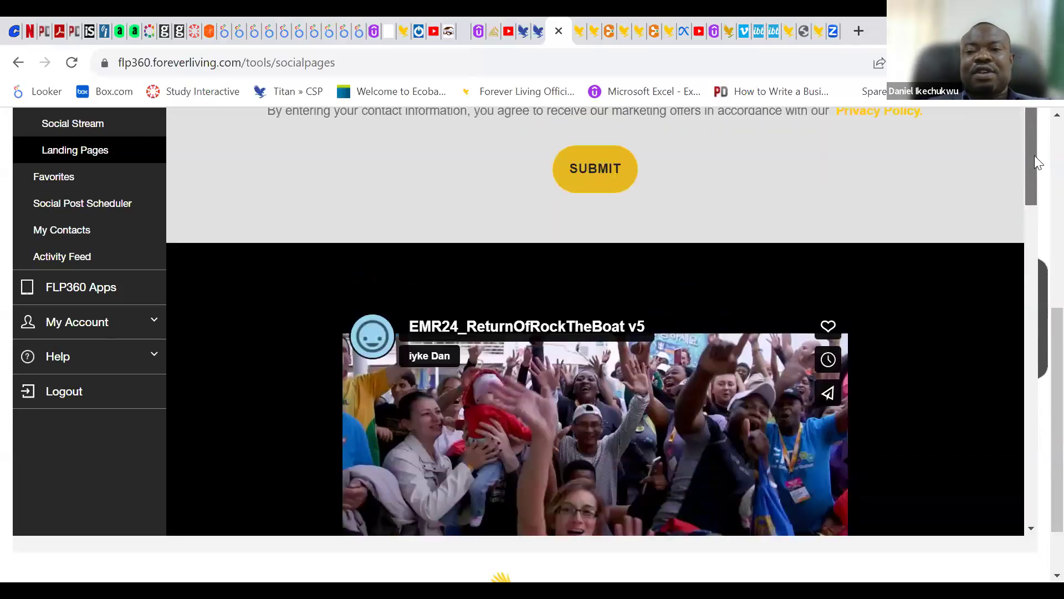
left_click_drag(1039, 296, 1039, 169)
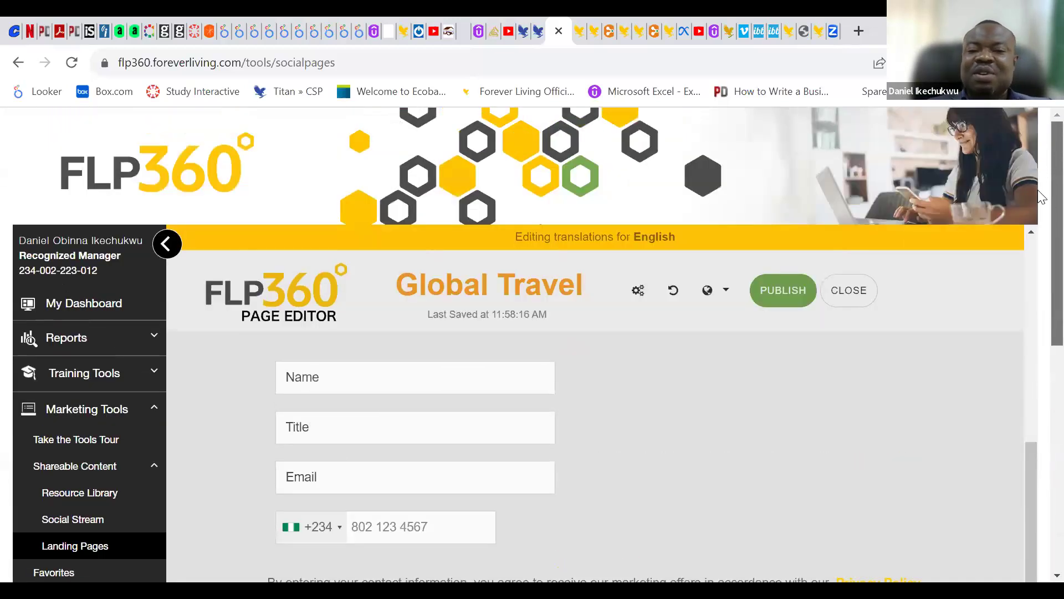
scroll(1031, 356, "down", 2)
left_click_drag(1032, 317, 1037, 568)
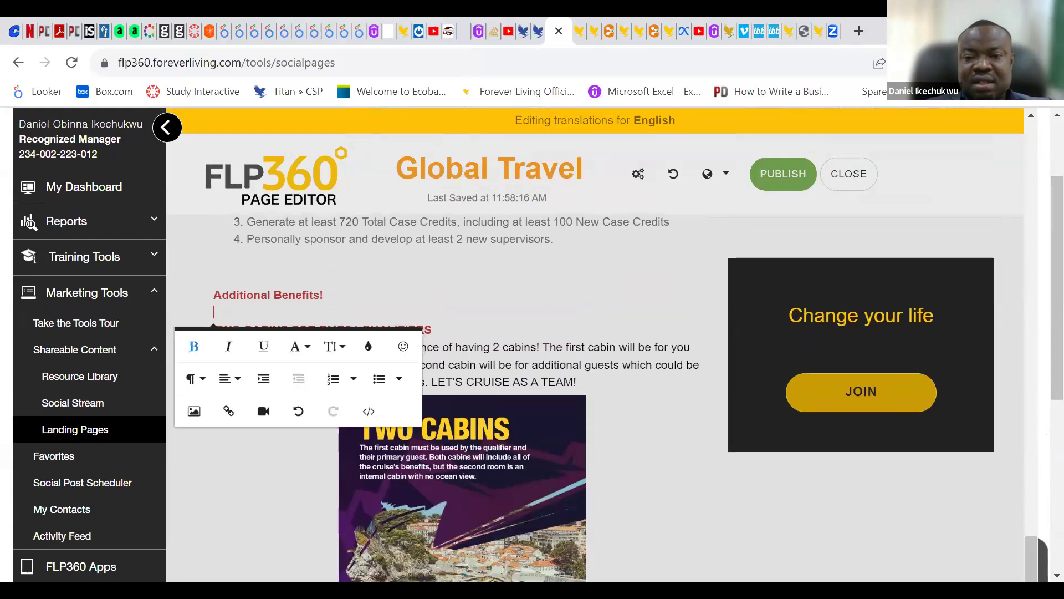
left_click(934, 319)
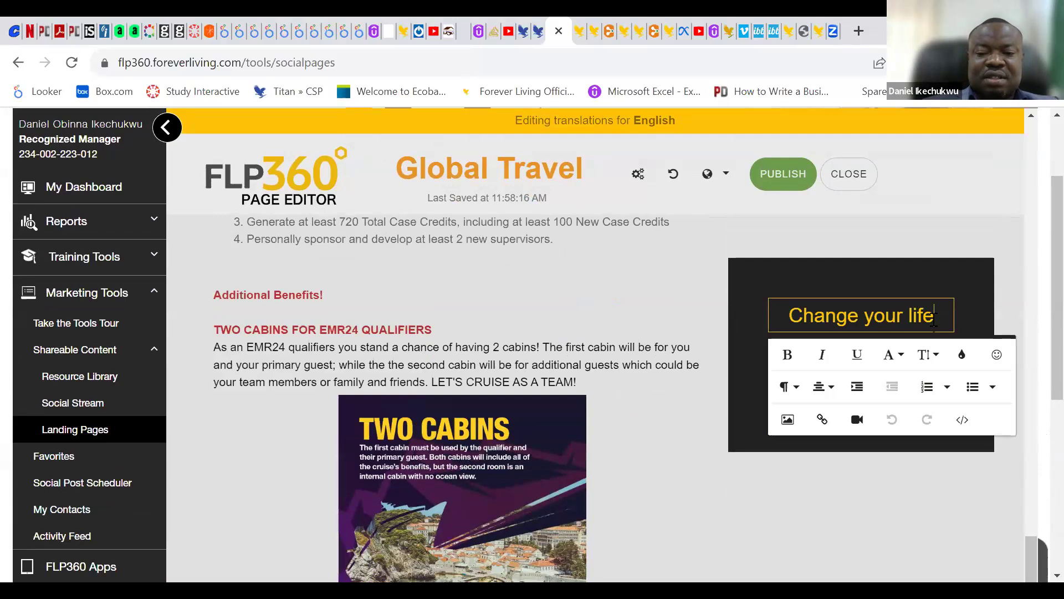
key("BackSpace")
key("BackSpace")
key("BackSpace")
key("BackSpace")
key("BackSpace")
key("BackSpace")
key("BackSpace")
key("BackSpace")
key("BackSpace")
key("BackSpace")
key("BackSpace")
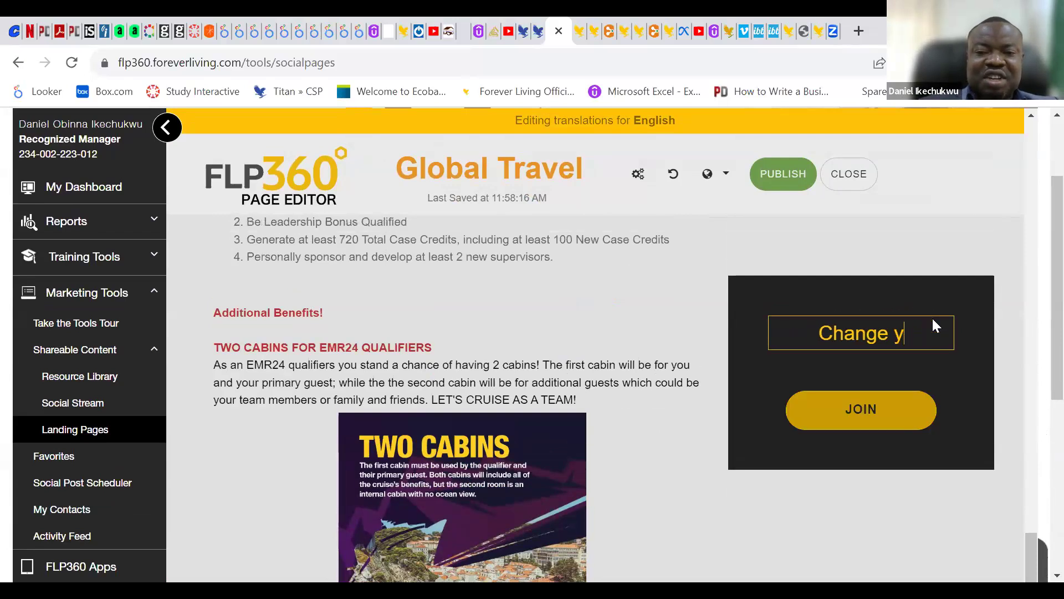
key("BackSpace")
key("BackSpace")
key("BackSpace")
key("BackSpace")
key("BackSpace")
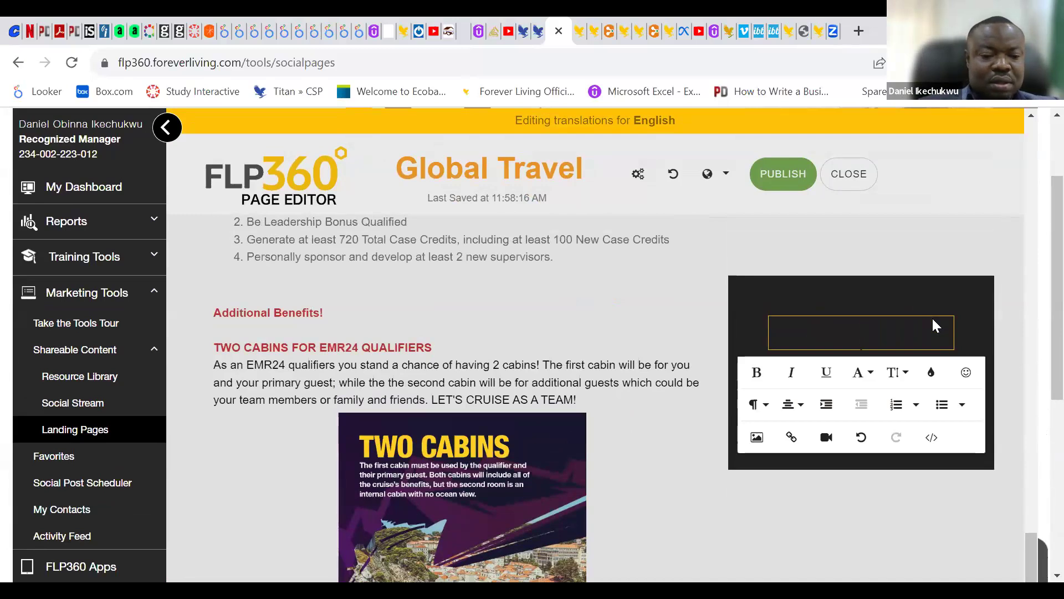
type("Want ")
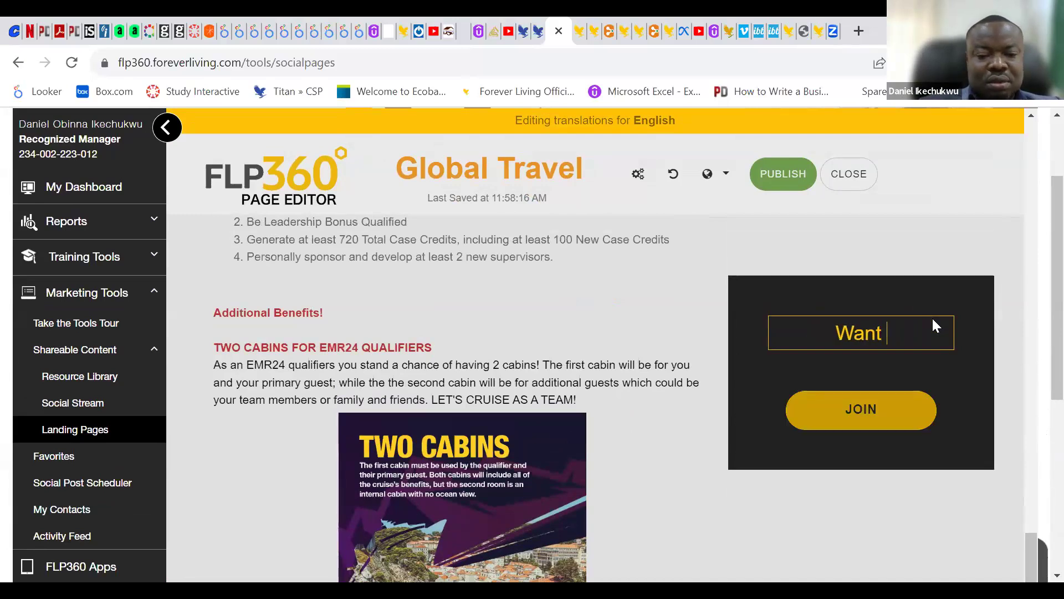
type("to Kn")
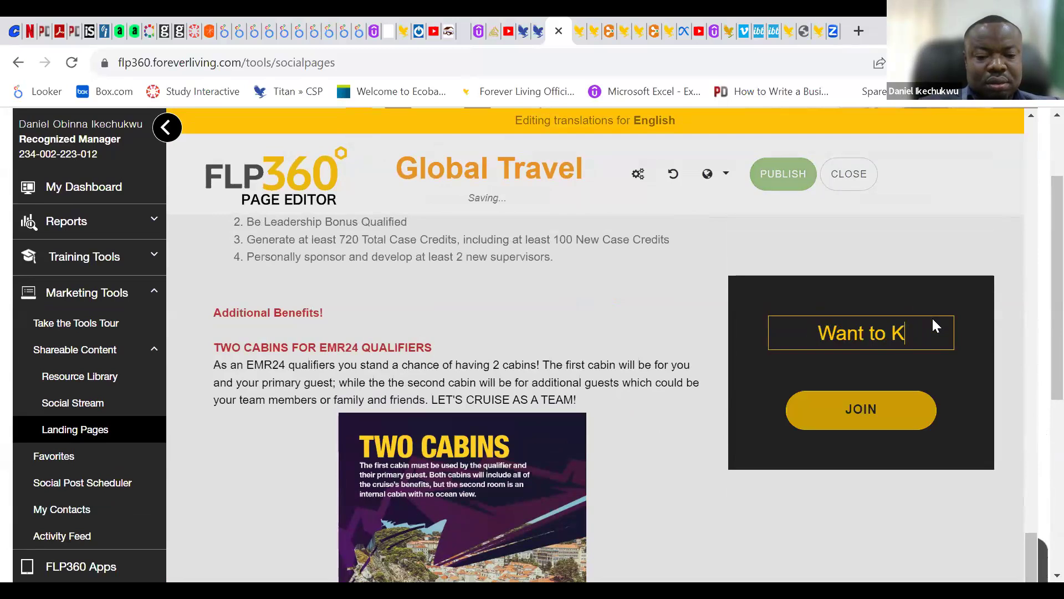
key("BackSpace")
key("BackSpace")
key("BackSpace")
key("BackSpace")
key("BackSpace")
key("BackSpace")
key("BackSpace")
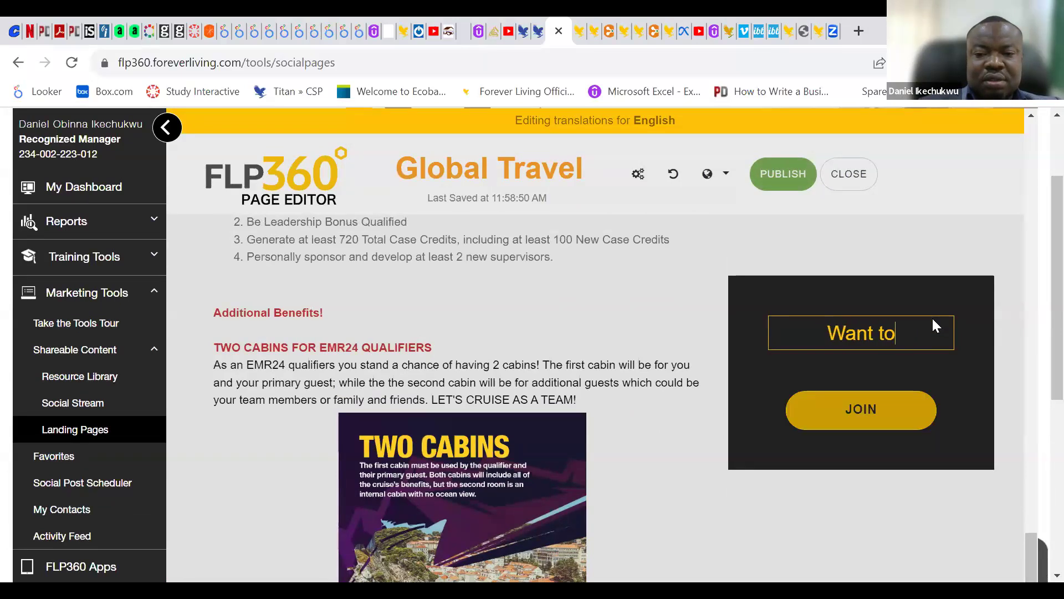
key("BackSpace")
key("BackSpace")
key("BackSpace")
type("Interetes")
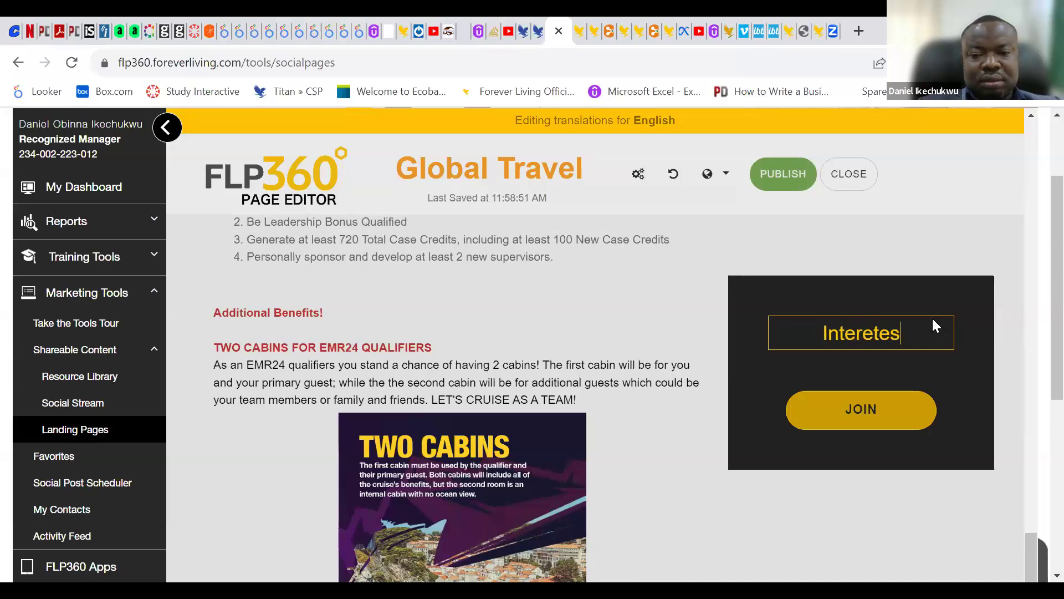
key("BackSpace")
key("BackSpace")
key("BackSpace")
key("BackSpace")
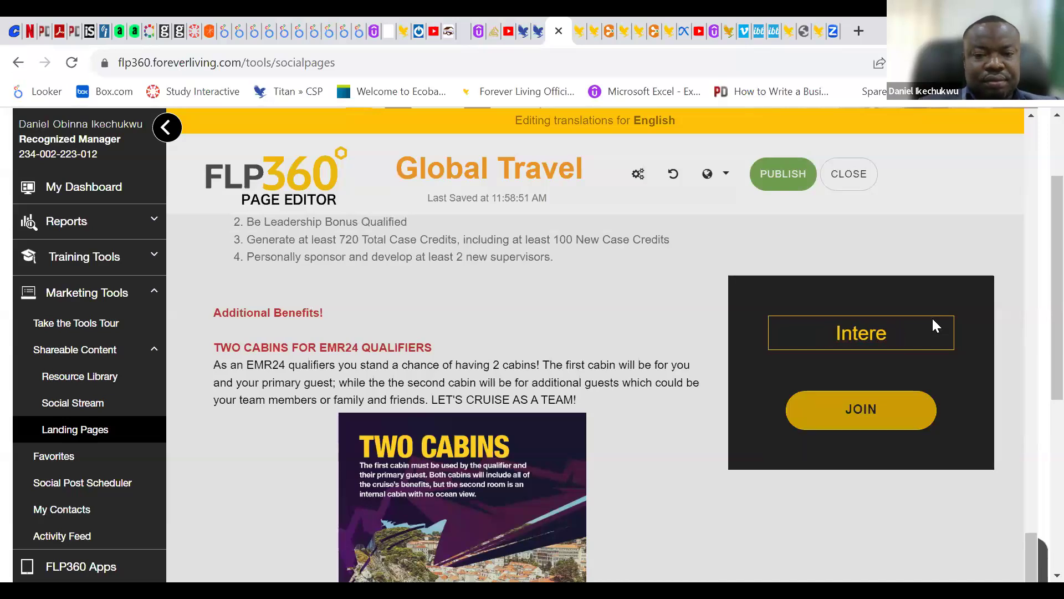
type("sted")
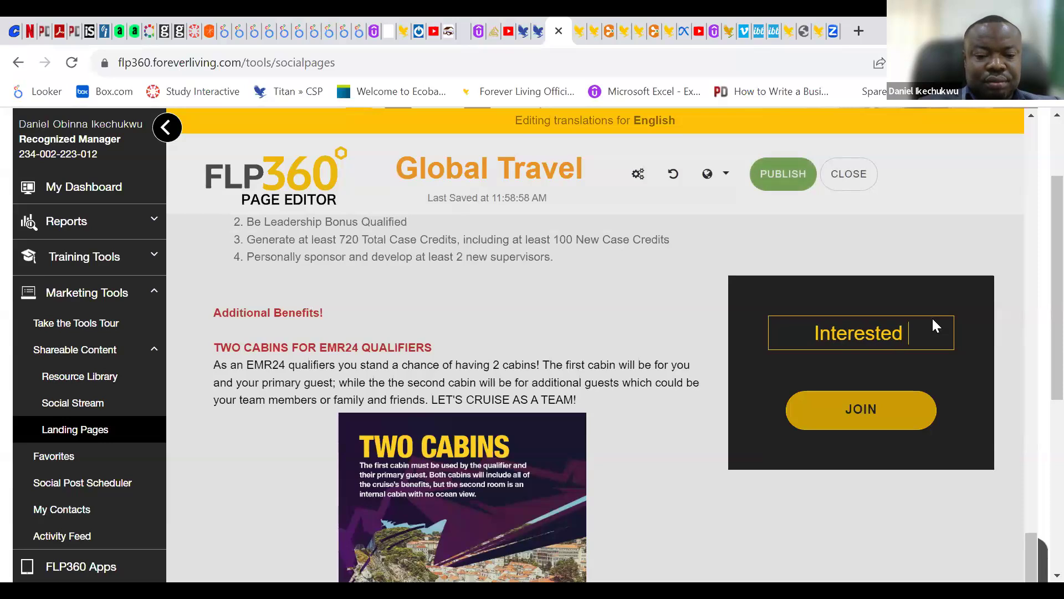
type(" In Join")
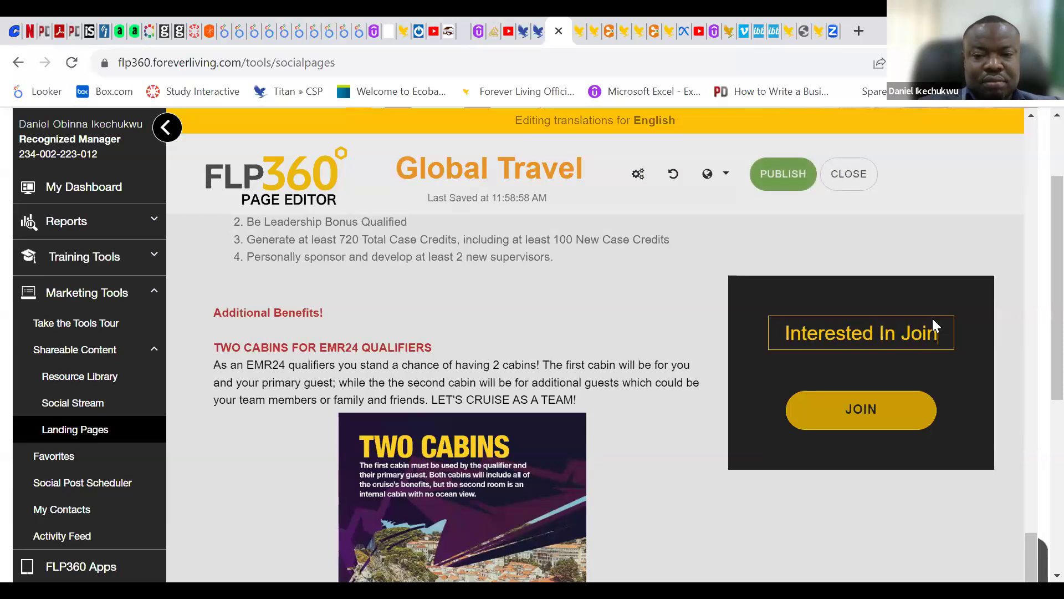
type("ing")
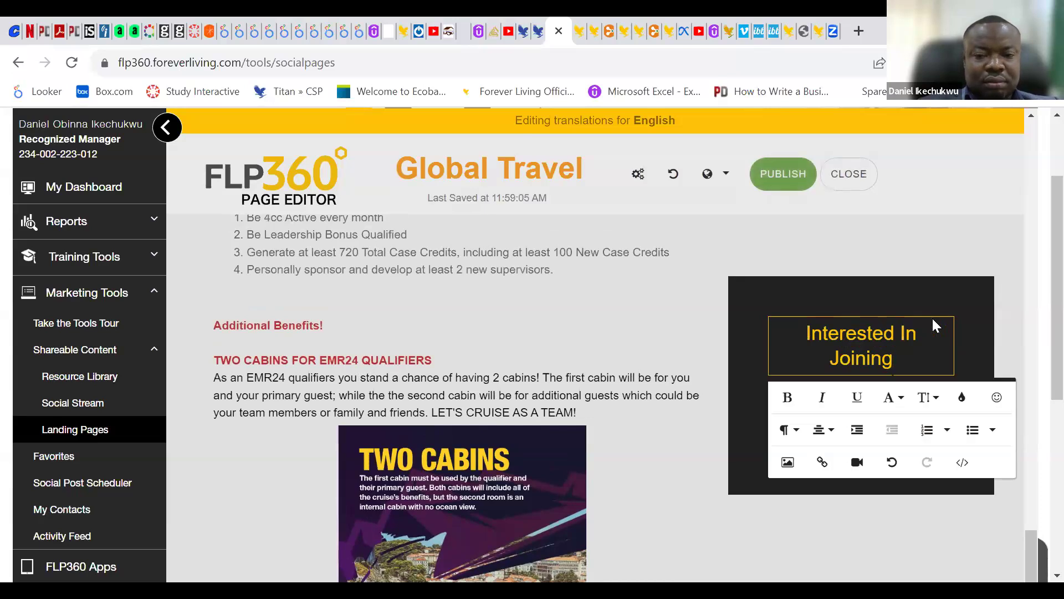
key("BackSpace")
key("BackSpace")
key("BackSpace")
key("BackSpace")
key("BackSpace")
key("BackSpace")
key("BackSpace")
key("BackSpace")
key("BackSpace")
key("BackSpace")
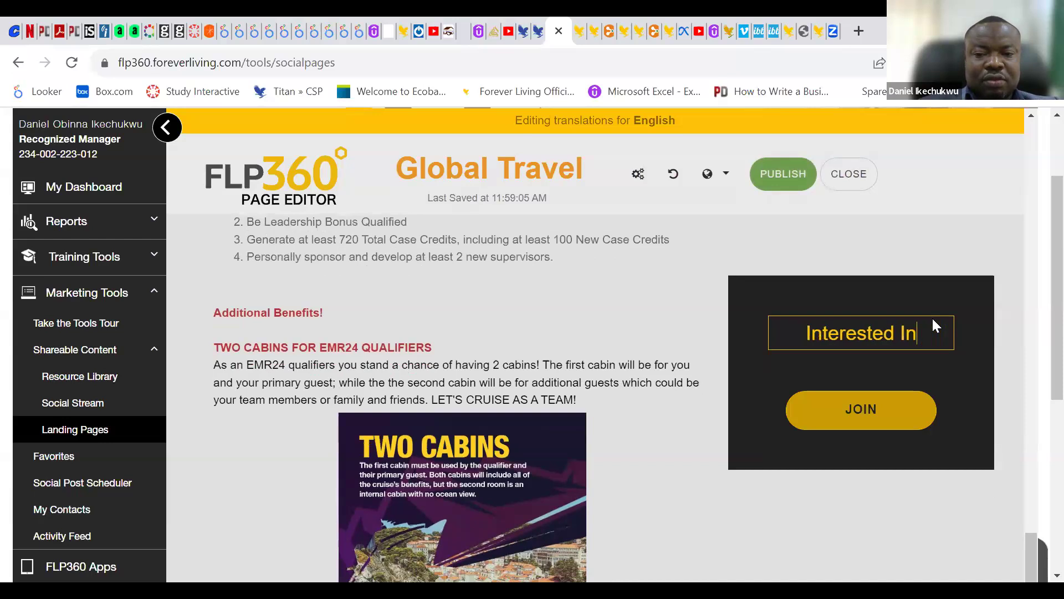
key("BackSpace")
key("BackSpace")
key("BackSpace")
key("BackSpace")
key("BackSpace")
key("BackSpace")
key("BackSpace")
key("BackSpace")
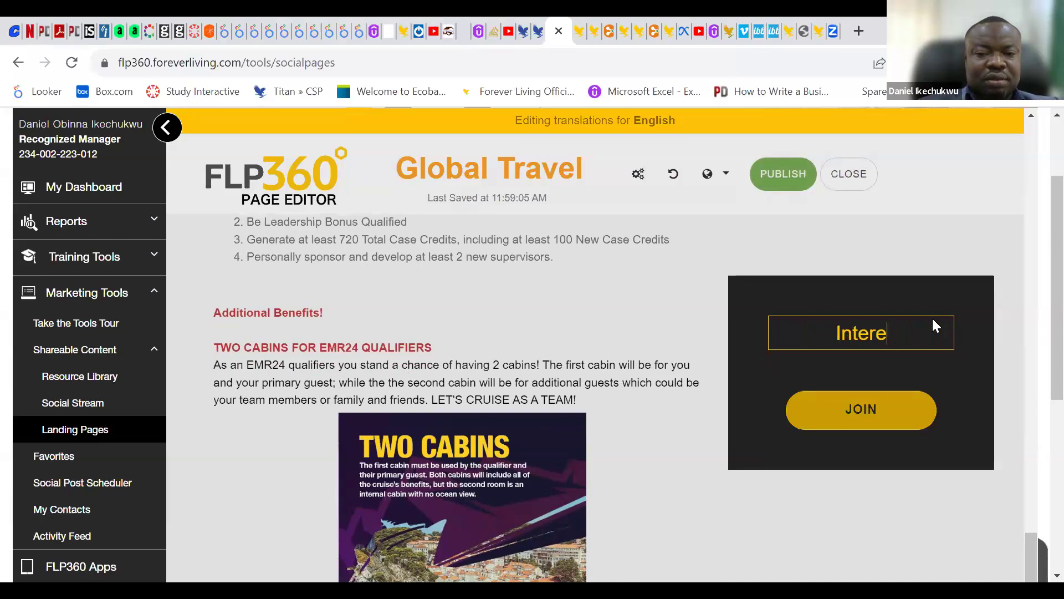
key("BackSpace")
key("BackSpace")
key("BackSpace")
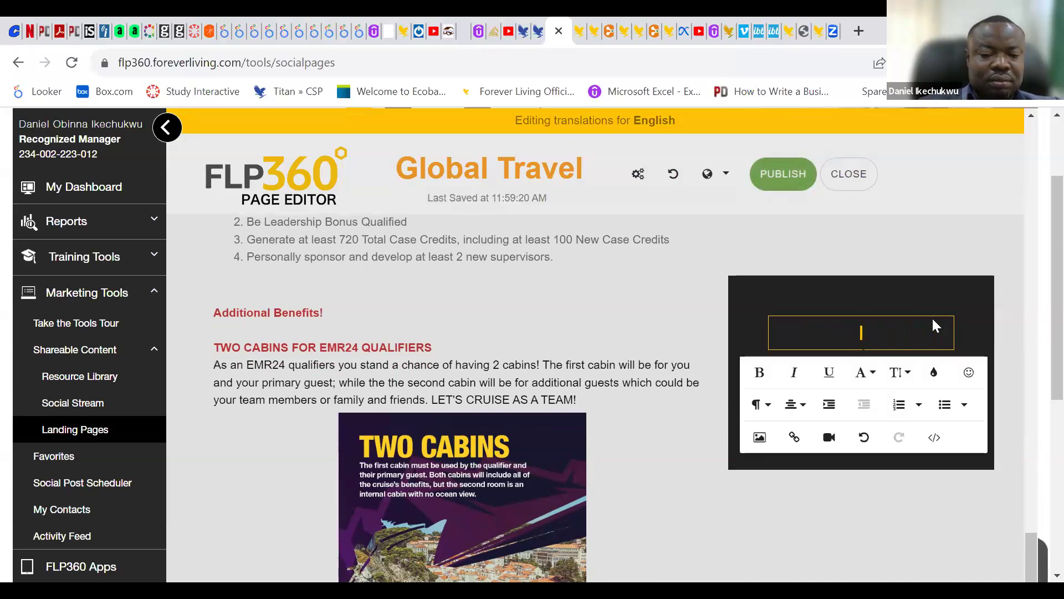
Enter "Want to Join My Team" as the heading text above the JOIN button
type("Wa")
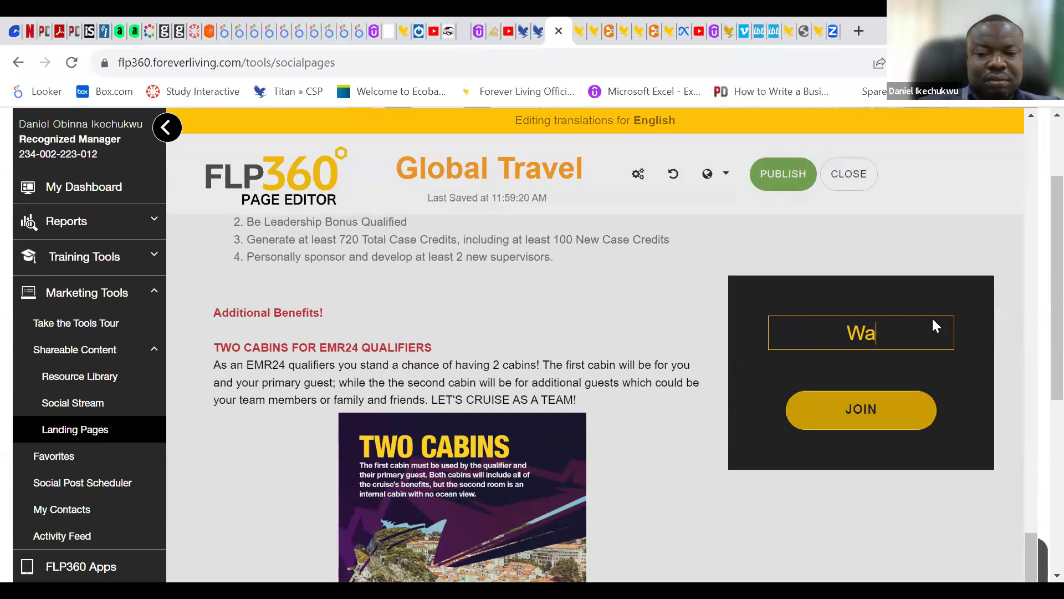
type("nt ")
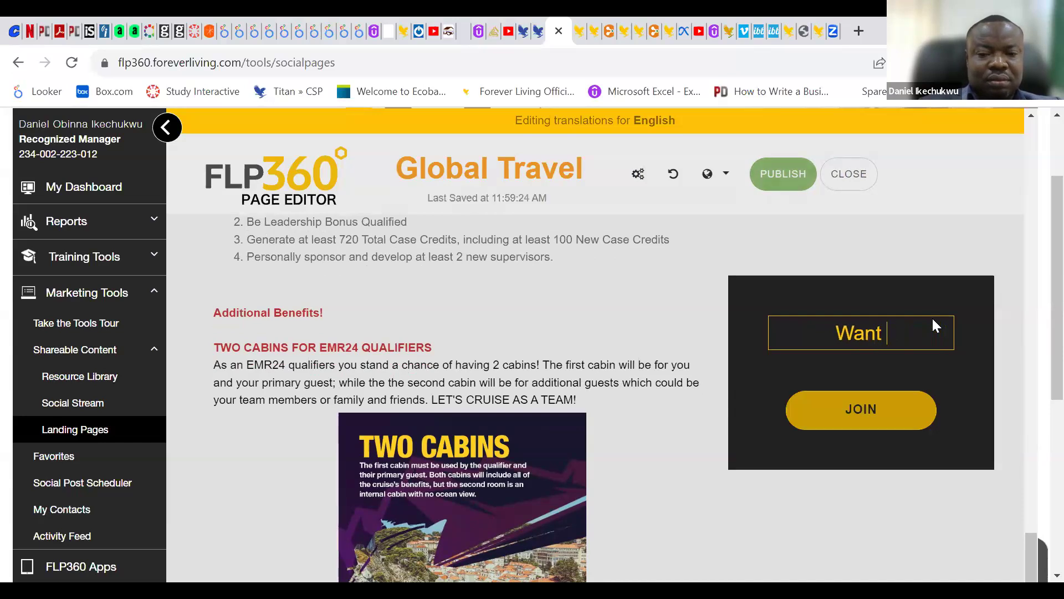
type("to ")
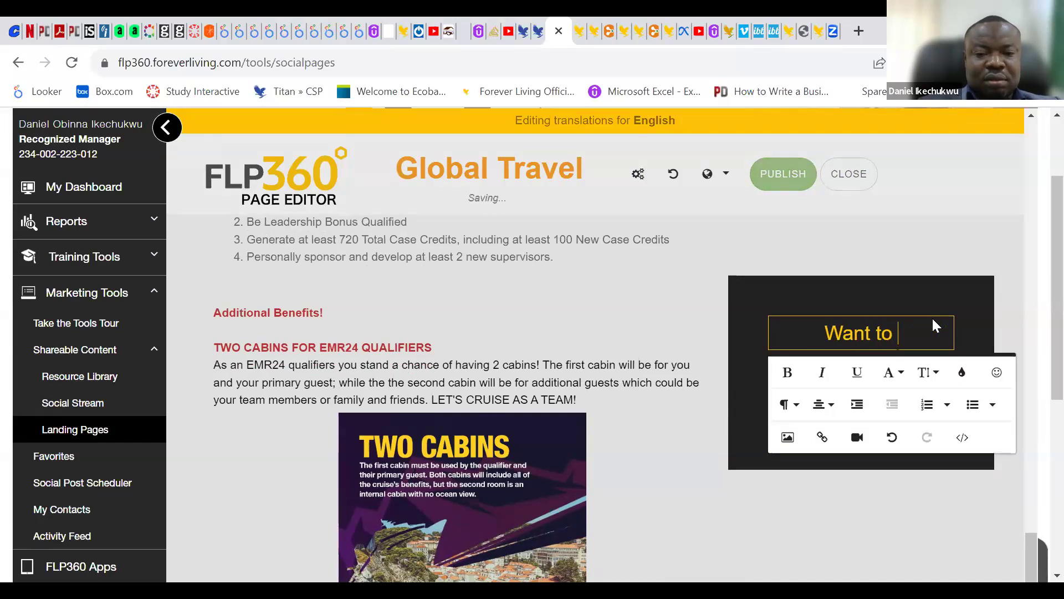
type("Join M")
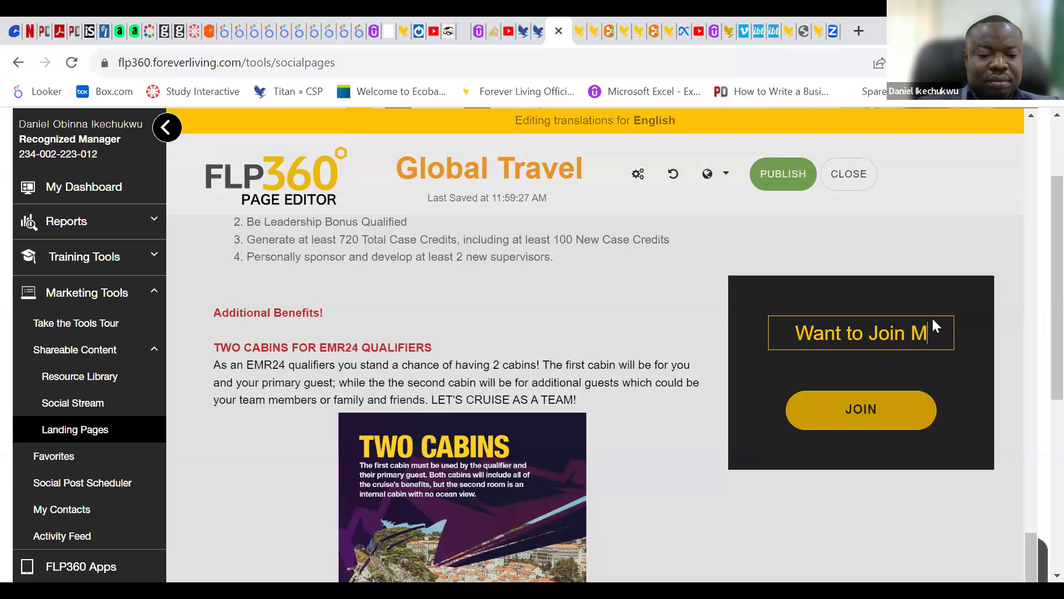
type("y Team")
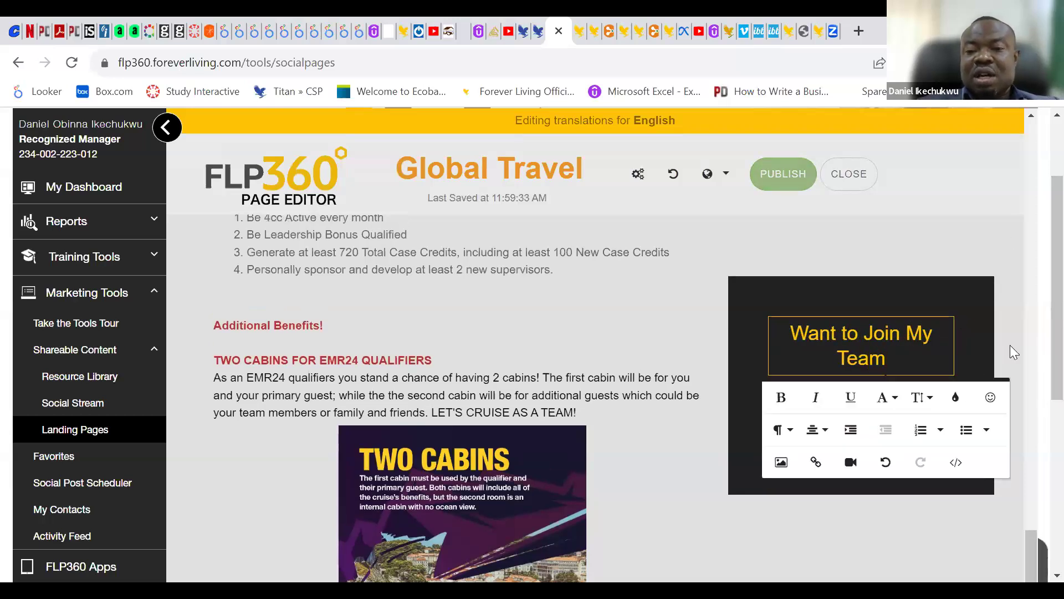
Replace the "Interested!" heading above the contact form with "Want to Know More!"
scroll(1040, 255, "up", 2)
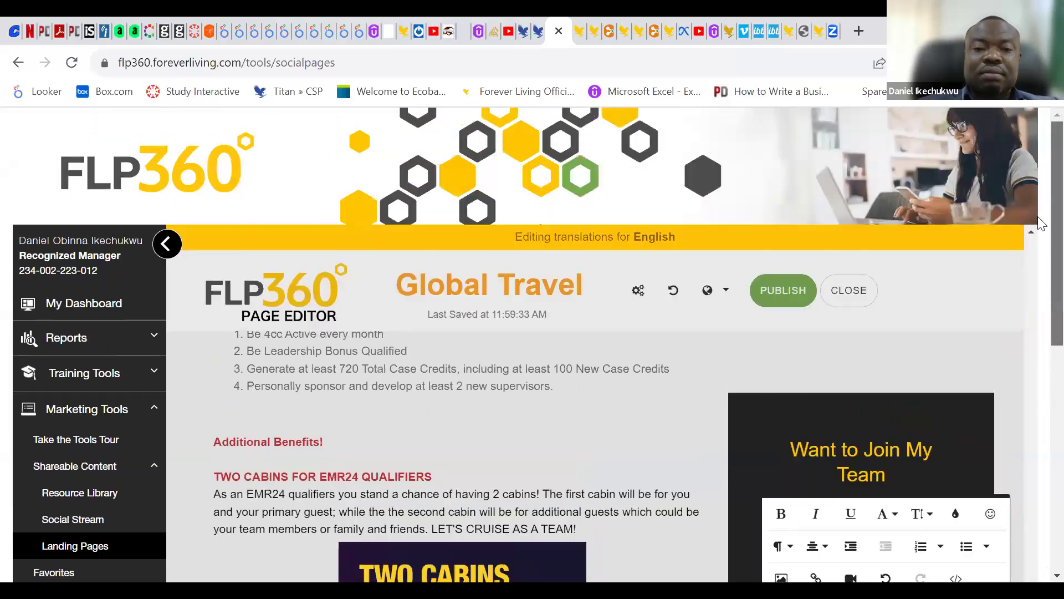
scroll(1037, 238, "down", 1)
scroll(1031, 213, "up", 2)
scroll(1032, 215, "down", 15)
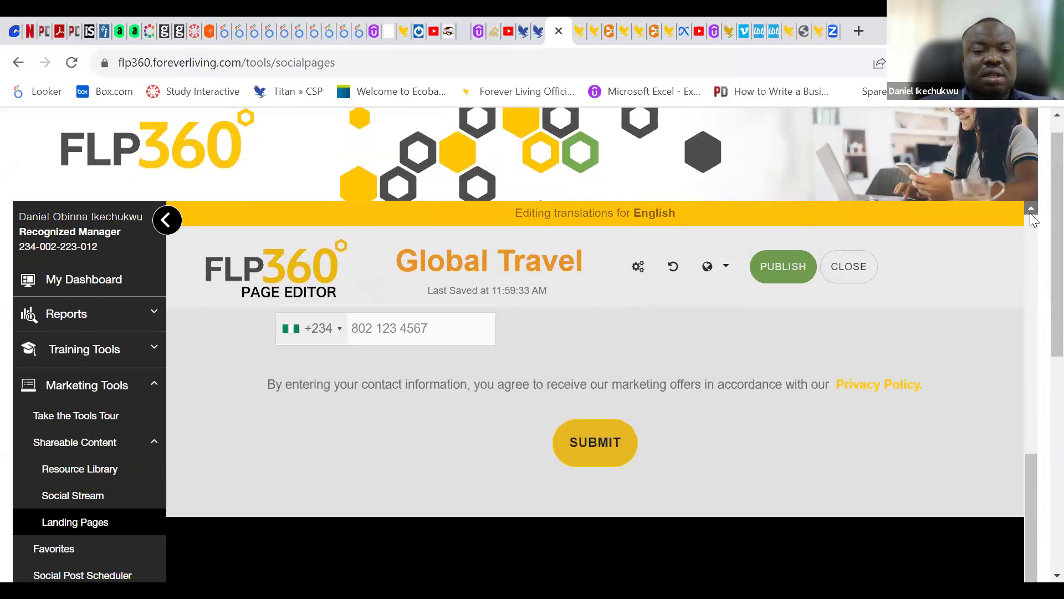
scroll(1031, 216, "up", 8)
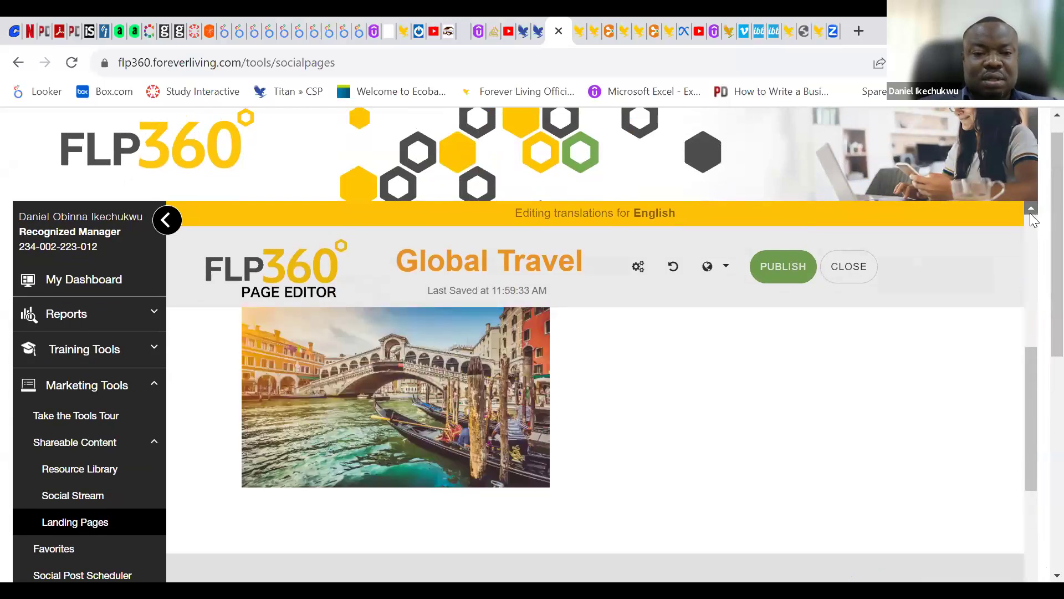
left_click_drag(1041, 284, 1037, 419)
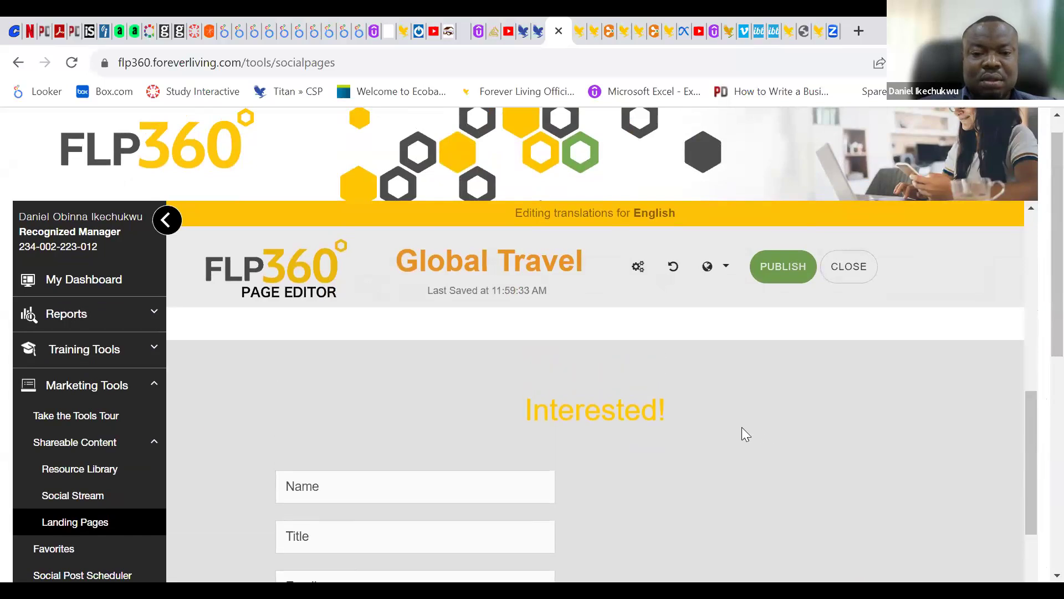
left_click(668, 416)
key("BackSpace")
key("BackSpace")
key("BackSpace")
key("BackSpace")
key("BackSpace")
key("BackSpace")
key("BackSpace")
key("BackSpace")
key("BackSpace")
key("BackSpace")
key("BackSpace")
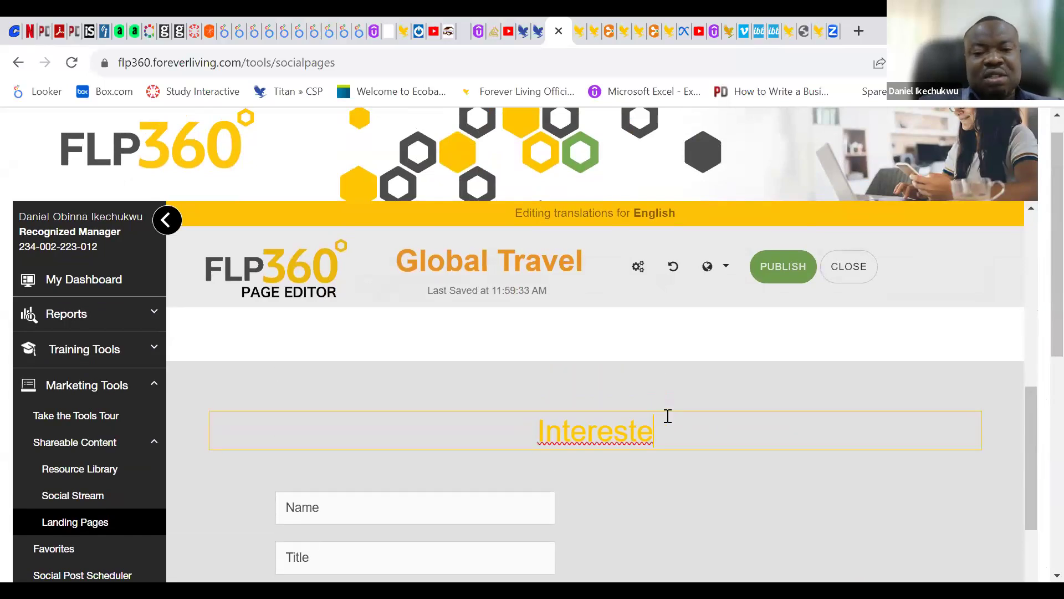
type("W")
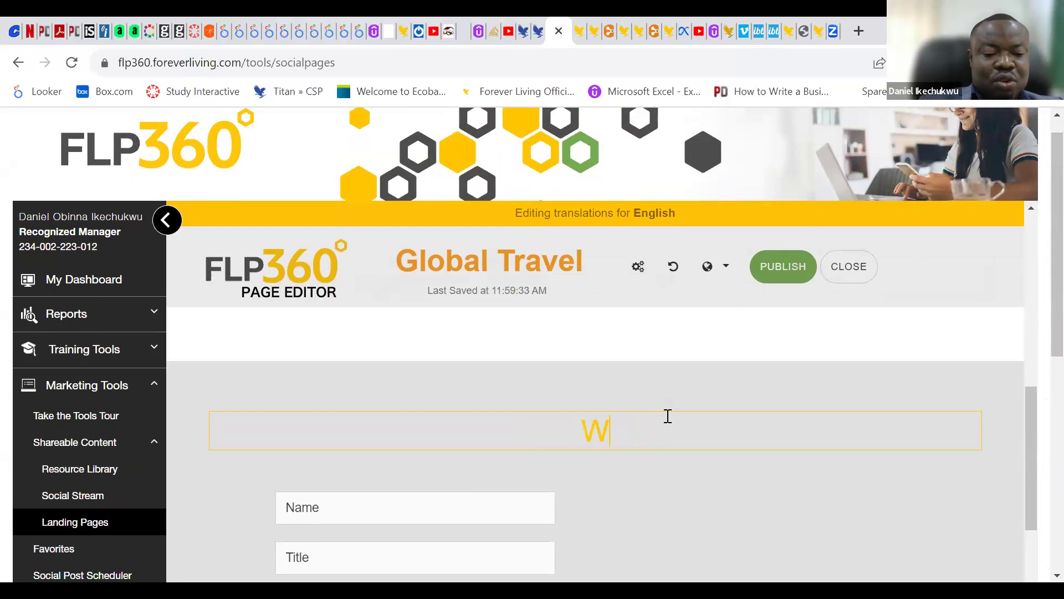
type("ant")
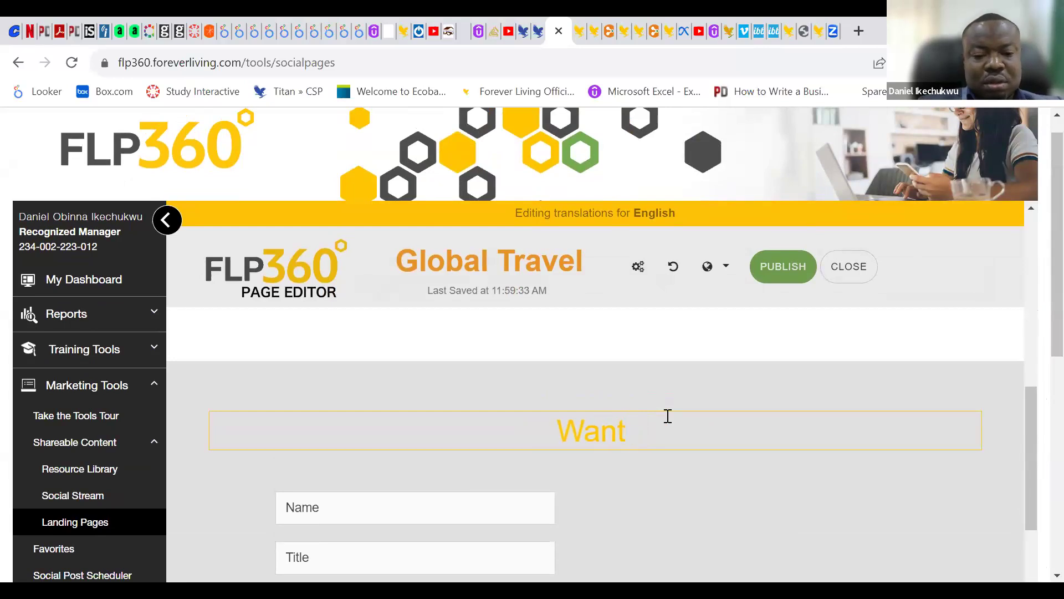
type(" to Know")
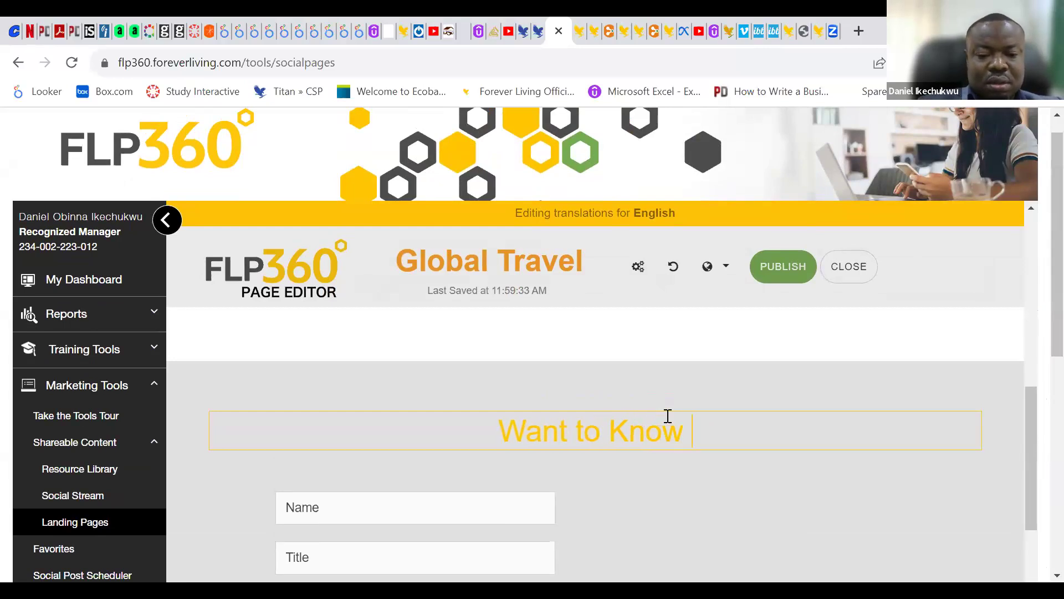
type(" More")
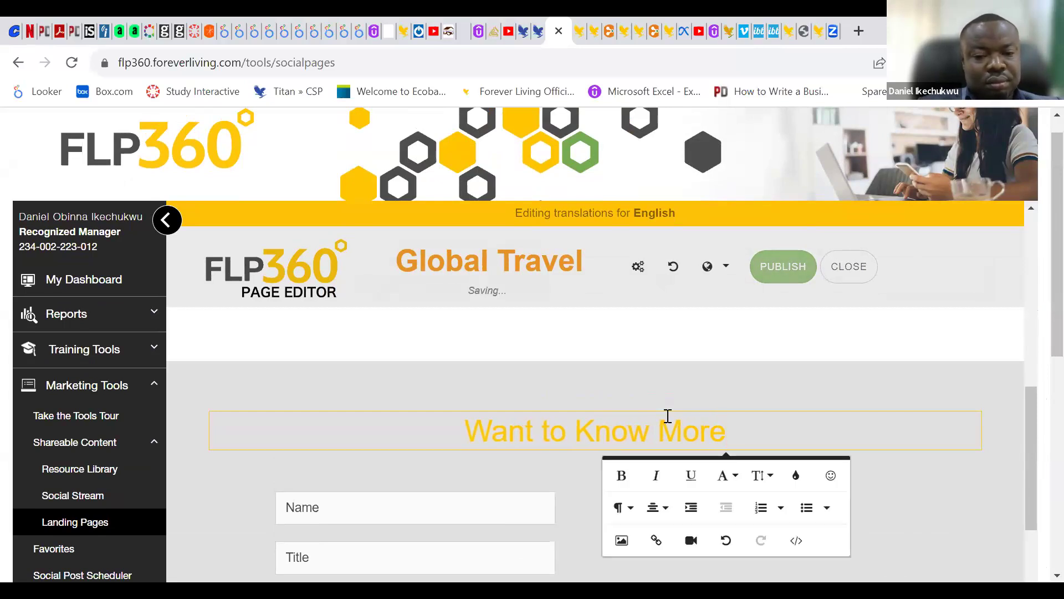
type("!")
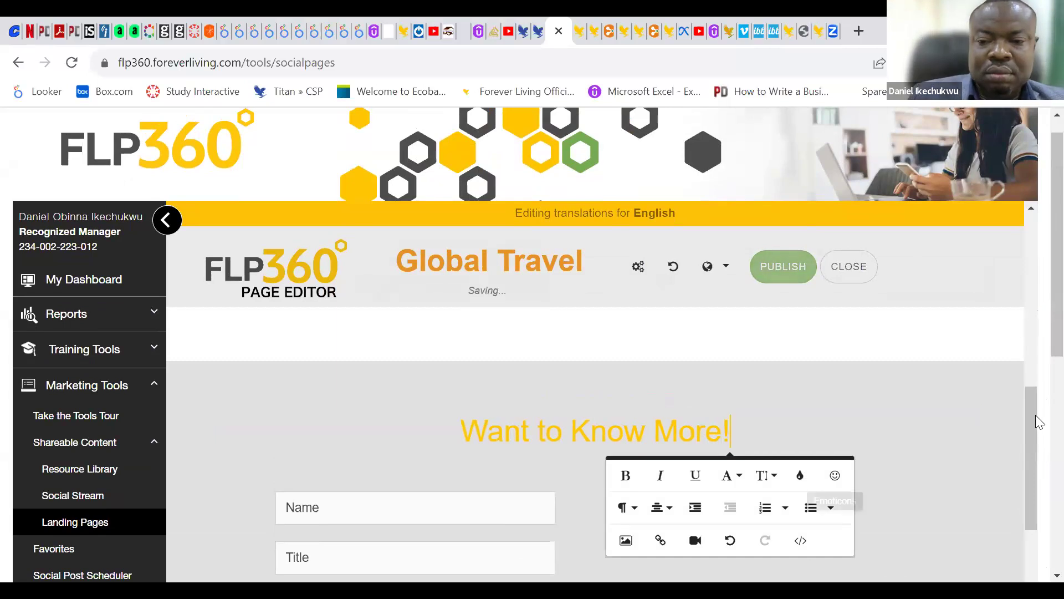
Examine the yellow "Title Goes Here" placeholder section and the sections around it on the landing page
scroll(1037, 424, "down", 10)
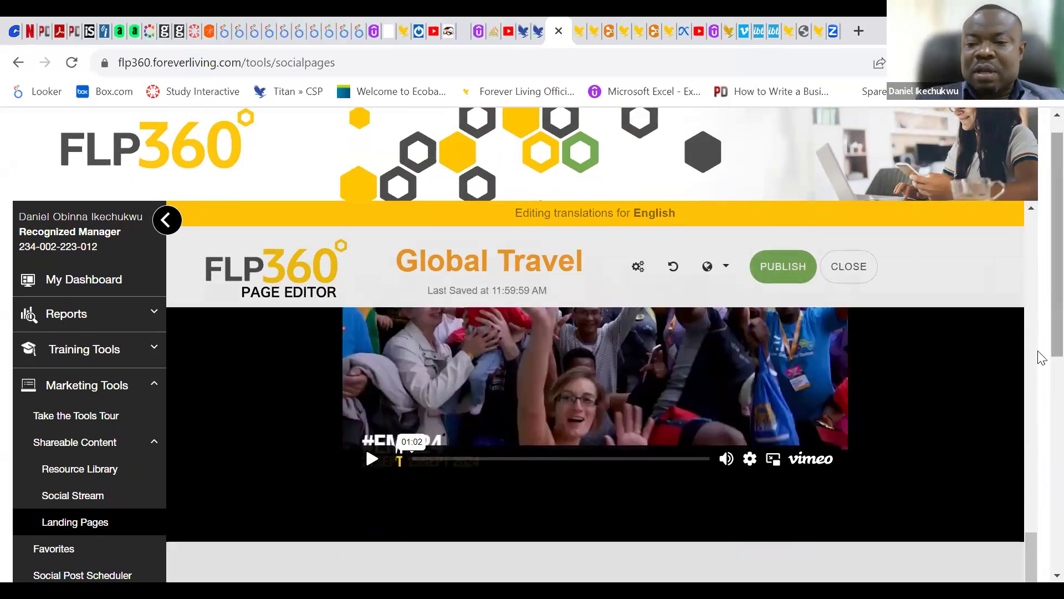
scroll(1041, 346, "down", 8)
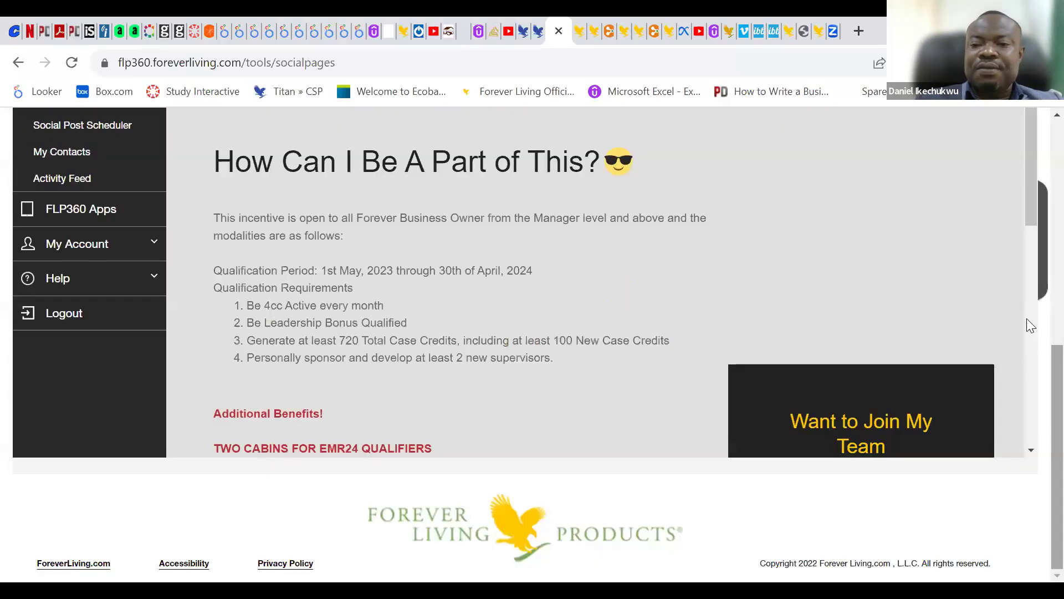
left_click_drag(1035, 201, 1041, 348)
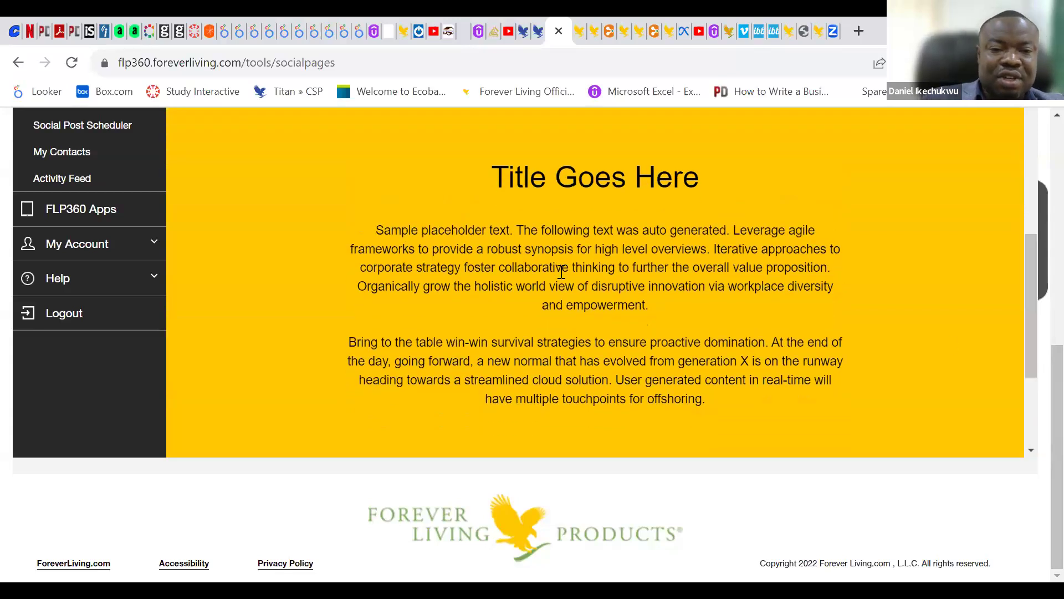
left_click_drag(491, 176, 764, 397)
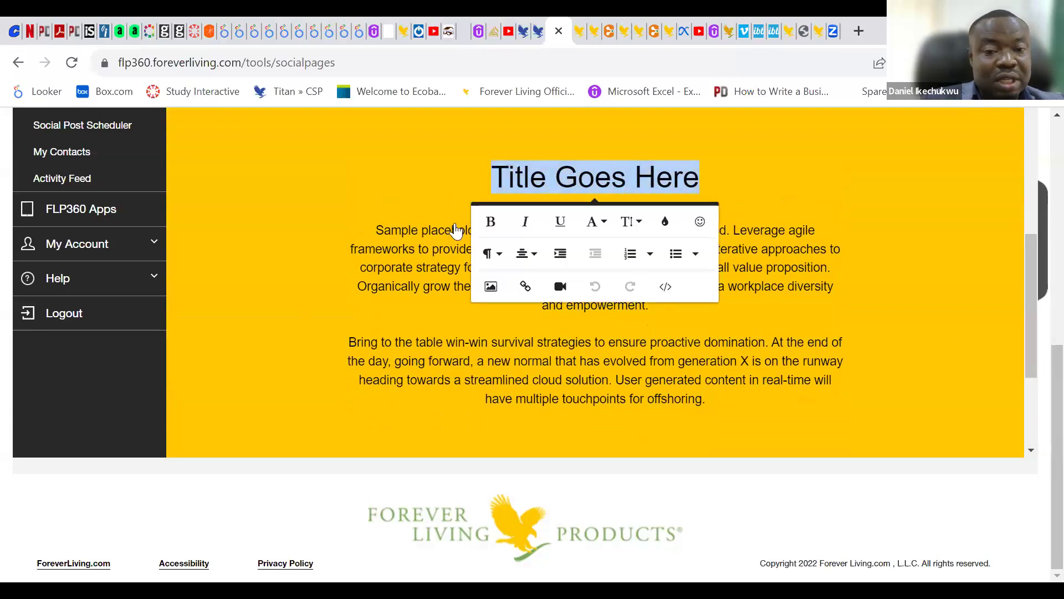
left_click(858, 217)
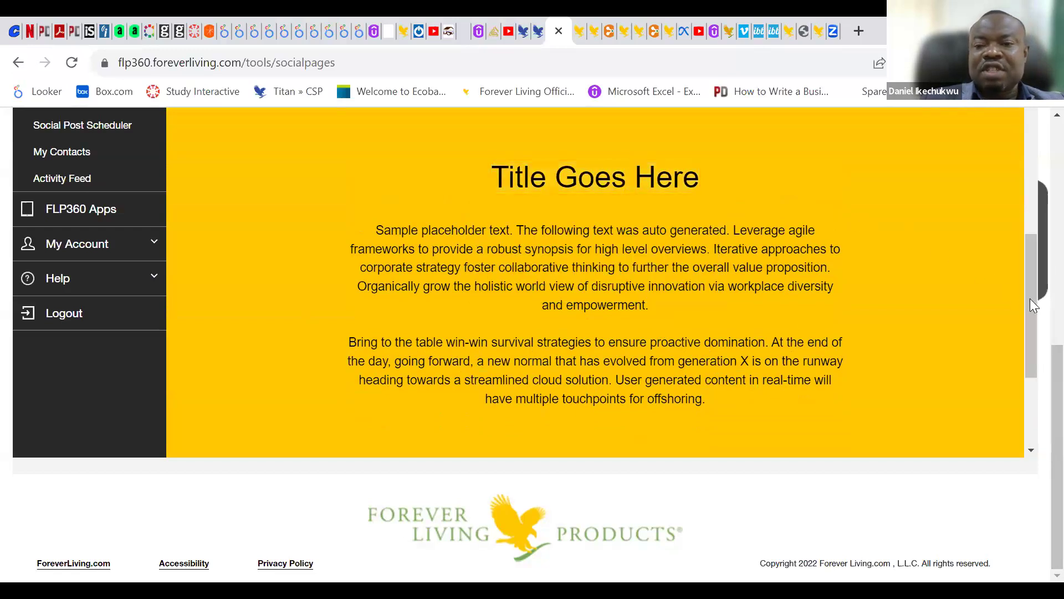
left_click_drag(1032, 306, 1033, 147)
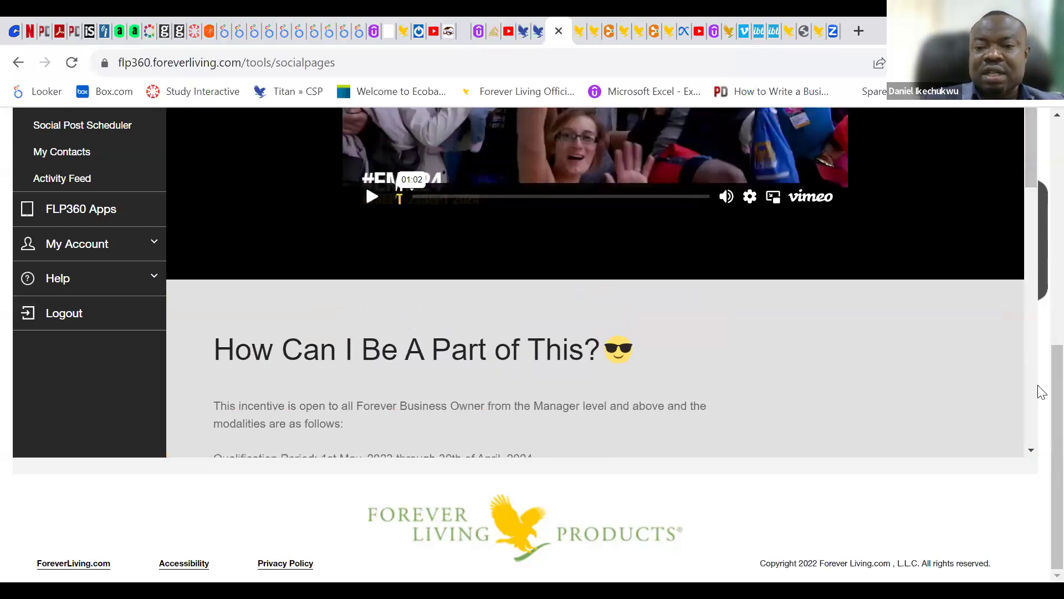
scroll(1040, 388, "up", 8)
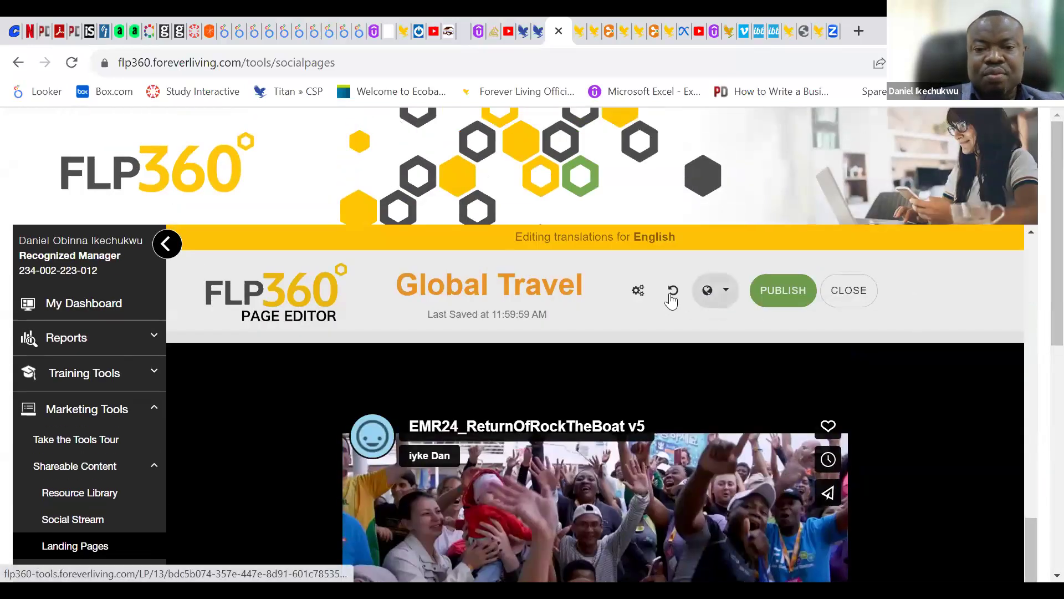
Remove the Learn More section from the page layout and close the advanced page settings
left_click(639, 290)
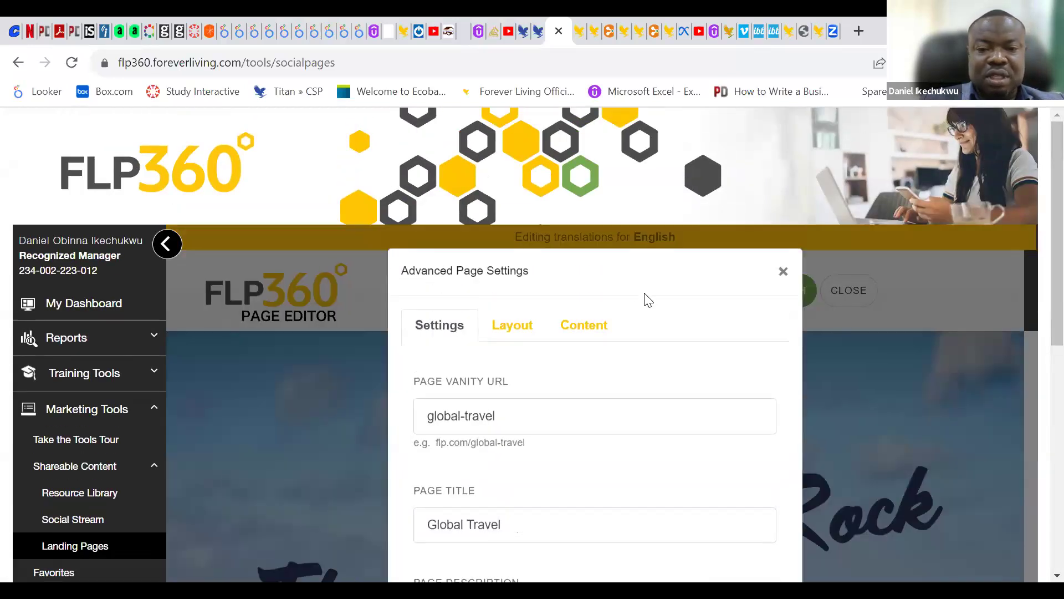
left_click(515, 332)
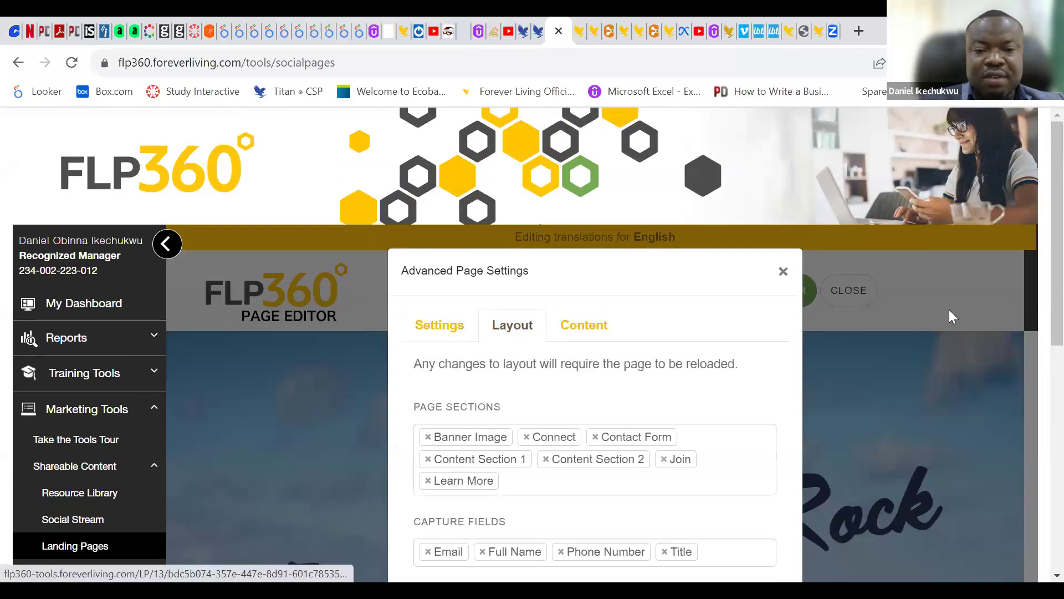
scroll(1041, 282, "down", 3)
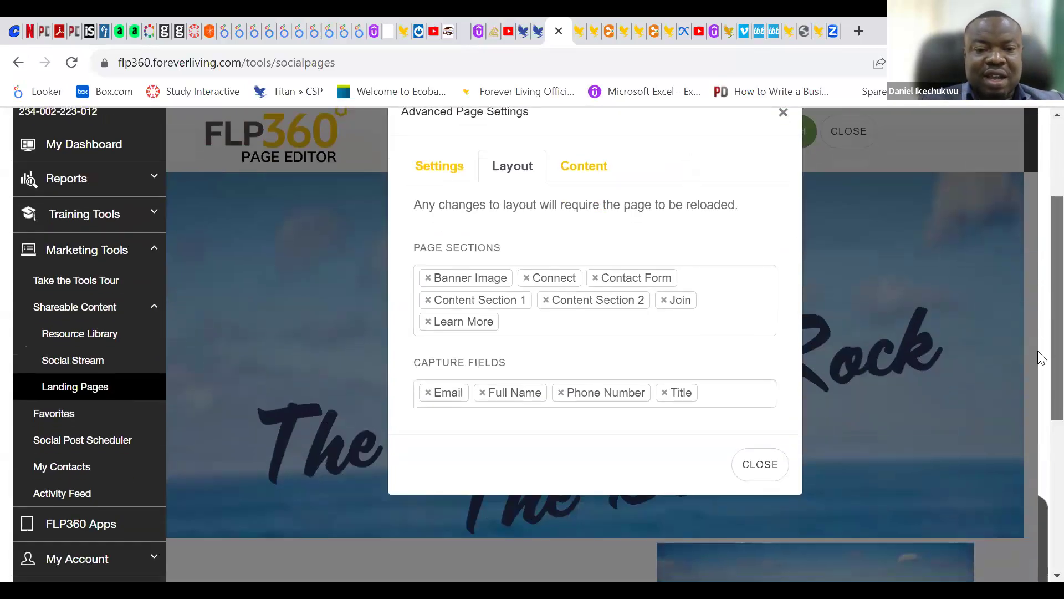
scroll(1040, 355, "down", 2)
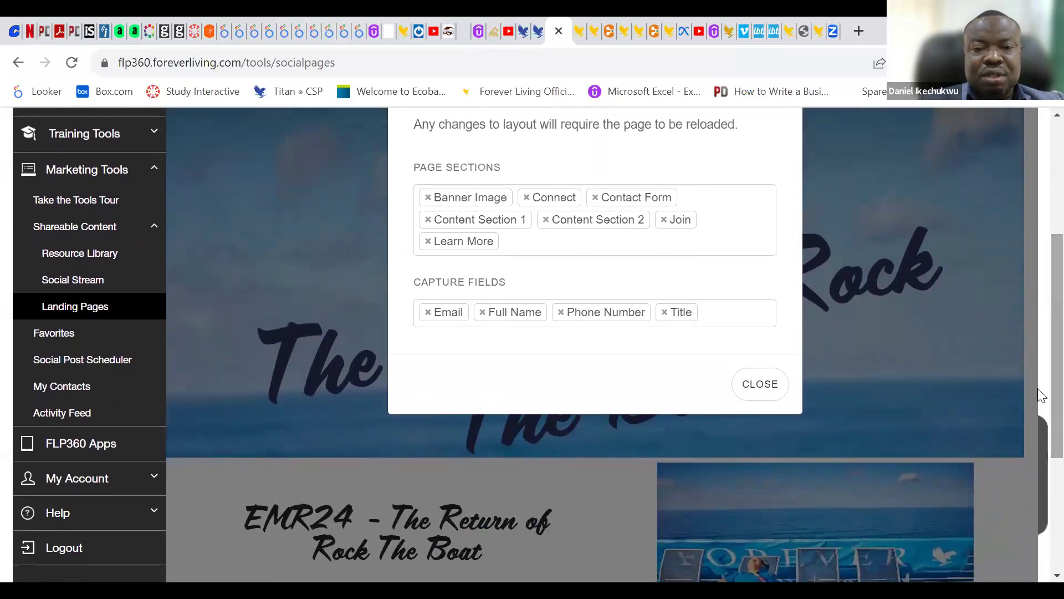
left_click(428, 244)
left_click(813, 235)
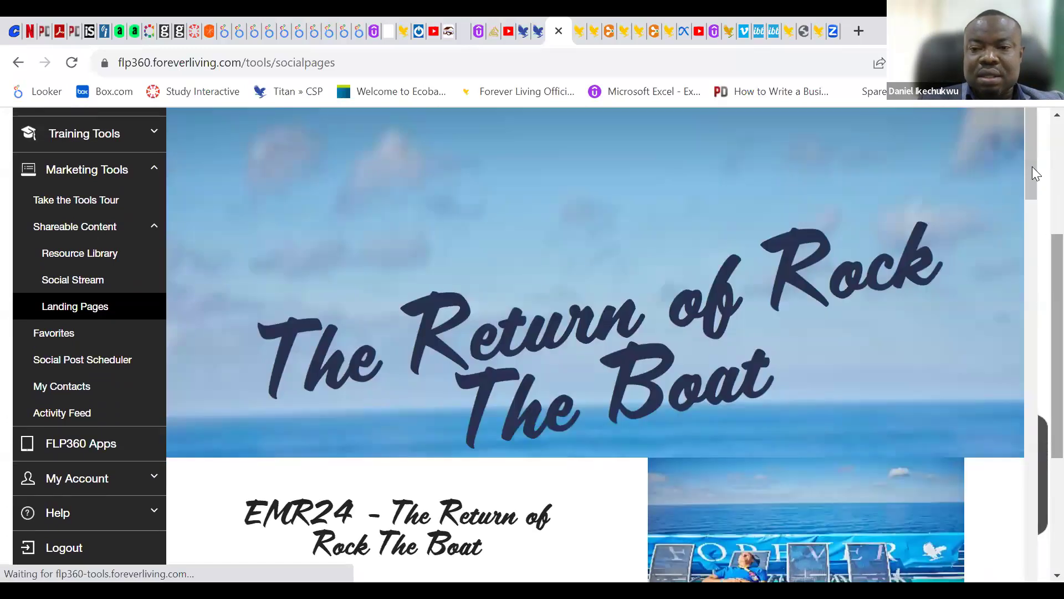
Add the Learn More section back to the page sections in the advanced page layout settings
left_click_drag(1033, 166, 1042, 243)
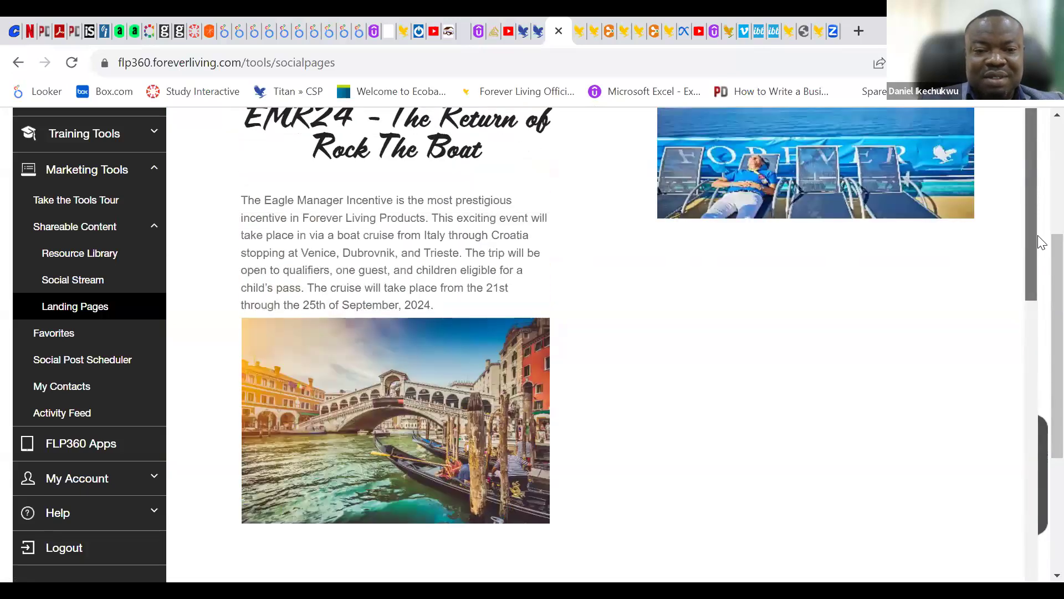
left_click(1037, 476)
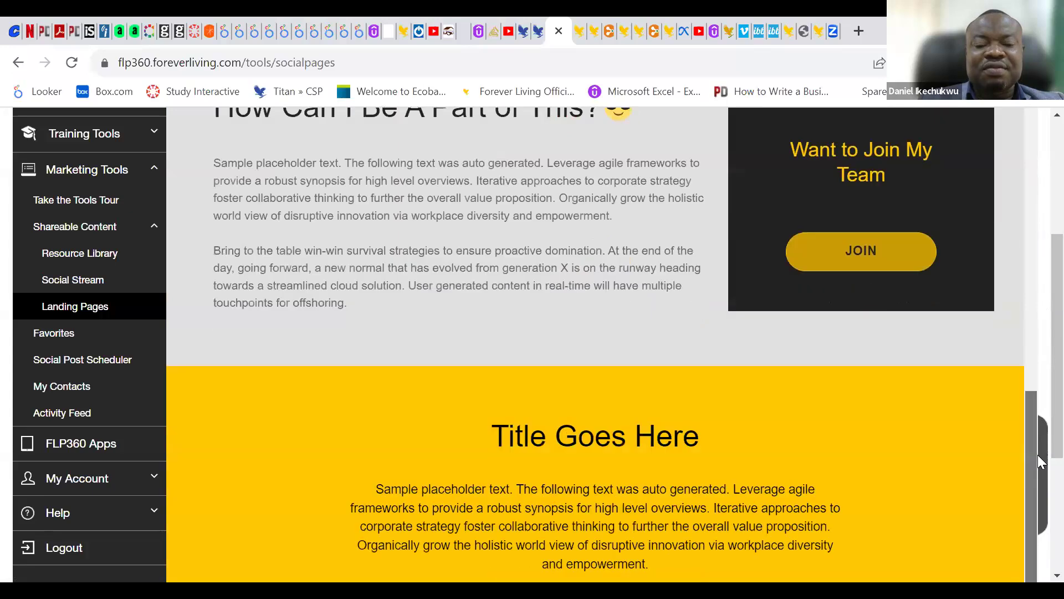
left_click_drag(1037, 455, 1023, 160)
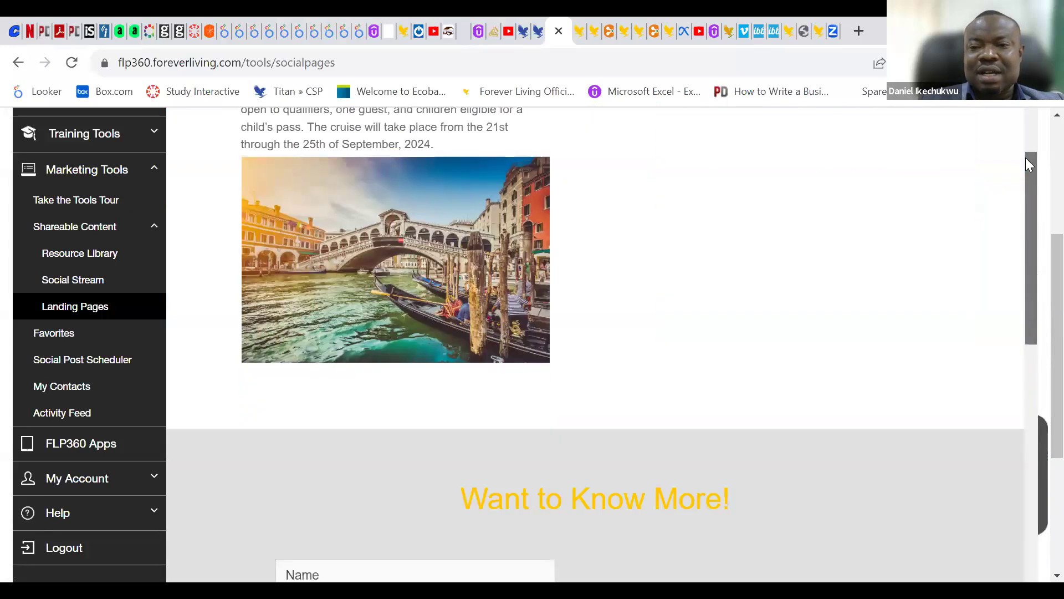
scroll(1038, 165, "up", 4)
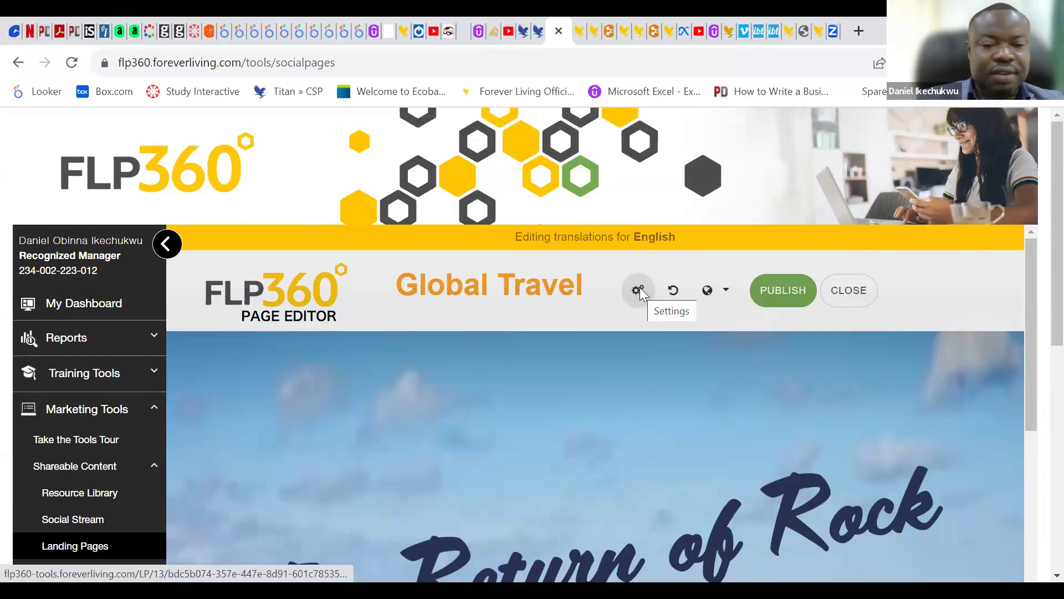
left_click(640, 291)
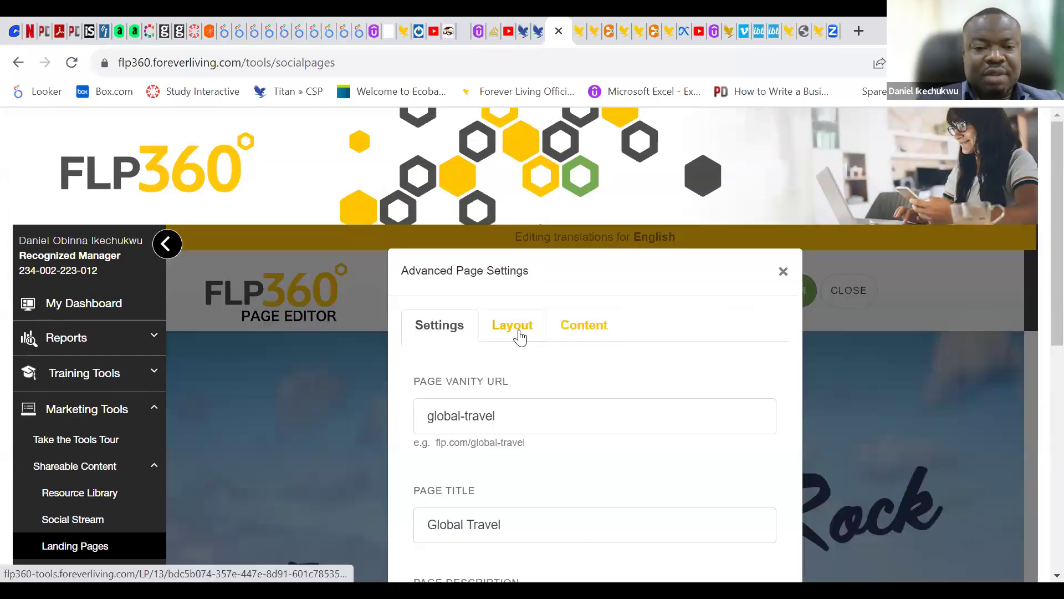
left_click(579, 335)
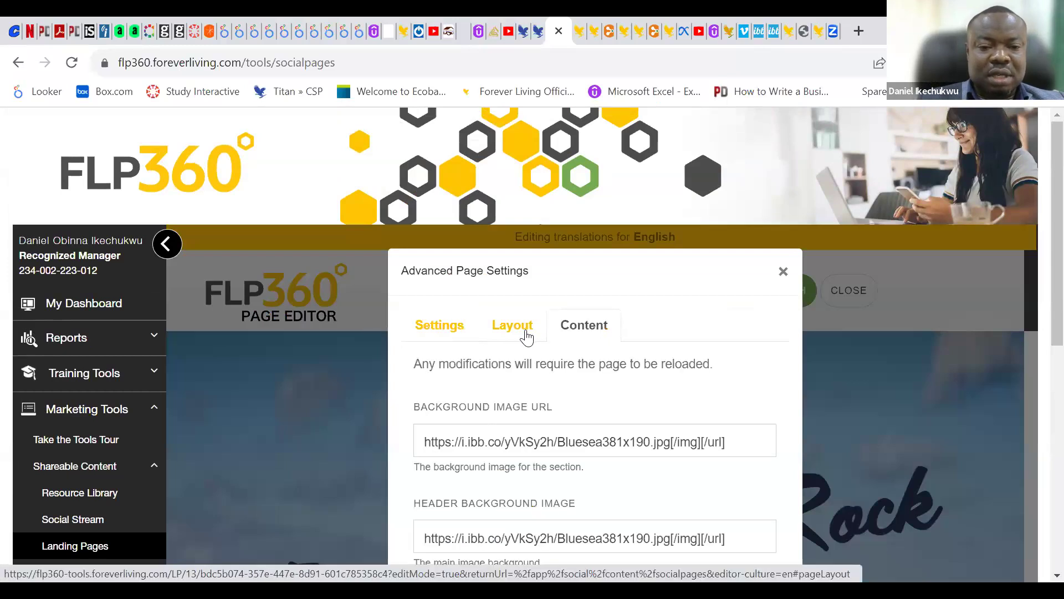
left_click(527, 337)
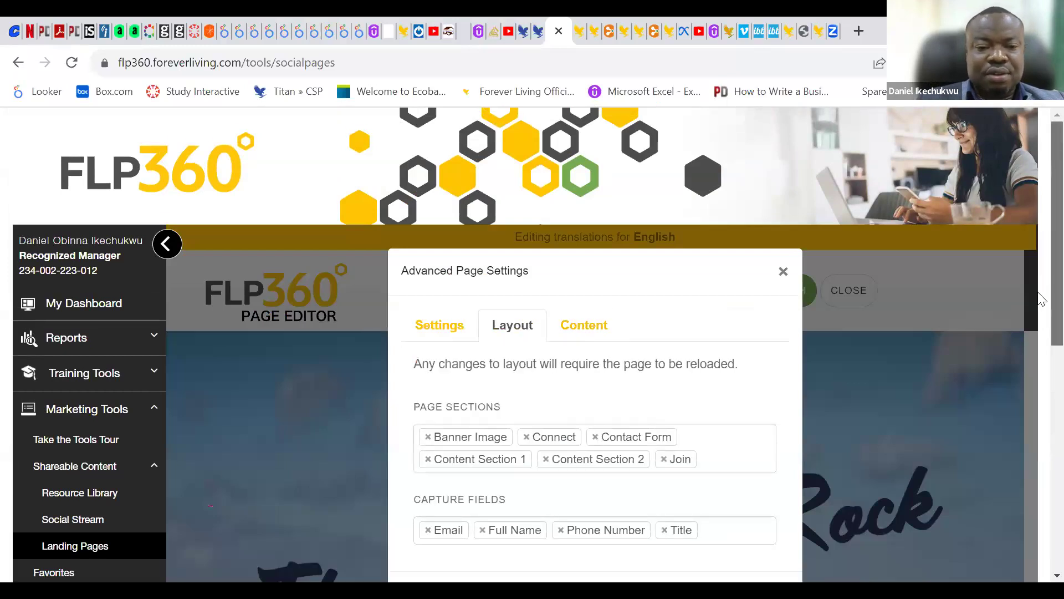
scroll(1037, 330, "down", 2)
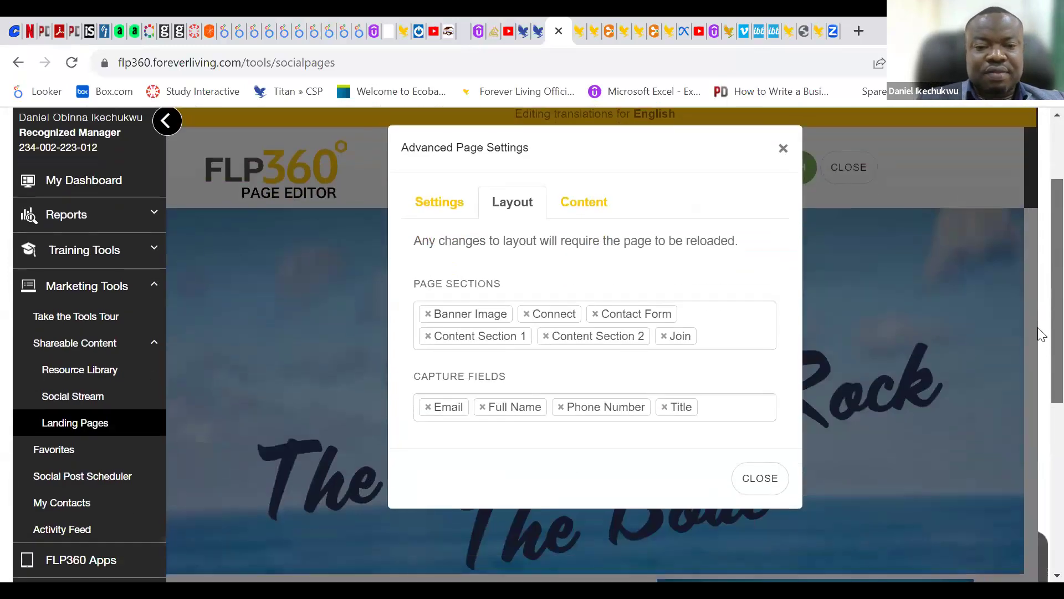
left_click(715, 337)
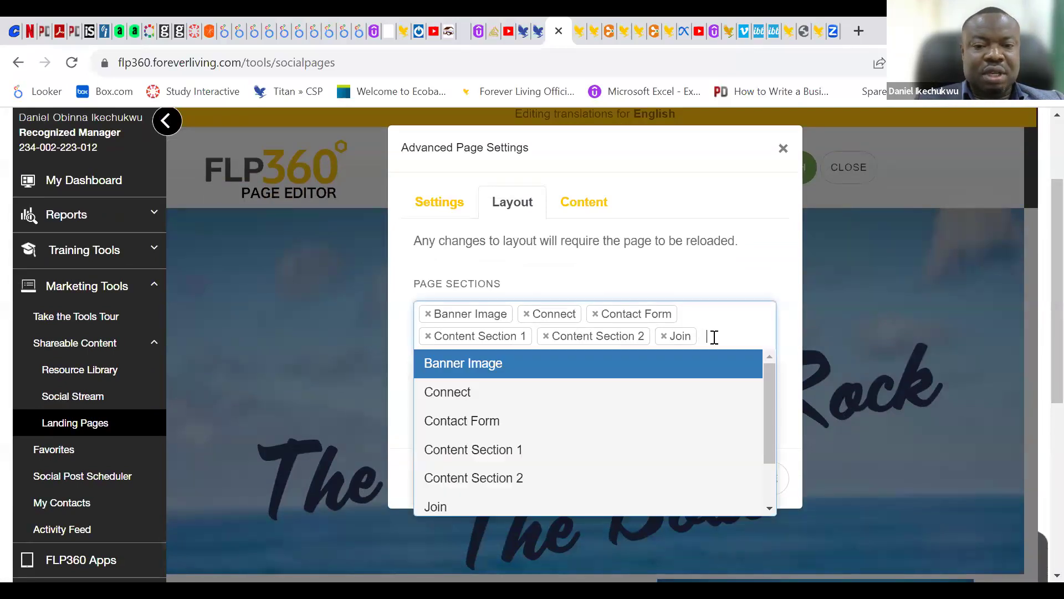
left_click_drag(770, 385, 777, 457)
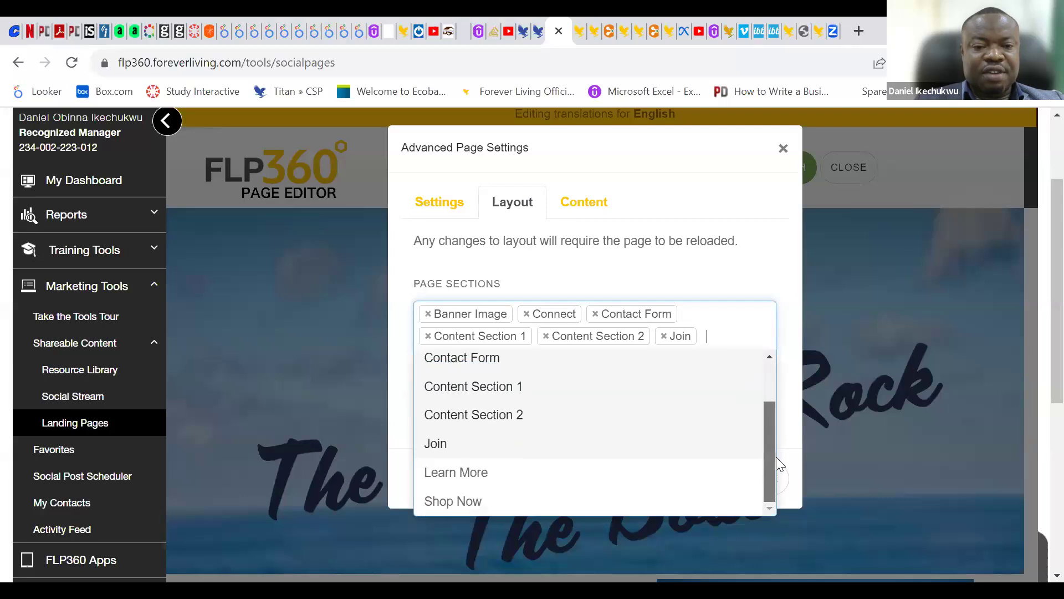
left_click(571, 475)
left_click(760, 509)
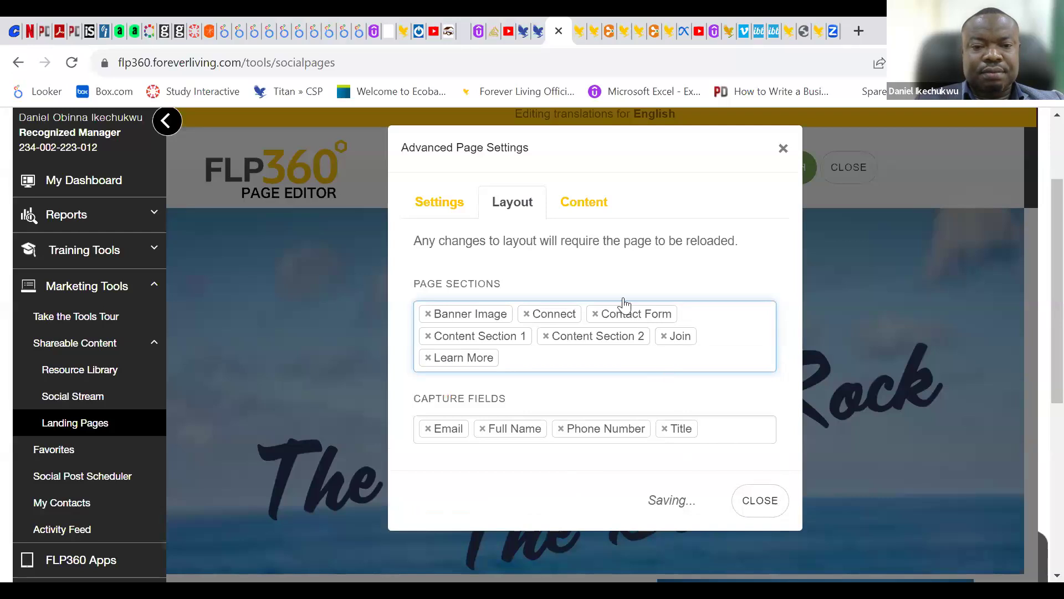
Check the content settings for the background images and testimonial video, and close the advanced page settings
left_click(585, 203)
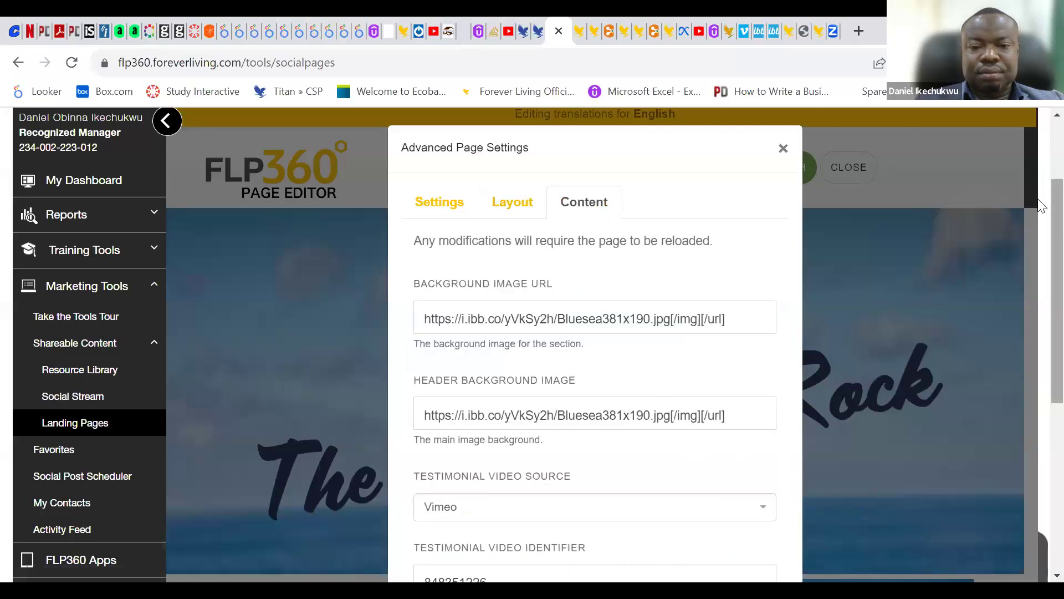
scroll(1037, 281, "down", 3)
left_click(759, 467)
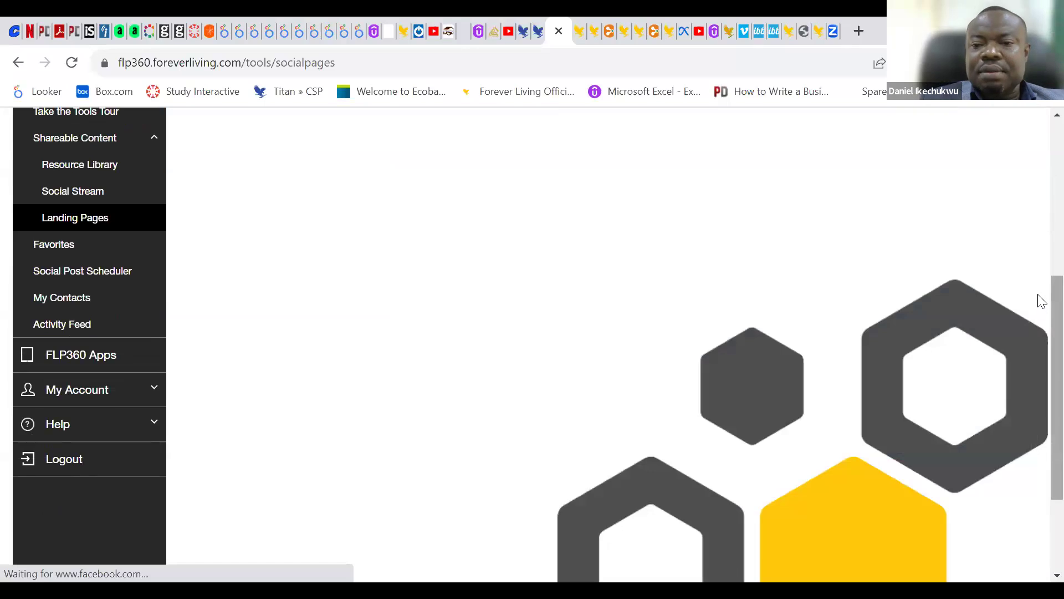
Copy the "About Forever Living Products" heading and its paragraphs from the yellow section of the eagle-manager-challenge page
scroll(1038, 415, "down", 3)
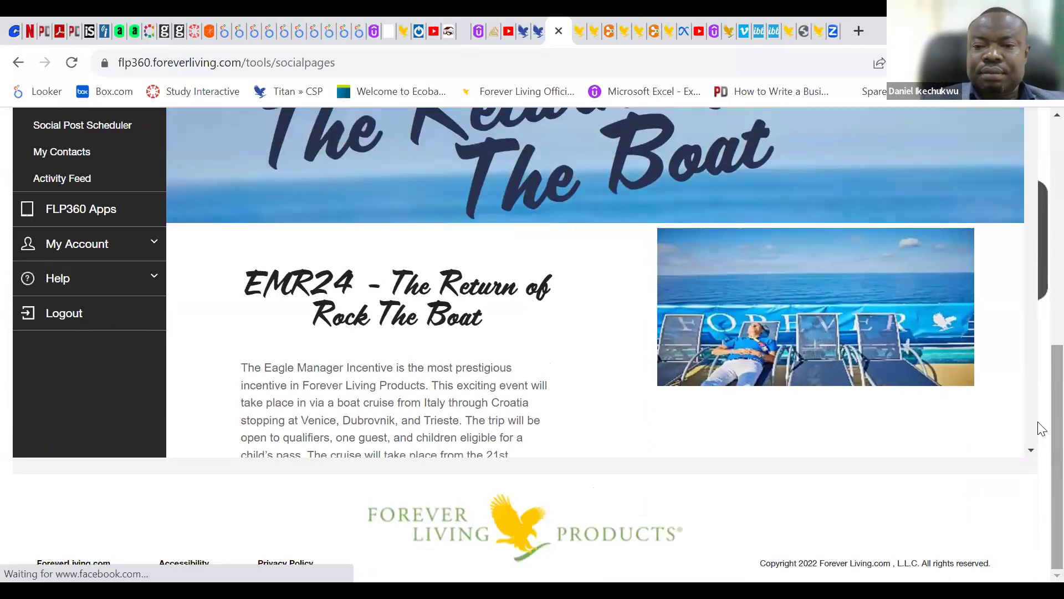
scroll(1030, 450, "down", 15)
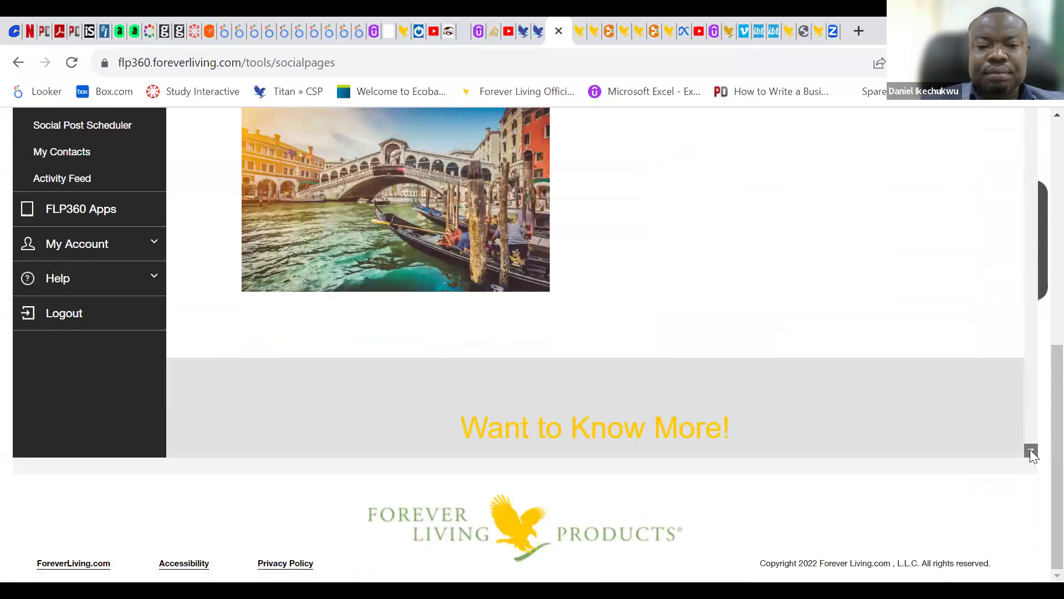
scroll(1030, 449, "down", 10)
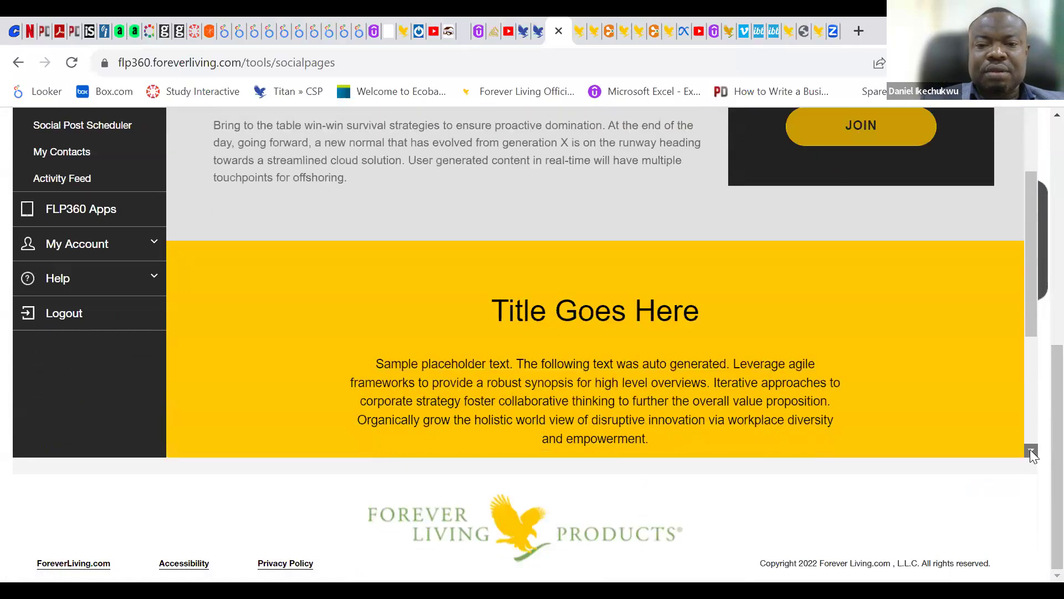
left_click_drag(1031, 349, 1028, 305)
left_click_drag(493, 252, 705, 266)
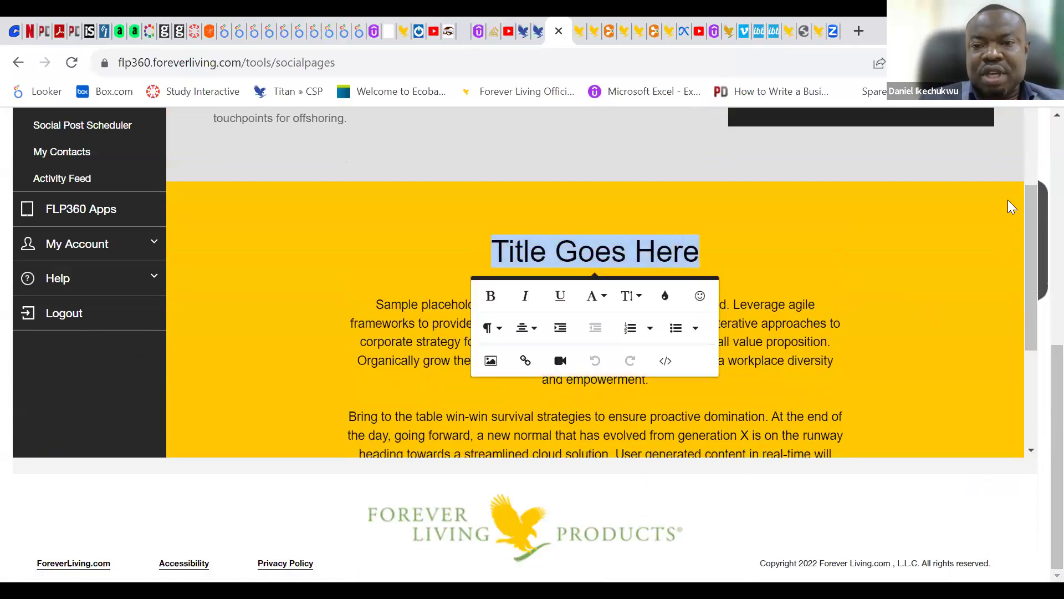
left_click(817, 33)
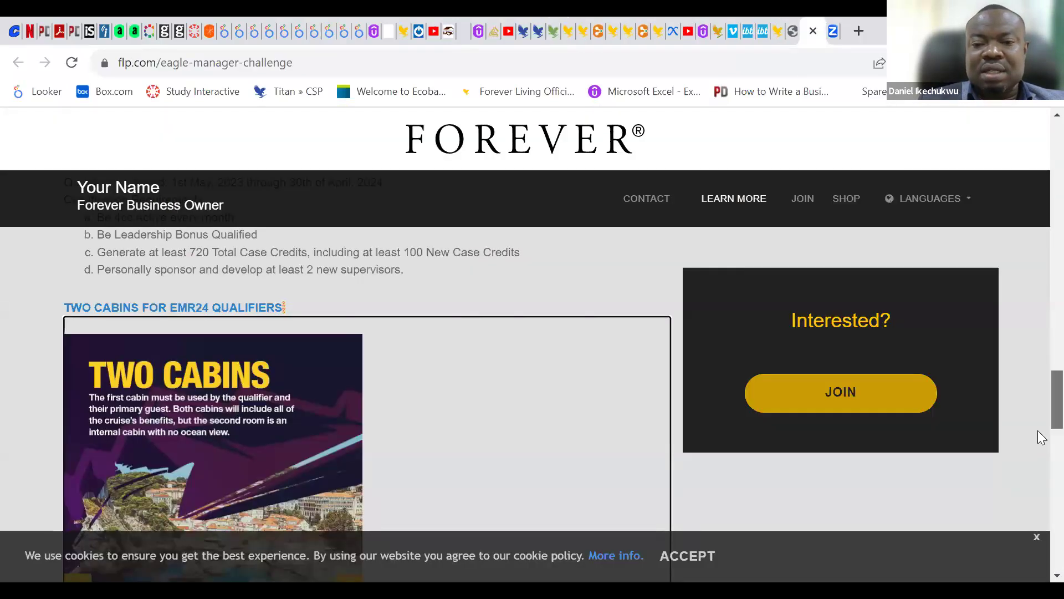
scroll(1041, 444, "down", 10)
scroll(1041, 490, "down", 2)
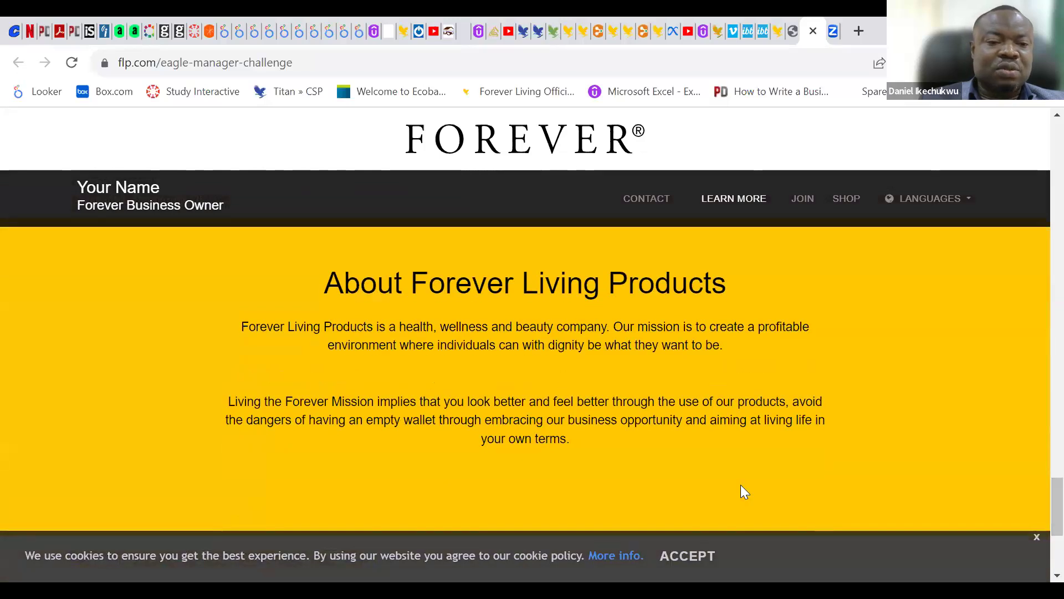
left_click_drag(332, 290, 540, 450)
key("ctrl+c")
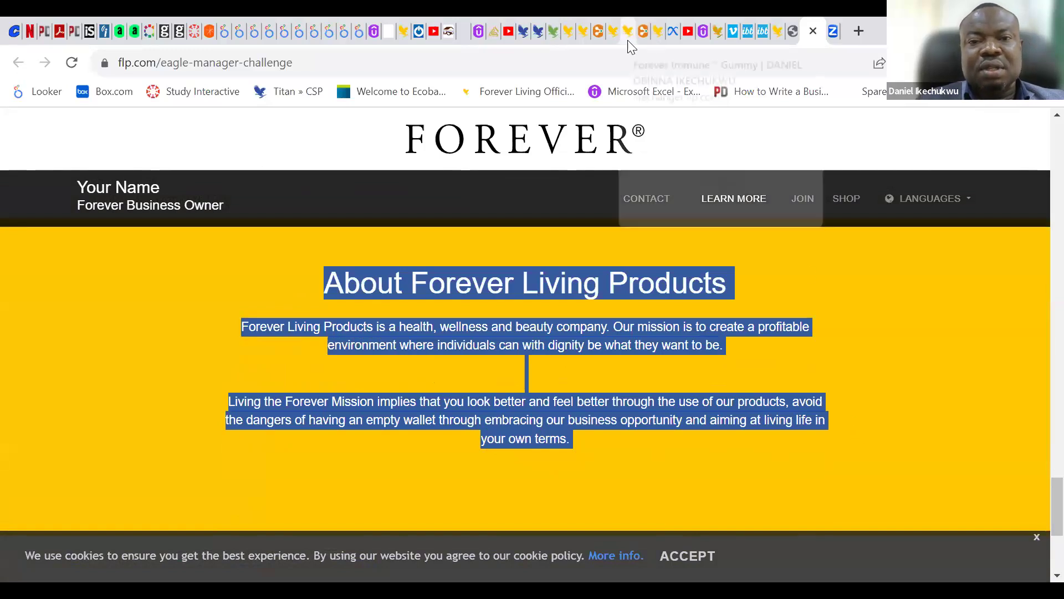
Replace the placeholder body text under "Title Goes Here" on the Global Travel page with the copied About Forever Living Products text
left_click(559, 42)
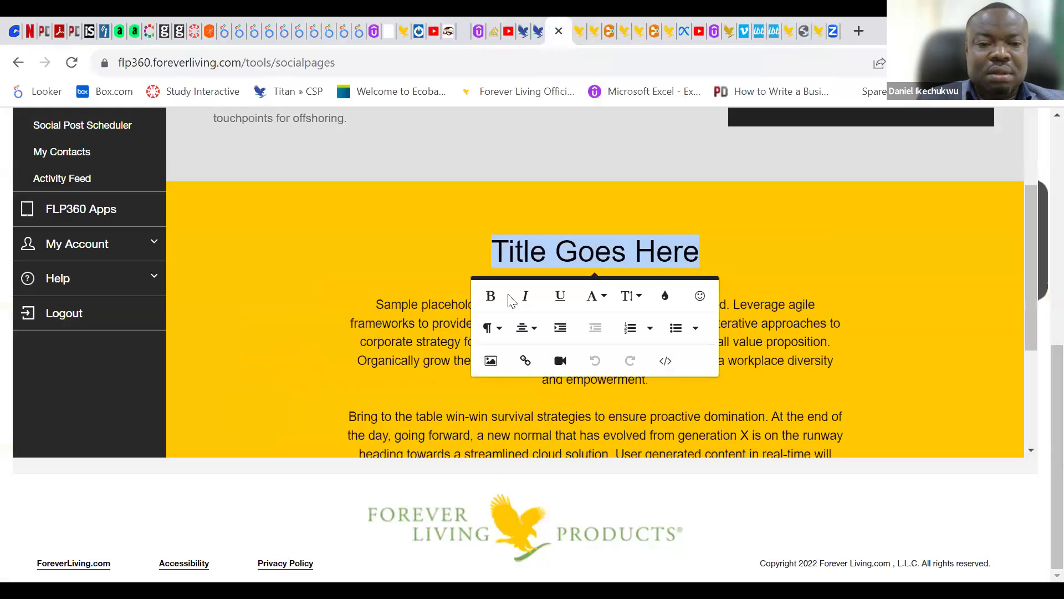
left_click(1007, 259)
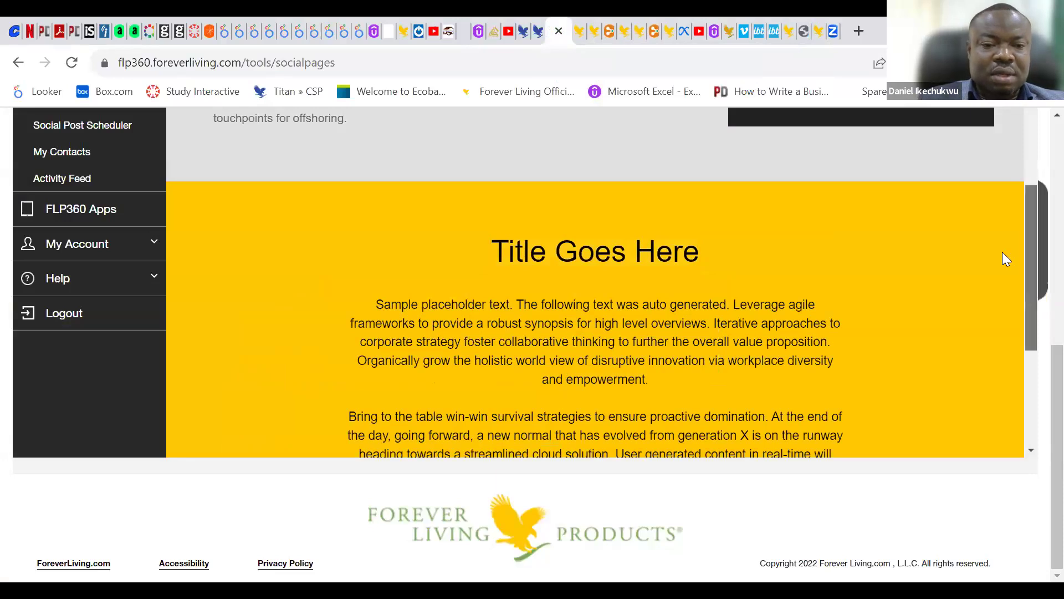
scroll(650, 378, "down", 2)
key("ctrl+a")
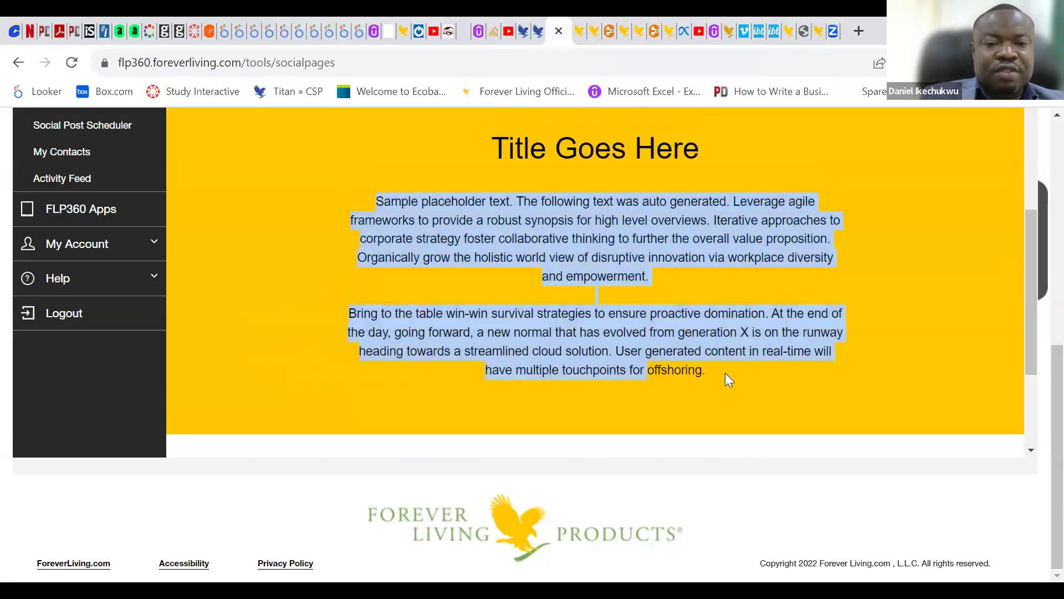
key("BackSpace")
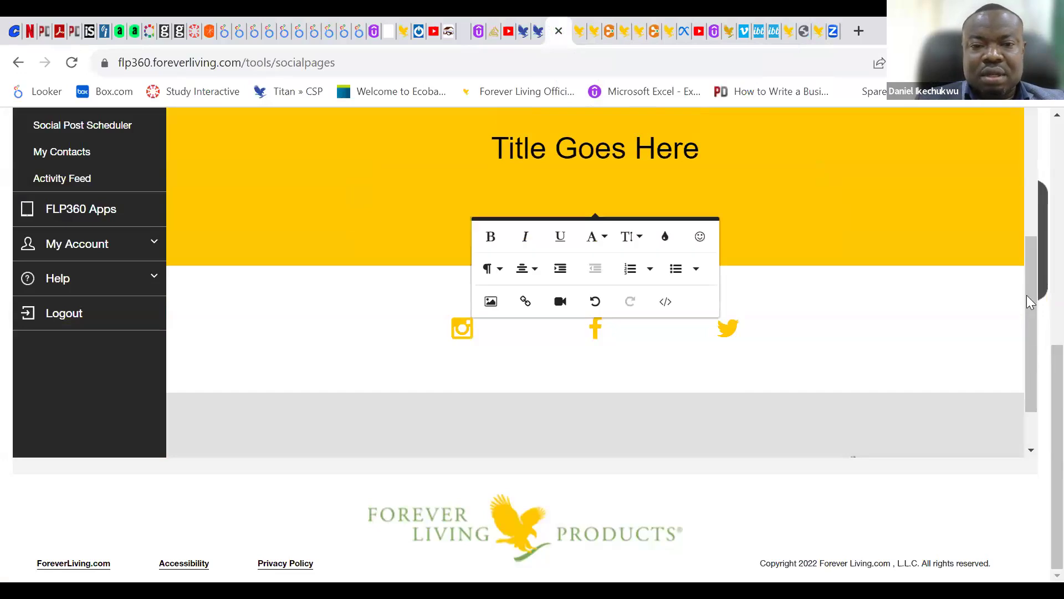
key("ctrl+v")
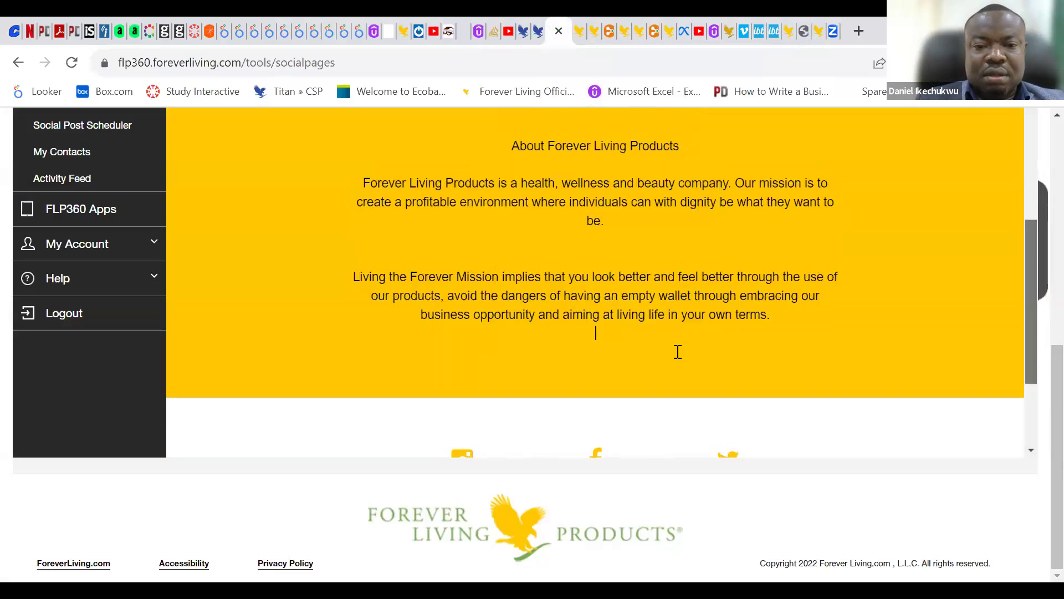
Move the "About Forever Living Products" line out of the body text and into the section's title, replacing "Title Goes Here"
scroll(676, 352, "up", 4)
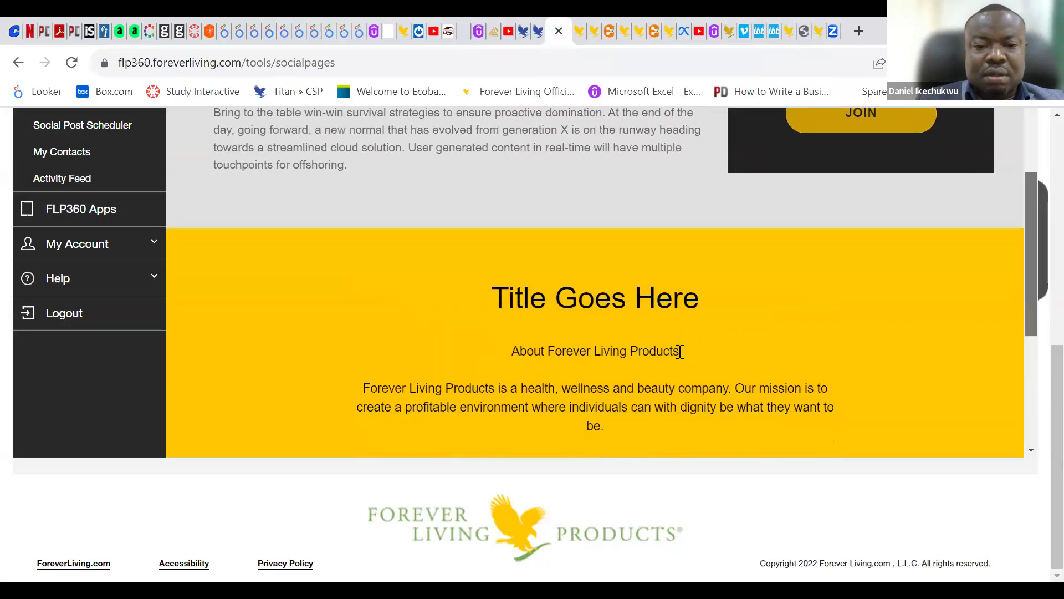
triple_click(515, 351)
key("ctrl+c")
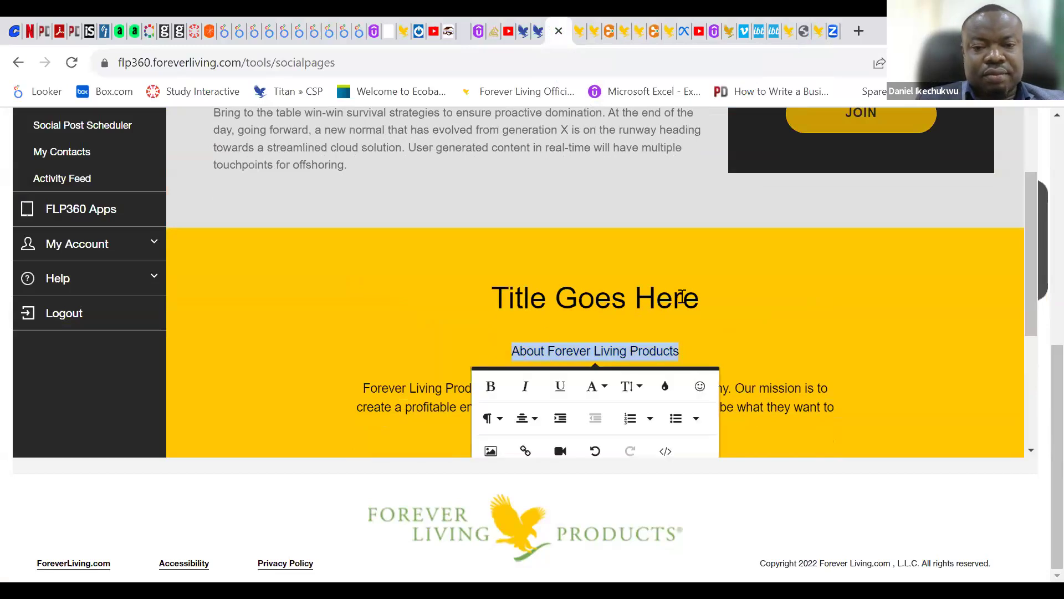
key("BackSpace")
left_click(713, 295)
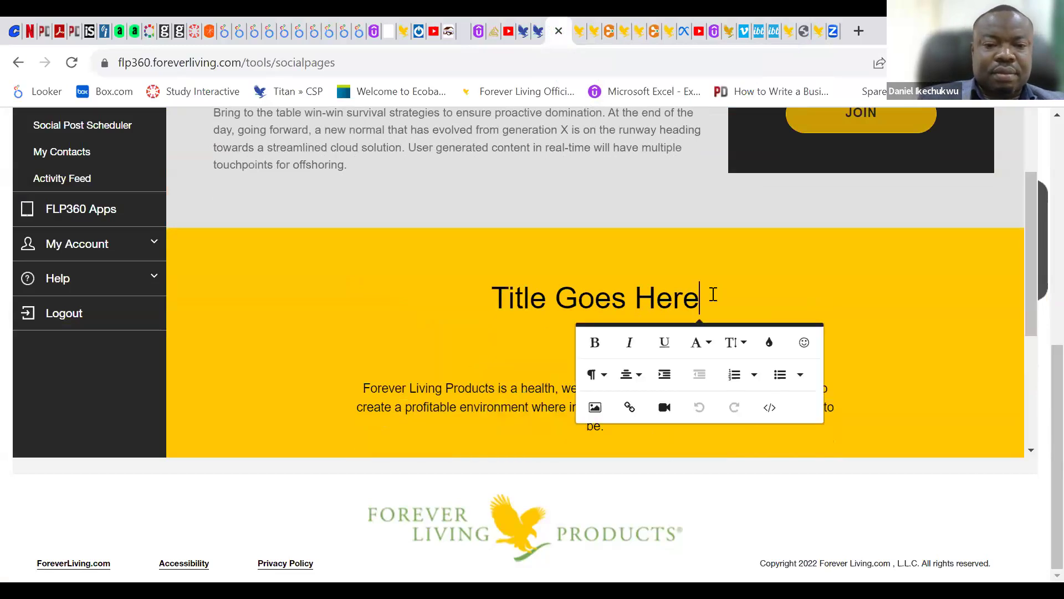
key("BackSpace")
key("BackSpace")
key("BackSpace")
key("BackSpace")
key("BackSpace")
key("BackSpace")
key("BackSpace")
key("BackSpace")
key("BackSpace")
key("BackSpace")
key("BackSpace")
key("BackSpace")
key("BackSpace")
key("BackSpace")
key("BackSpace")
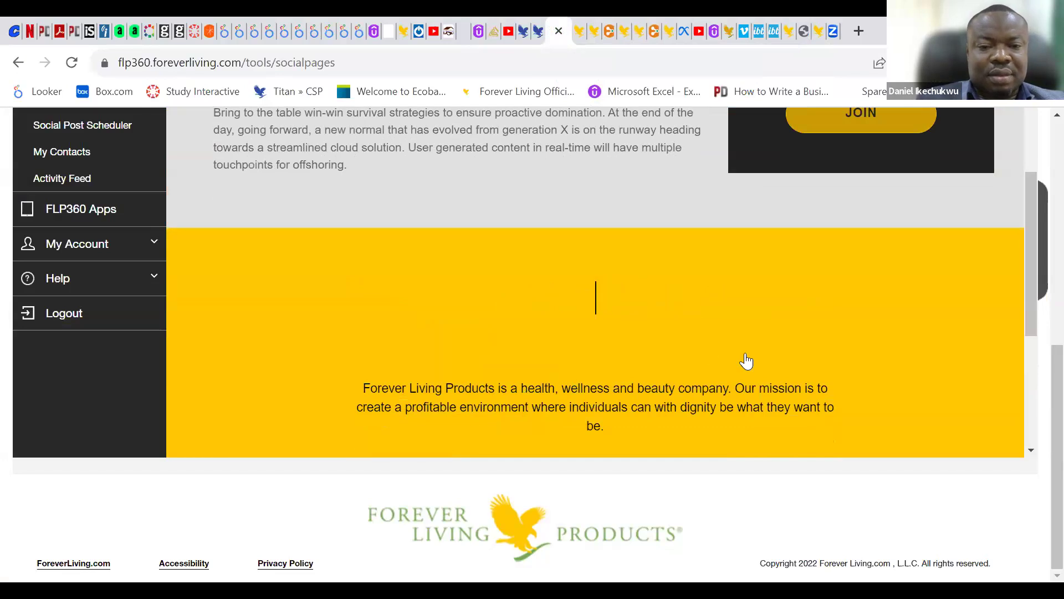
key("ctrl+v")
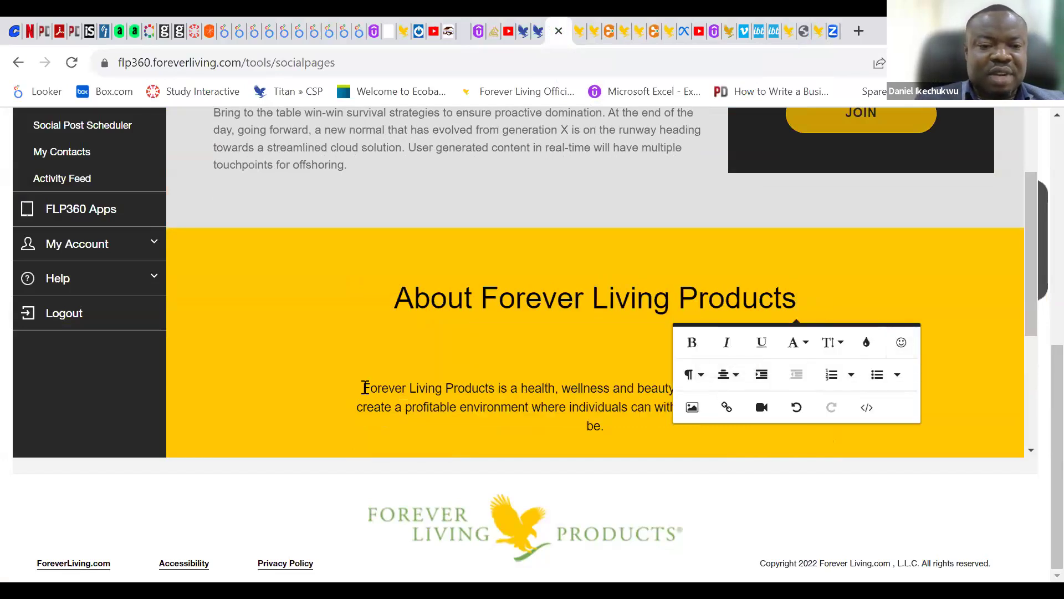
Remove the empty lines above and between the two paragraphs of the yellow About Forever Living Products section
left_click(366, 387)
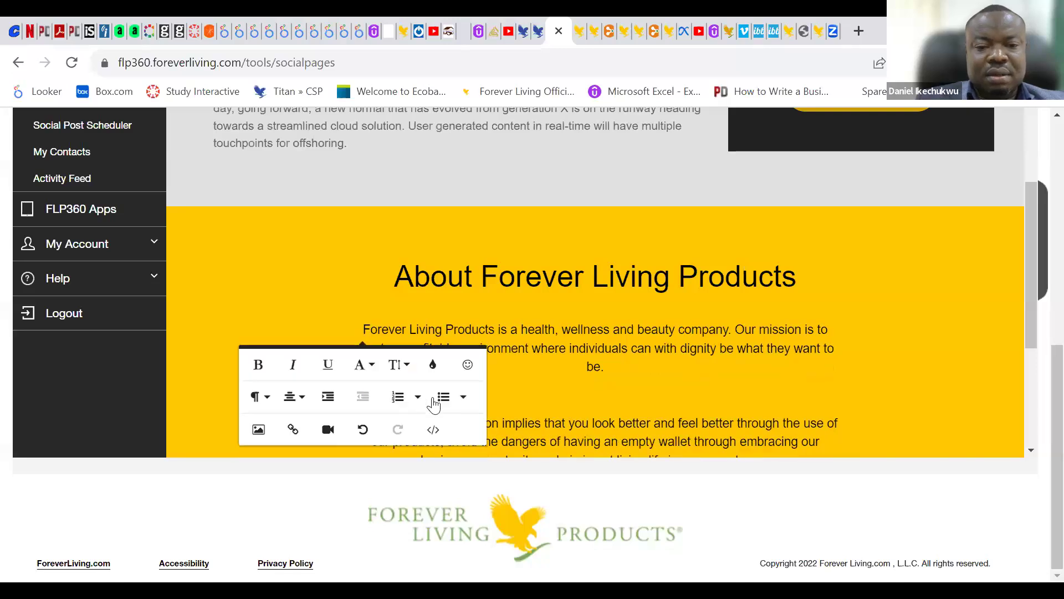
left_click(528, 412)
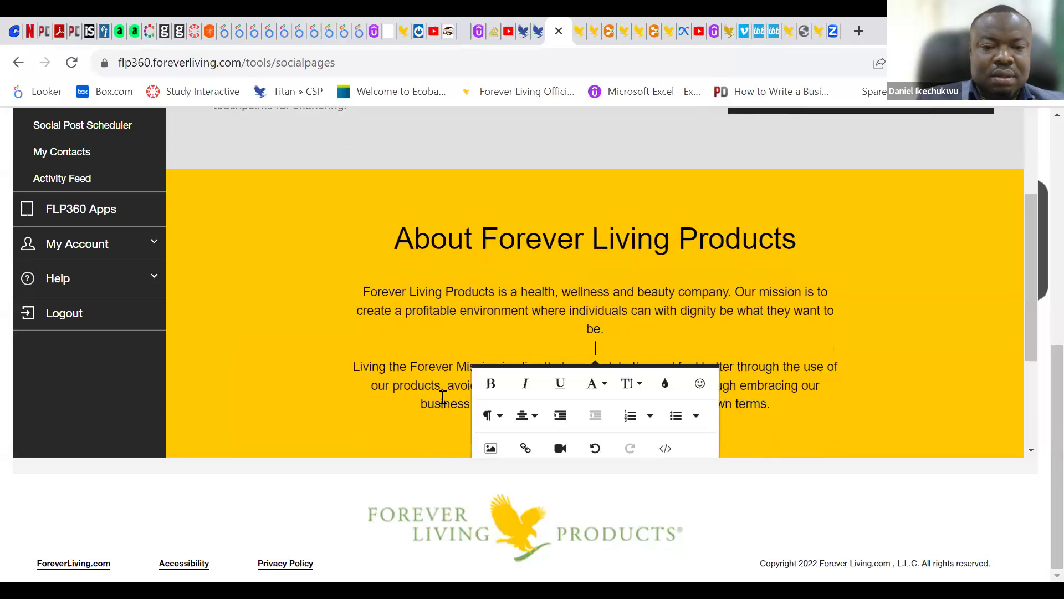
key("BackSpace")
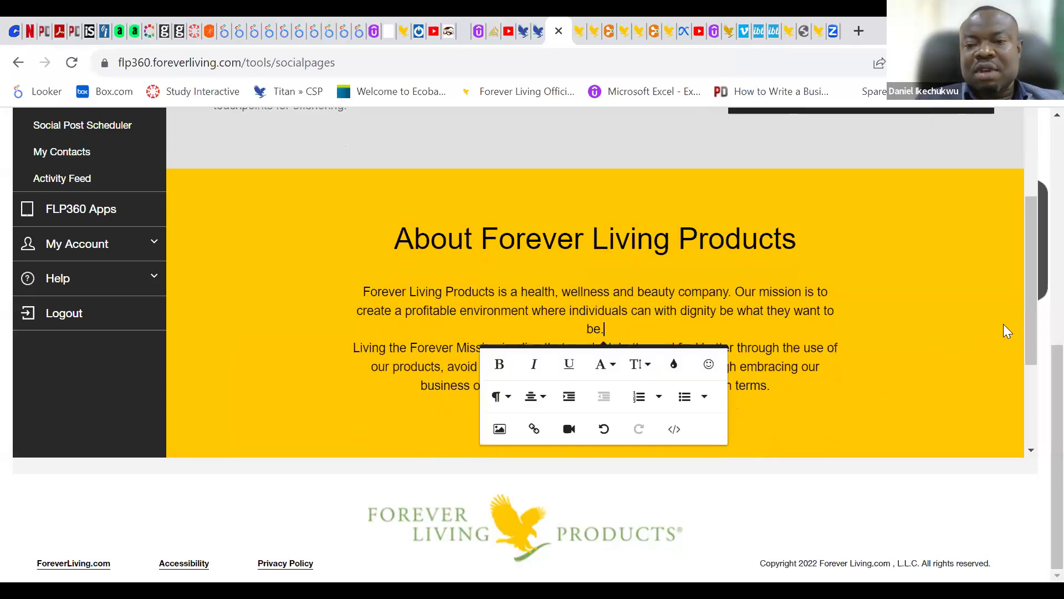
Review the edited landing page sections from the social icons up to the header banner in the page editor
scroll(1032, 332, "down", 5)
scroll(1029, 332, "up", 6)
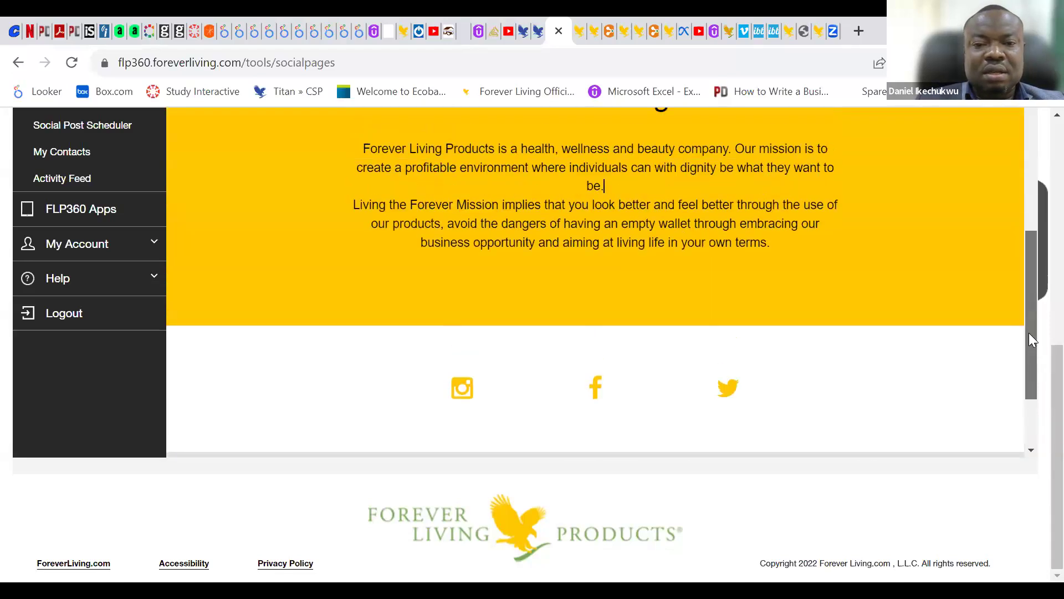
scroll(1011, 255, "up", 7)
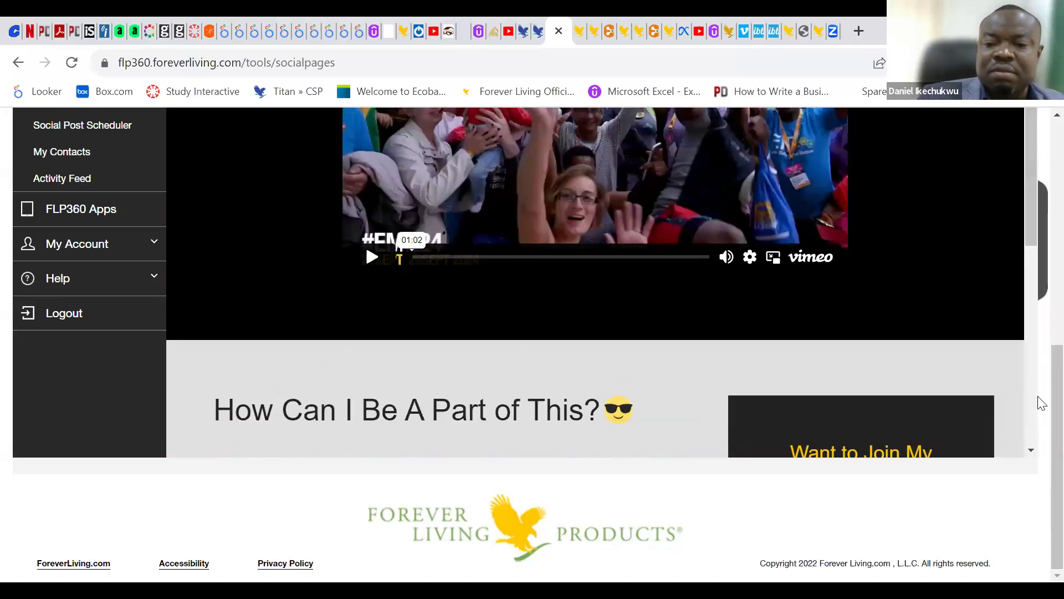
scroll(1039, 410, "up", 10)
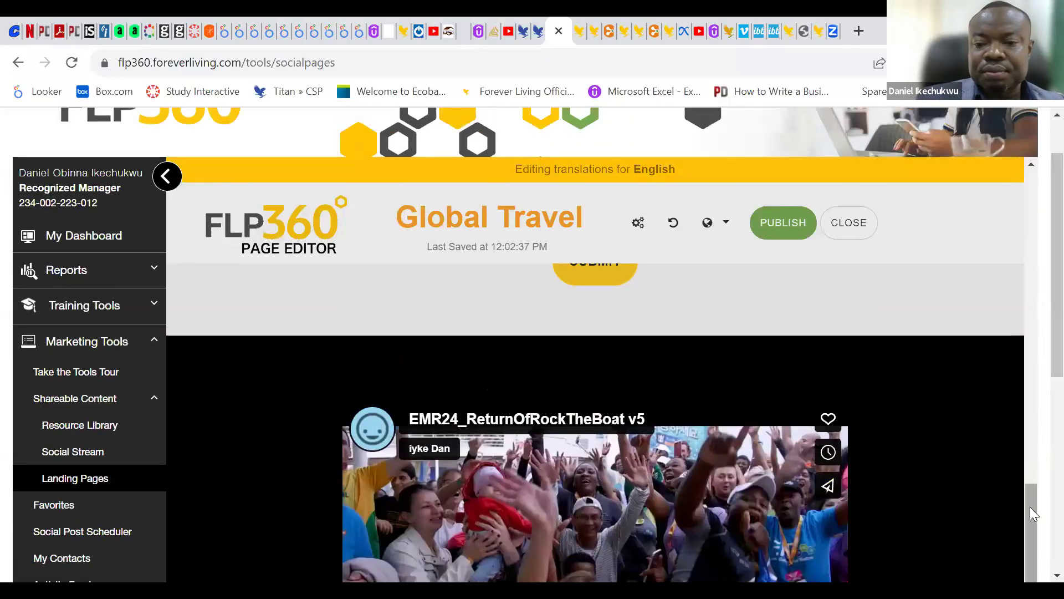
scroll(1039, 427, "up", 10)
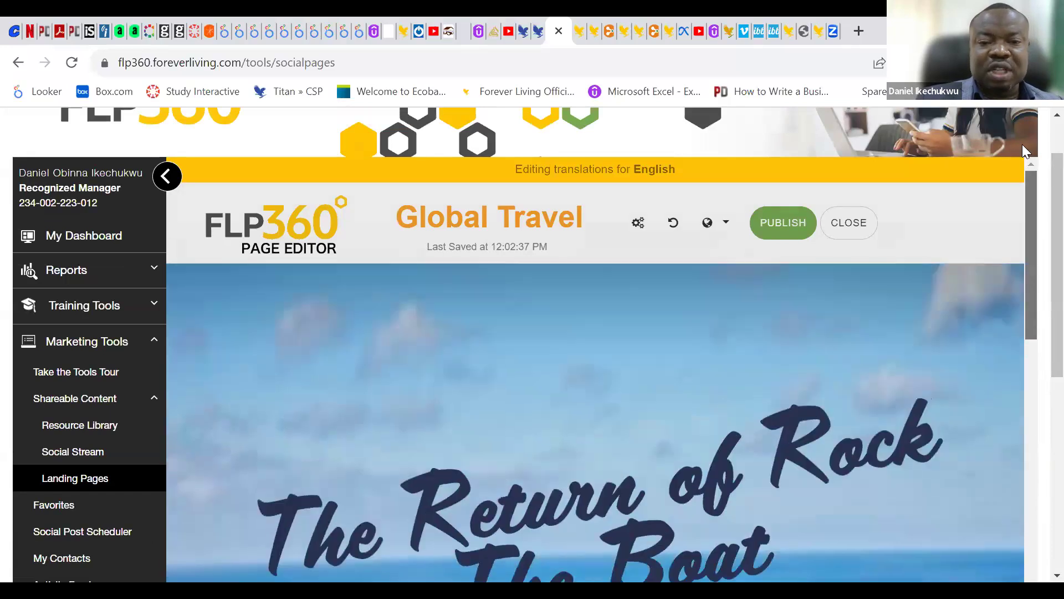
scroll(1040, 413, "down", 8)
scroll(1038, 239, "up", 10)
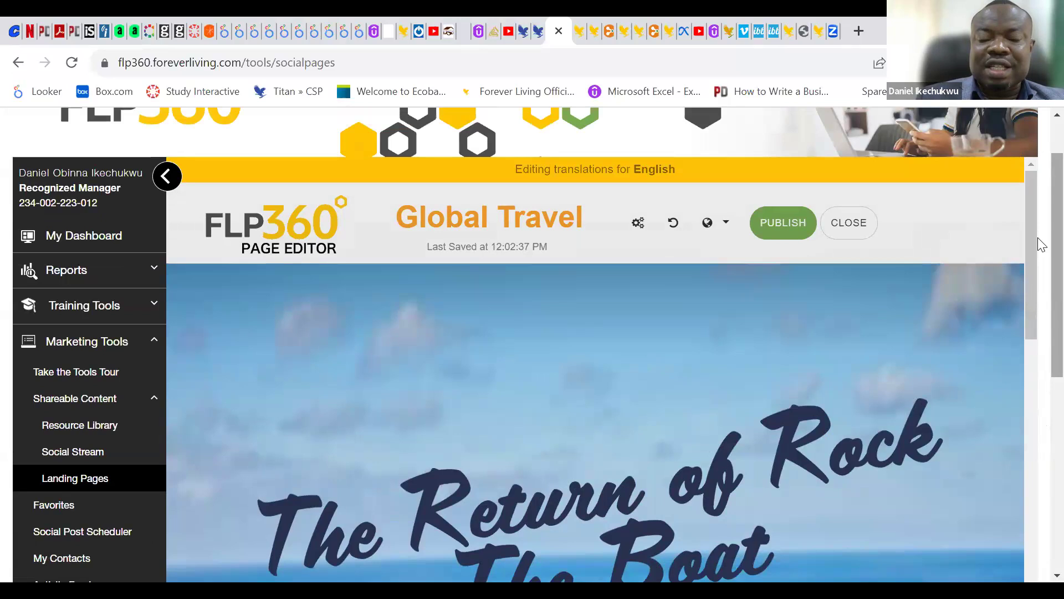
scroll(1040, 238, "up", 2)
right_click(1041, 221)
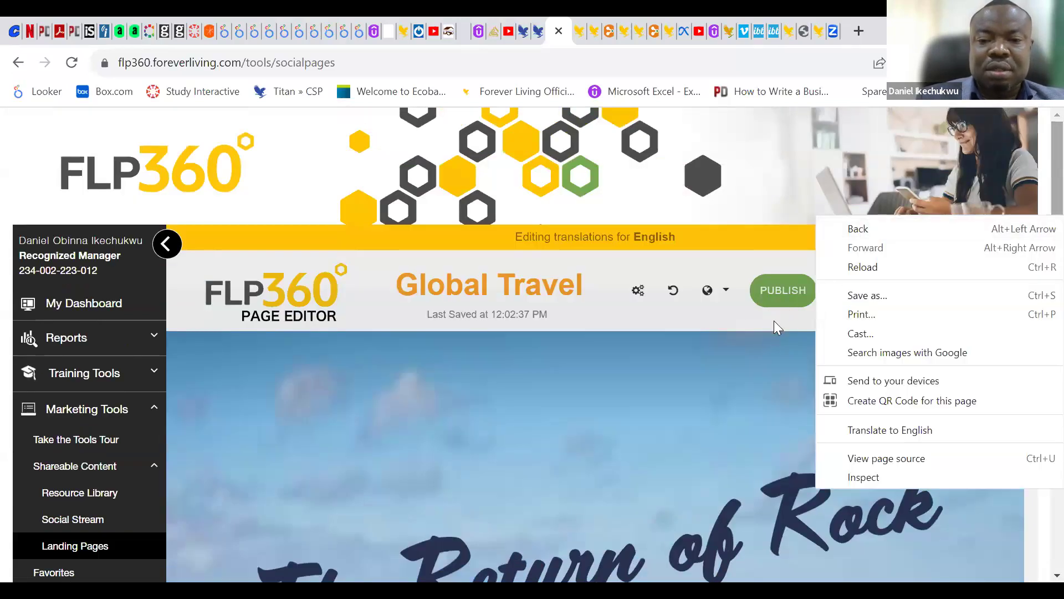
scroll(775, 323, "down", 2)
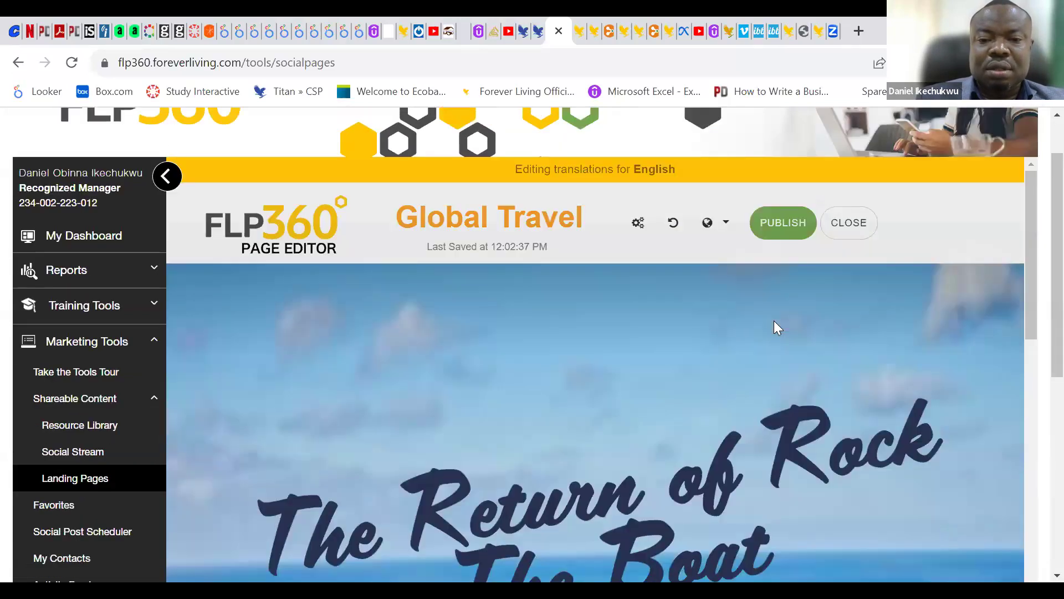
Publish the Global Travel landing page, replacing any existing version, and open its live version
left_click(783, 223)
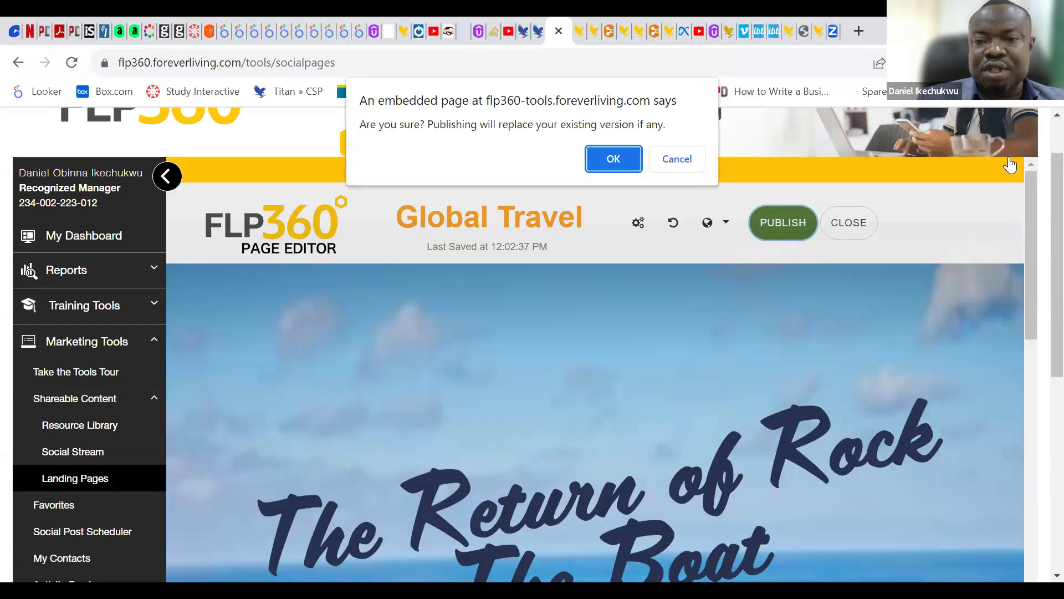
left_click(612, 160)
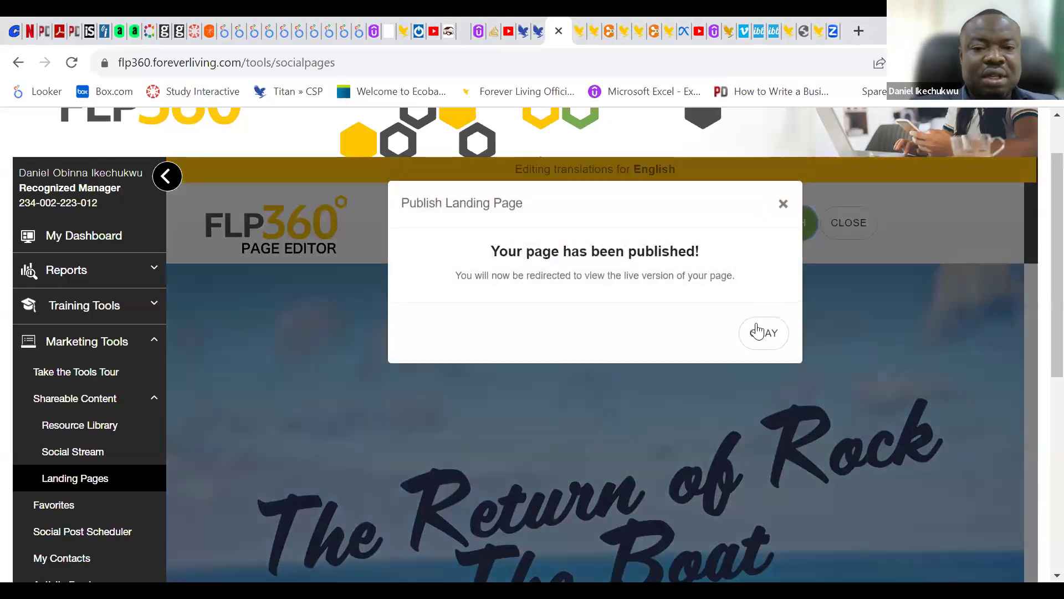
left_click(758, 341)
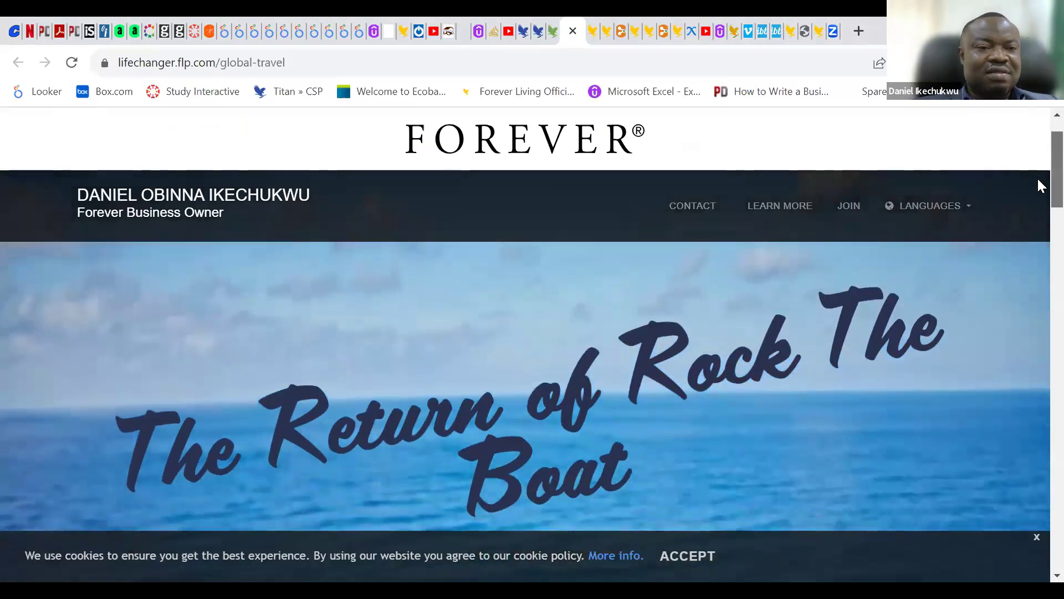
Examine the live Global Travel page from the header banner down to the social icons and return to its beginning
scroll(1040, 186, "down", 6)
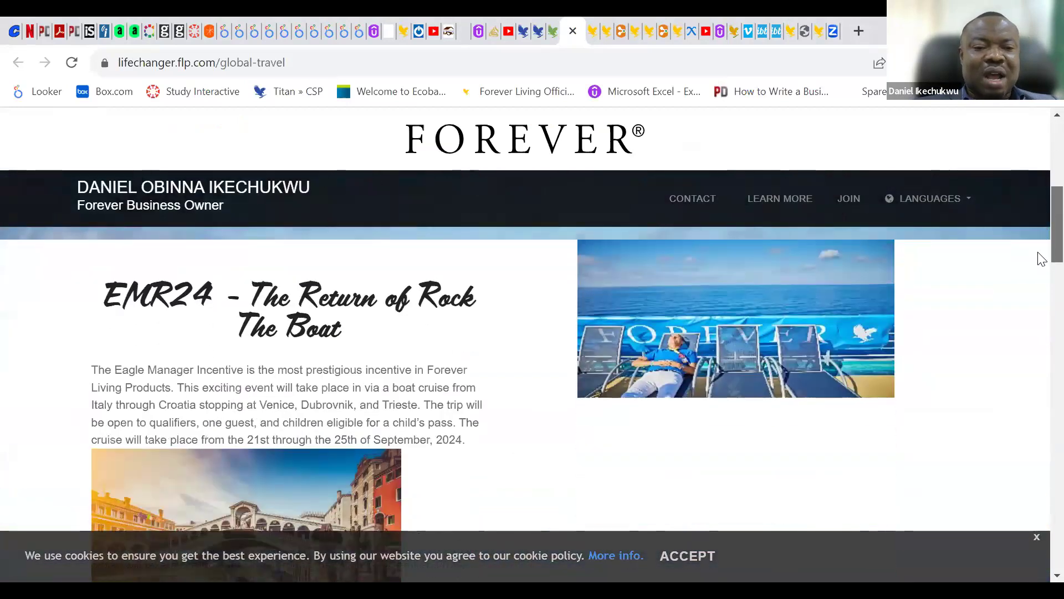
scroll(1041, 258, "down", 10)
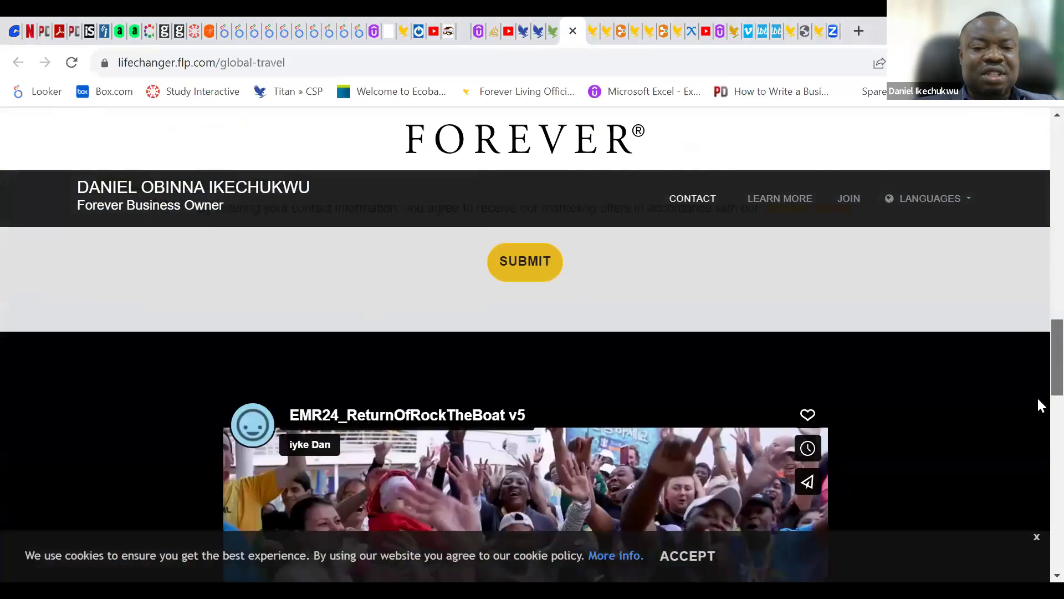
scroll(1041, 405, "down", 8)
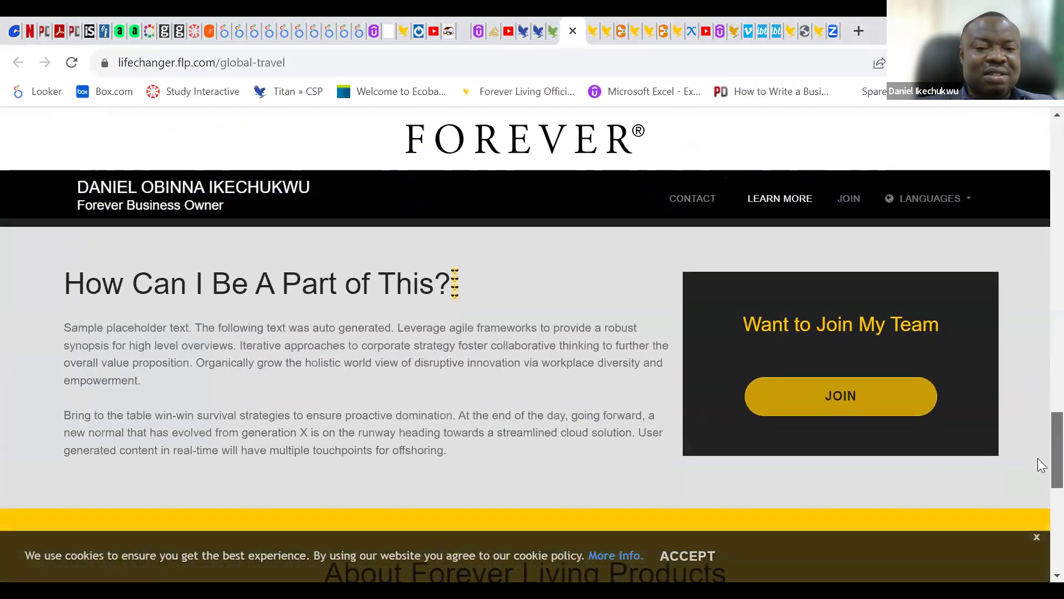
scroll(1041, 466, "down", 1)
scroll(1041, 472, "down", 6)
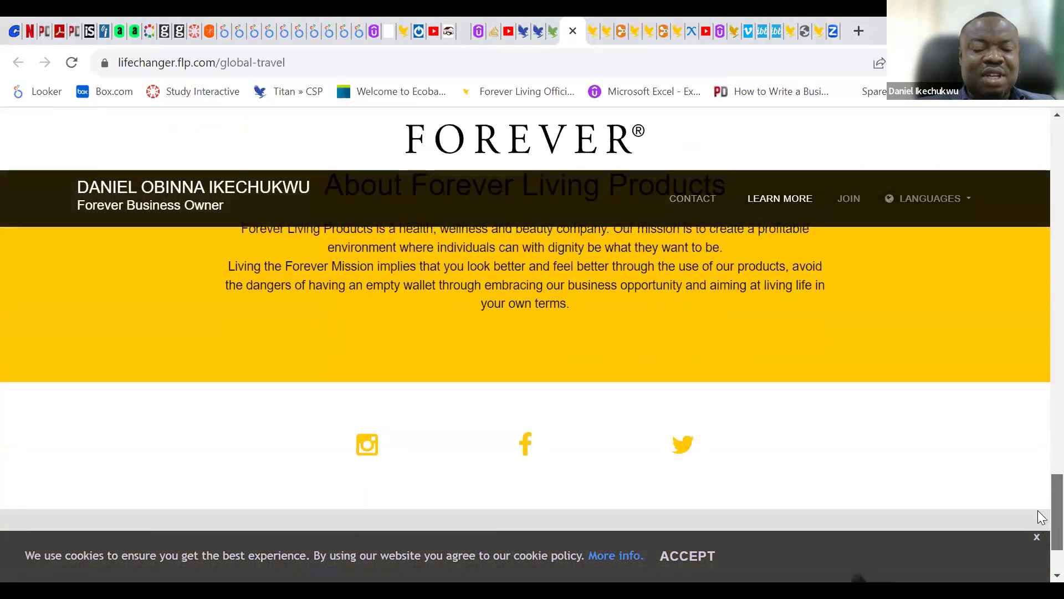
left_click_drag(1041, 517, 1014, 194)
mouse_move(1026, 143)
left_mouse_down()
mouse_move(1038, 183)
mouse_move(1039, 440)
mouse_move(1038, 112)
mouse_move(1041, 130)
left_mouse_up()
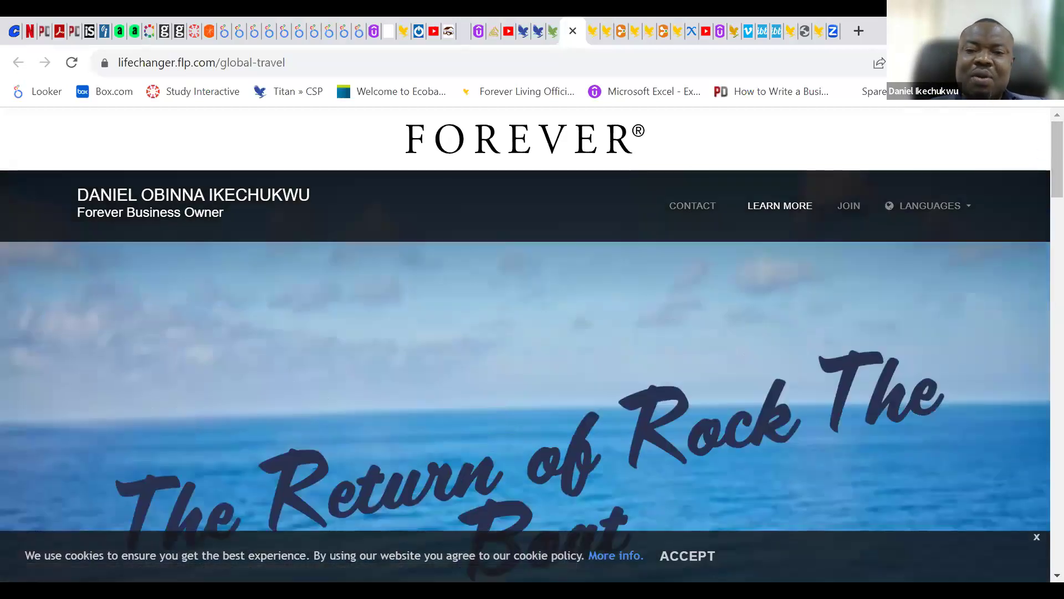
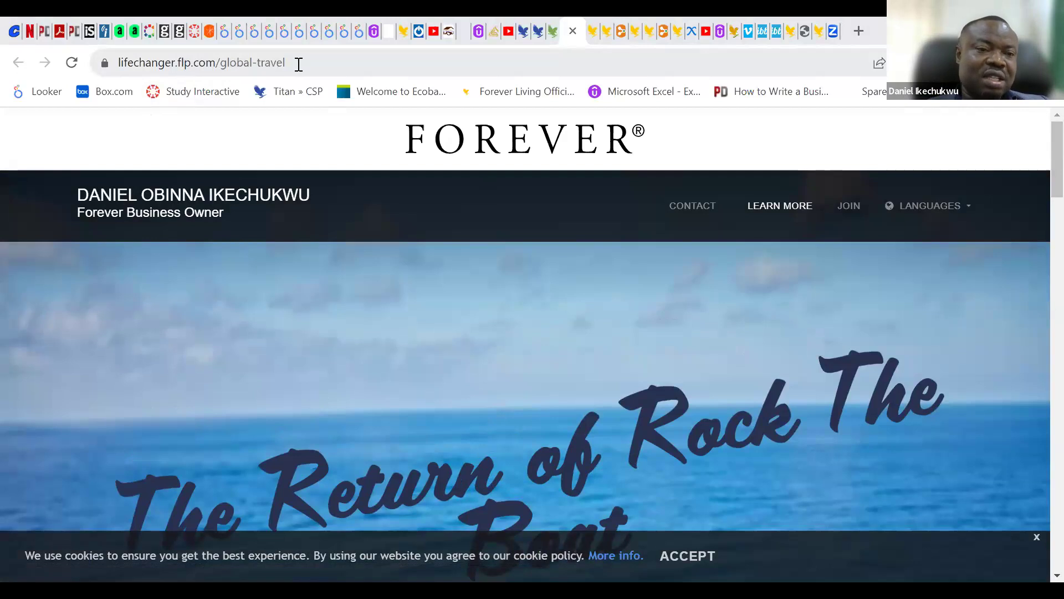
Copy the live Global Travel page's address, open it in a new browser tab and look through the page
left_click(298, 65)
key("ctrl+c")
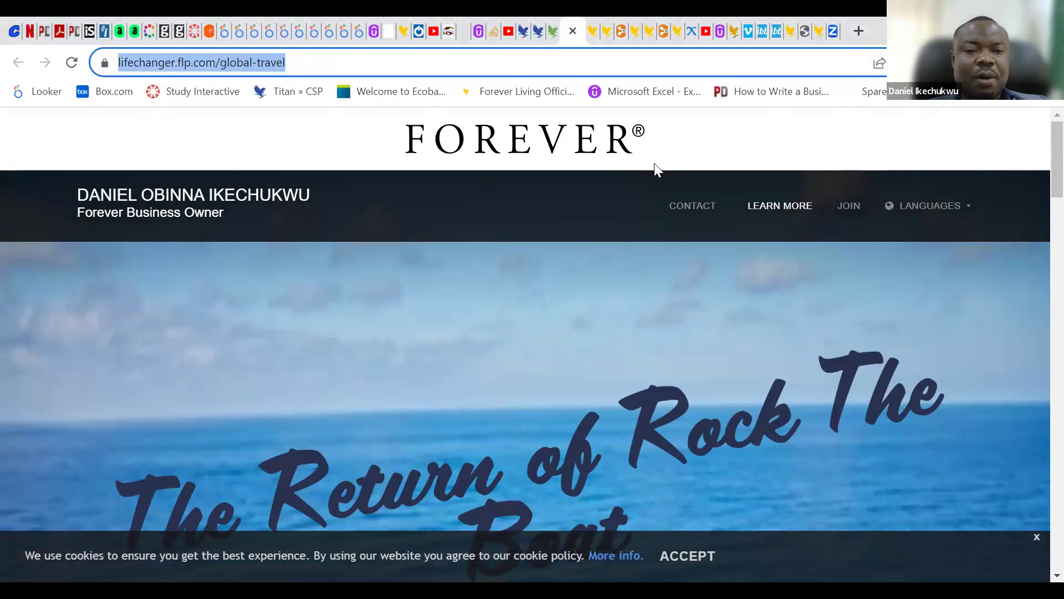
left_click(858, 31)
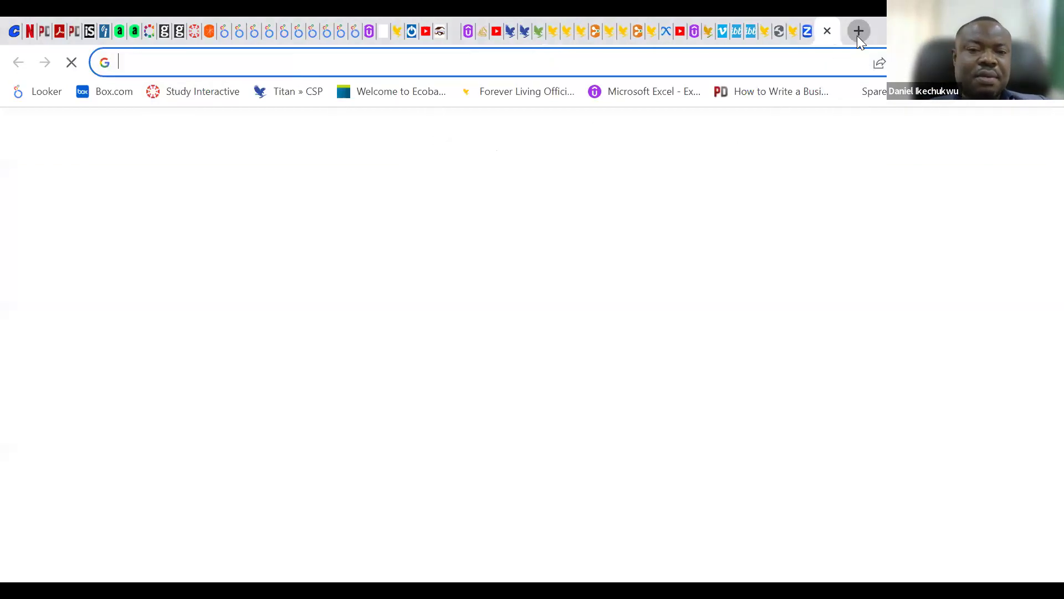
left_click(728, 66)
key("ctrl+v")
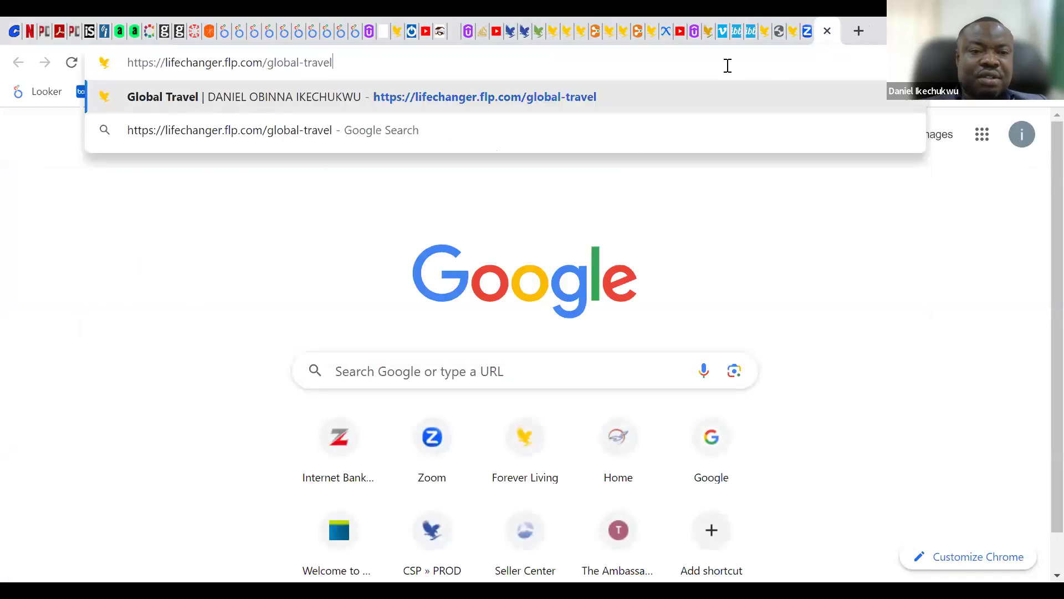
key("Return")
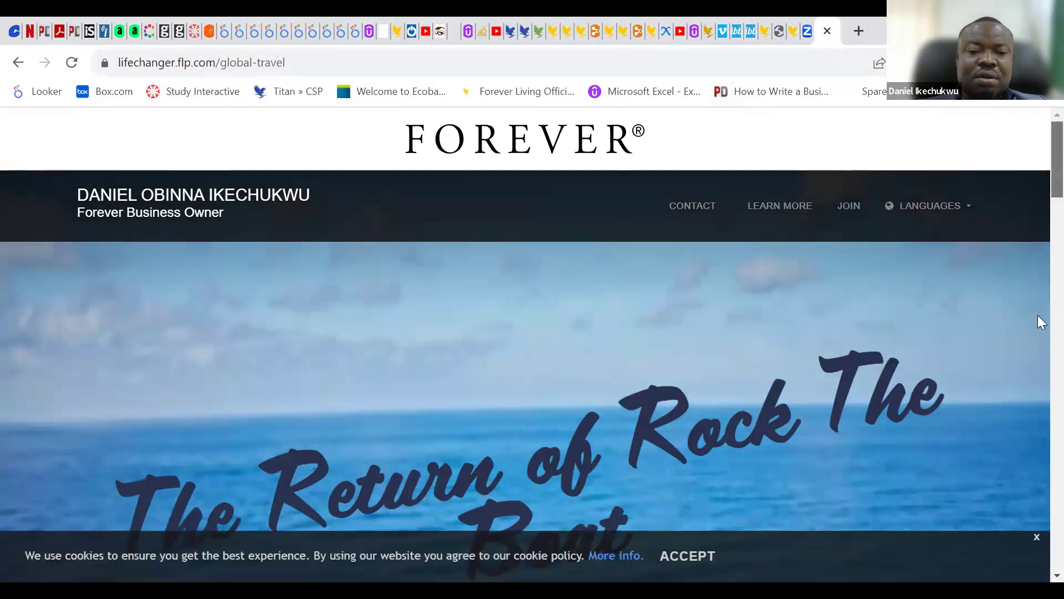
scroll(1038, 318, "down", 10)
scroll(1040, 372, "down", 8)
scroll(1041, 159, "up", 20)
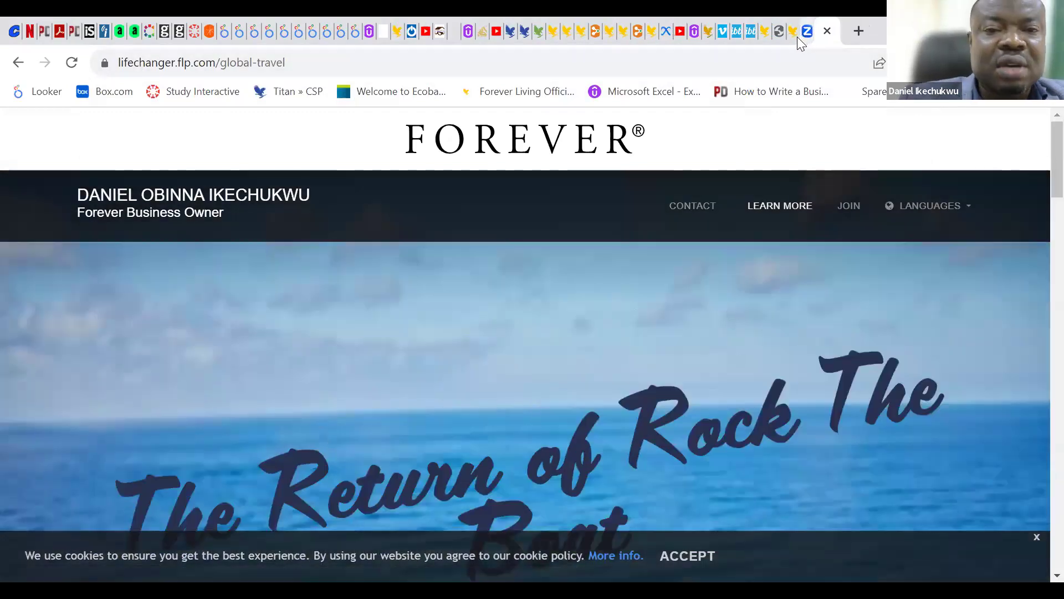
Return to FLP360 and look through the saved social links in the Favorites tool
left_click(540, 34)
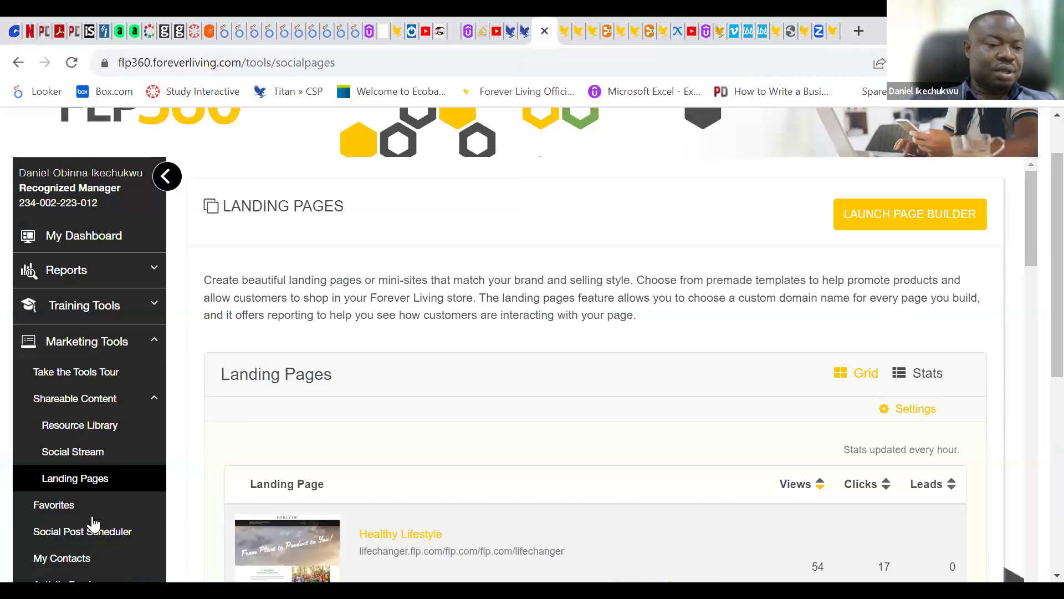
left_click(63, 508)
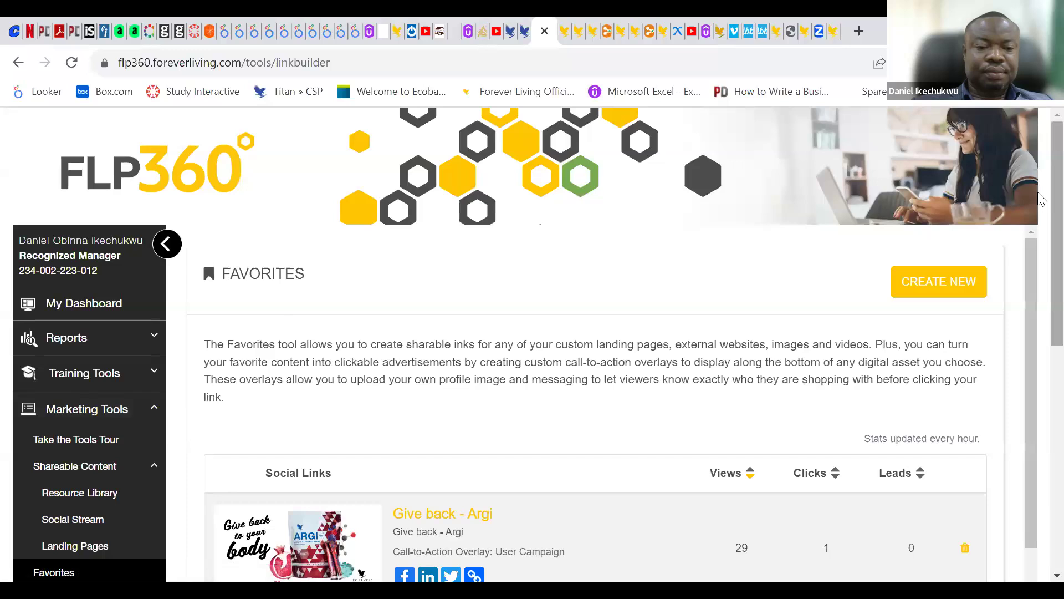
scroll(1037, 277, "down", 10)
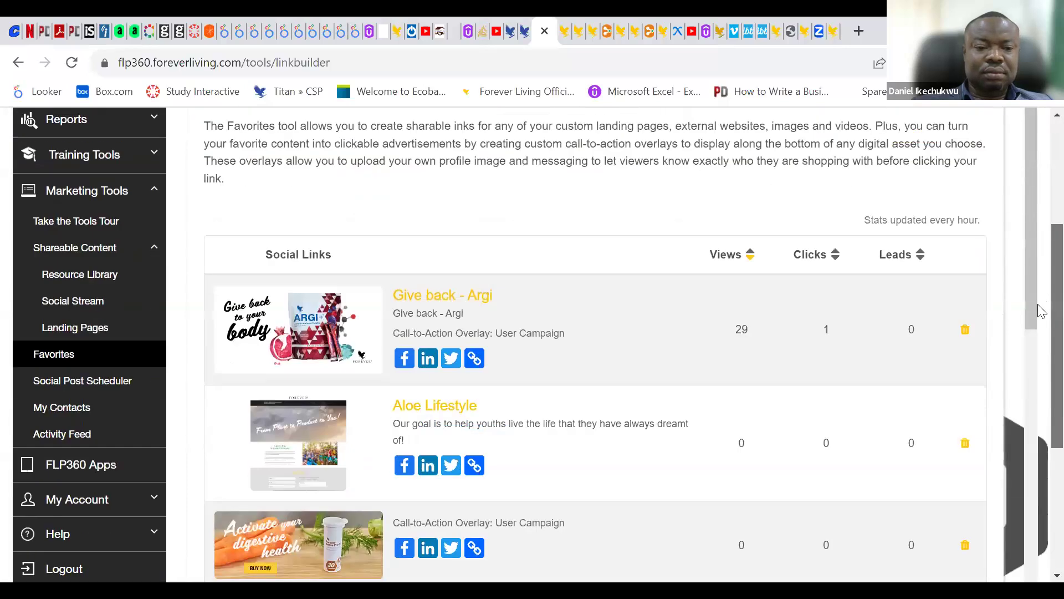
scroll(1038, 283, "up", 15)
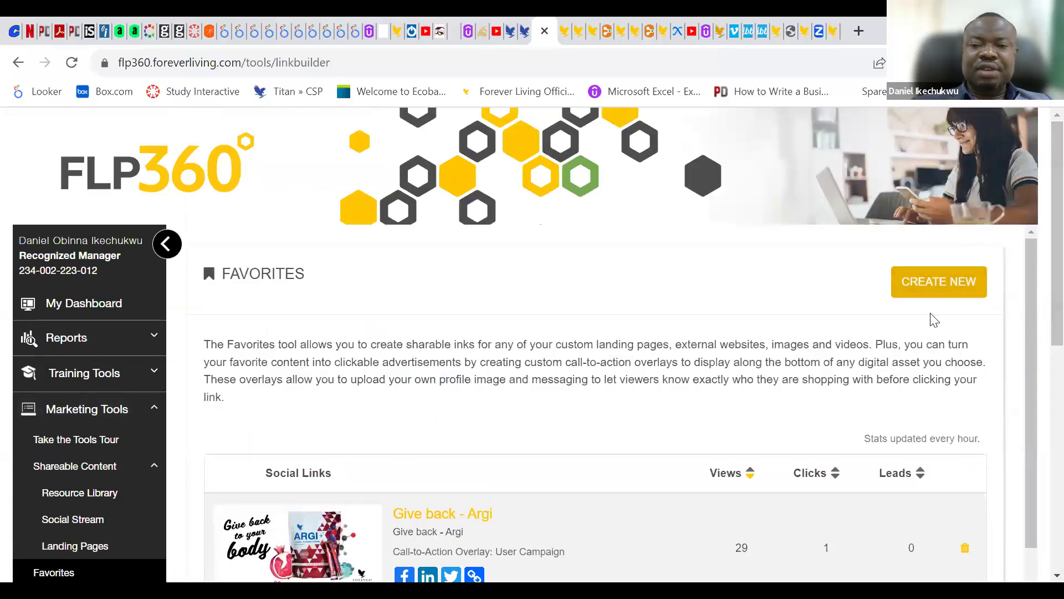
Start a new social link in Favorites and examine the published pages offered for the My Page link type
left_click(936, 289)
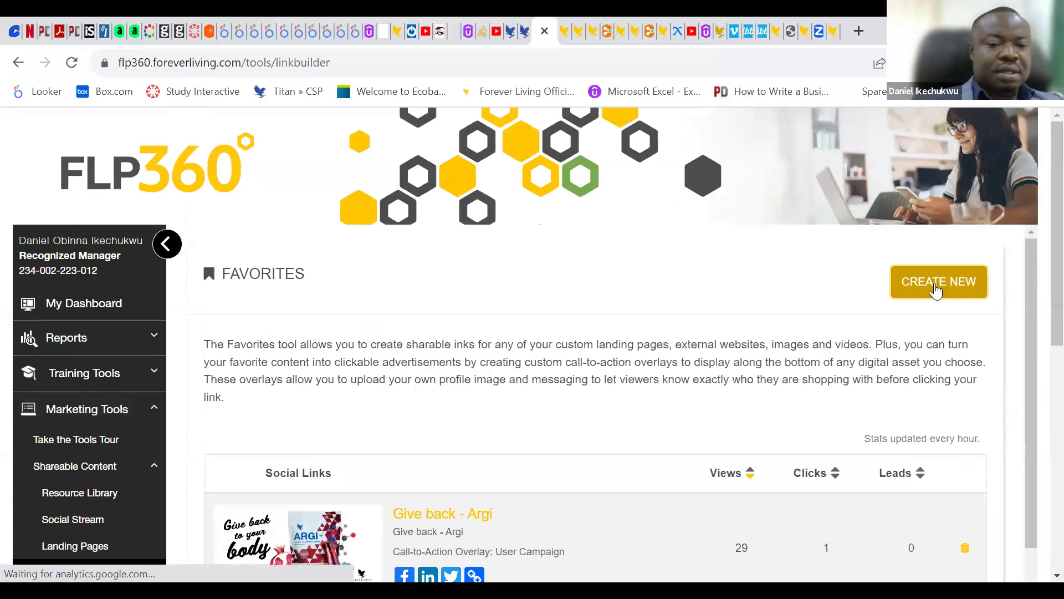
left_click(936, 290)
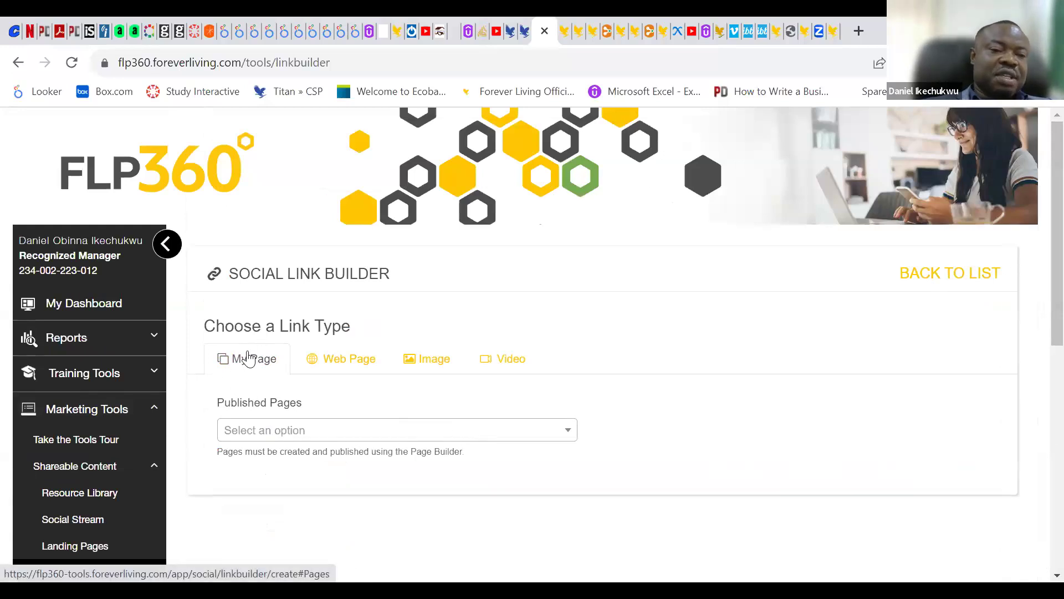
left_click(449, 433)
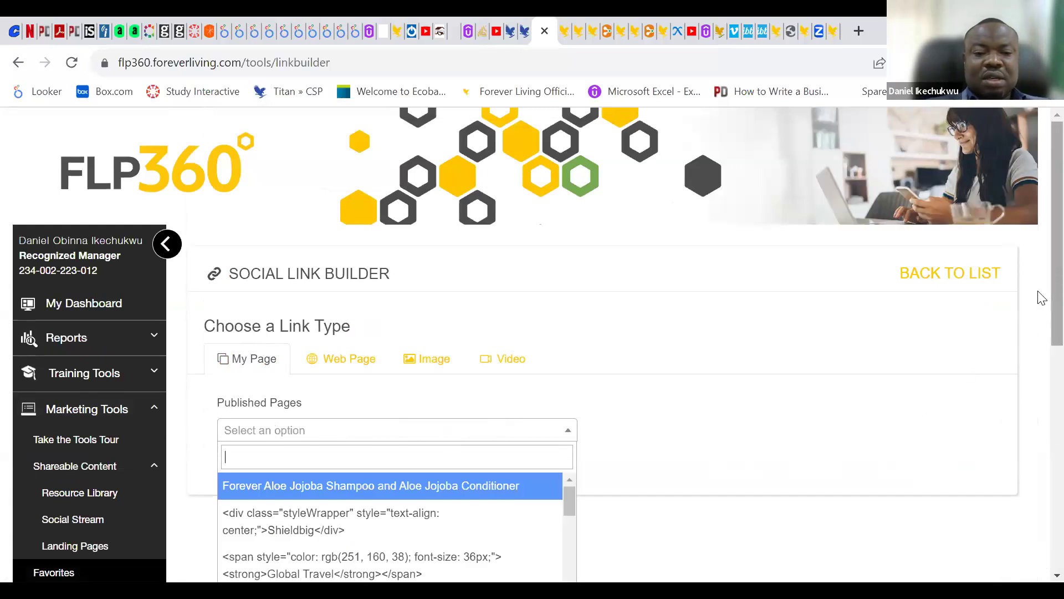
scroll(1040, 333, "down", 3)
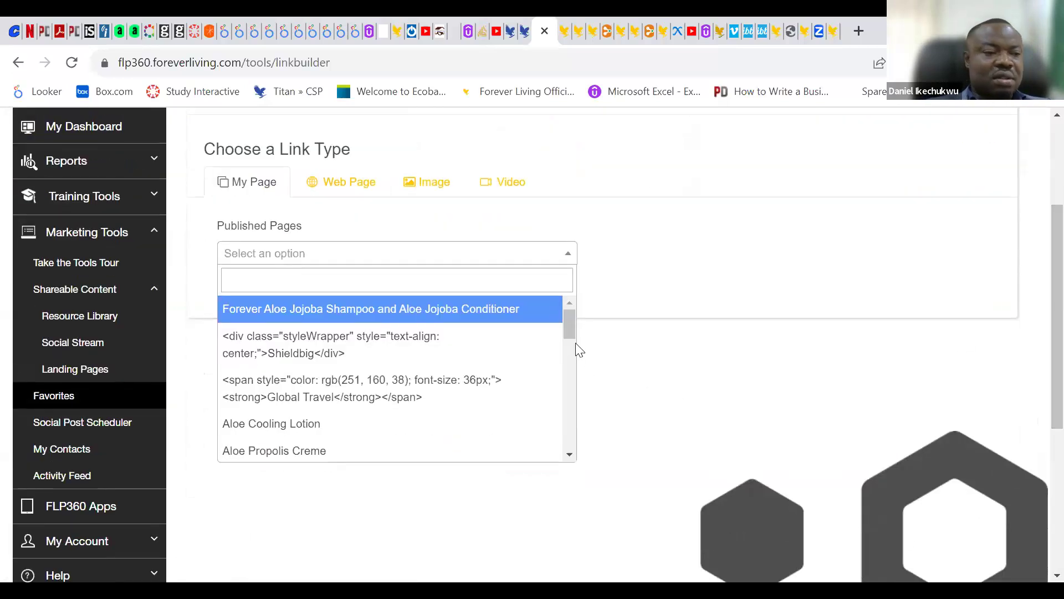
mouse_move(571, 319)
left_mouse_down()
mouse_move(580, 439)
mouse_move(565, 406)
mouse_move(561, 318)
mouse_move(575, 434)
mouse_move(566, 410)
mouse_move(558, 305)
left_mouse_up()
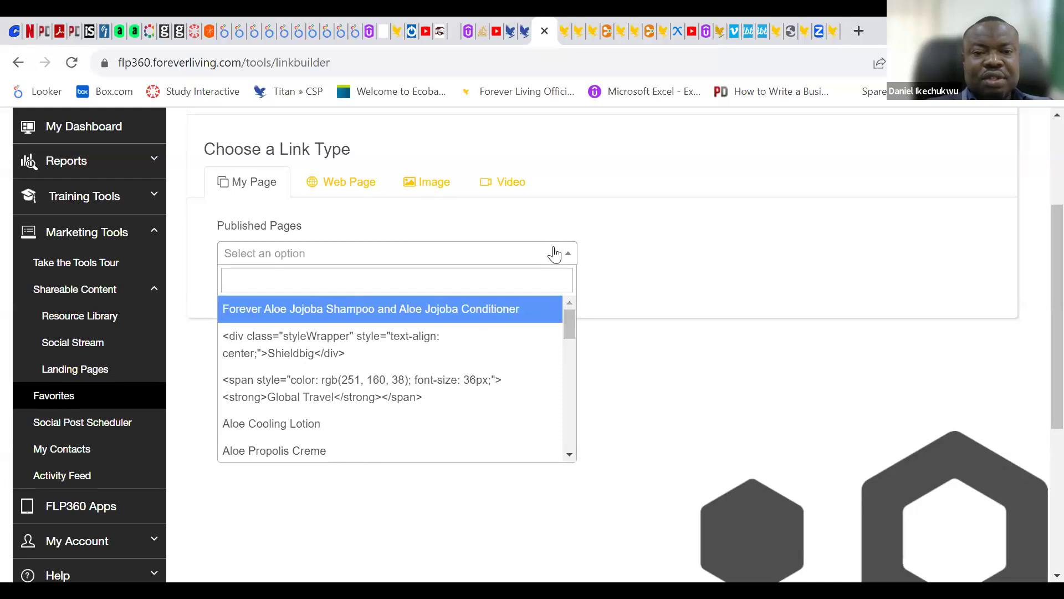
left_click(930, 161)
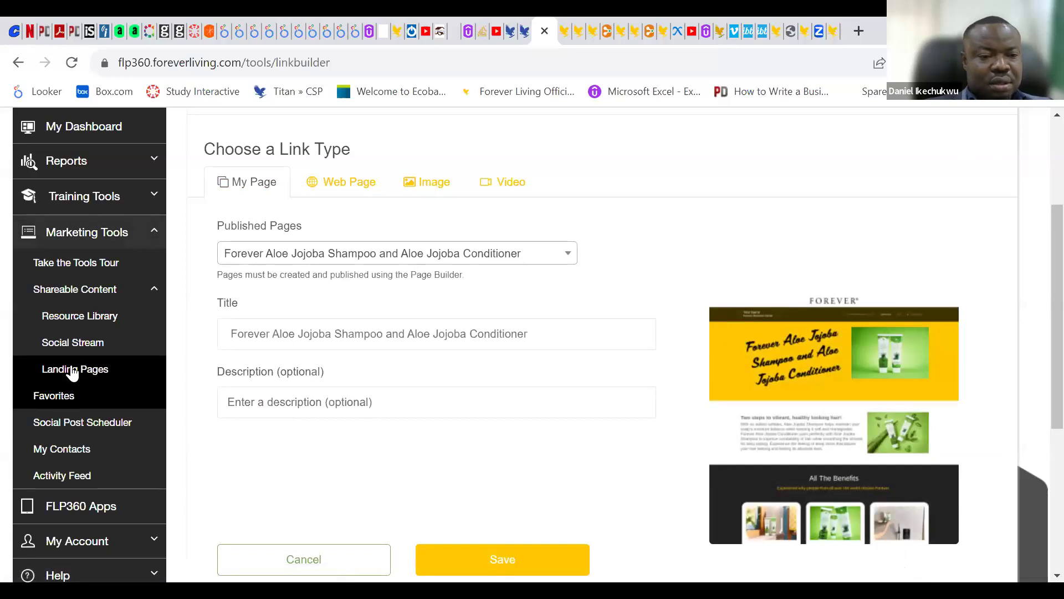
Look through the Landing Pages list down to the Global Travel and EMR boat cruise entries, and briefly preview Global Travel
left_click(72, 368)
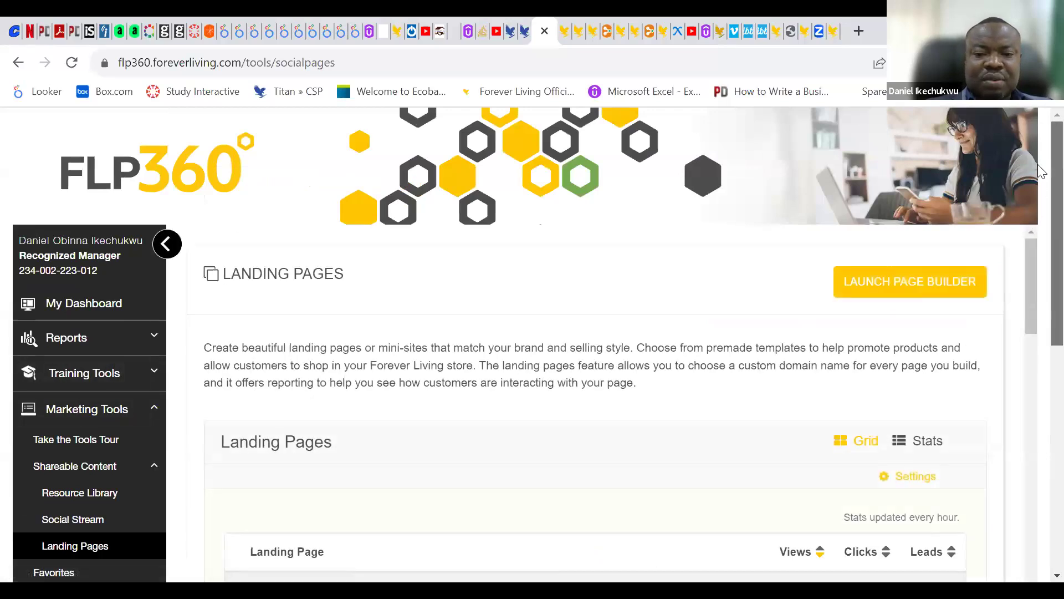
scroll(1041, 199, "down", 7)
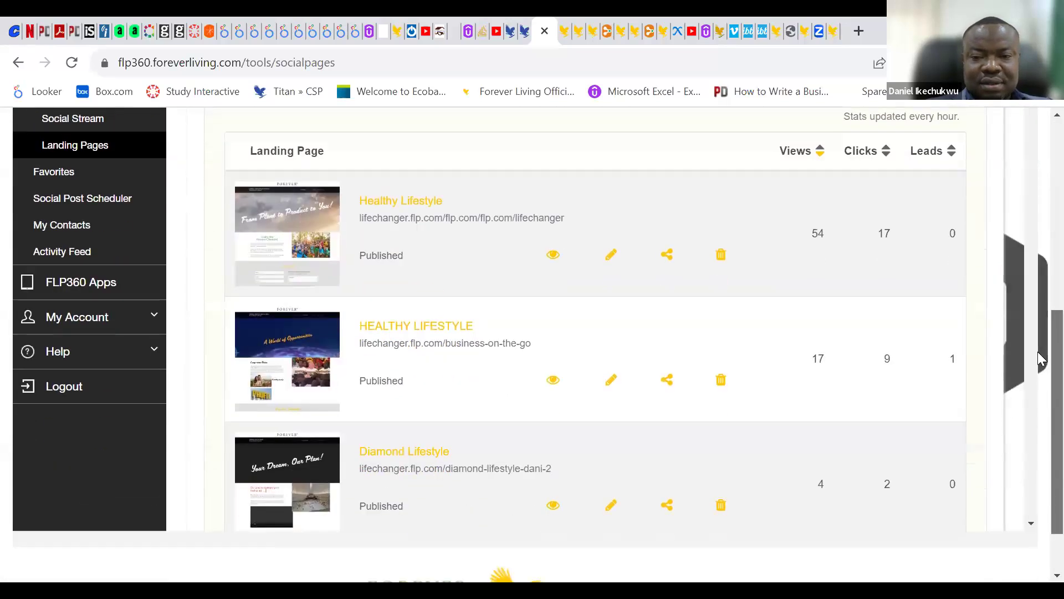
scroll(1038, 363, "down", 2)
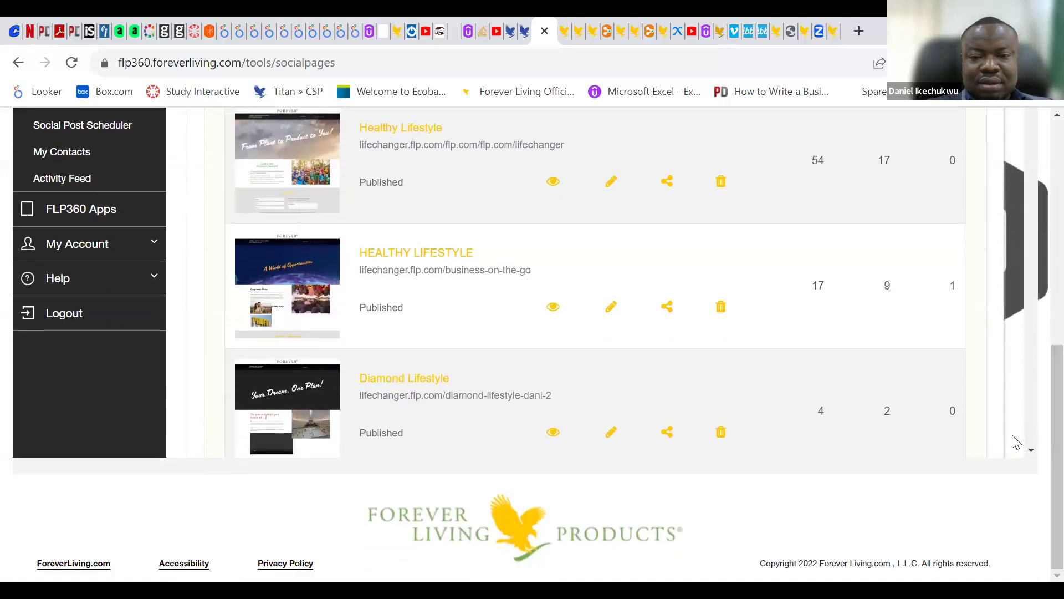
scroll(1036, 456, "down", 3)
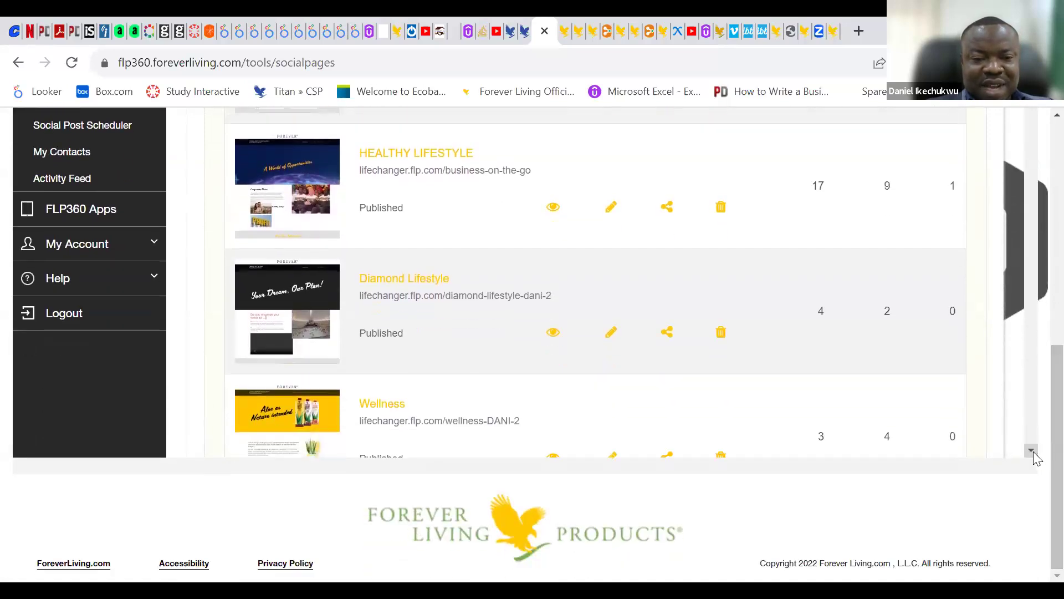
scroll(1035, 456, "down", 4)
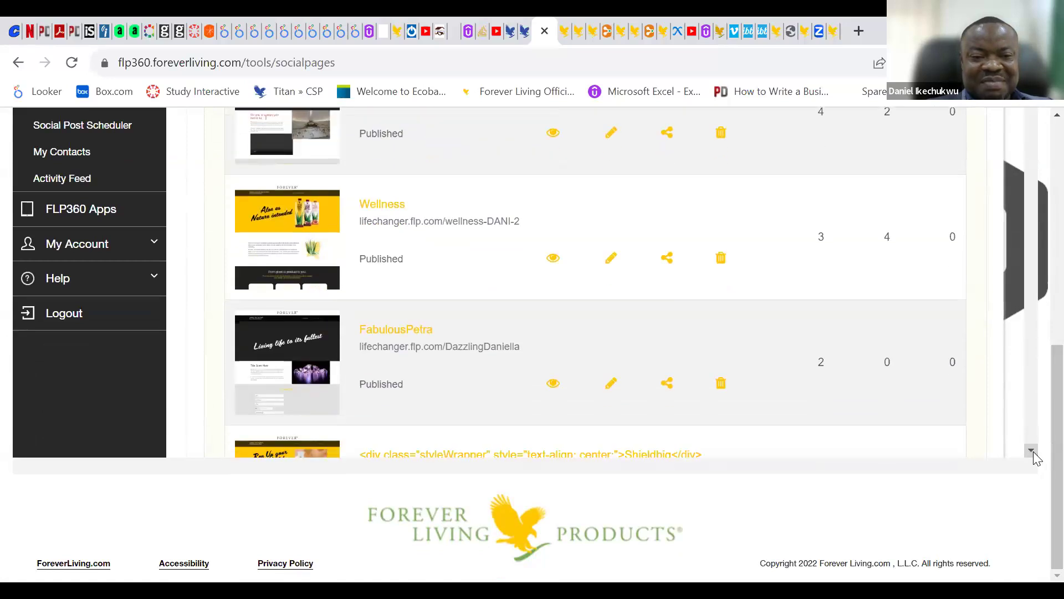
scroll(1036, 456, "down", 4)
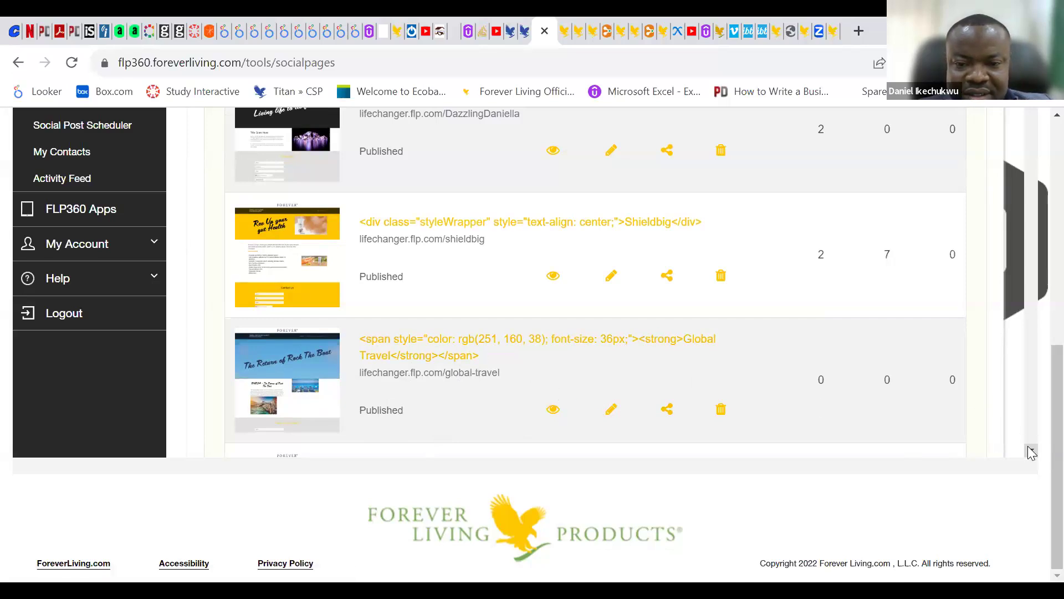
scroll(1031, 452, "down", 2)
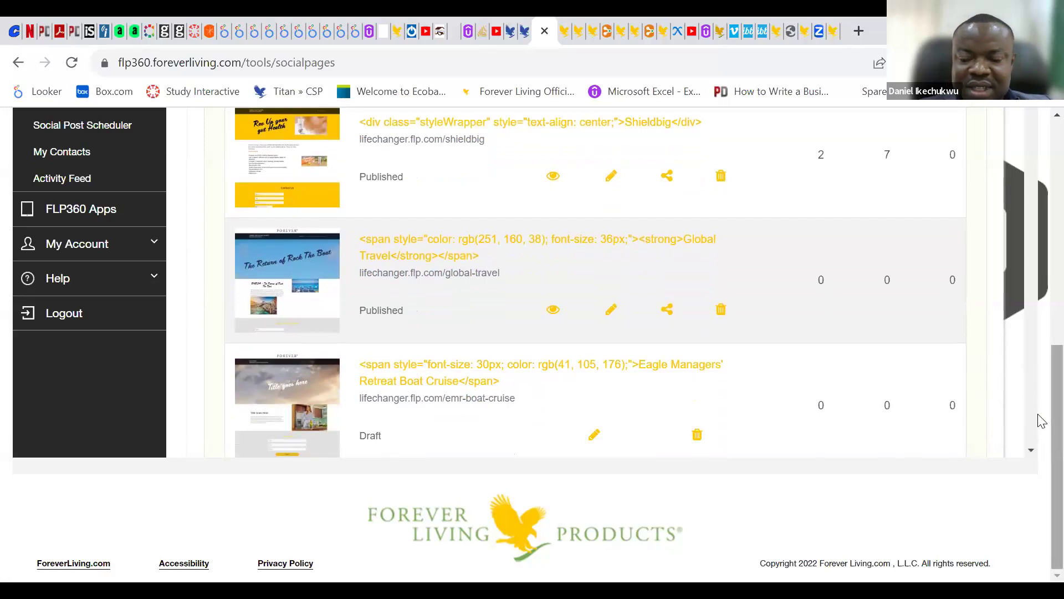
scroll(1040, 399, "up", 3)
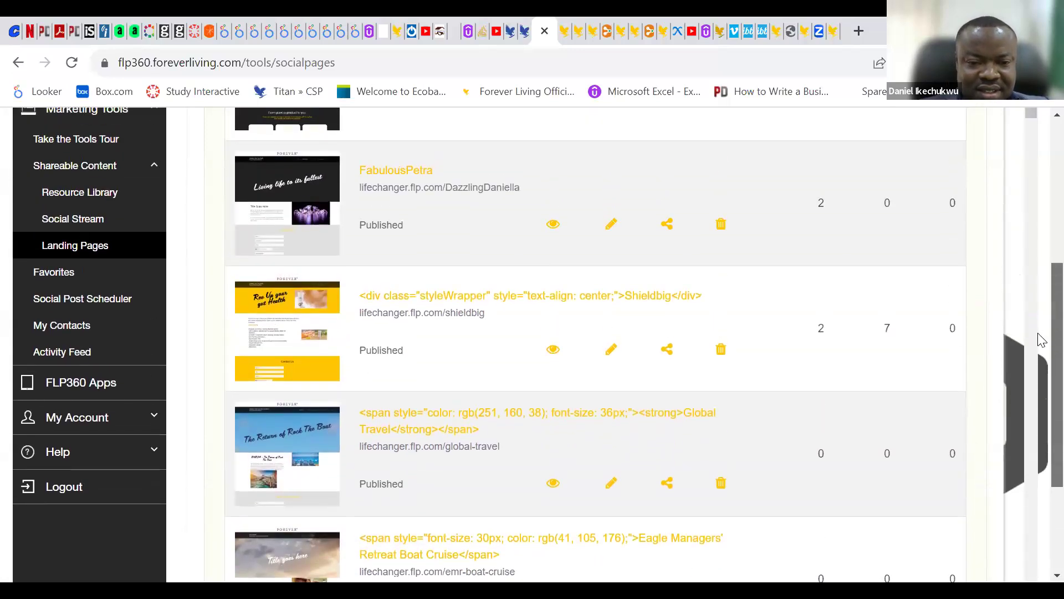
scroll(1040, 339, "up", 1)
scroll(1040, 339, "down", 1)
scroll(1040, 341, "down", 2)
scroll(1041, 346, "up", 2)
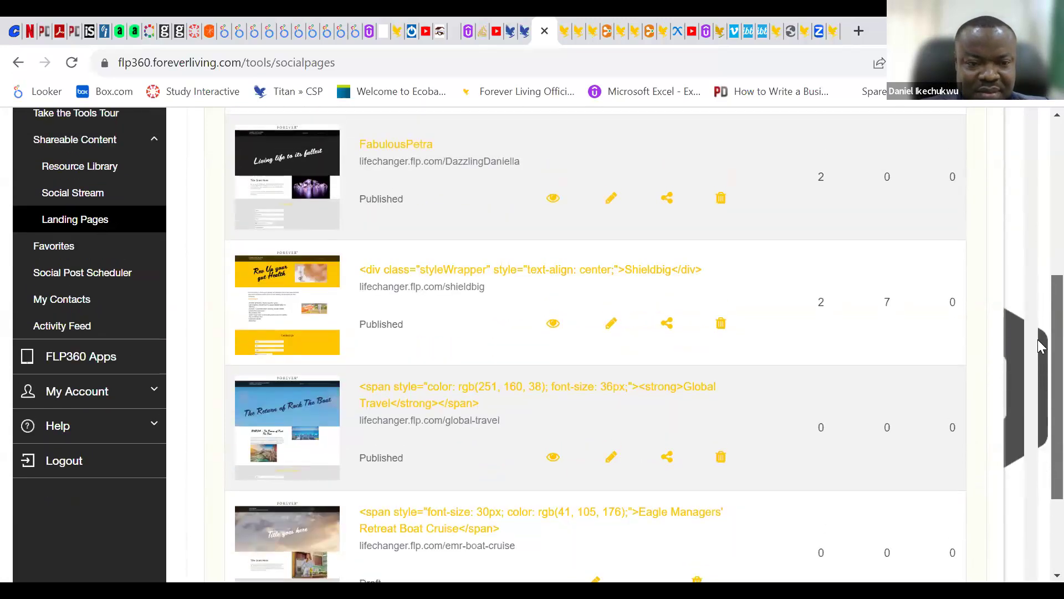
scroll(1039, 332, "up", 2)
scroll(1038, 361, "down", 3)
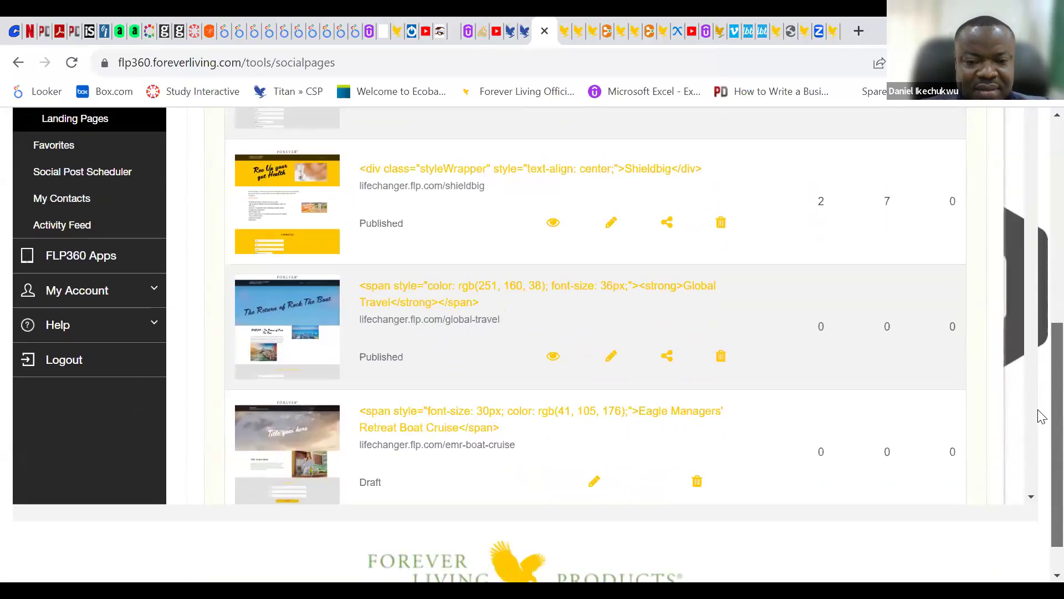
scroll(1040, 417, "down", 1)
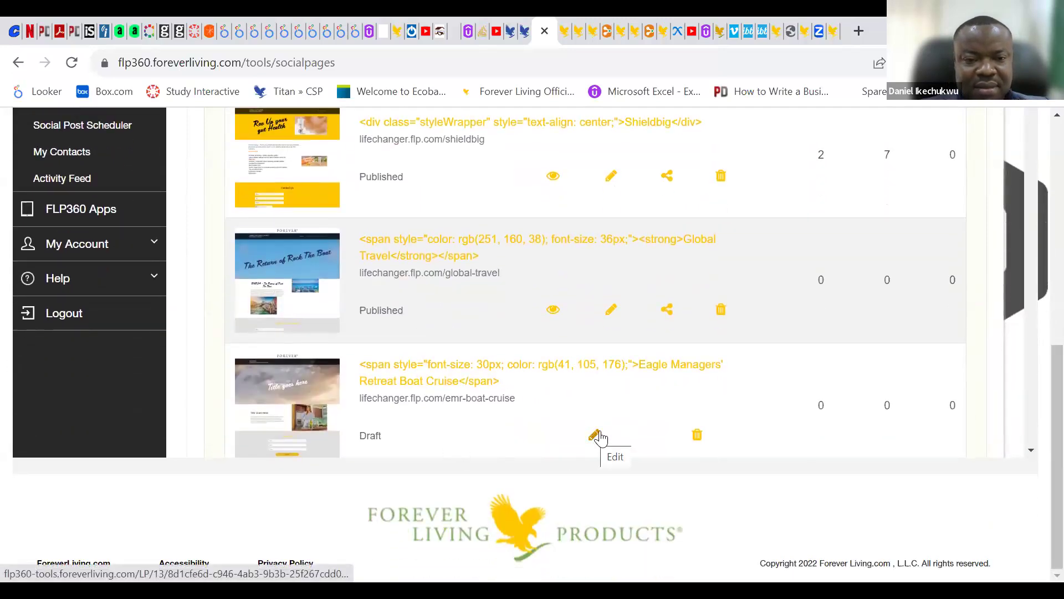
left_click(553, 311)
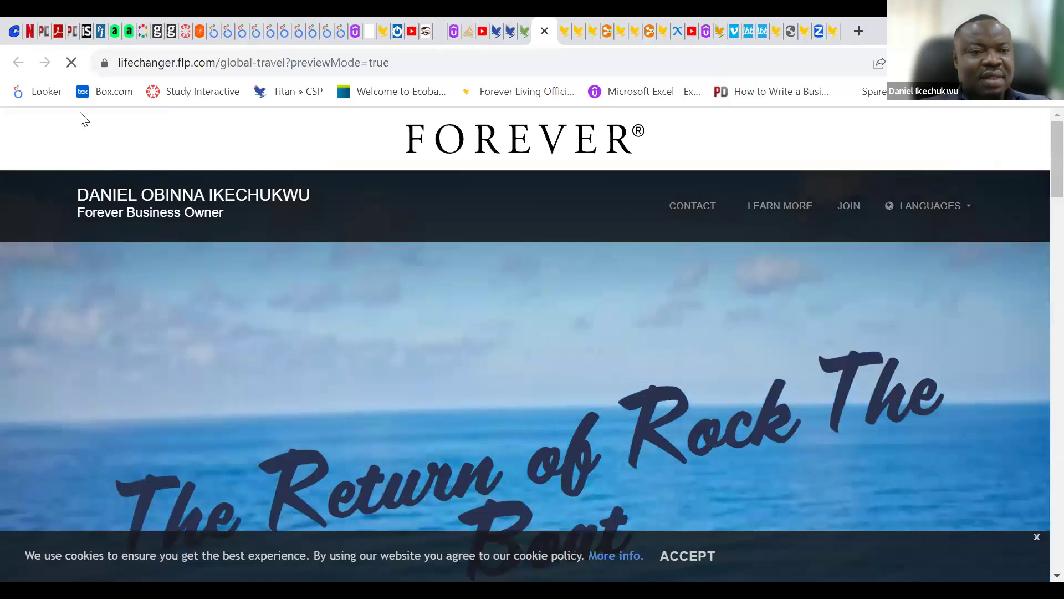
left_click(545, 31)
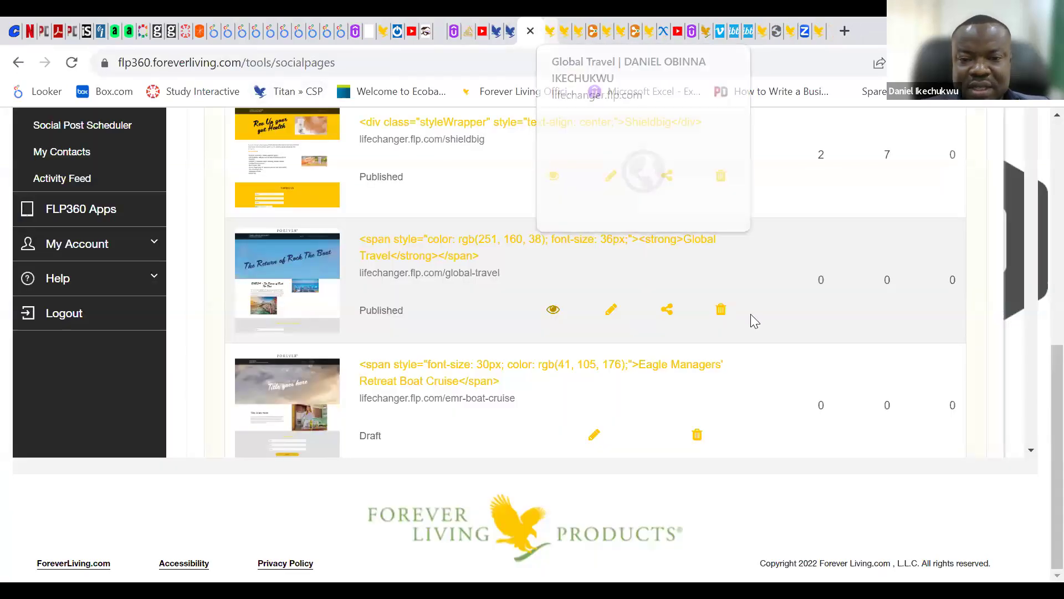
Create share links for the published Global Travel landing page
left_click(668, 312)
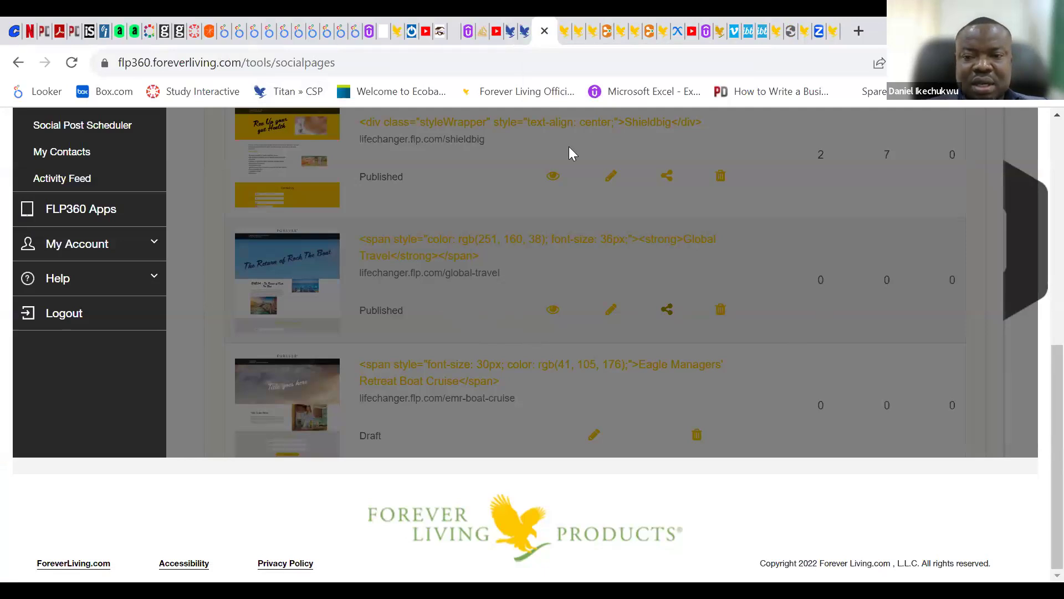
scroll(1034, 219, "up", 8)
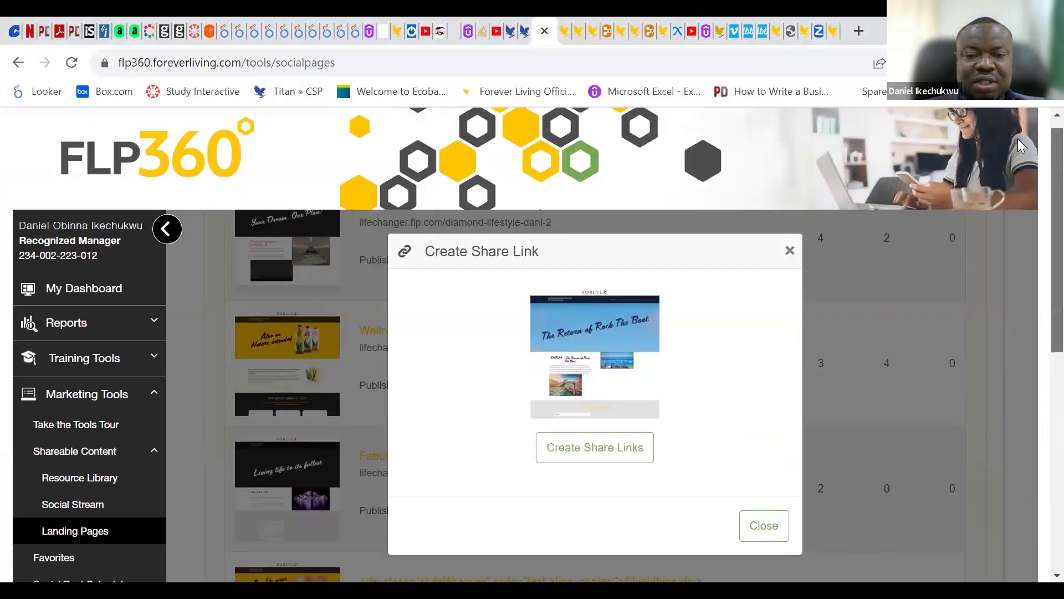
left_click(593, 456)
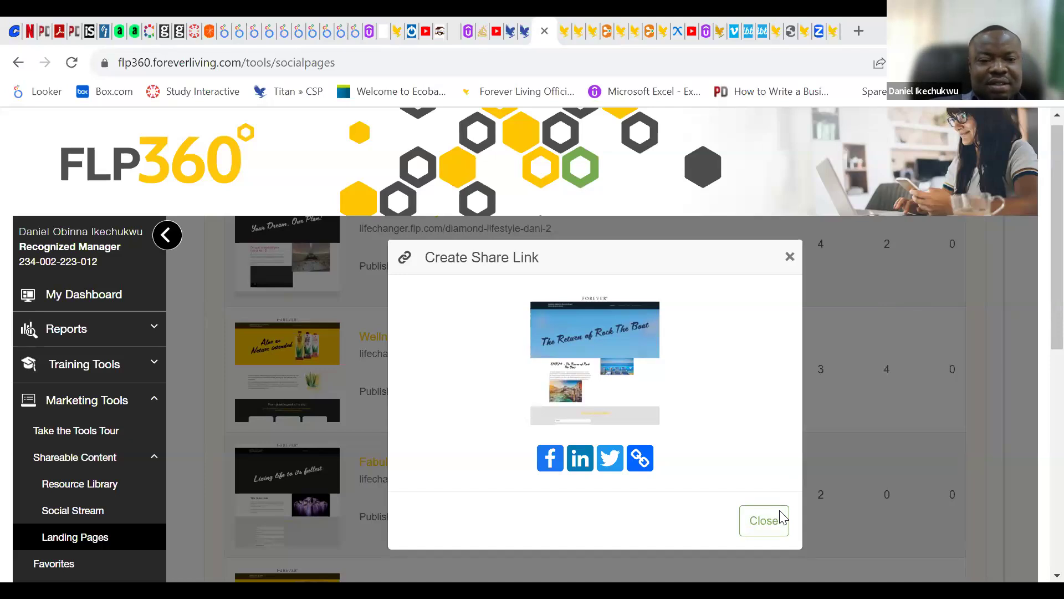
Share the Global Travel page on LinkedIn with the text "An ideal way to travel is not to jakpa! But to live in your own terms!" and view the post
left_click(579, 458)
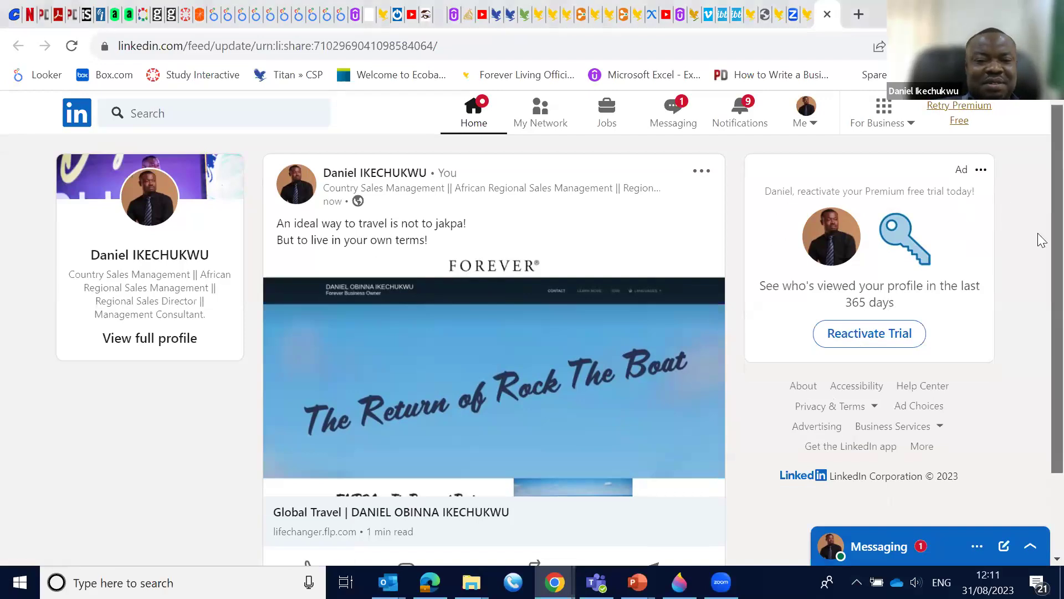
scroll(1037, 234, "down", 2)
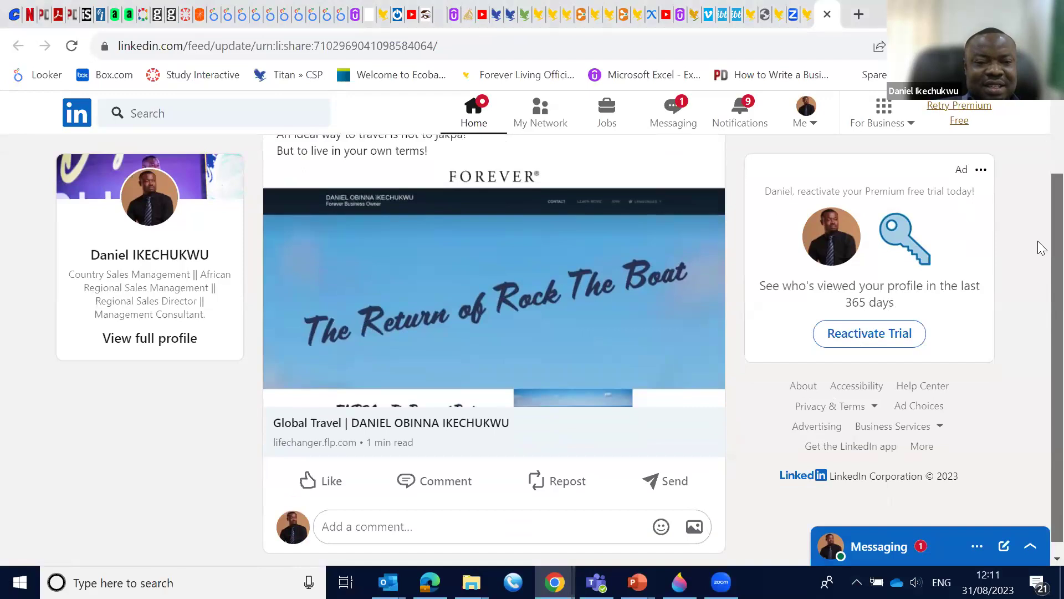
scroll(1040, 241, "up", 1)
scroll(1038, 325, "down", 1)
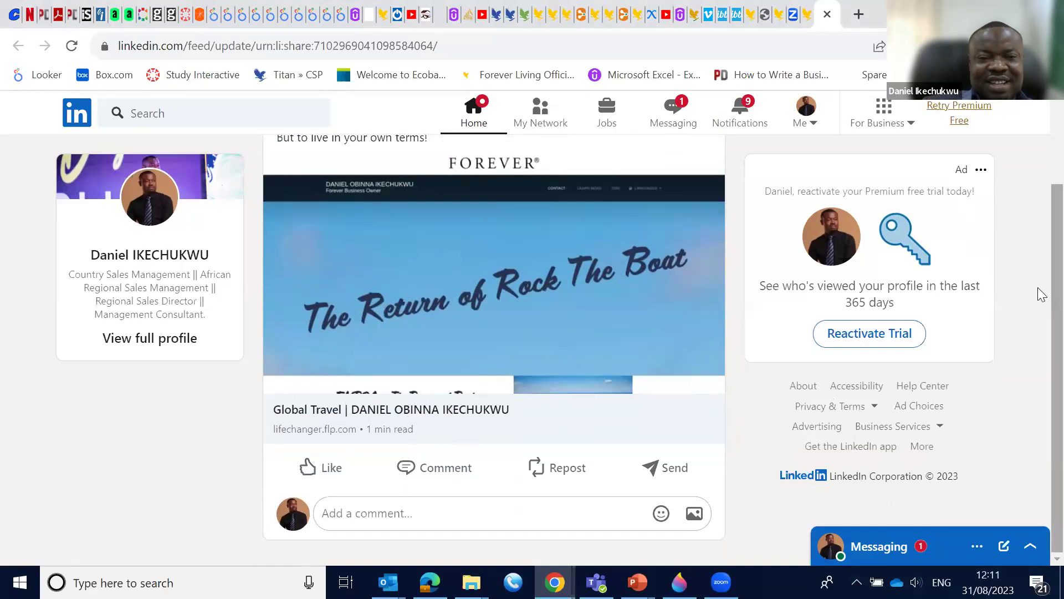
Review the LinkedIn post, return to the FLP360 landing pages, and close the open share dialog
scroll(1040, 233, "up", 2)
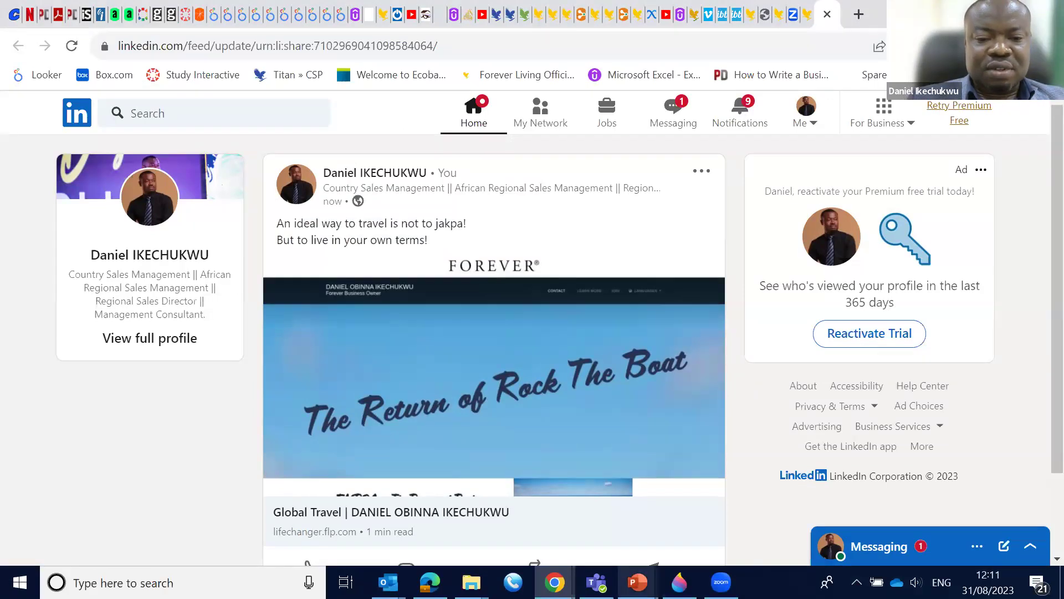
mouse_move(554, 582)
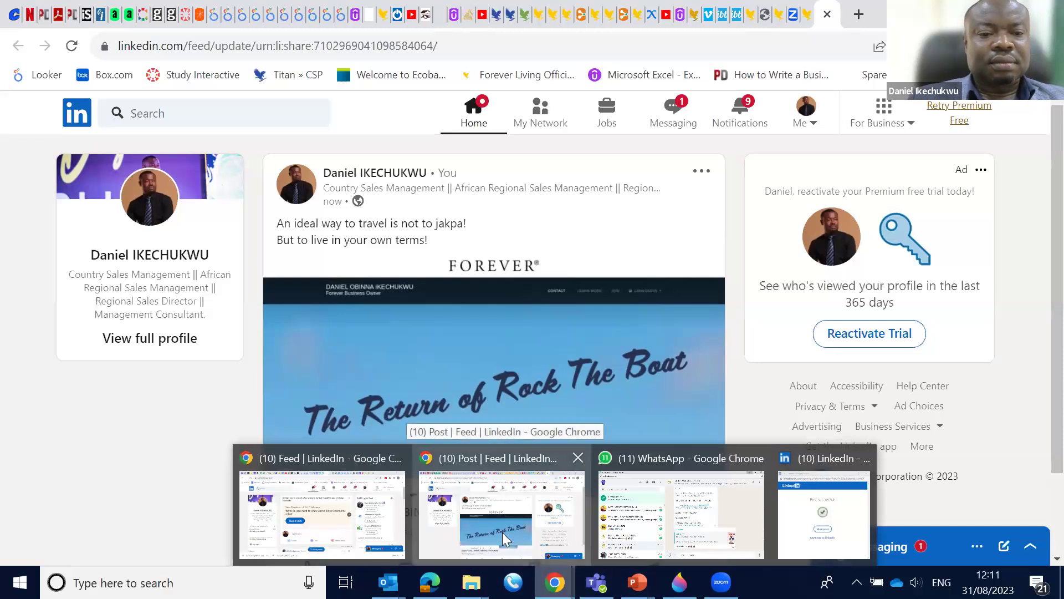
left_click(348, 501)
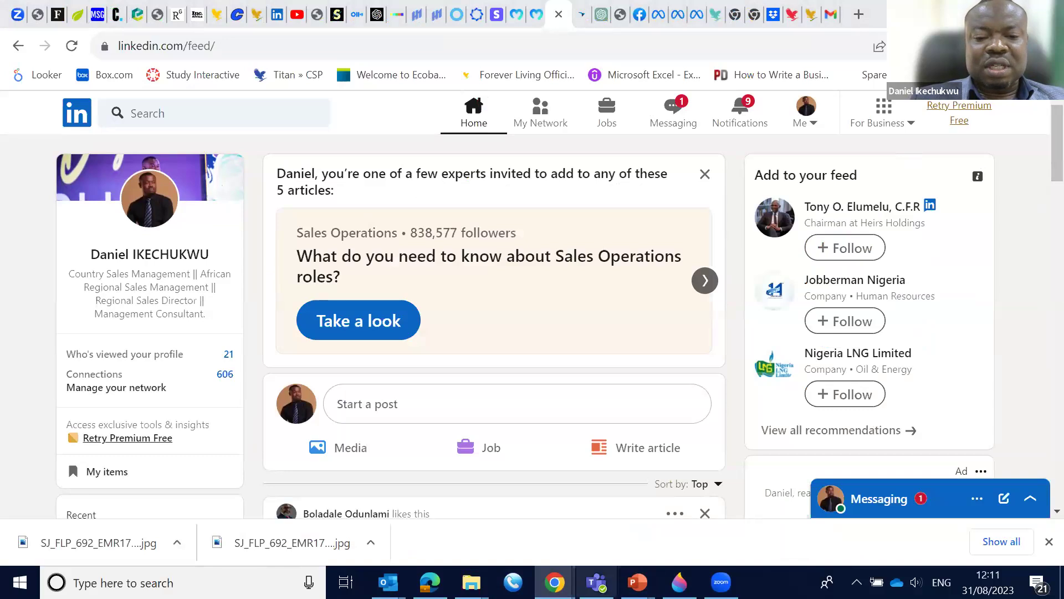
mouse_move(566, 564)
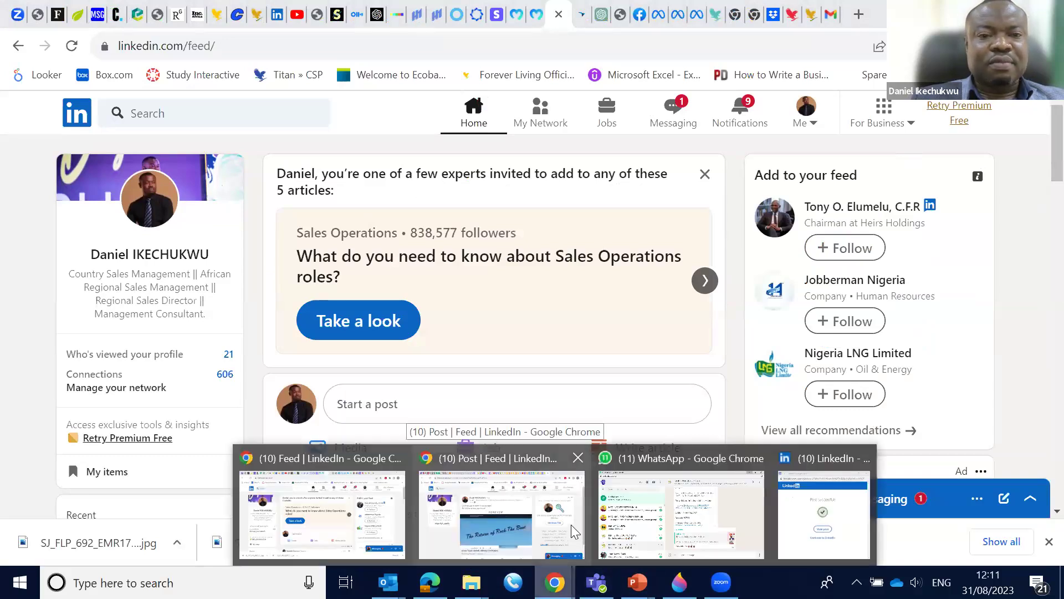
left_click(571, 525)
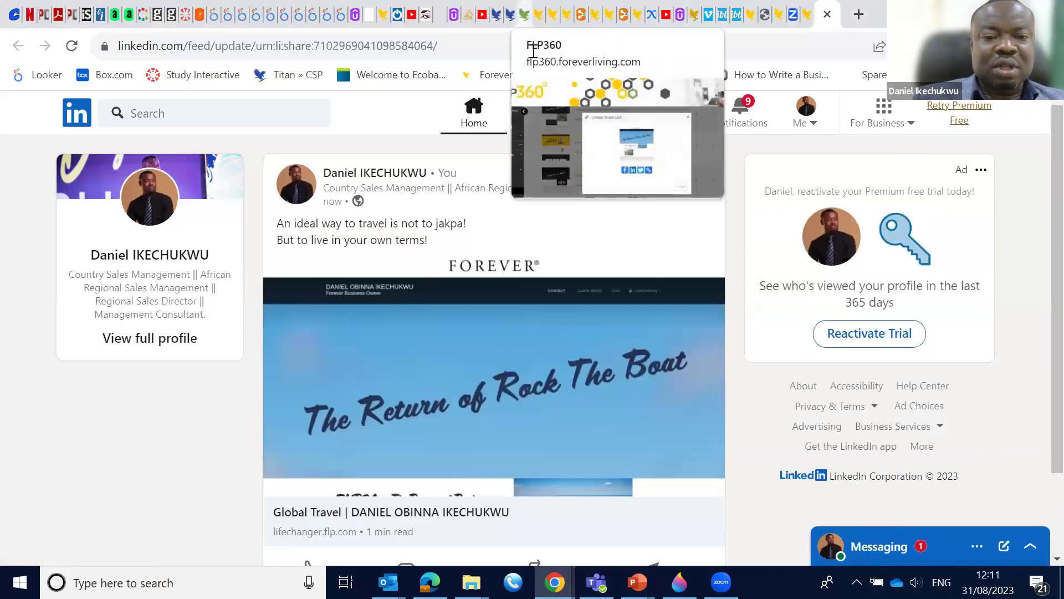
left_click(524, 22)
left_click(791, 238)
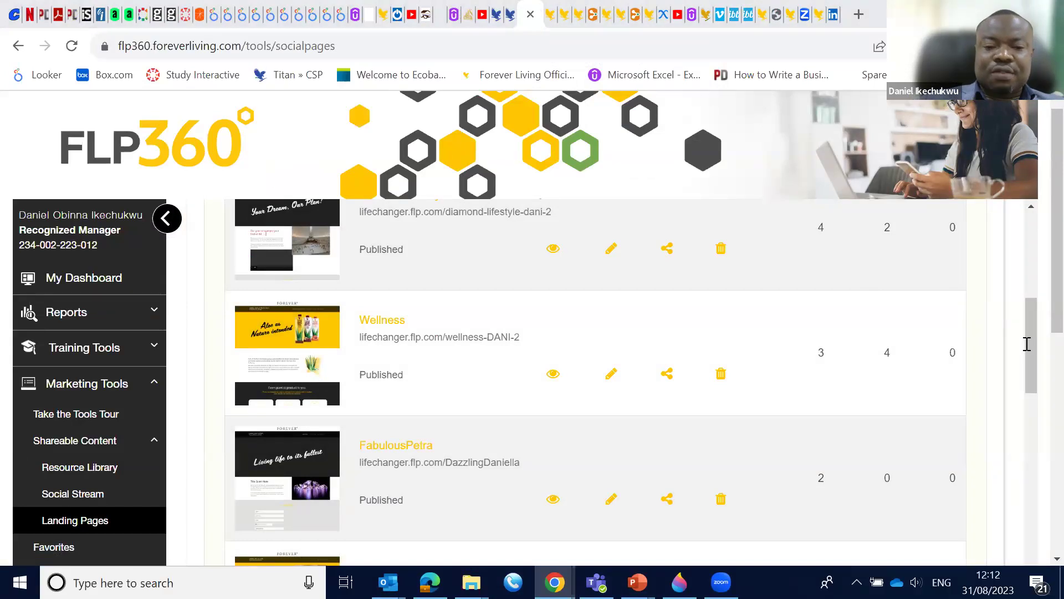
Create share links for the published Global Travel landing page again and copy its direct link
scroll(1027, 344, "down", 6)
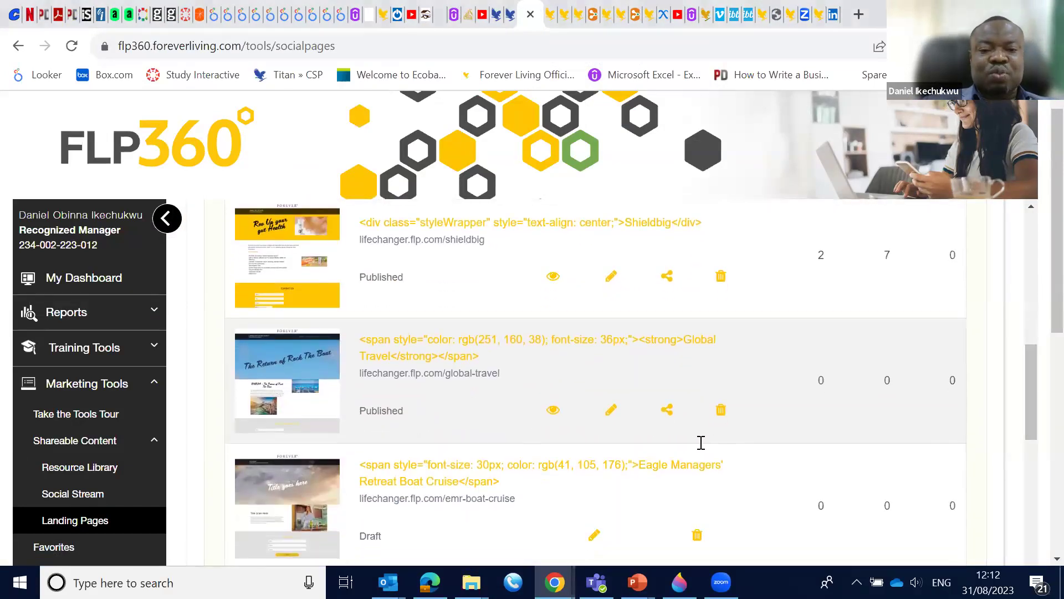
left_click(667, 412)
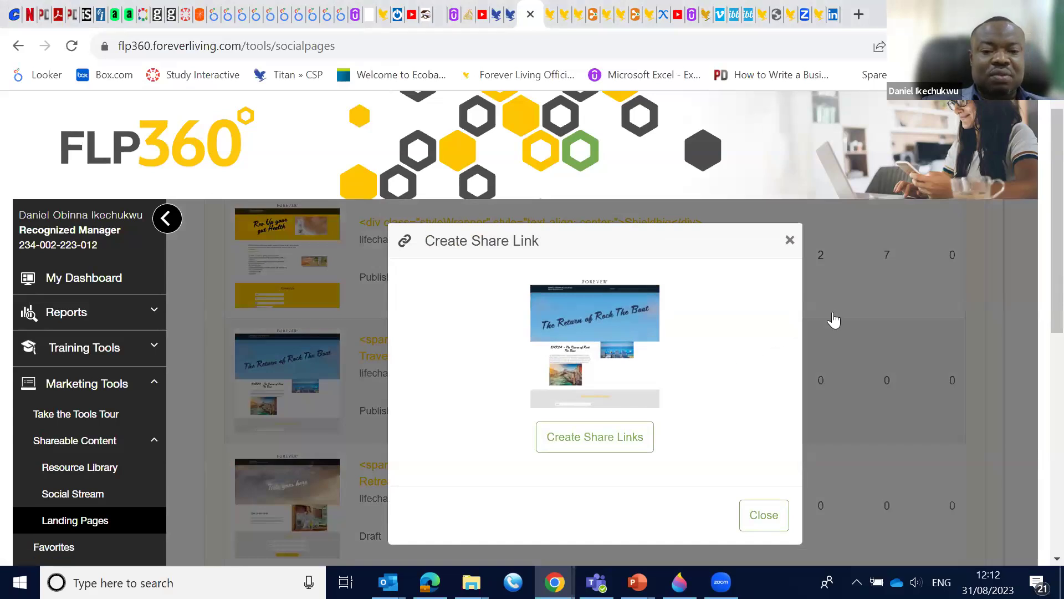
left_click(590, 444)
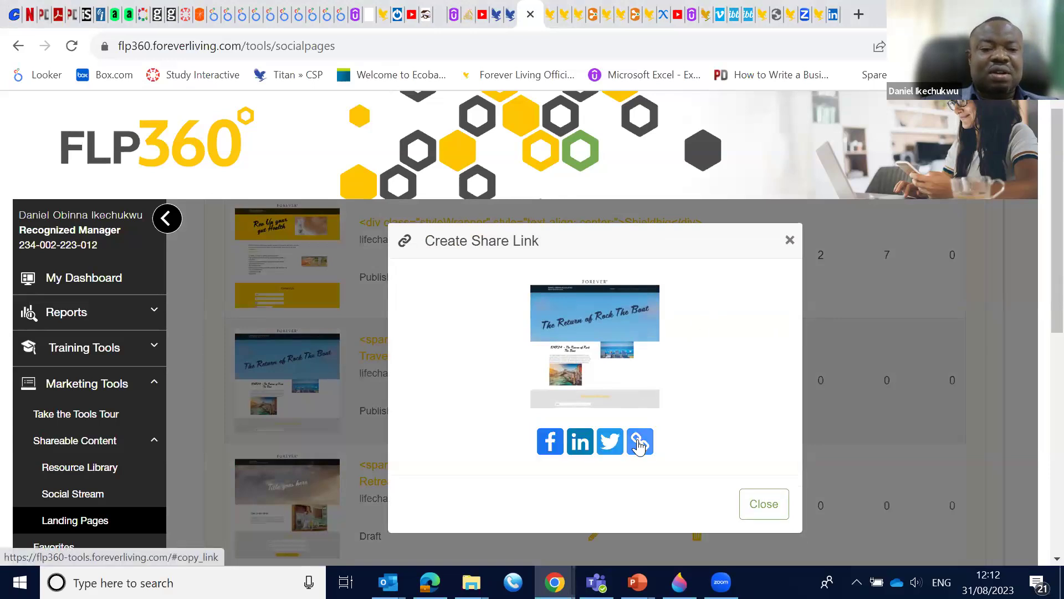
left_click(640, 447)
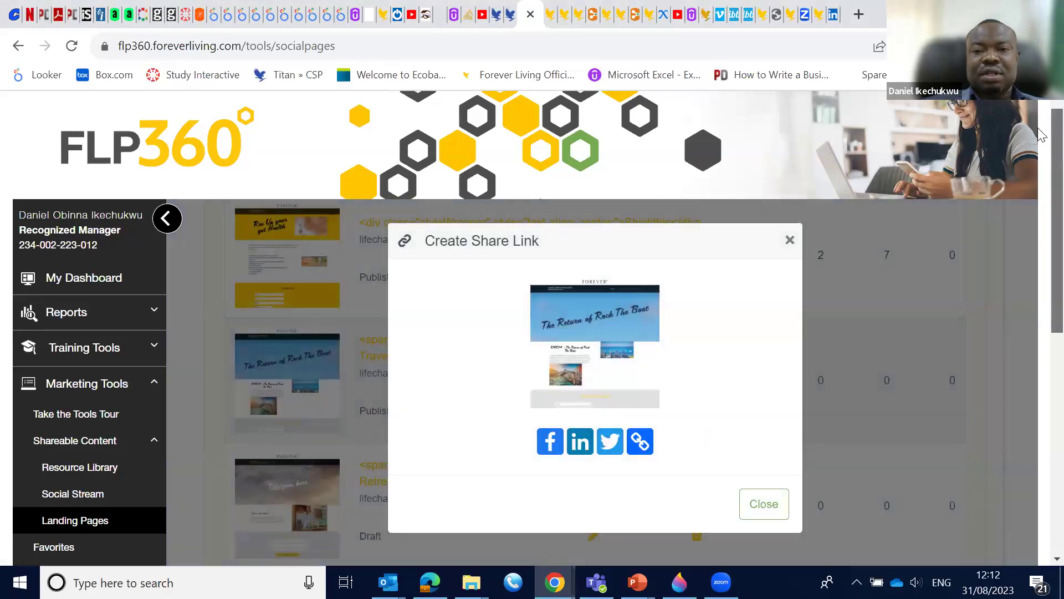
scroll(1038, 153, "down", 1)
scroll(1038, 270, "down", 5)
scroll(1038, 270, "up", 6)
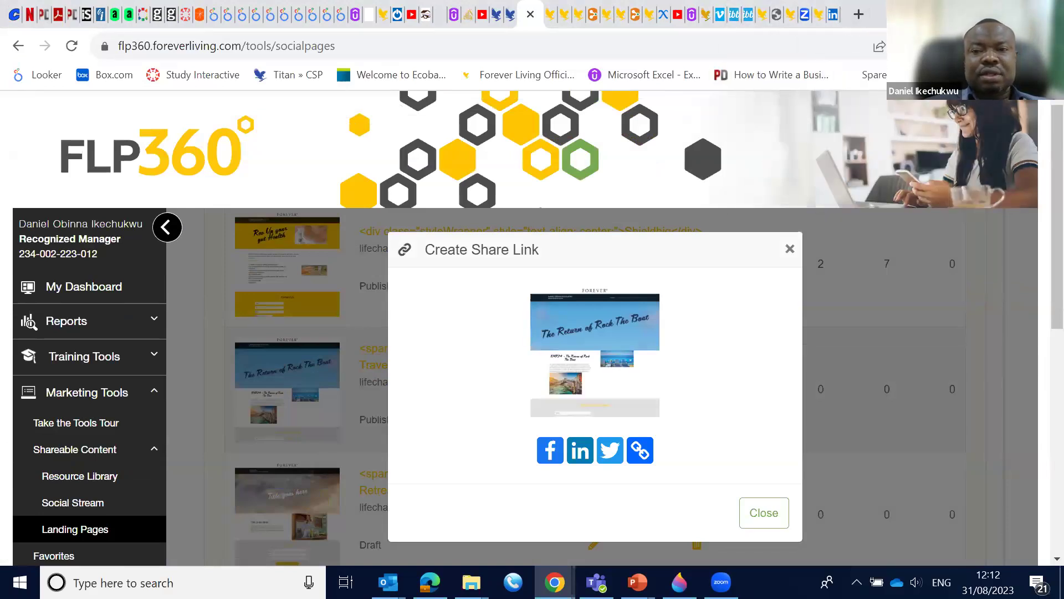
Load WhatsApp Web in Edge, and switch to the WhatsApp window already open in Chrome
key("alt+Tab")
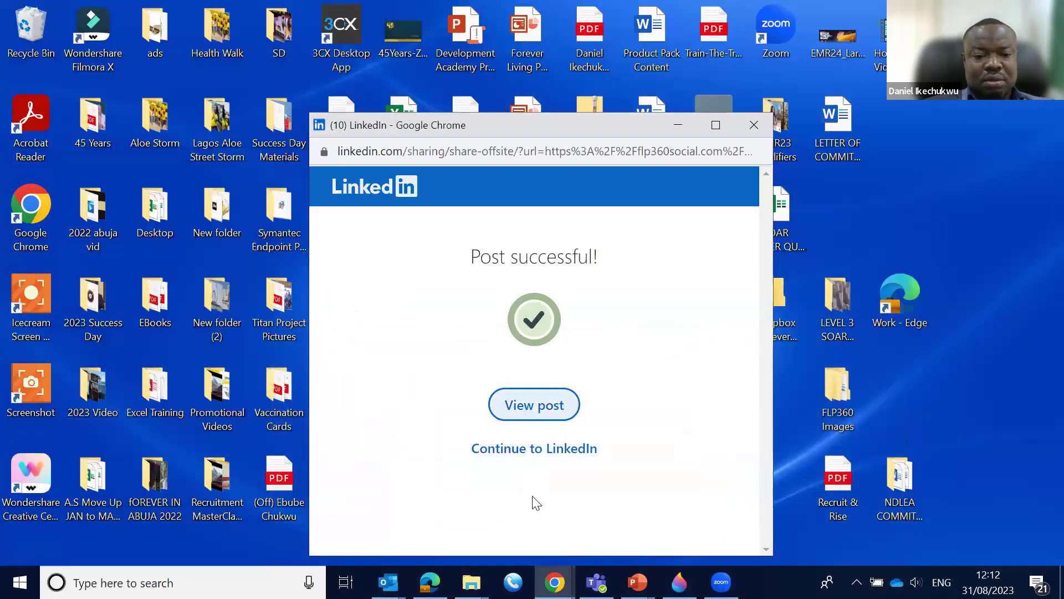
mouse_move(430, 581)
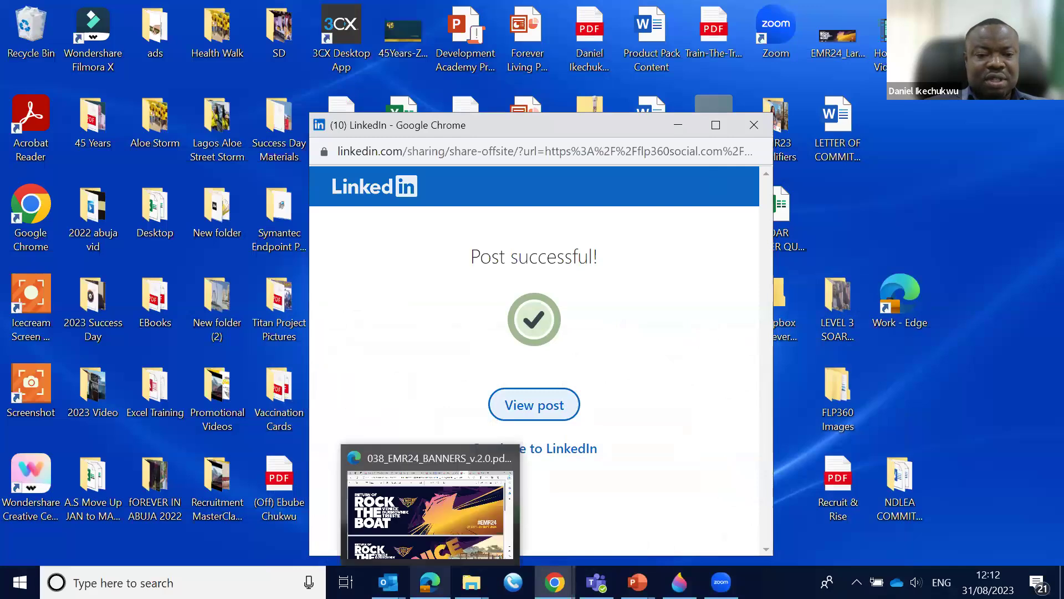
left_click(450, 526)
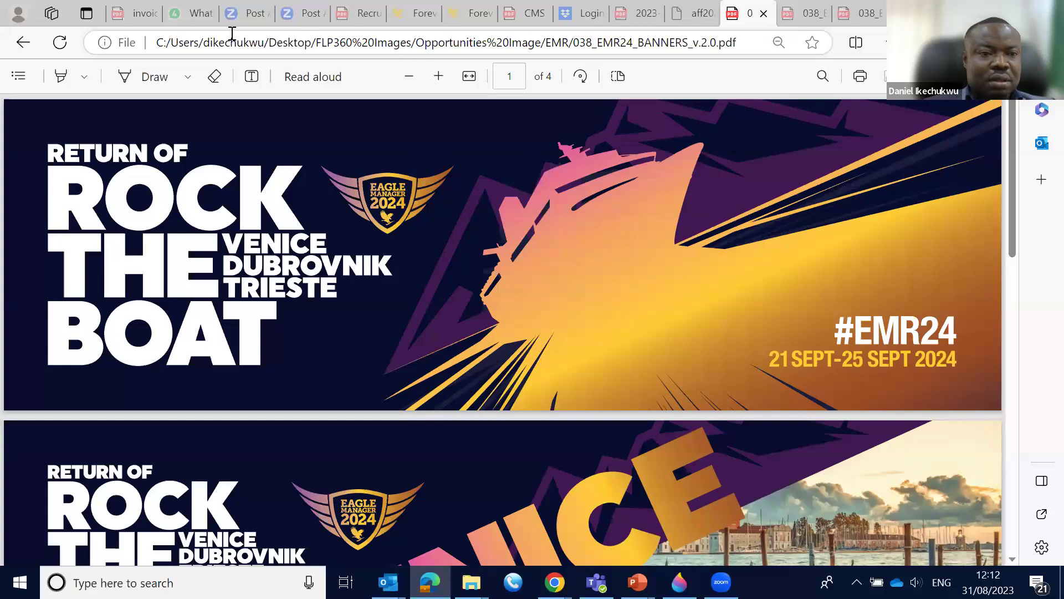
left_click(186, 17)
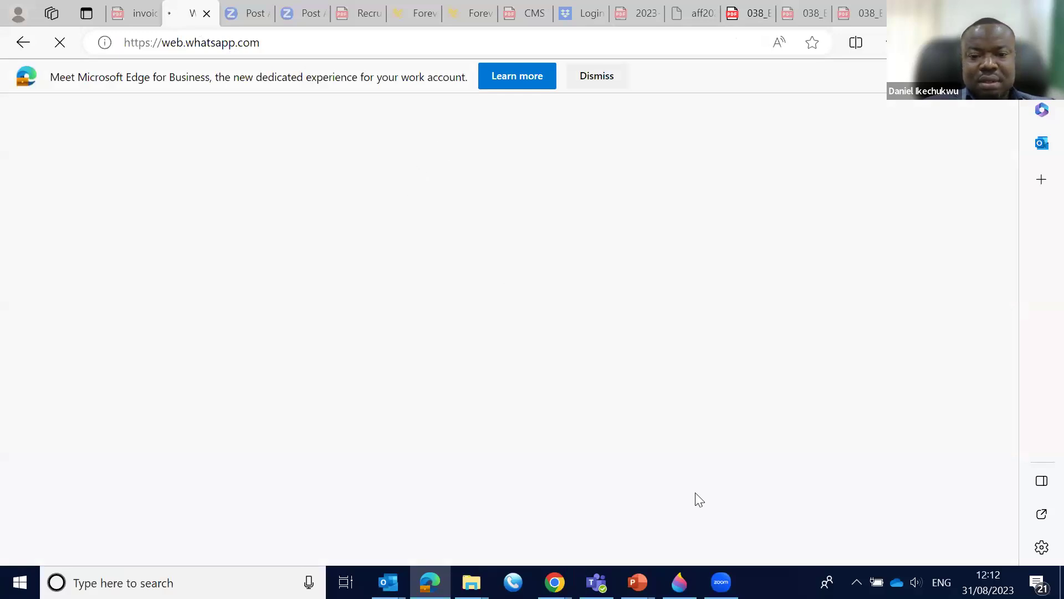
mouse_move(554, 582)
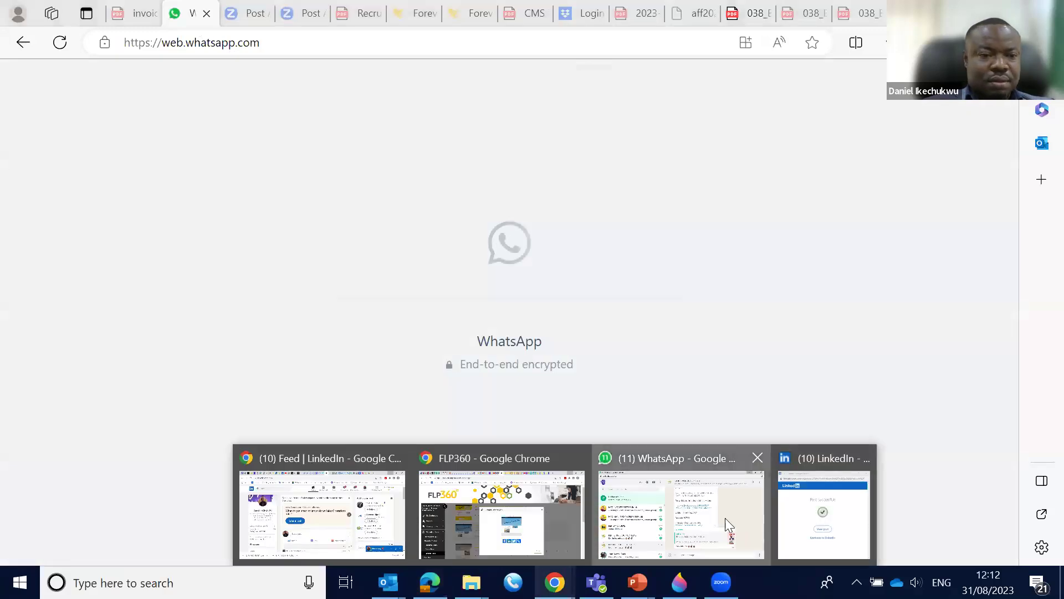
left_click(681, 513)
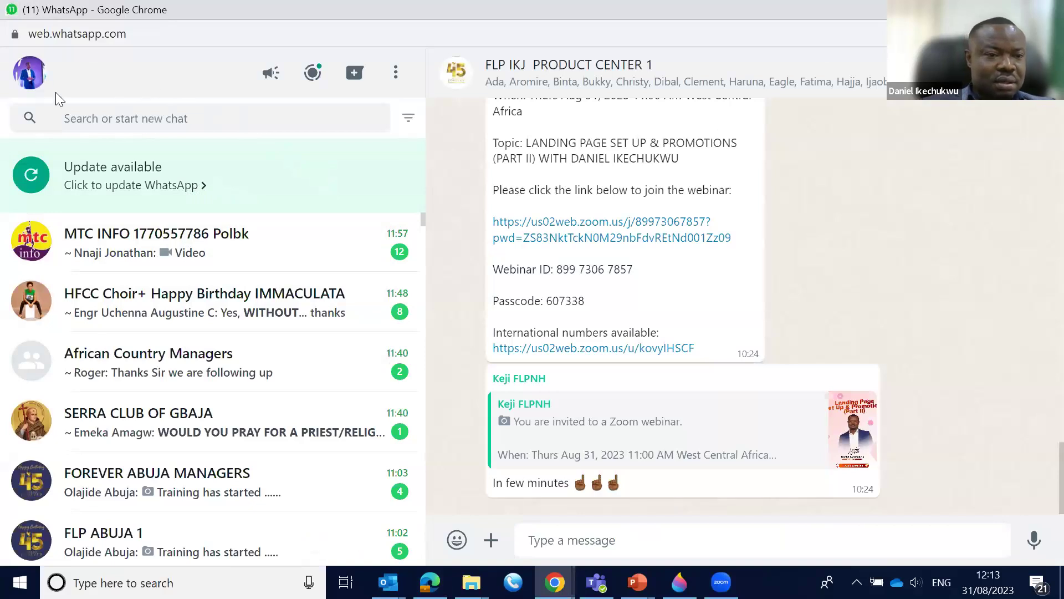
Look at the WhatsApp profile and the My Status page, return to the chats, and switch back to WhatsApp in Edge
left_click(31, 74)
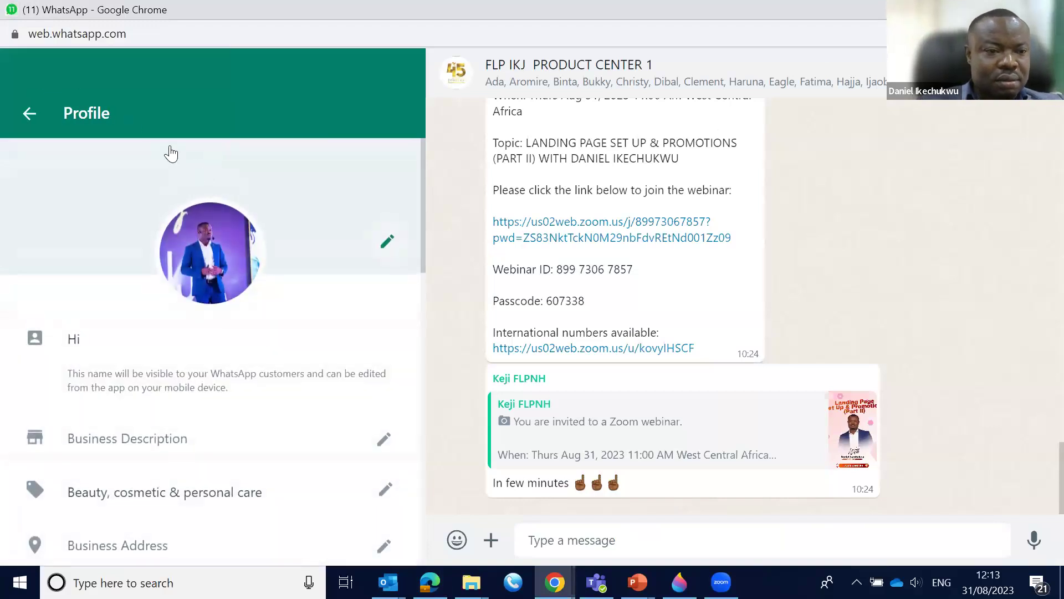
left_click(29, 113)
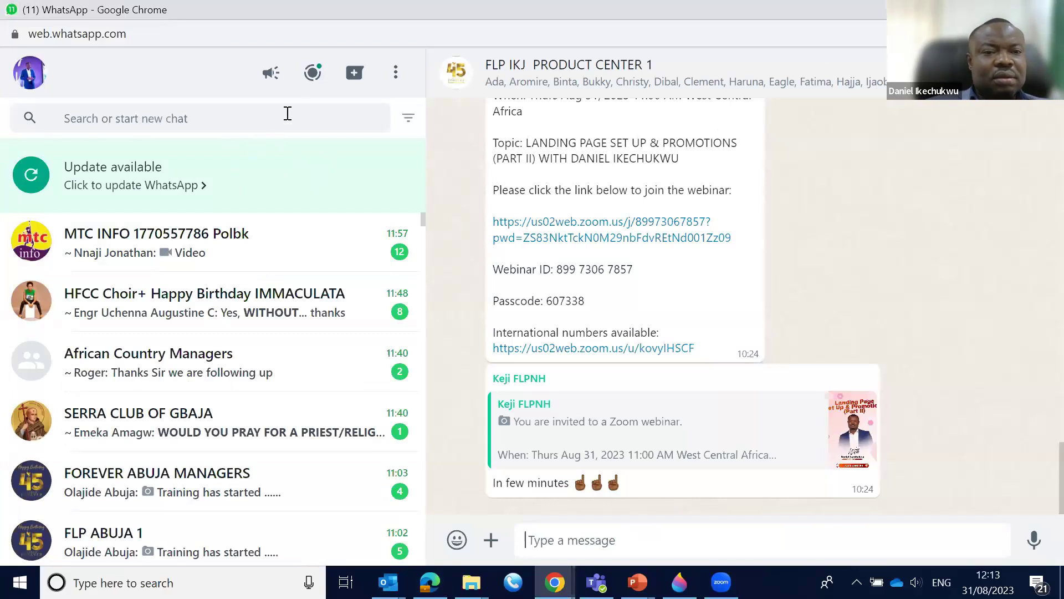
left_click(313, 75)
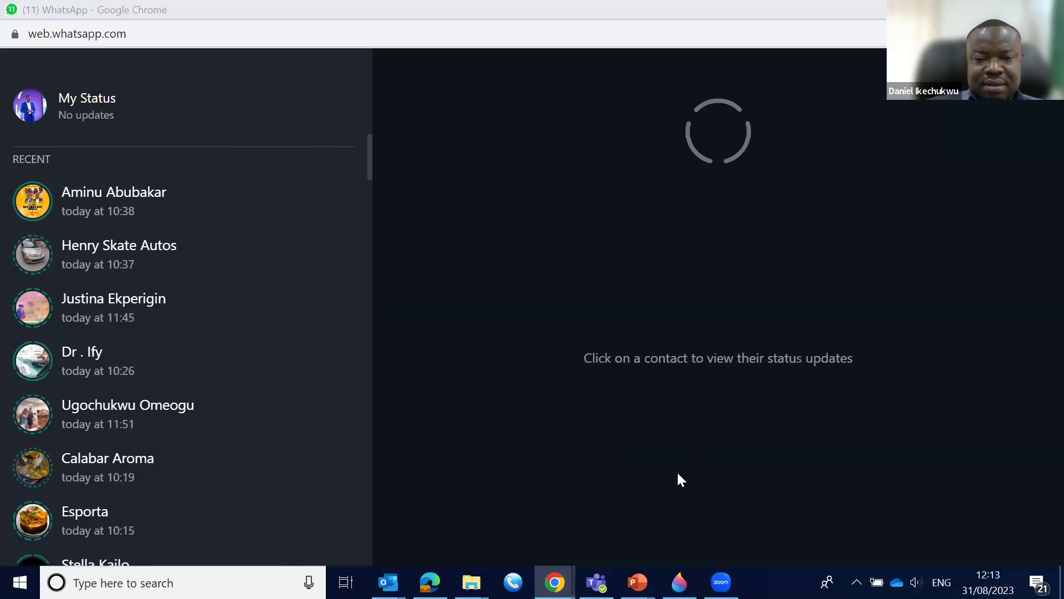
left_click(704, 147)
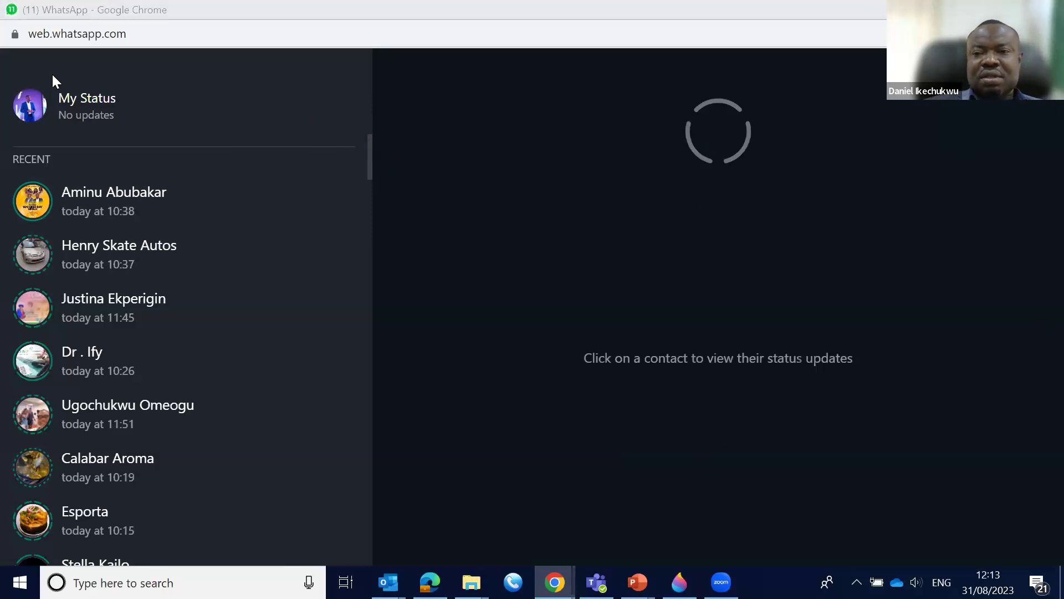
key("Escape")
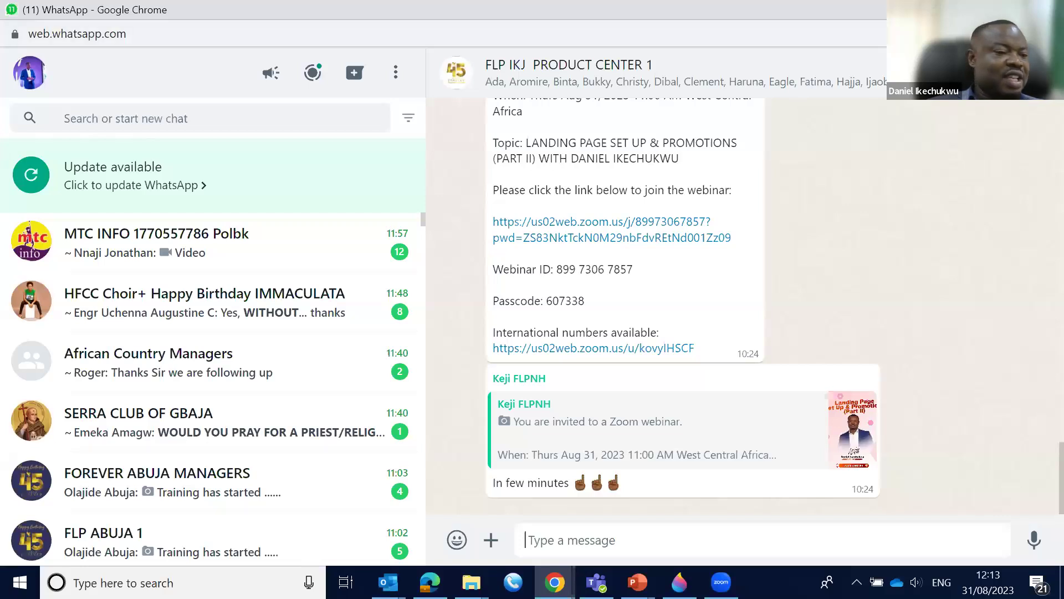
key("alt+Tab")
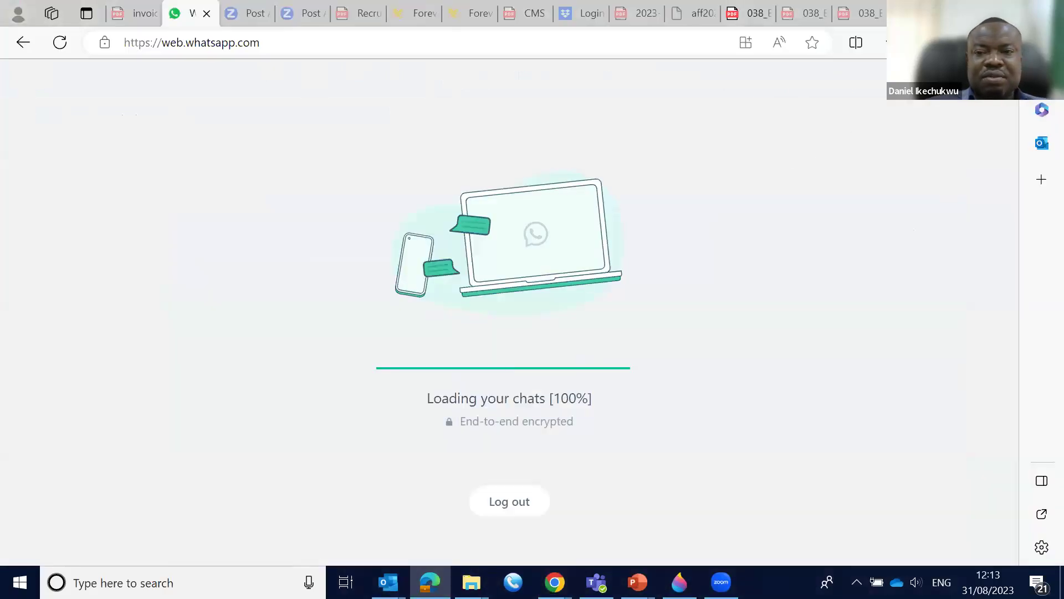